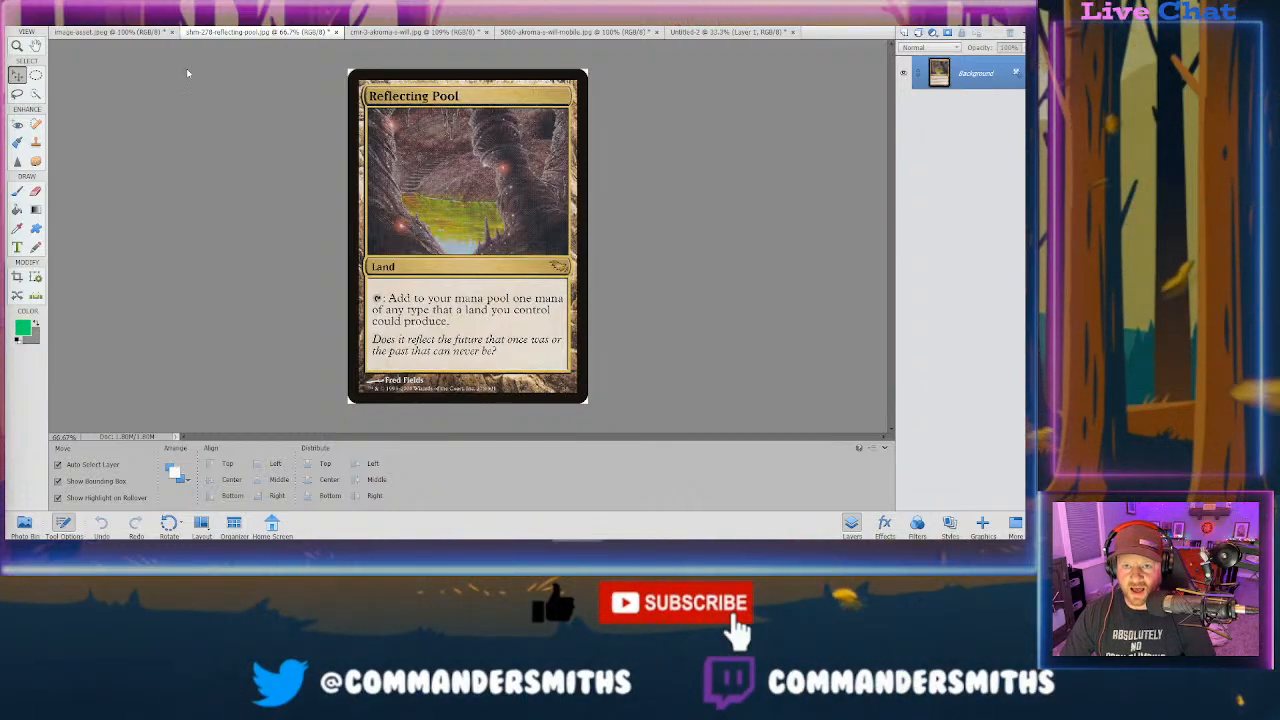
- Move the Untitled-2 landscape document directly after the Reflecting Pool card in the open documents and deselect its layer
click(130, 32)
click(300, 33)
drag(742, 37, 409, 40)
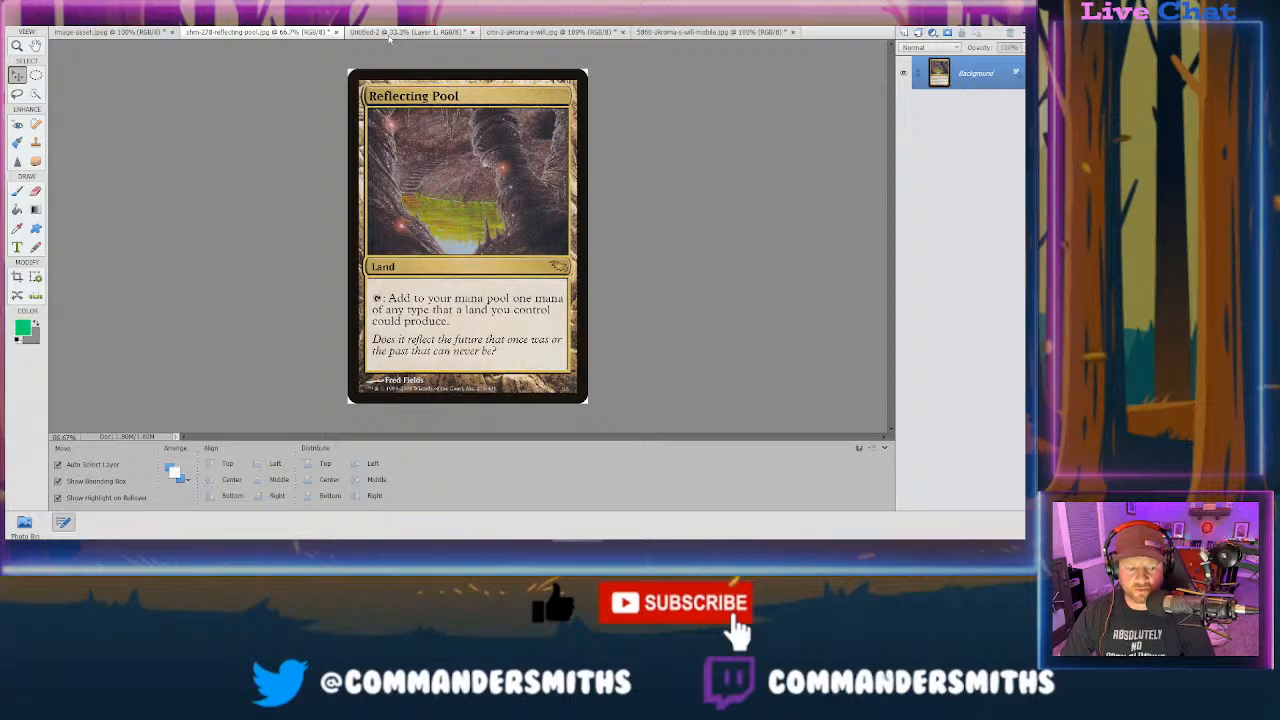
click(390, 33)
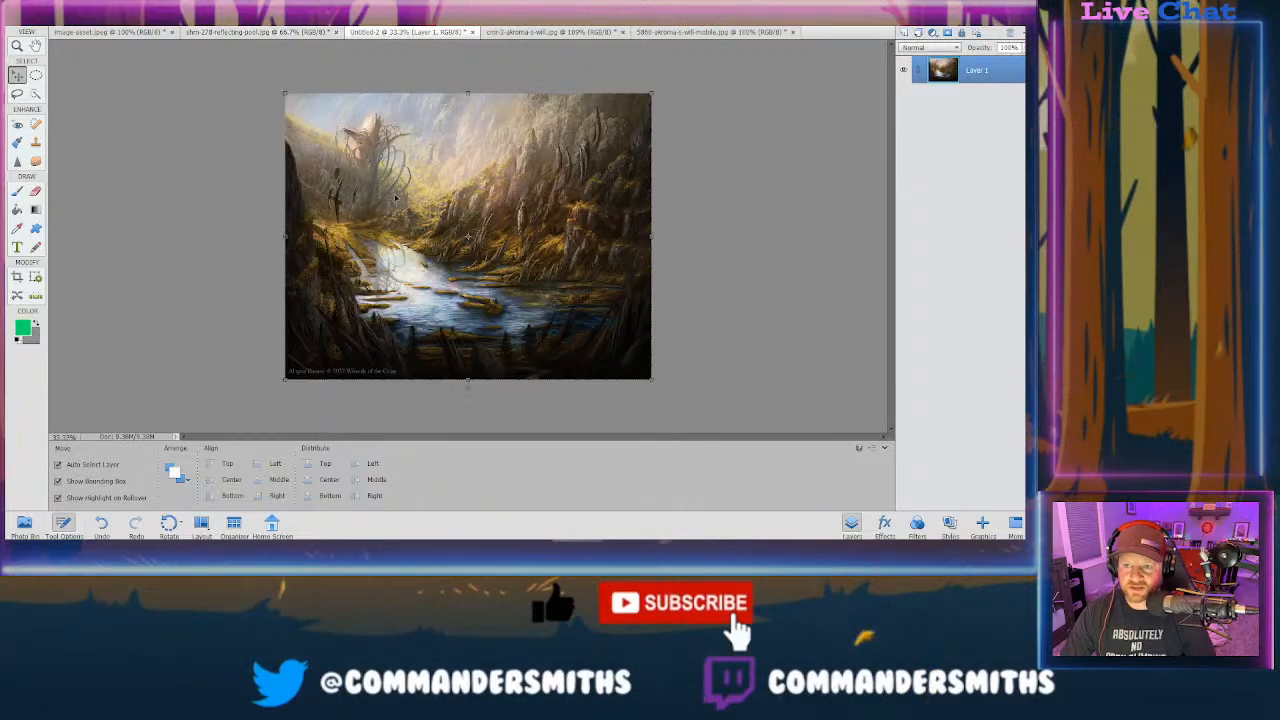
click(213, 259)
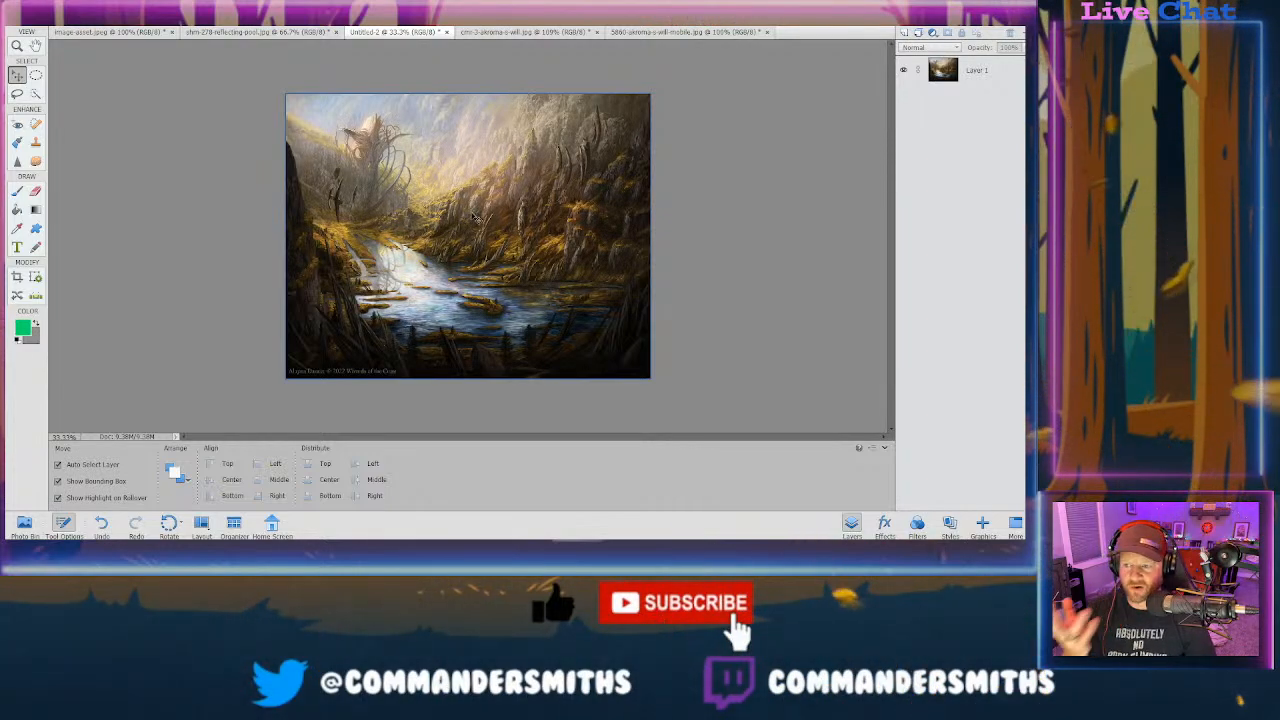
- Compare the Reflecting Pool card with the two alternate artworks in image-asset.jpeg and Untitled-2
click(258, 32)
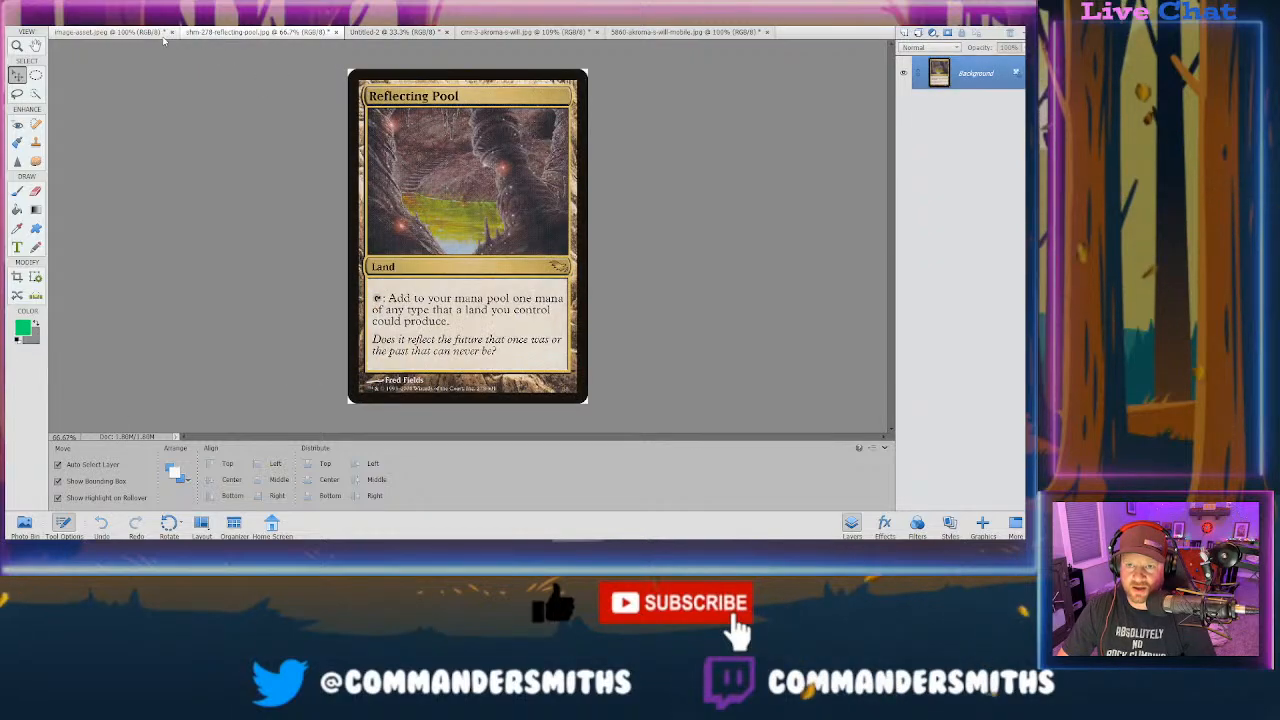
click(110, 32)
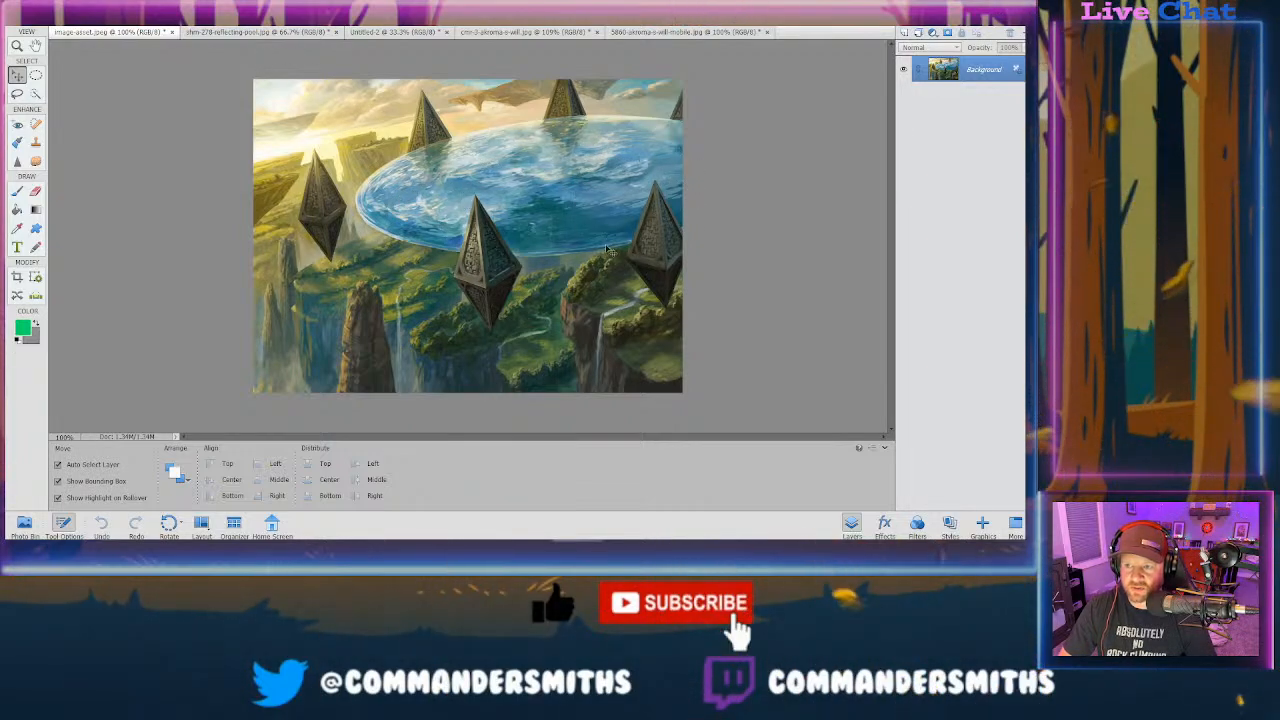
click(268, 32)
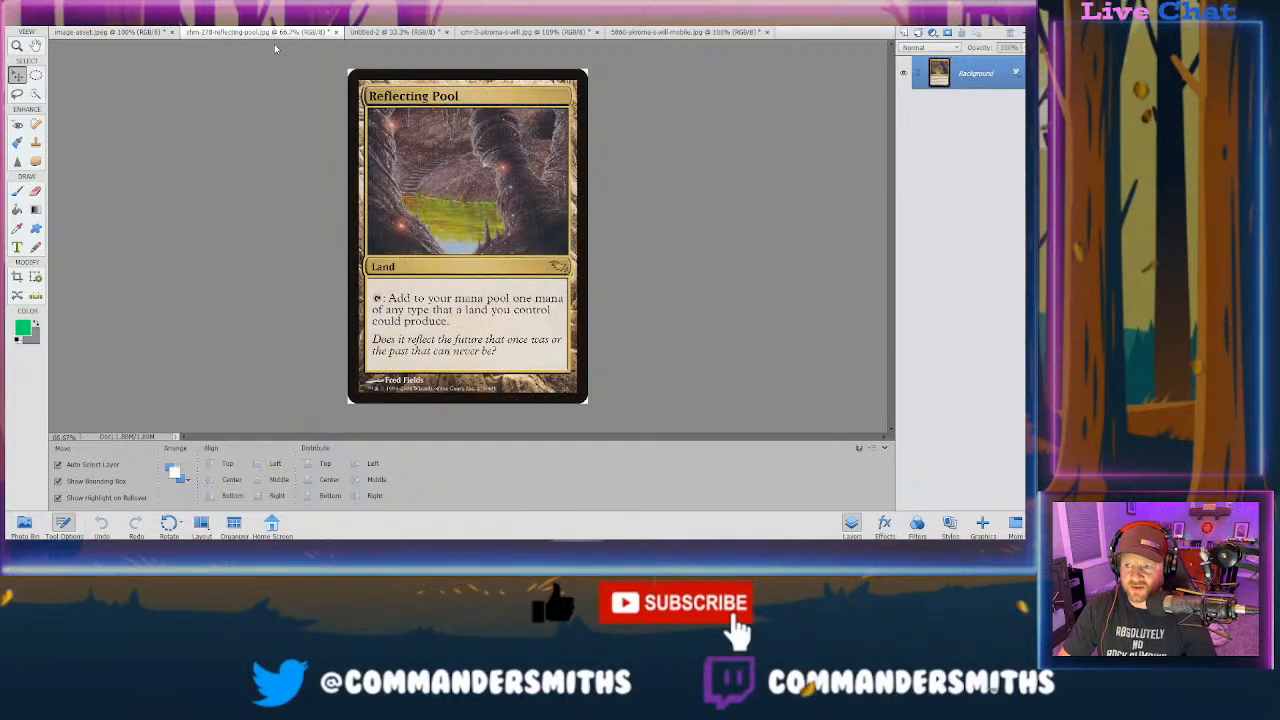
click(395, 32)
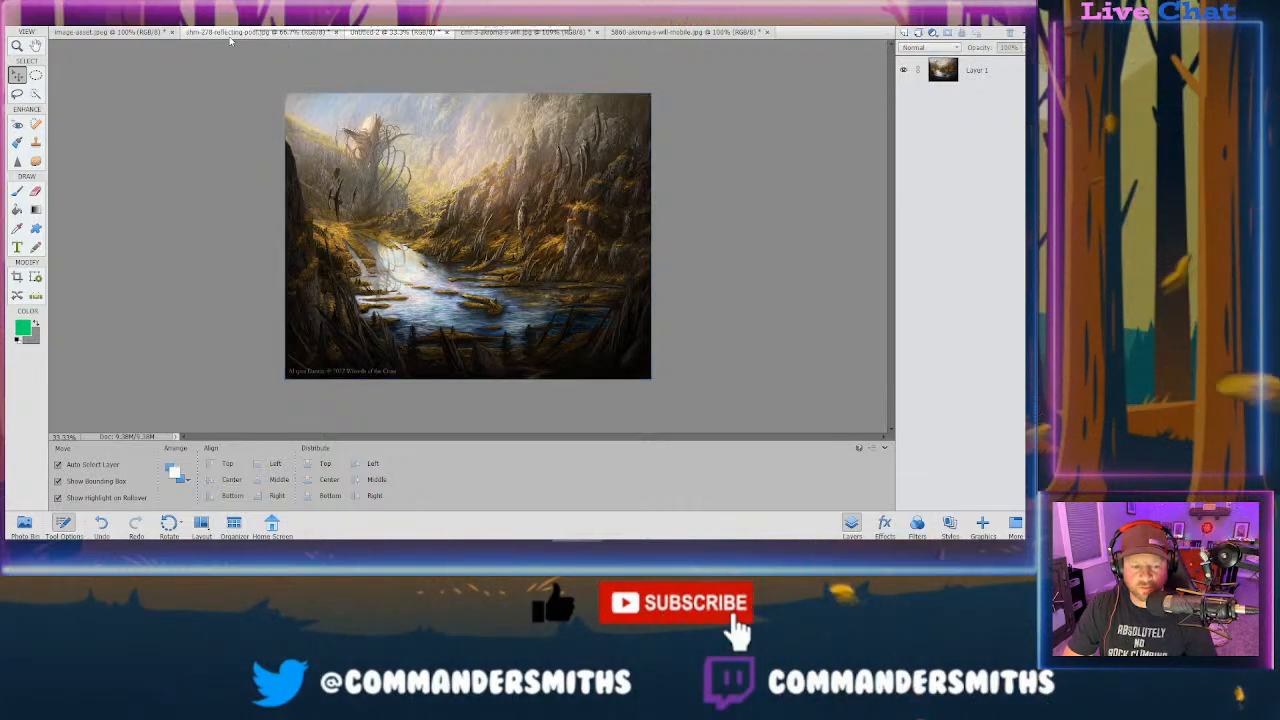
click(160, 33)
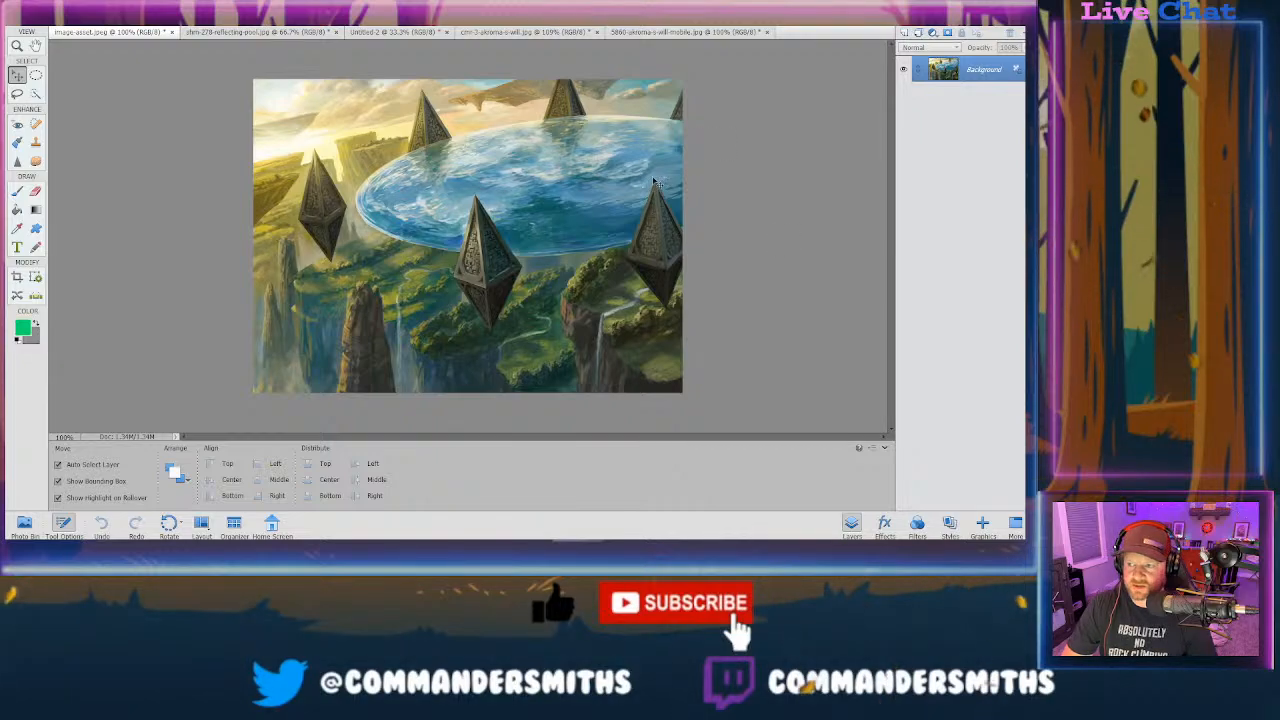
- Examine the Akroma's Will card and its full artwork, each at 66.7% zoom
click(508, 33)
key(ctrl+minus)
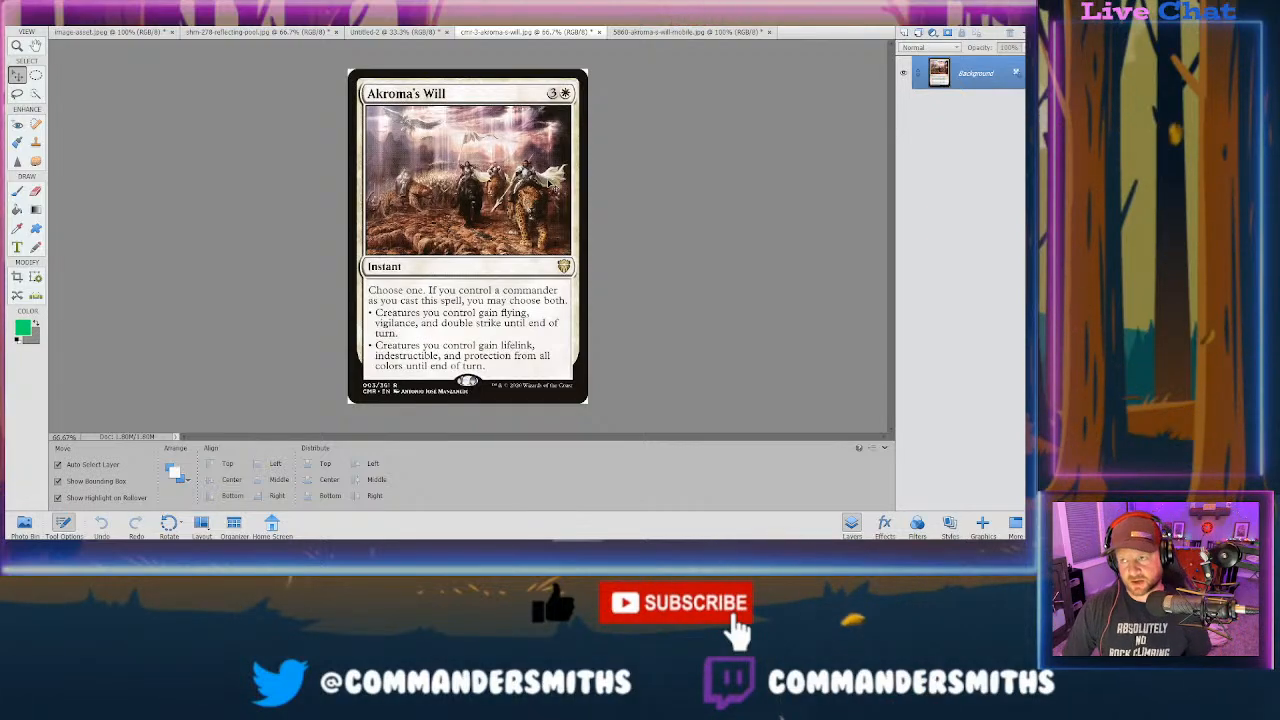
click(672, 33)
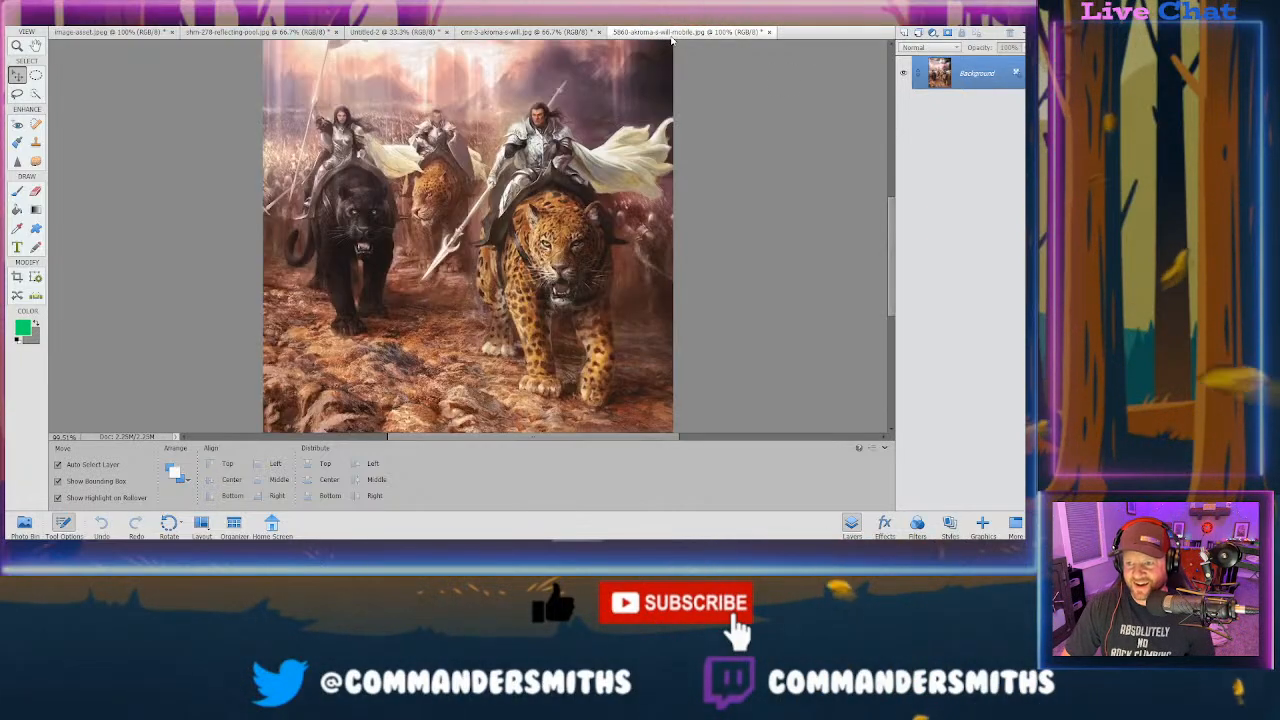
key(ctrl+minus)
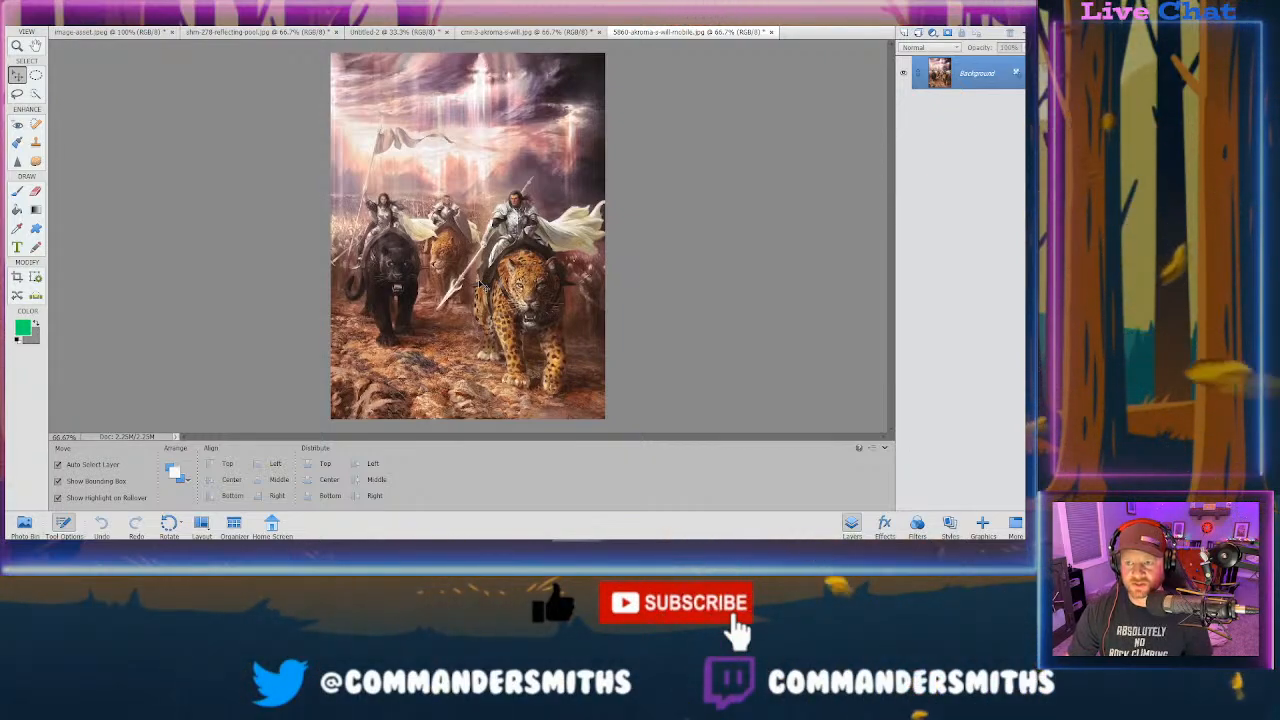
click(570, 33)
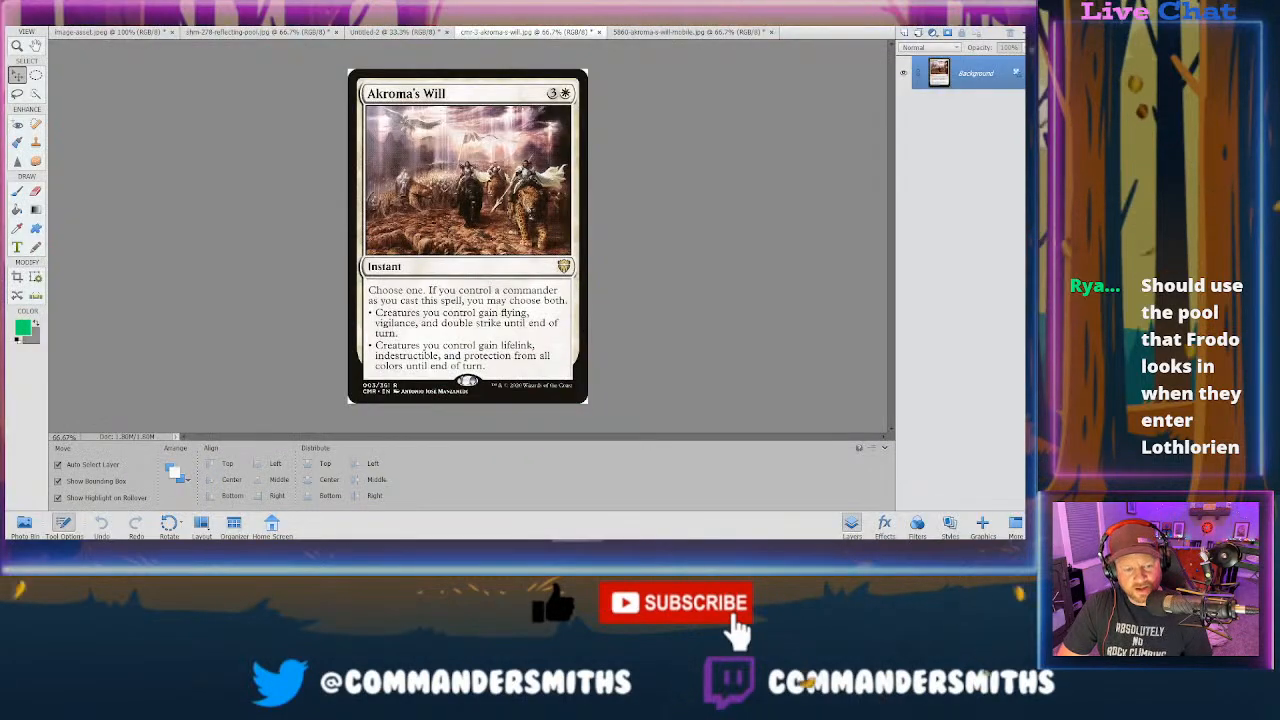
- Switch to the maximized Chrome window and search Google Images for "frodo lothlorien ART mtg"
key(alt+Tab)
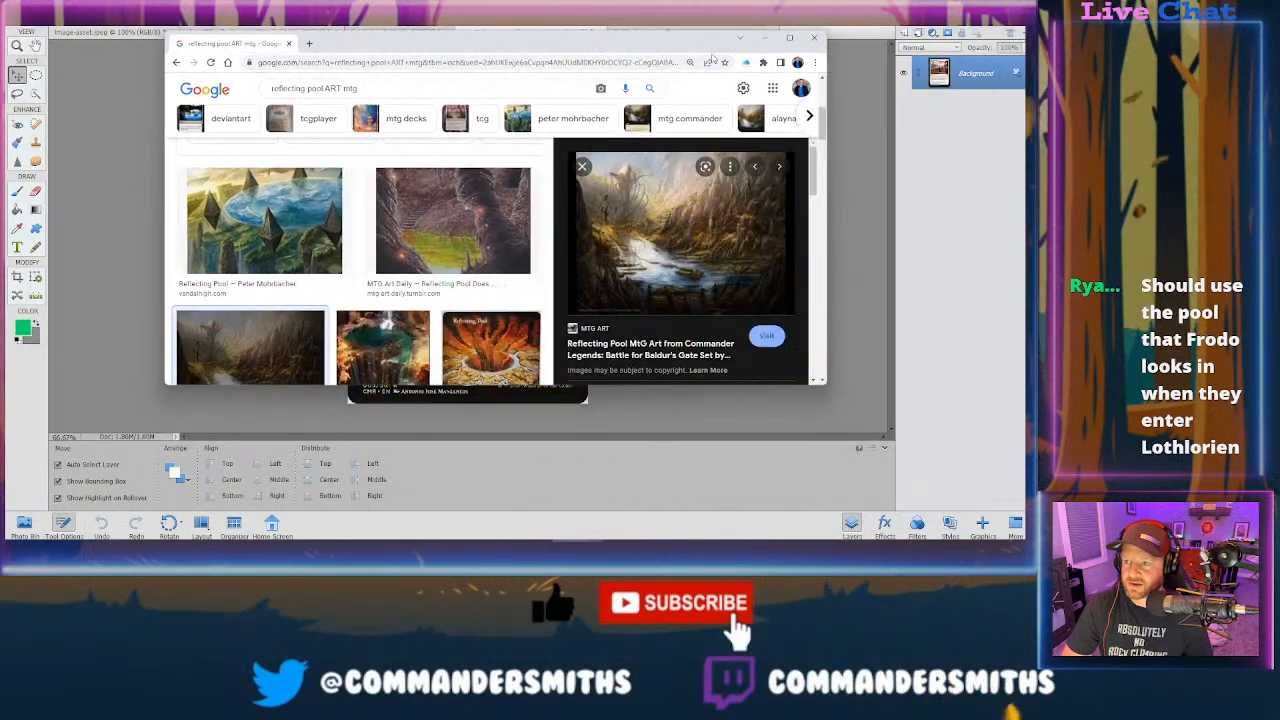
click(792, 37)
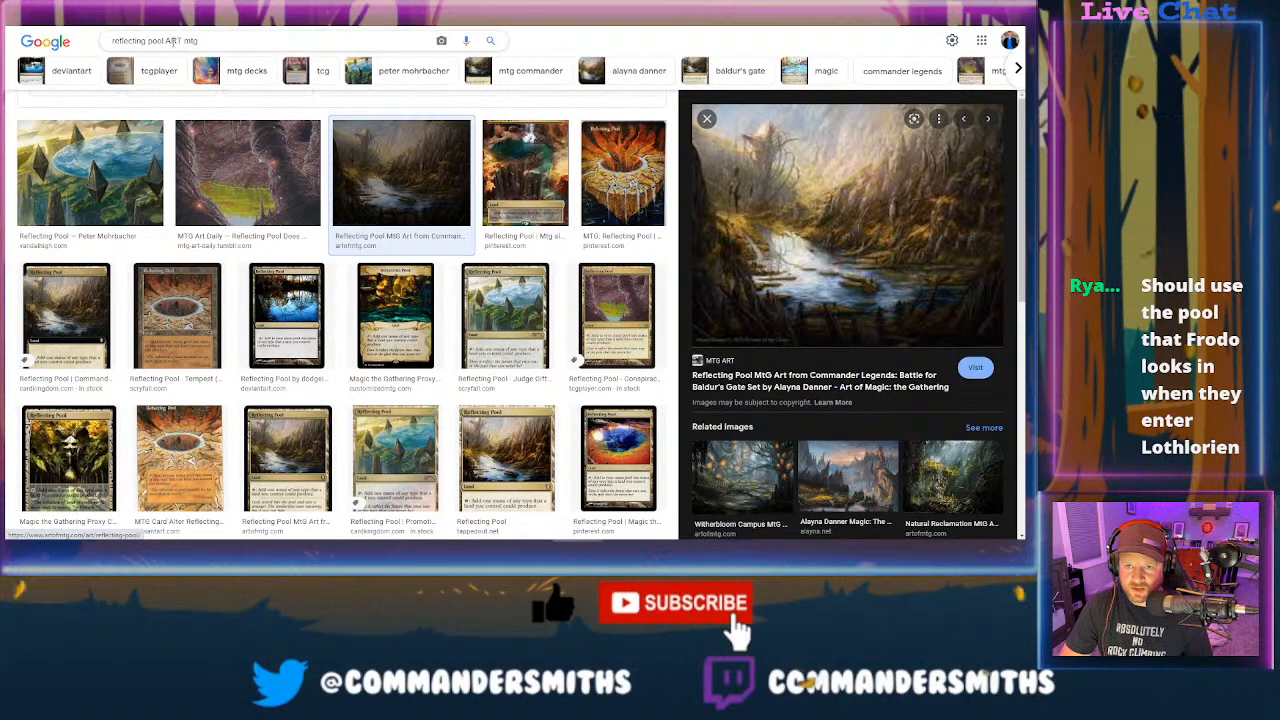
drag(165, 41, 86, 42)
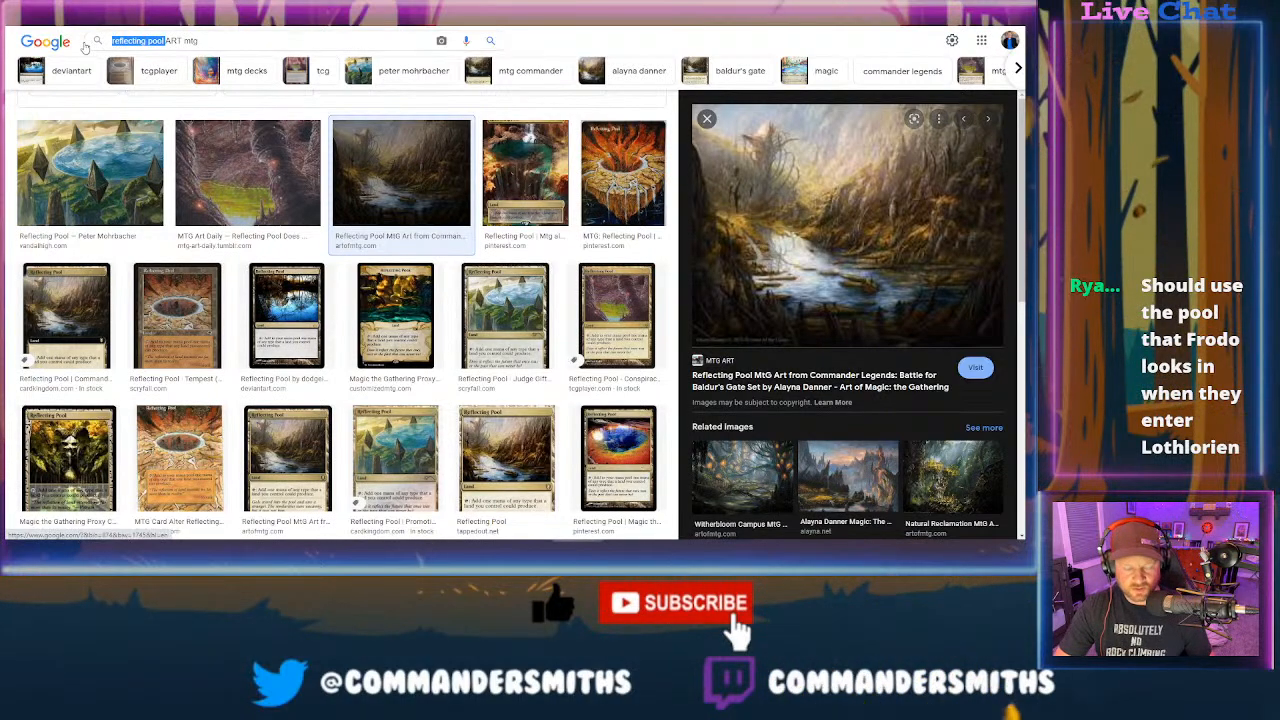
text(frod)
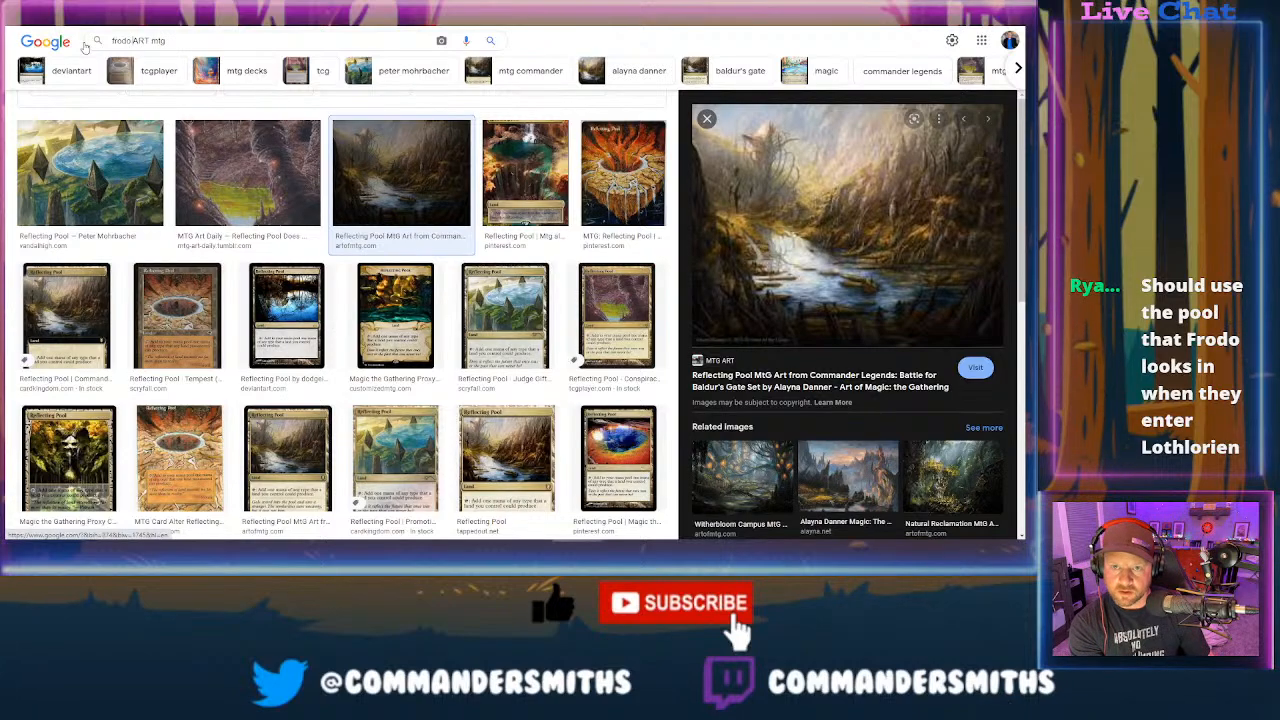
text(o)
text( loth)
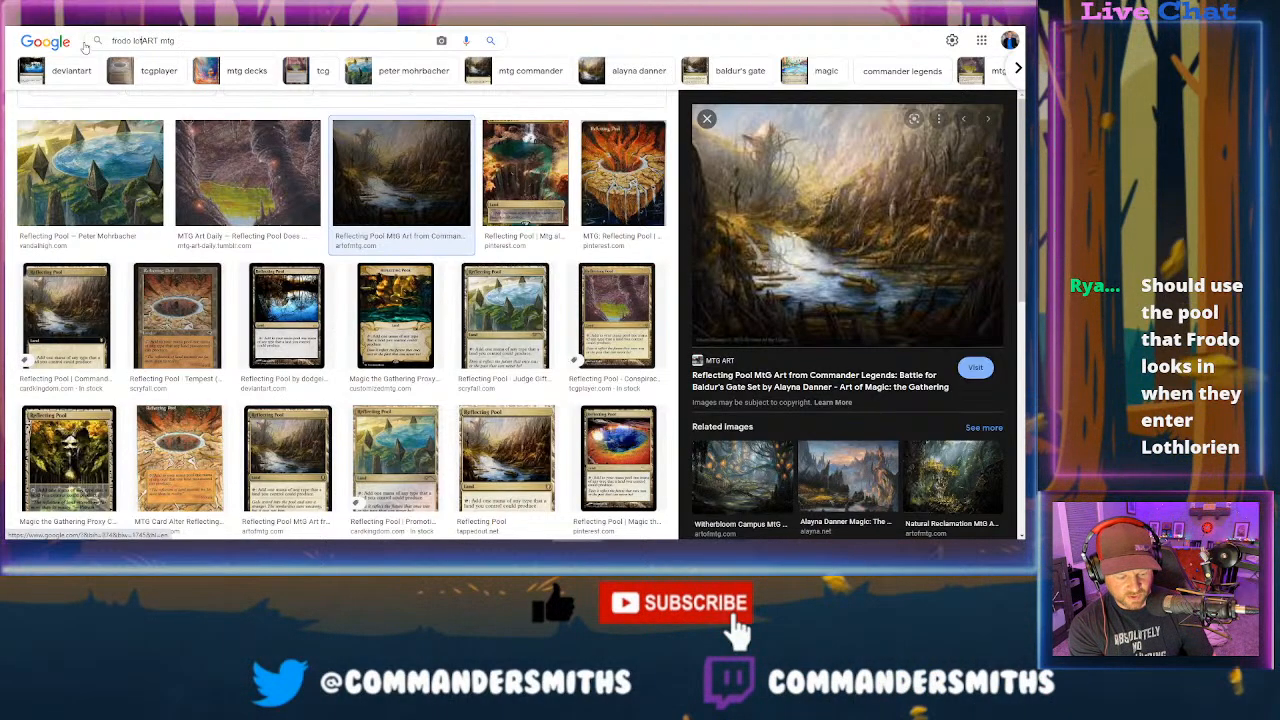
text(lorien)
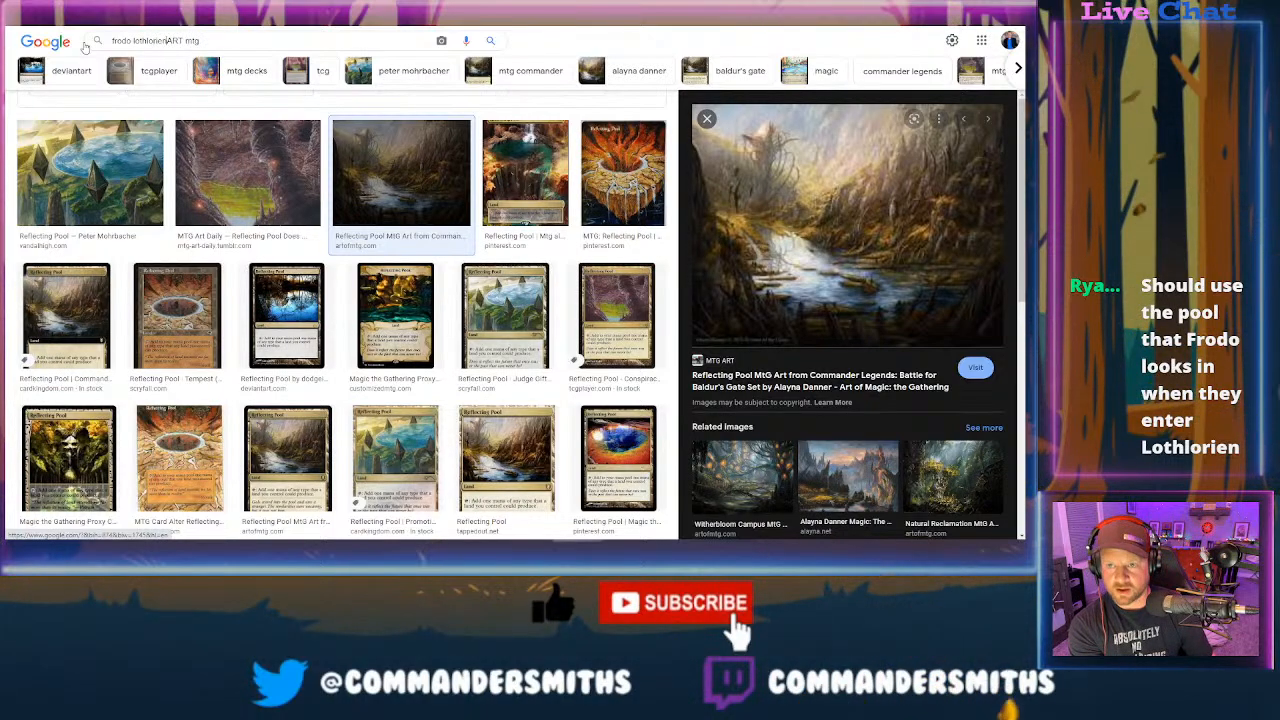
key(Return)
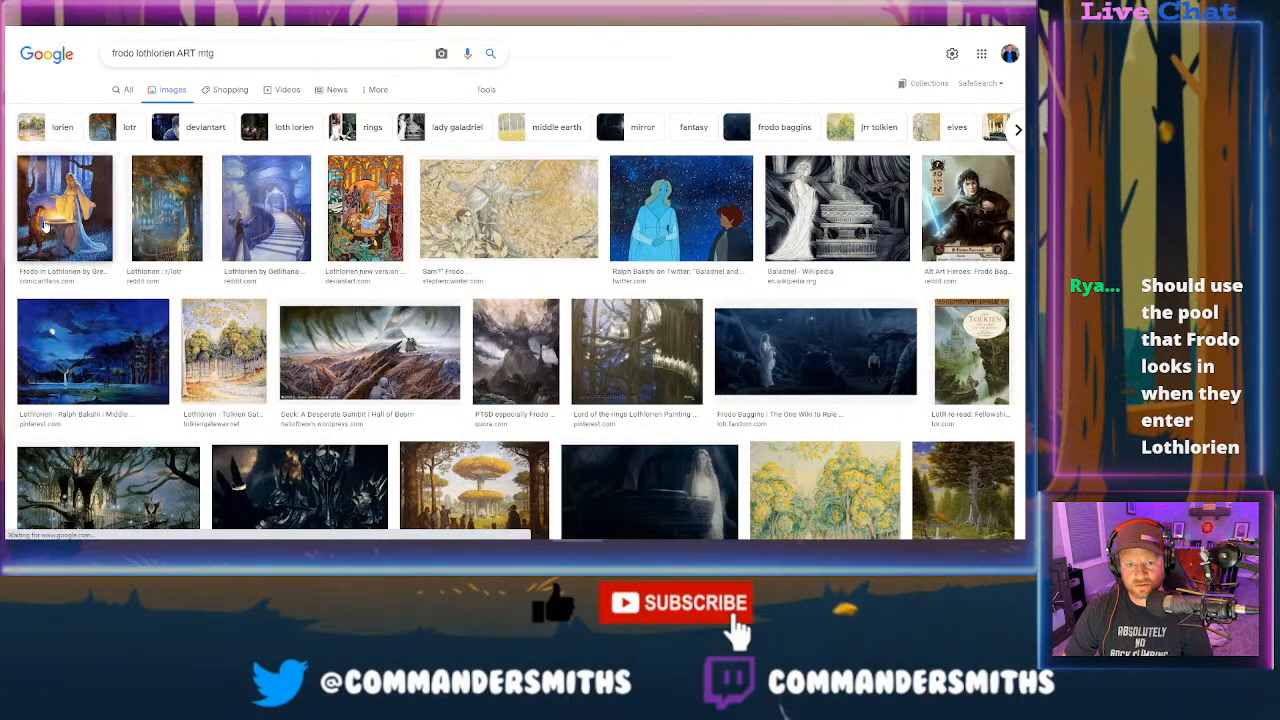
- Preview the Frodo in Lothlorien painting and the Frodo Baggins card art, and browse the painting's related images
click(44, 227)
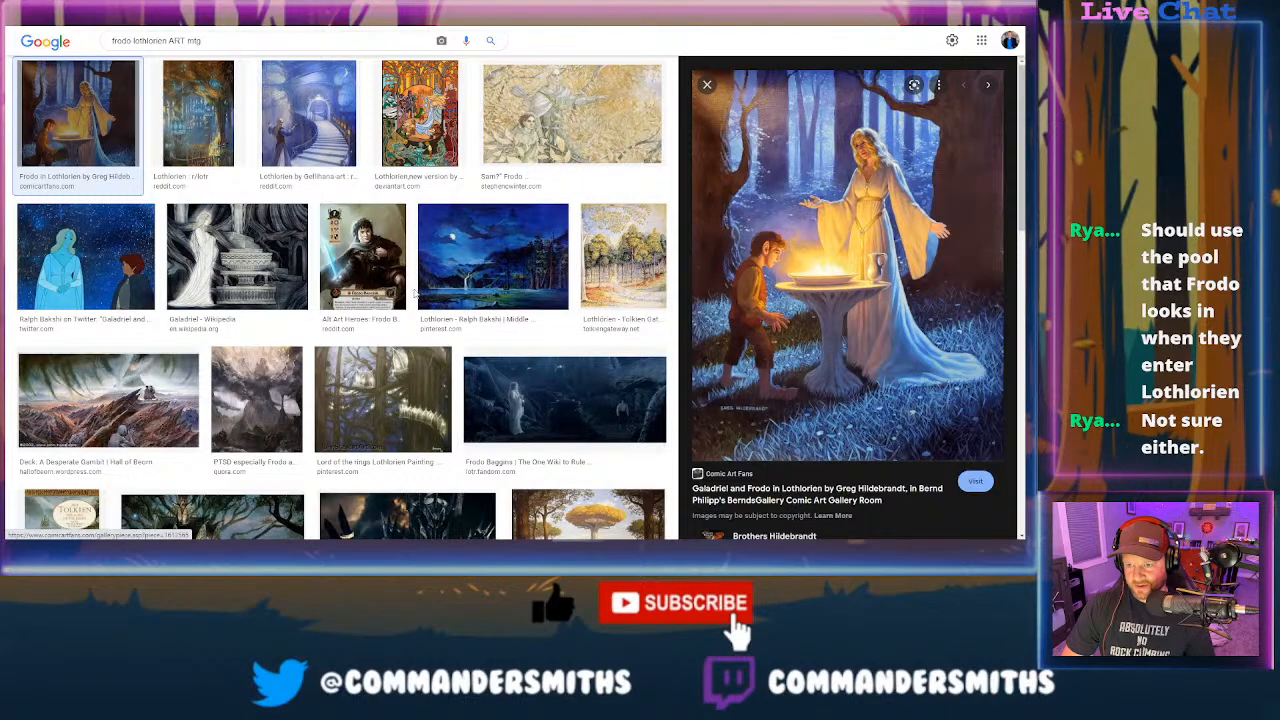
click(360, 256)
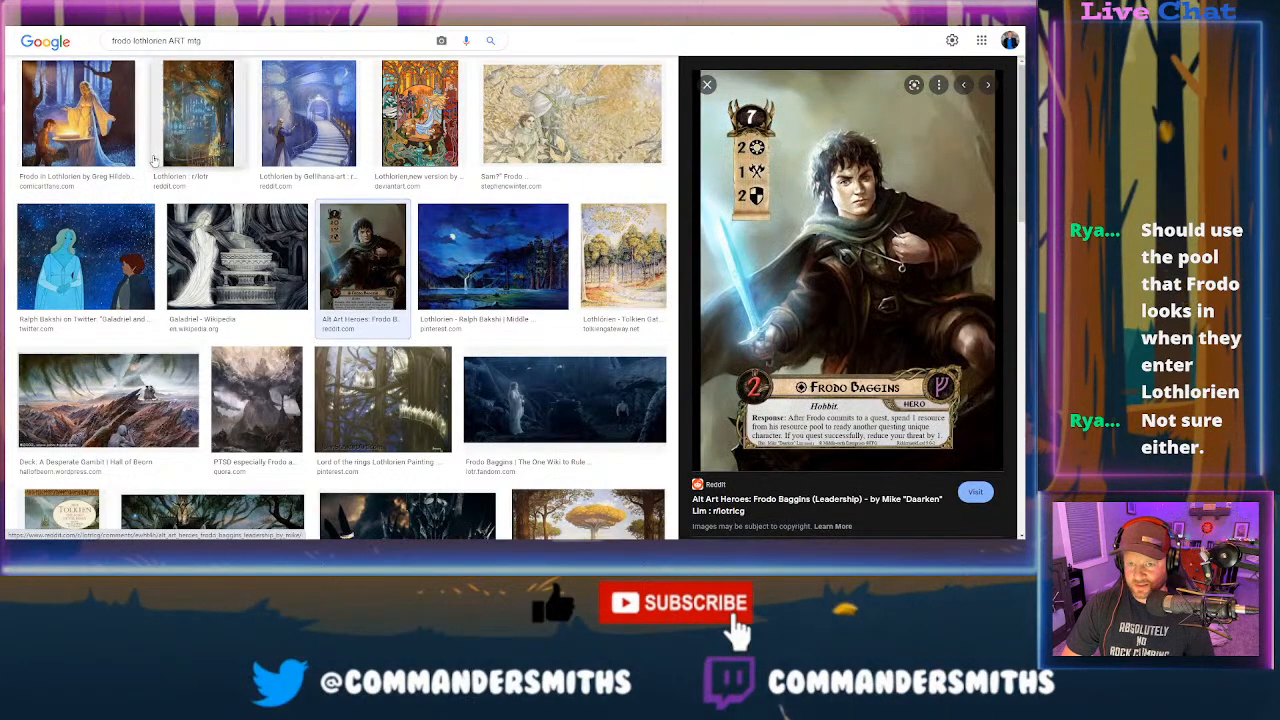
click(78, 113)
scroll(857, 336, down, 3)
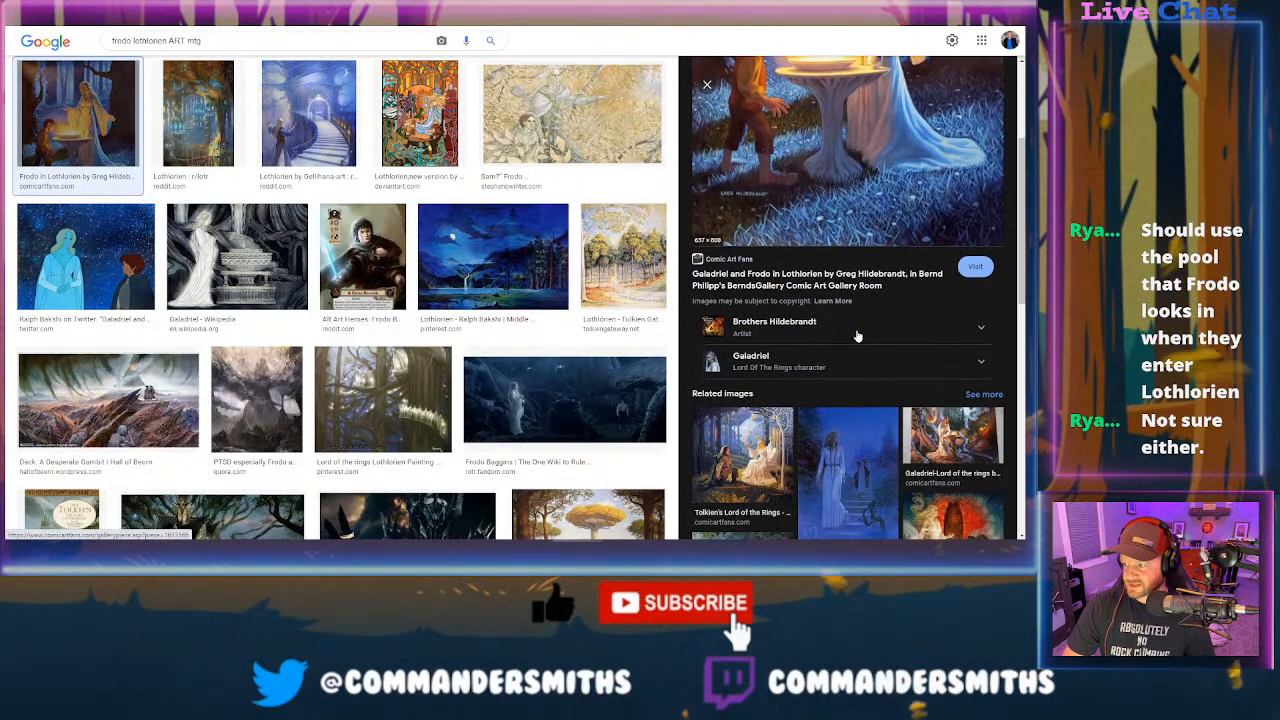
scroll(853, 336, down, 3)
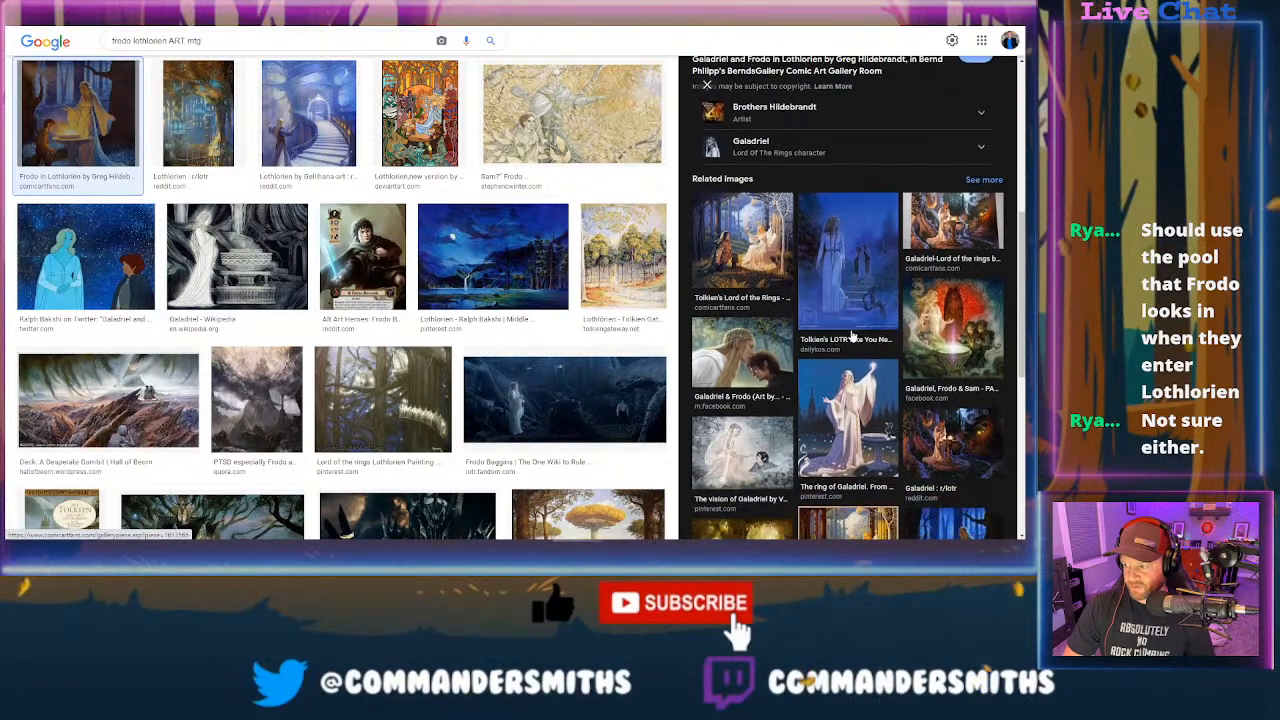
scroll(852, 338, down, 1)
scroll(851, 338, down, 3)
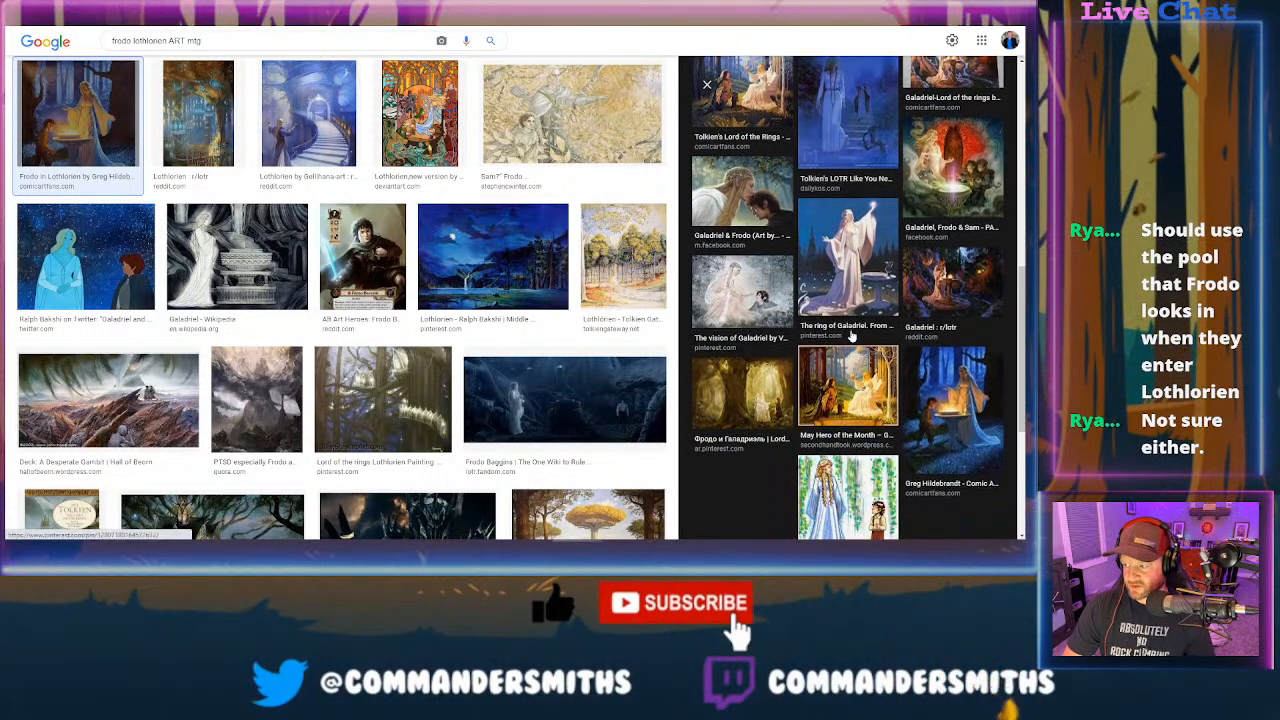
scroll(851, 338, up, 4)
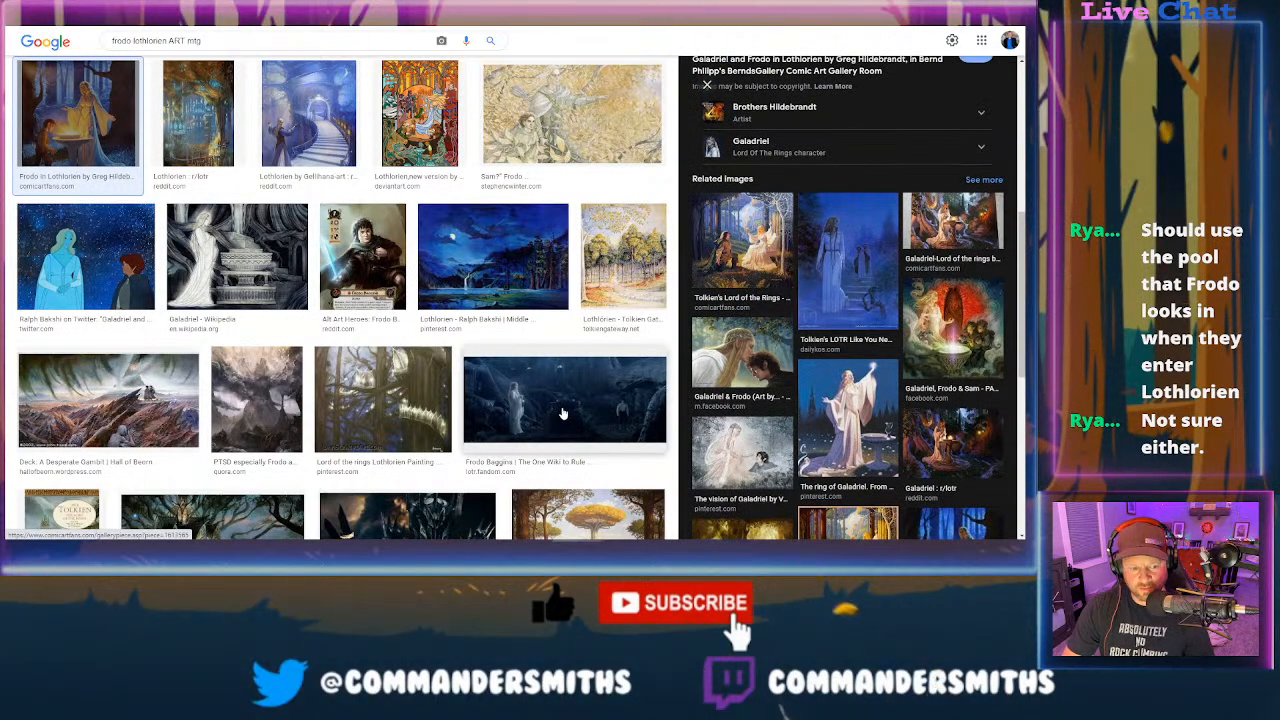
scroll(855, 364, up, 2)
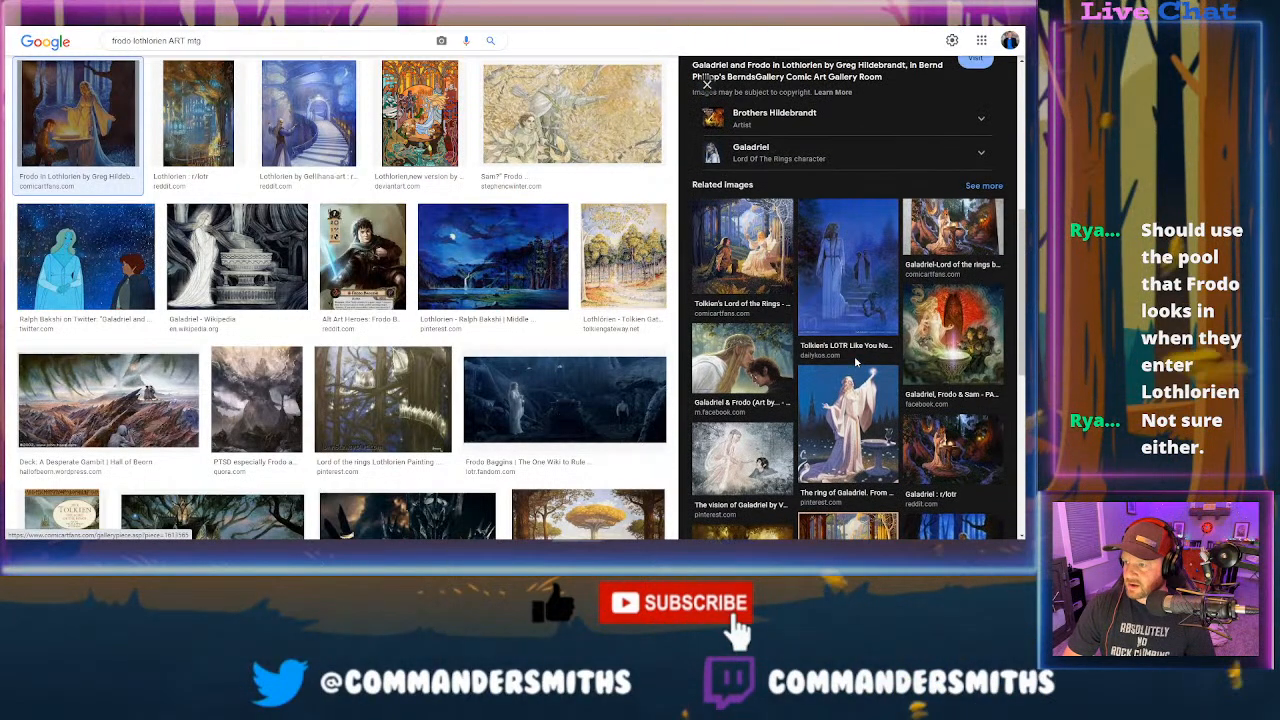
scroll(222, 285, up, 1)
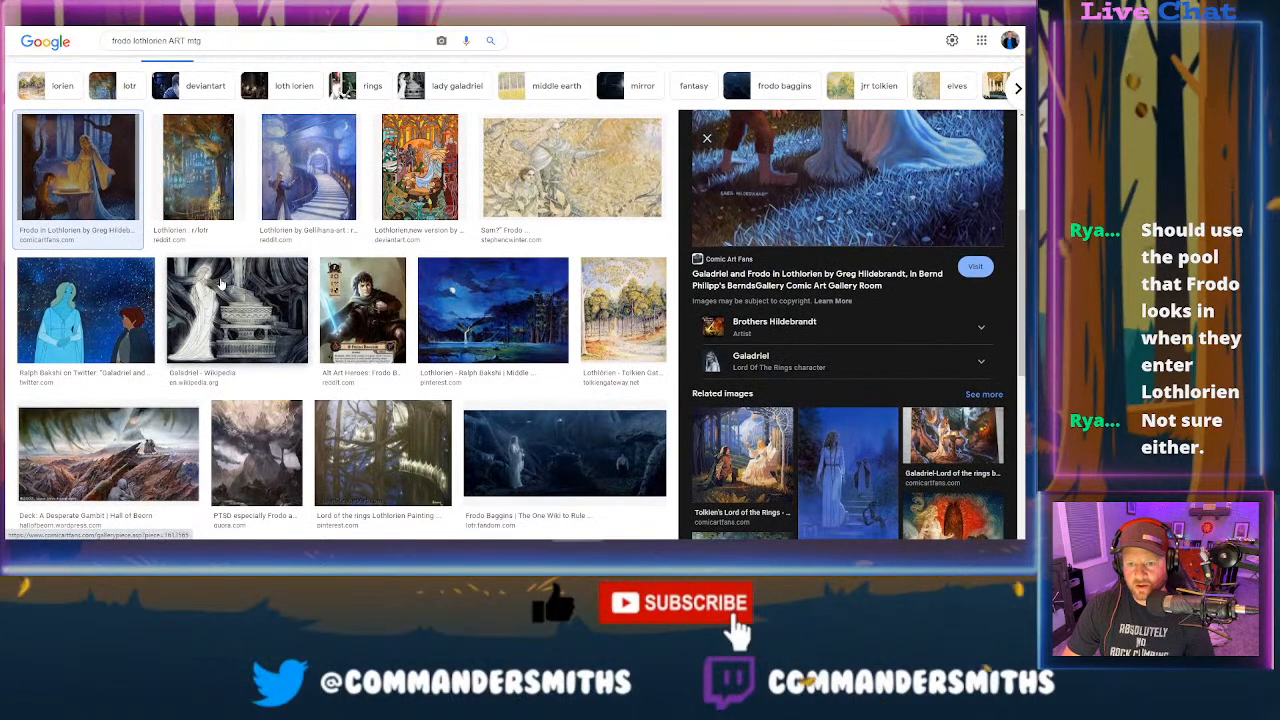
scroll(770, 288, up, 3)
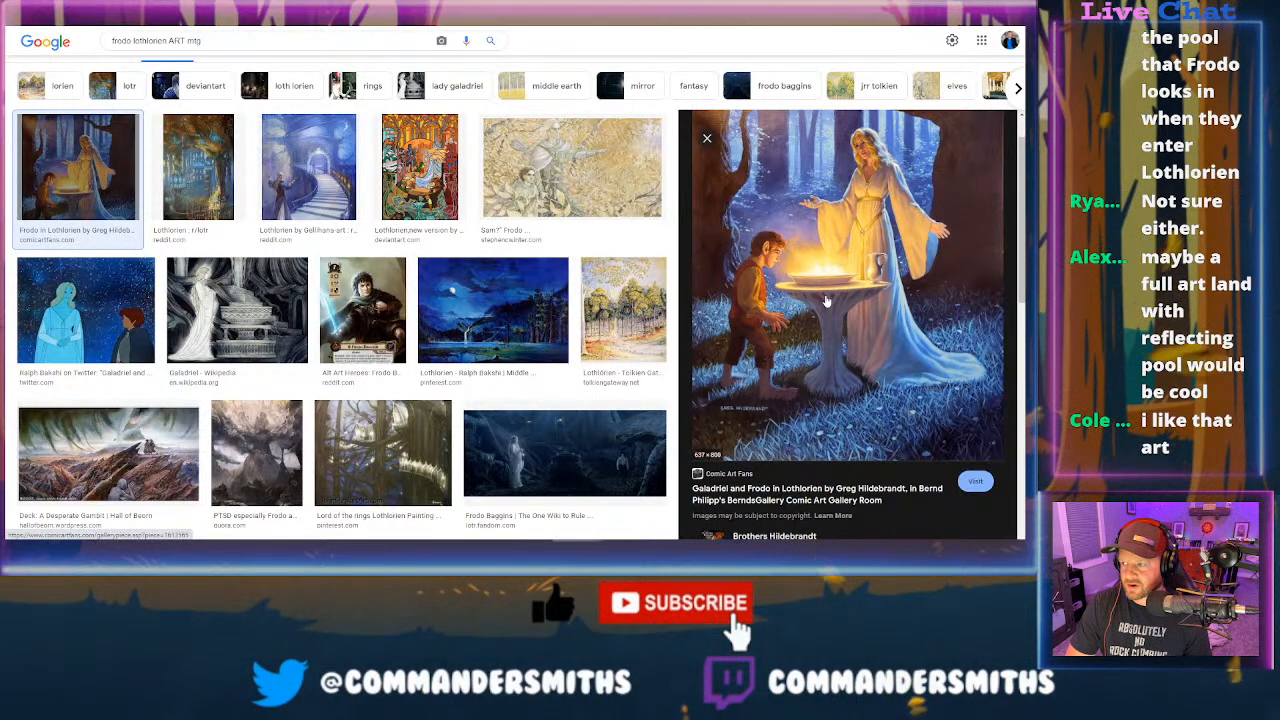
- Save the previewed Galadriel and Frodo in Lothlorien painting to the Desktop as a JPEG under the suggested name
right_click(842, 253)
click(863, 368)
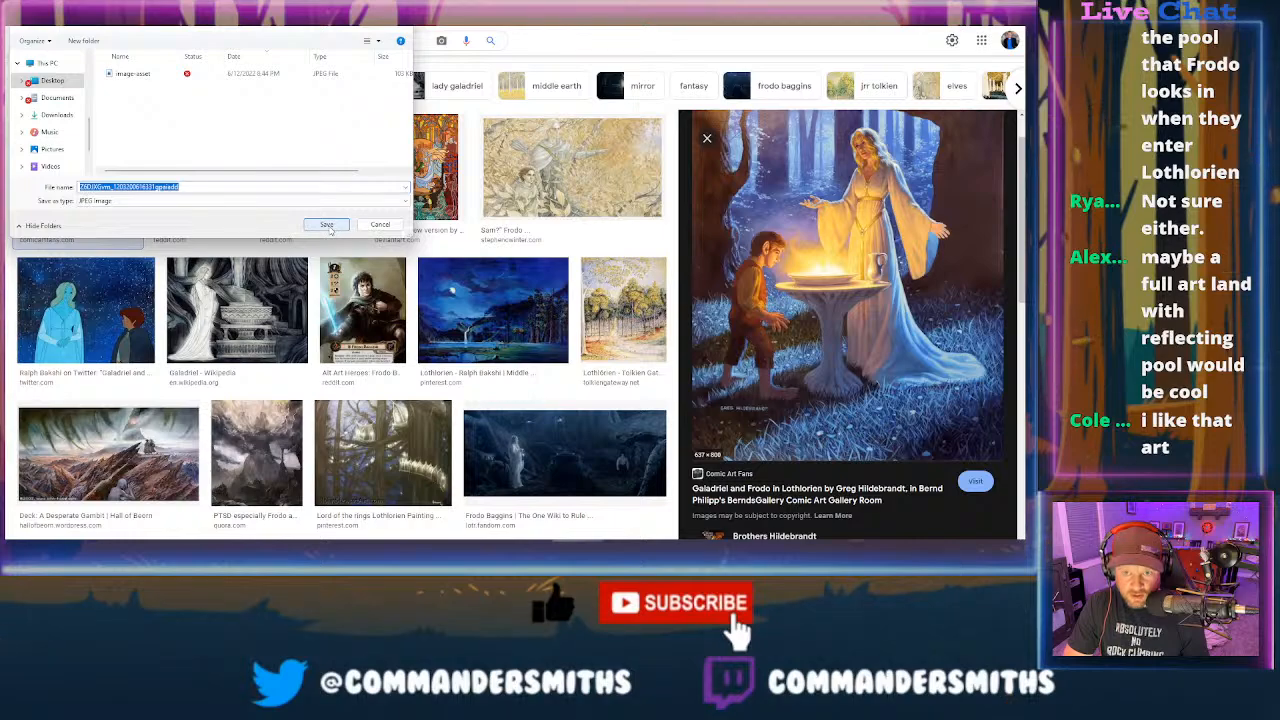
click(328, 225)
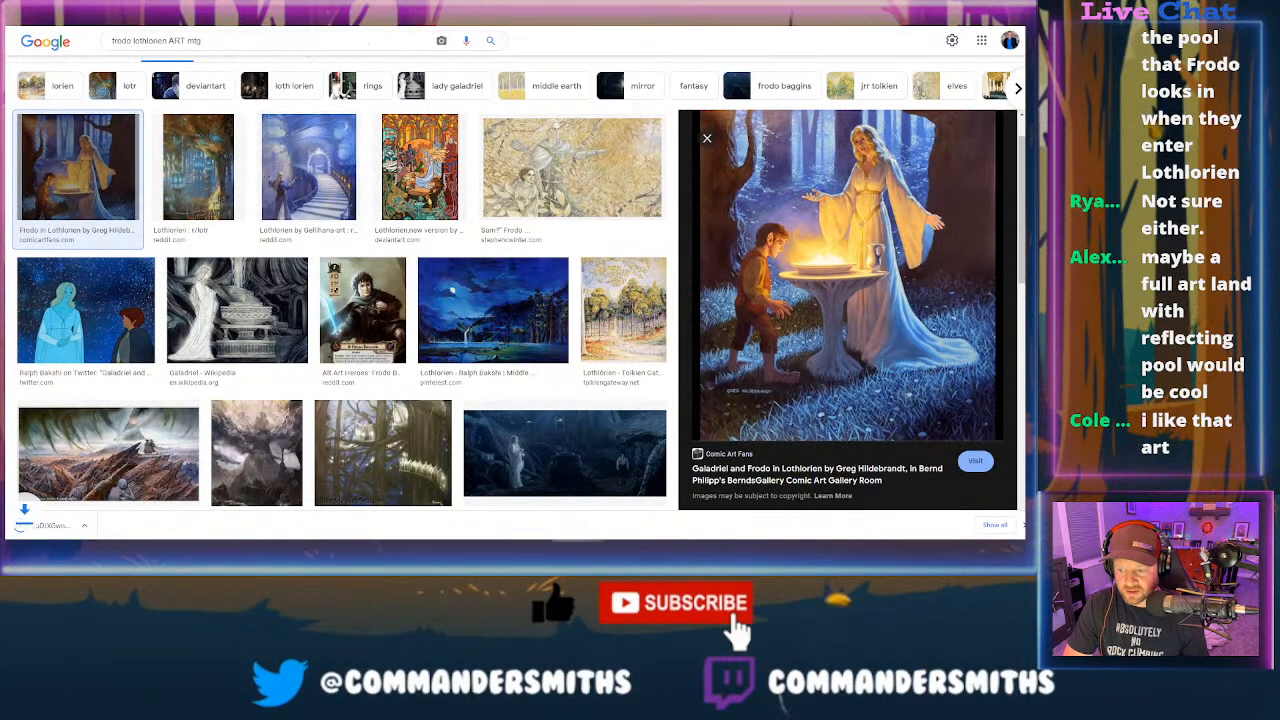
- Switch back to Photoshop Elements and open the saved Galadriel and Frodo painting from the Desktop, shown at 66.7% zoom
key(alt+Tab)
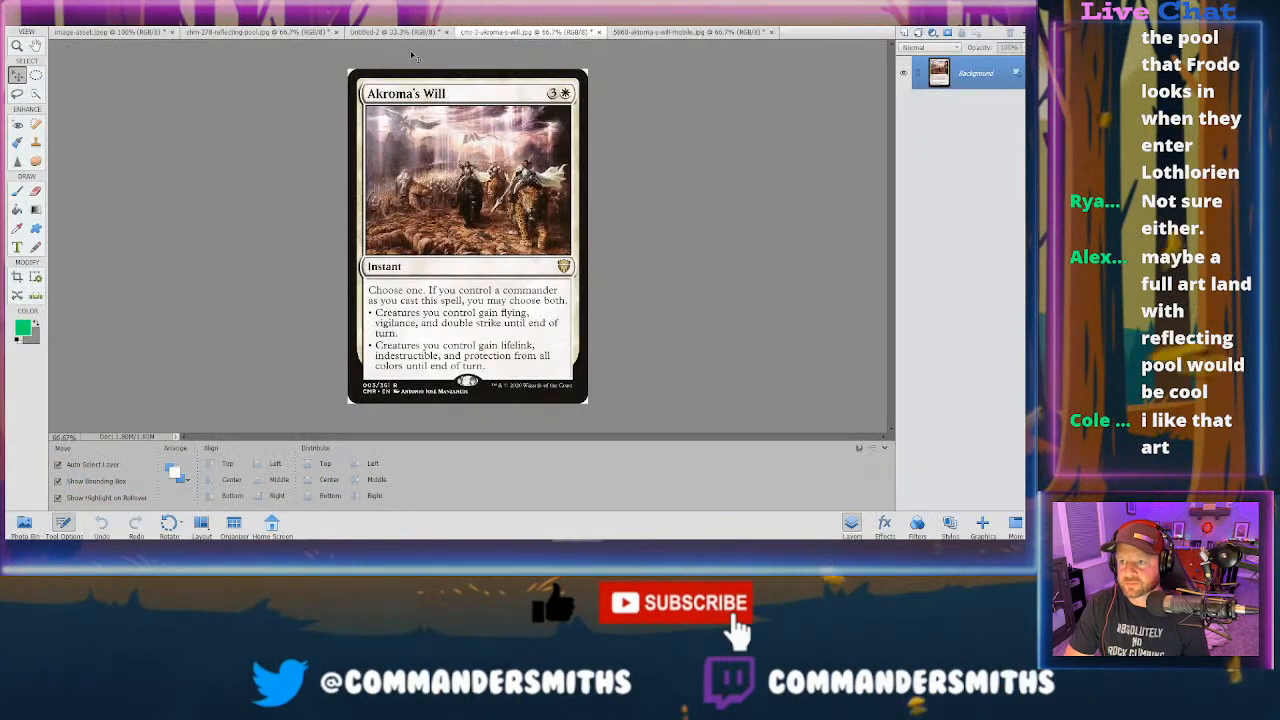
click(40, 10)
click(62, 30)
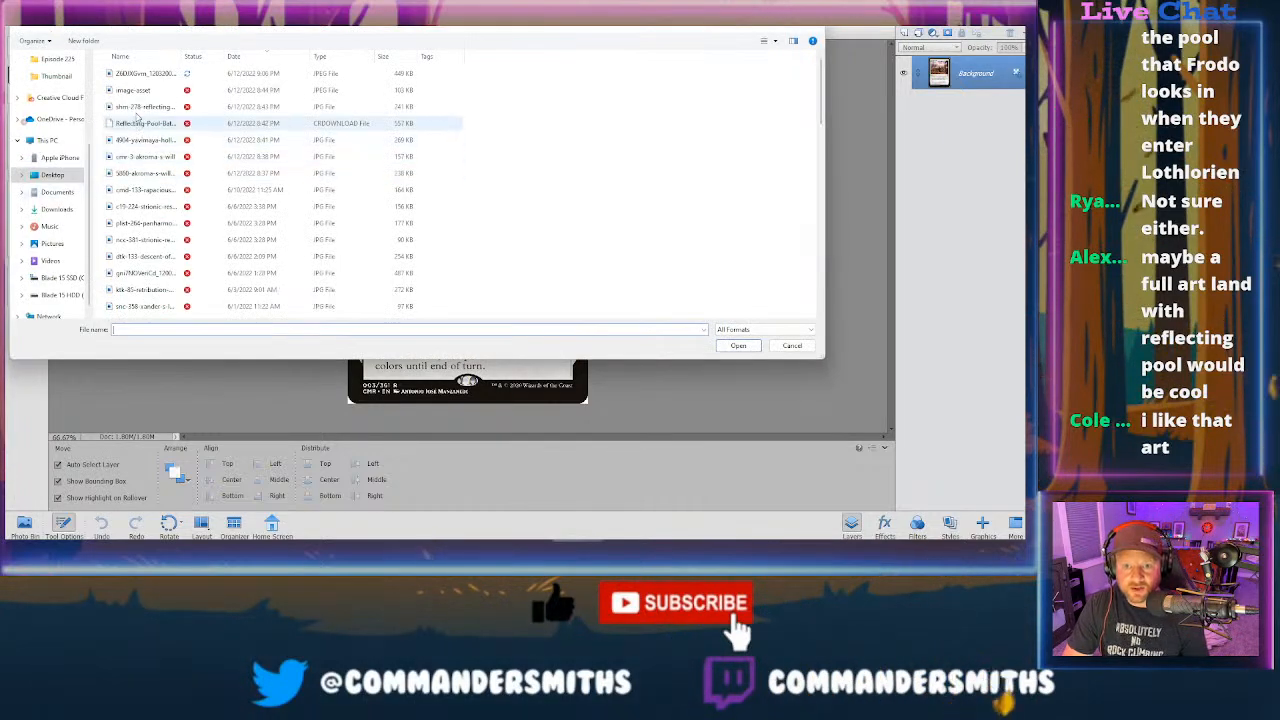
double_click(140, 73)
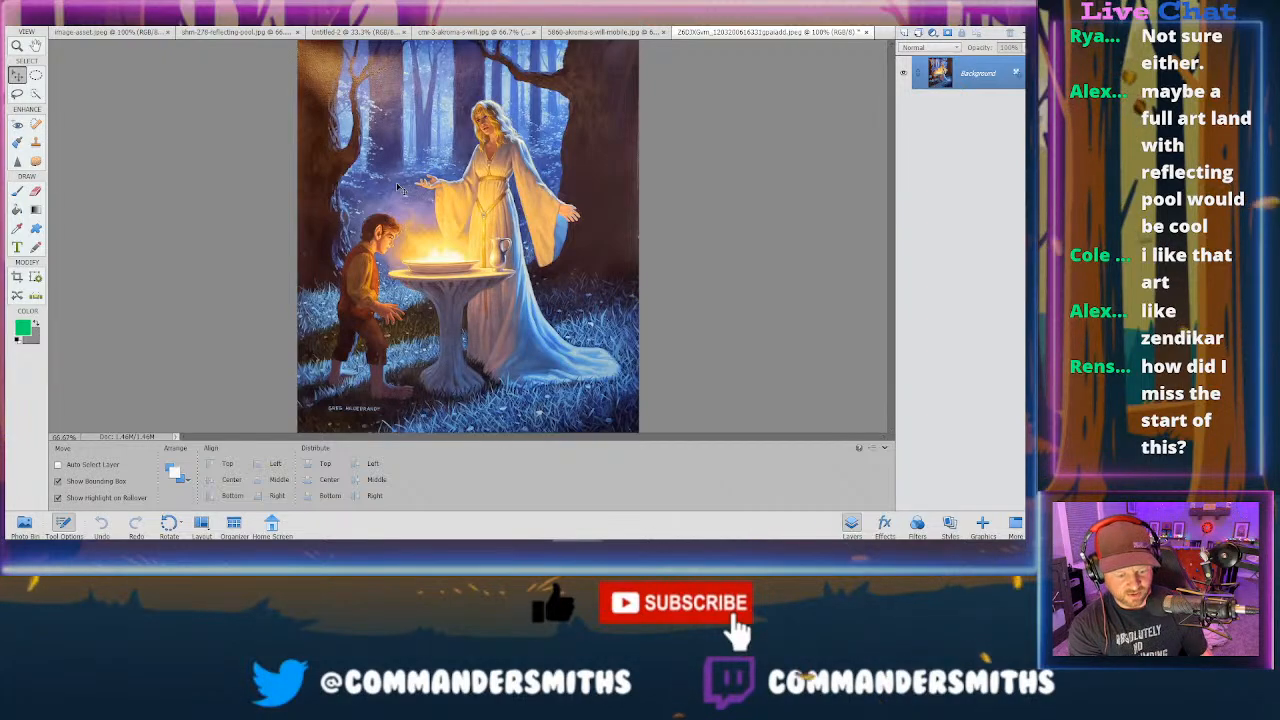
key(ctrl+minus)
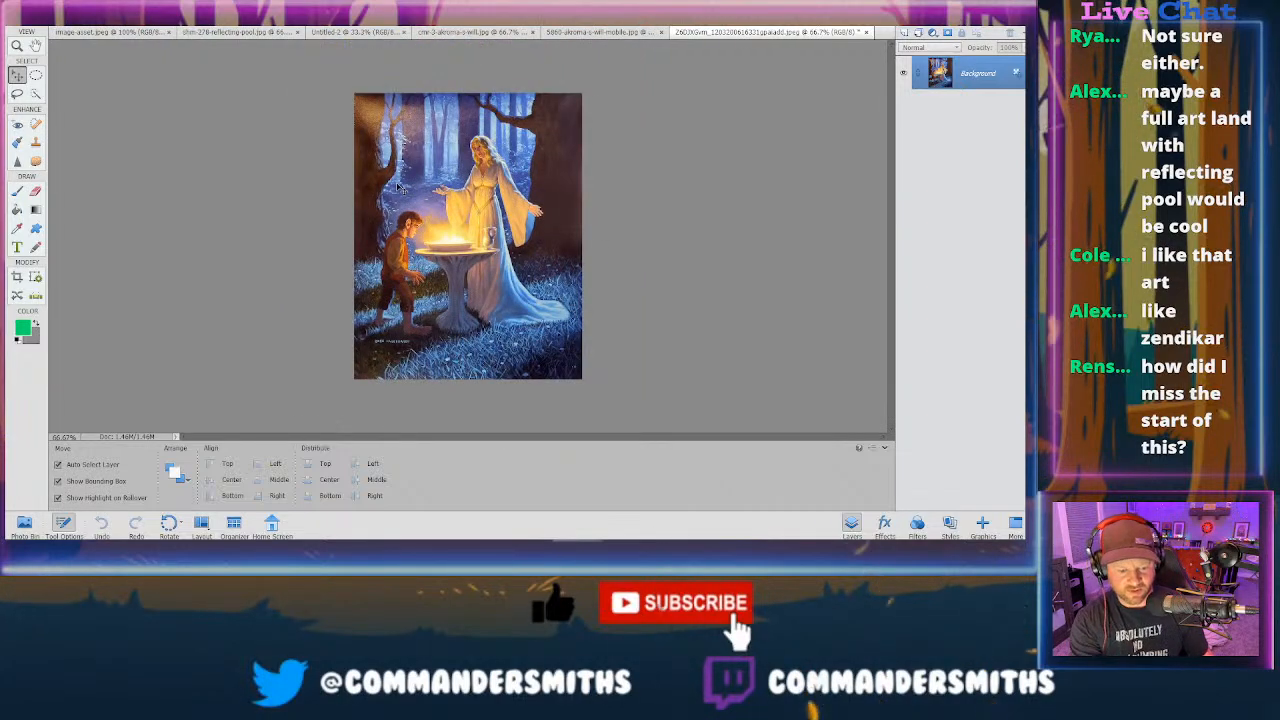
- Compare the tall Akroma's Will artwork with the card scan, and select the scan's rules text box with Quick Selection
click(589, 34)
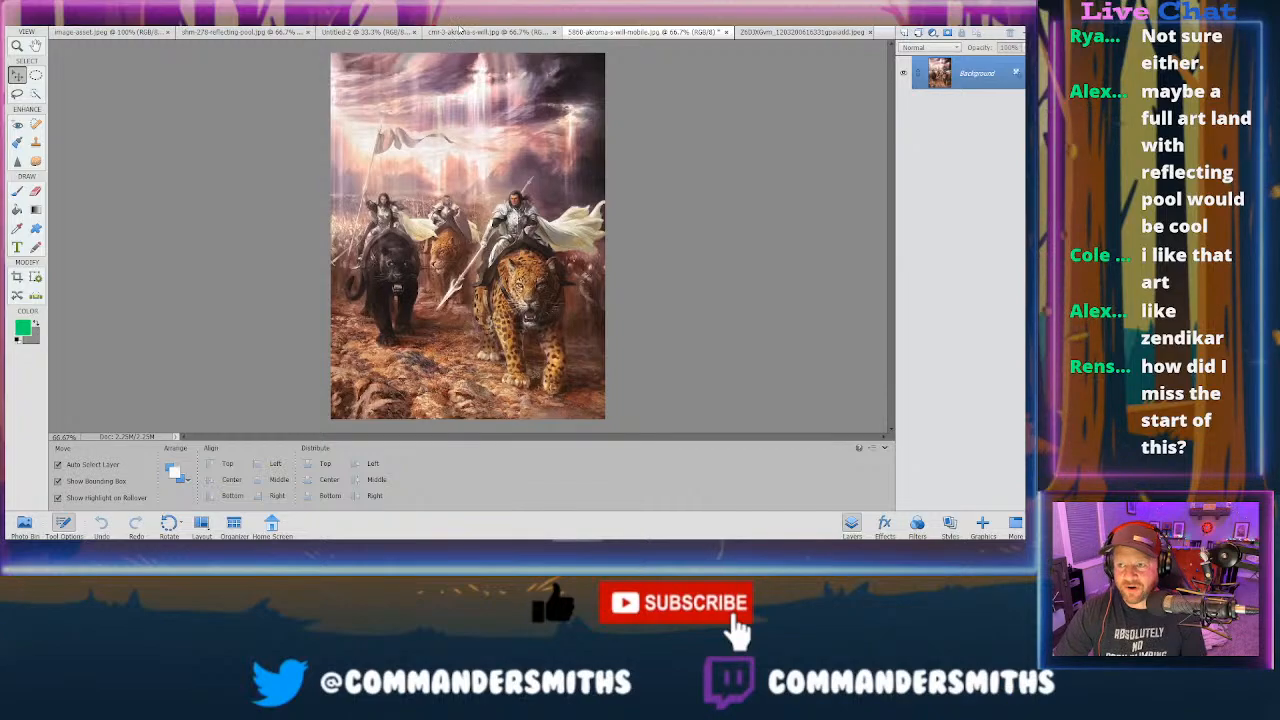
click(460, 31)
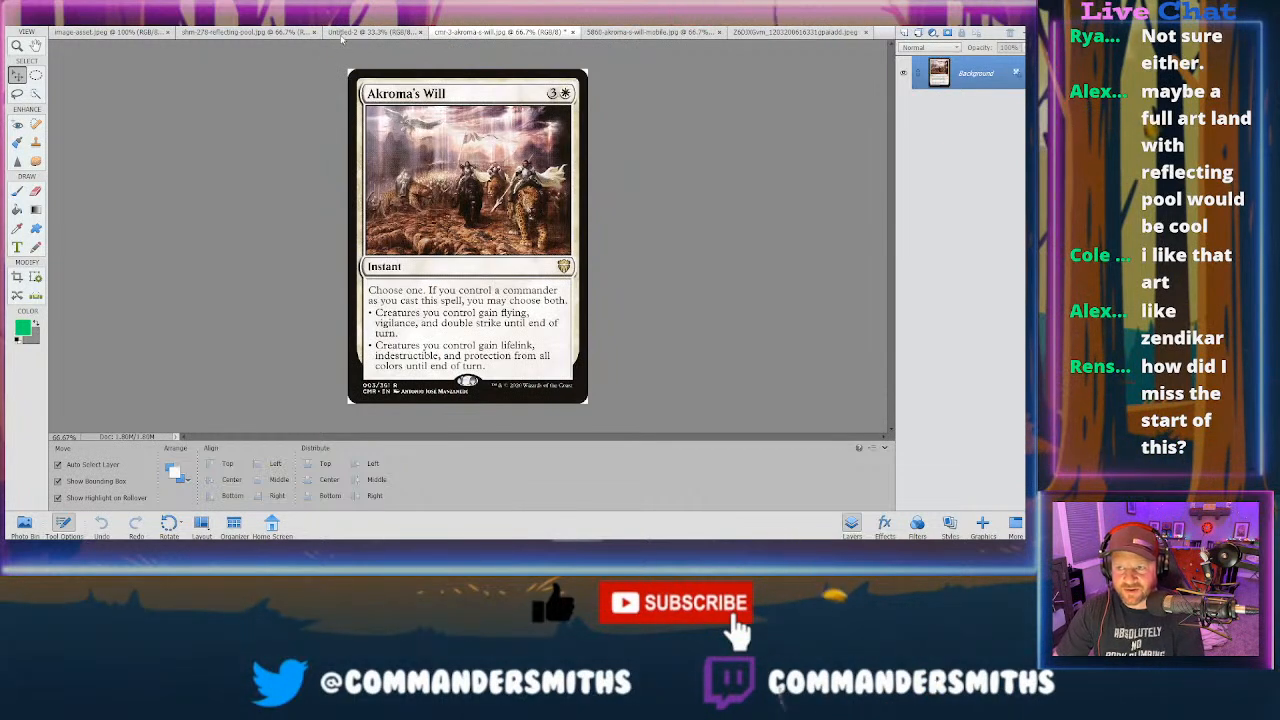
click(592, 33)
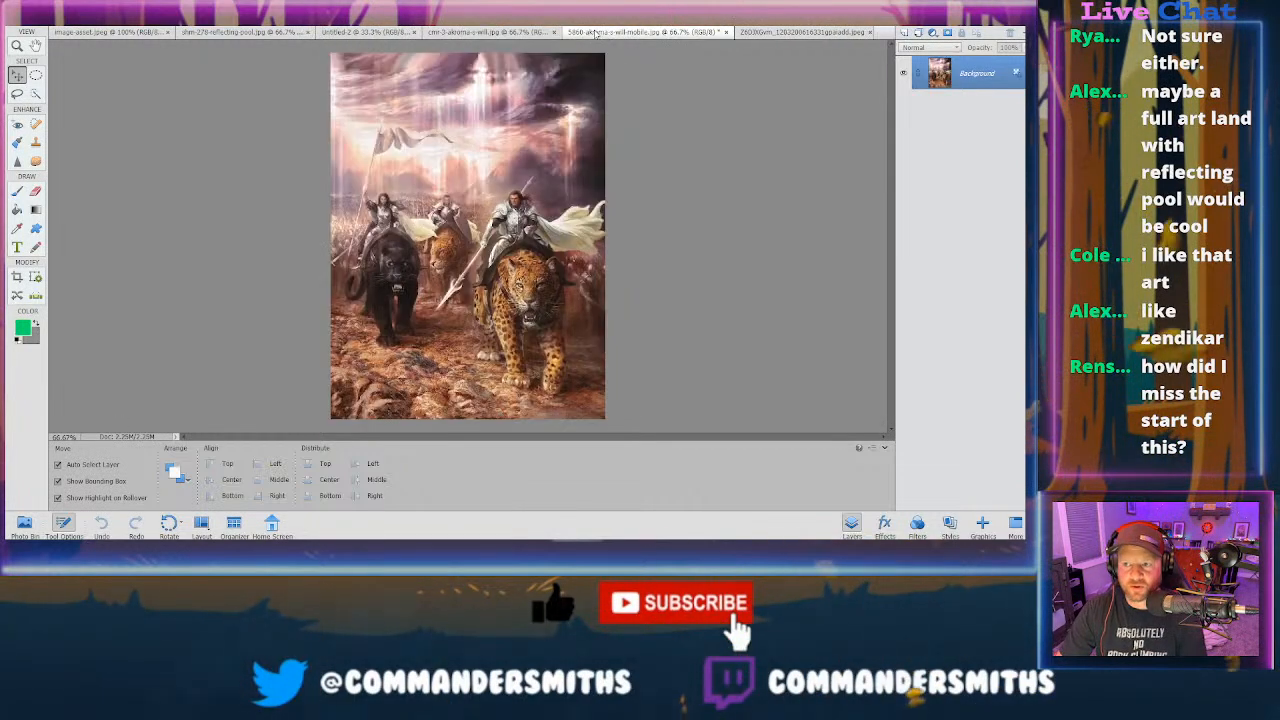
click(500, 33)
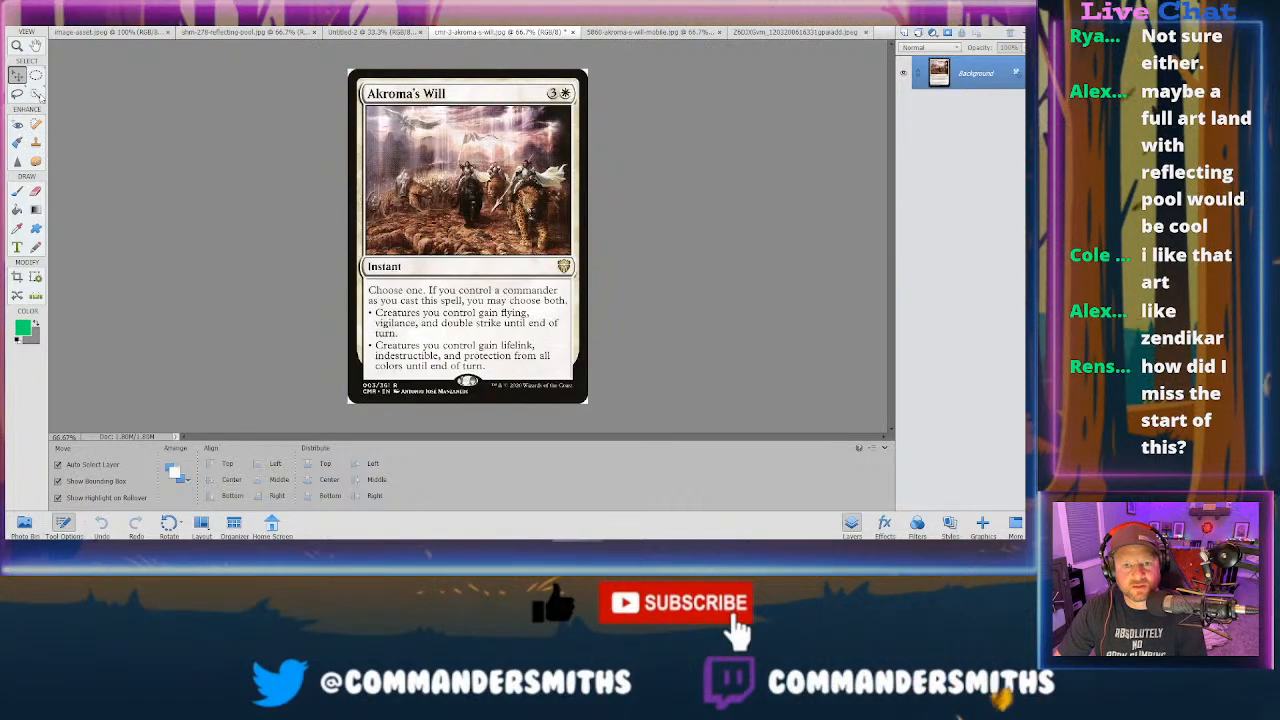
key(a)
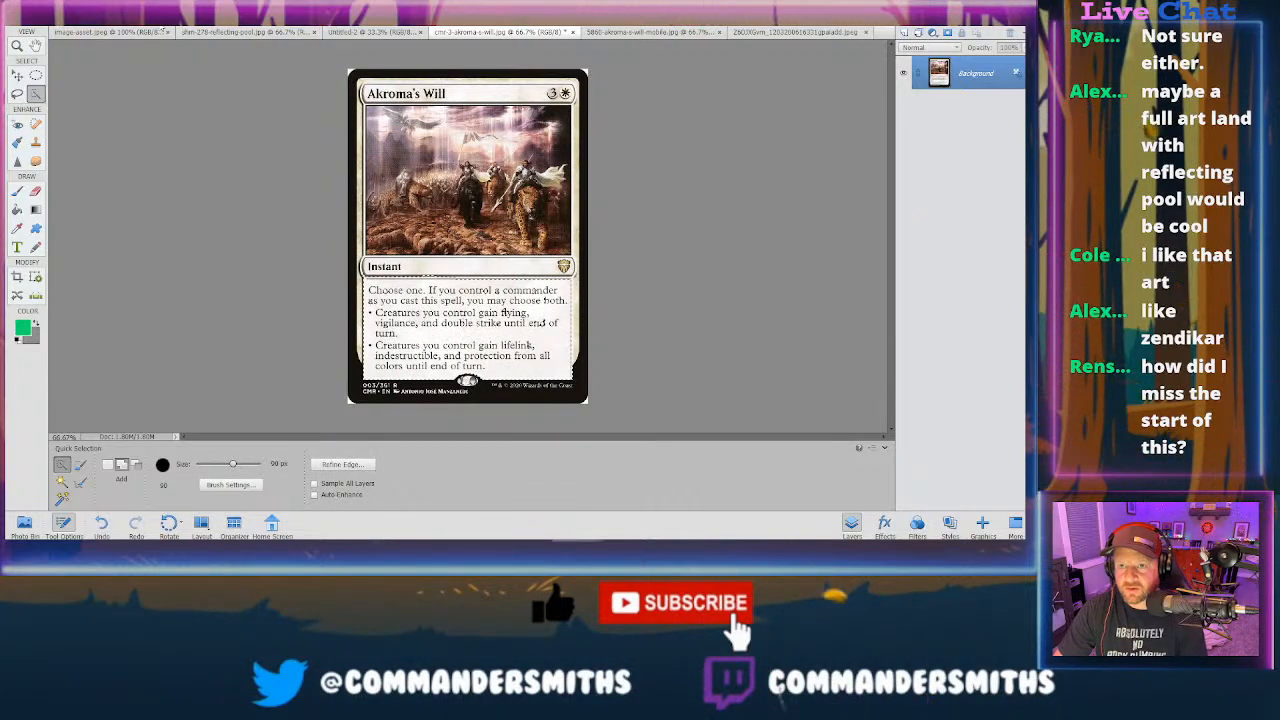
- Open the Card Logo Final SUPER SPHERE Transparent.png image and return to the Akroma's Will card scan
key(alt+f)
key(o)
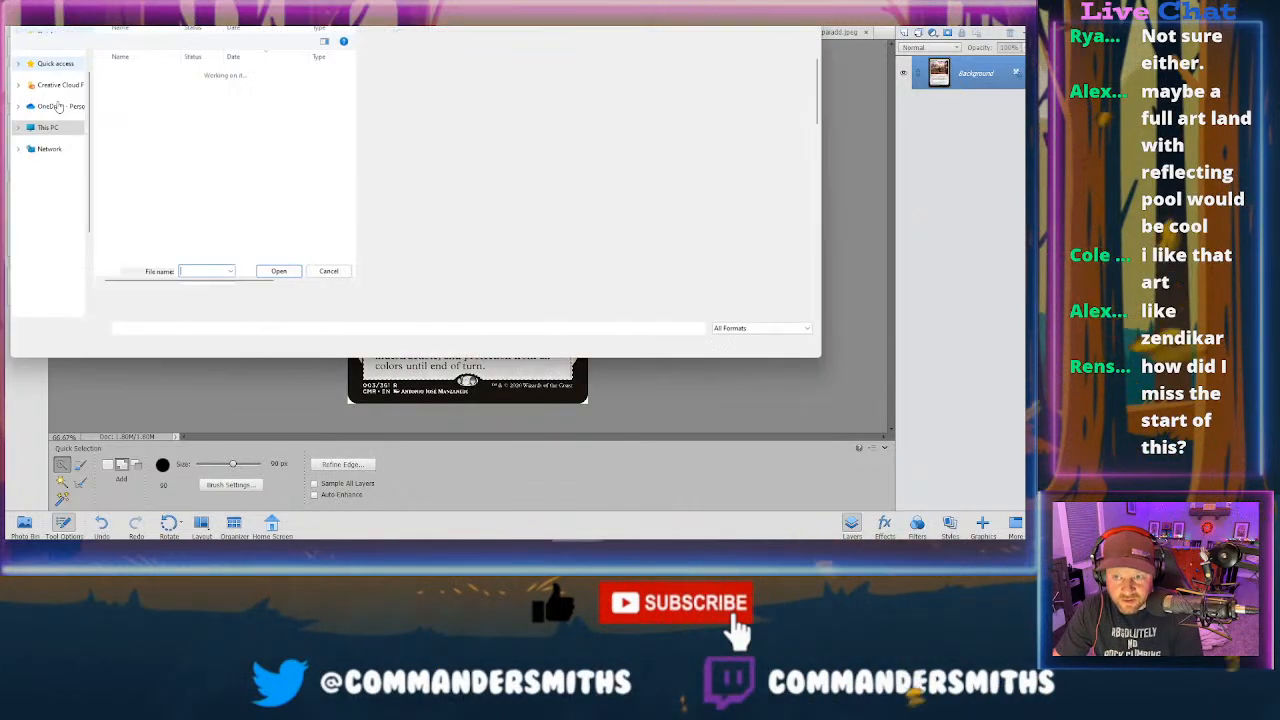
key(Escape)
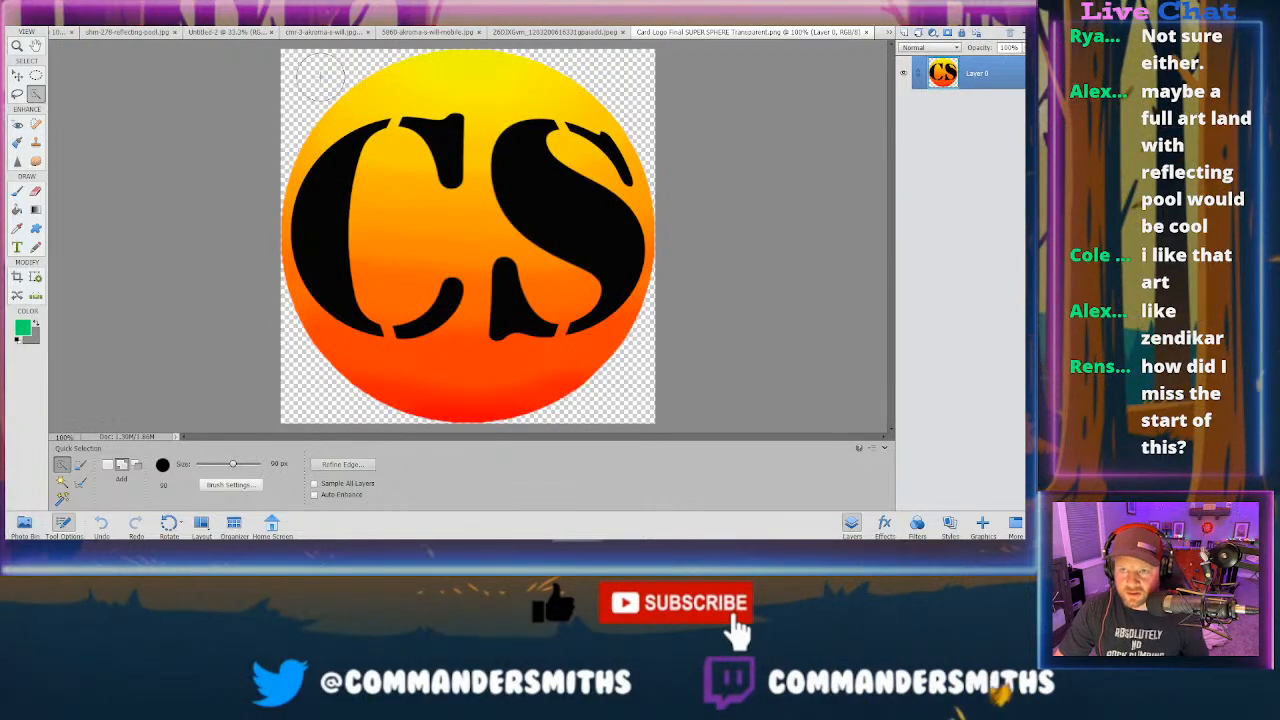
click(422, 33)
click(420, 33)
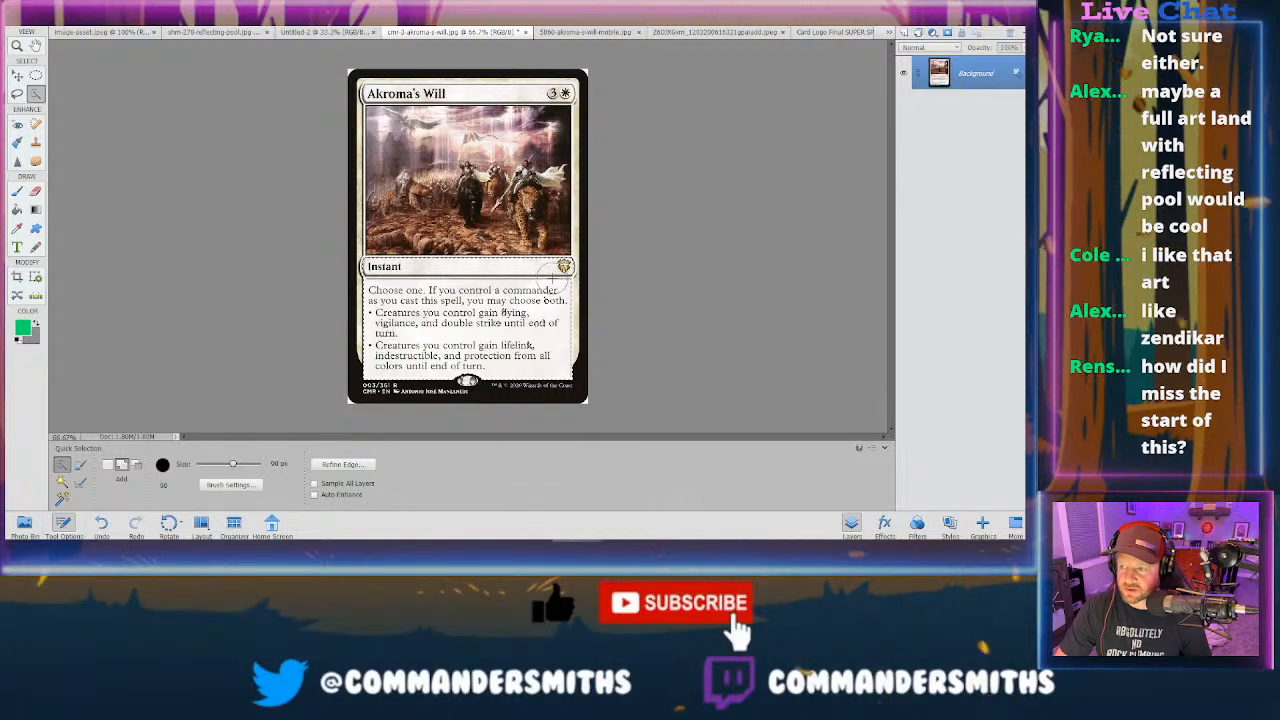
- Refine the selection of the Instant type line and set symbol with a 40 px brush, and check the selection at 200% zoom
key(bracketleft)
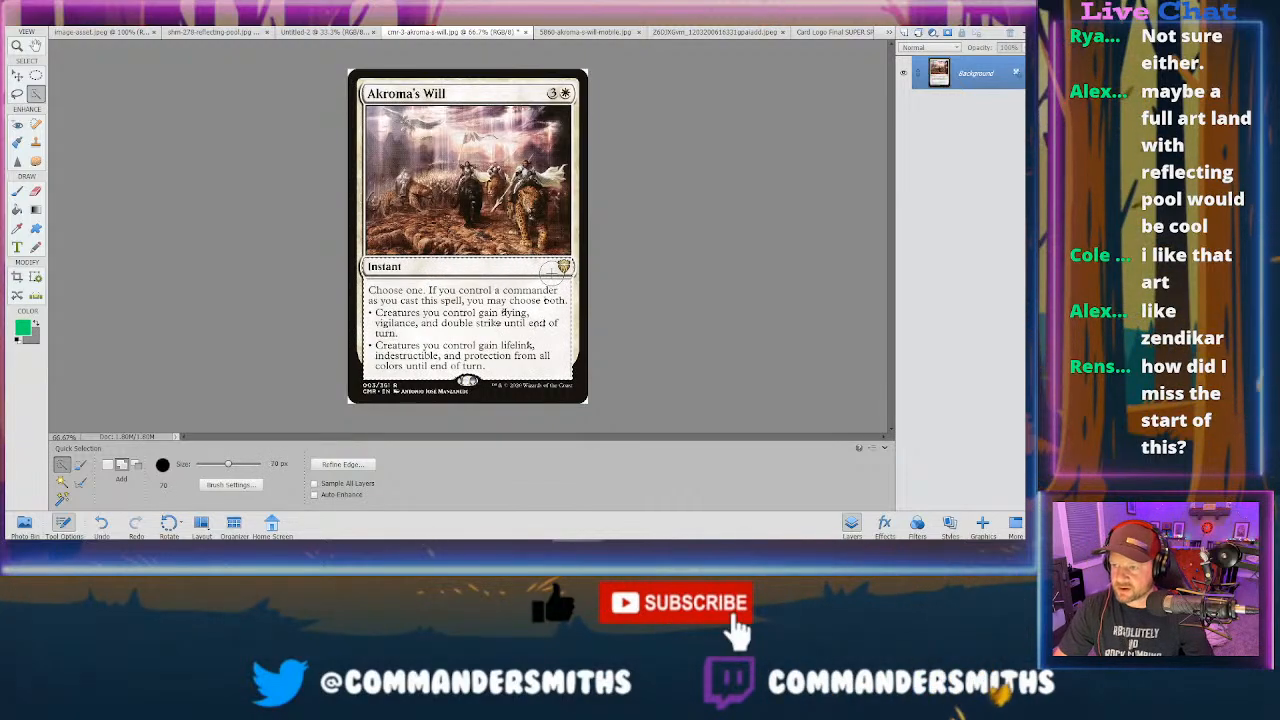
key(bracketleft)
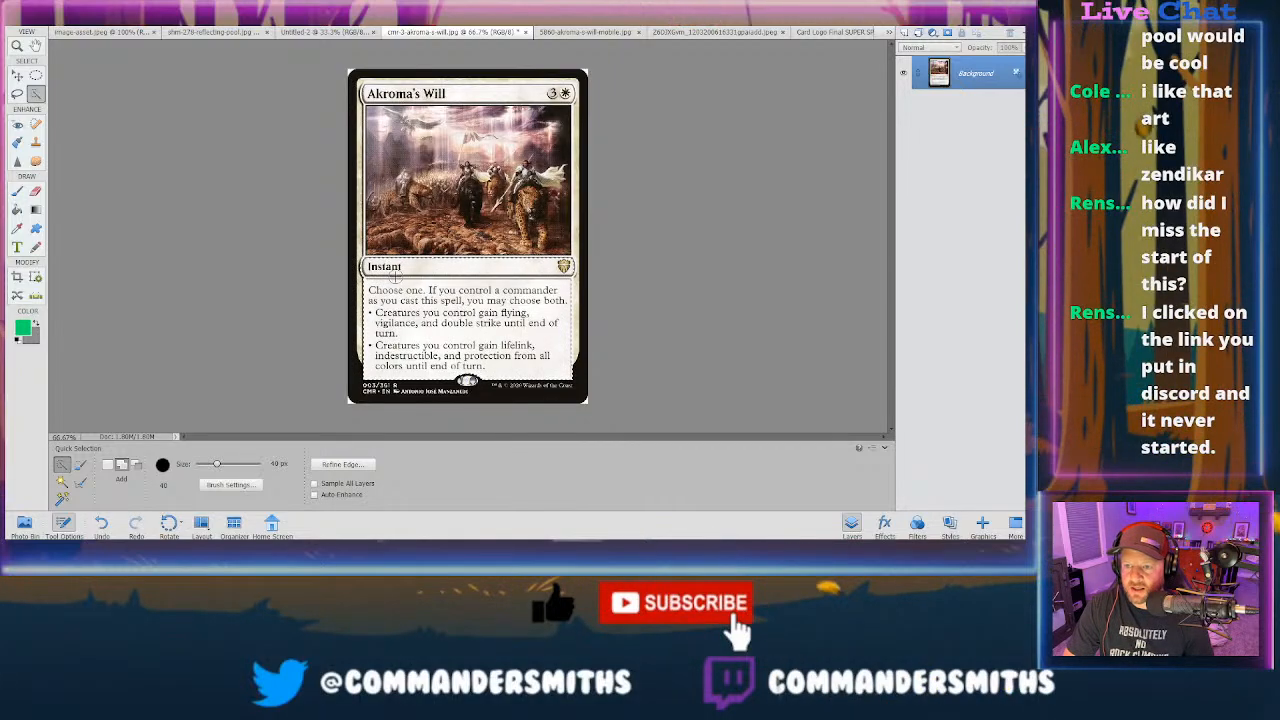
key(ctrl+minus)
key(ctrl+equal)
key(ctrl+equal)
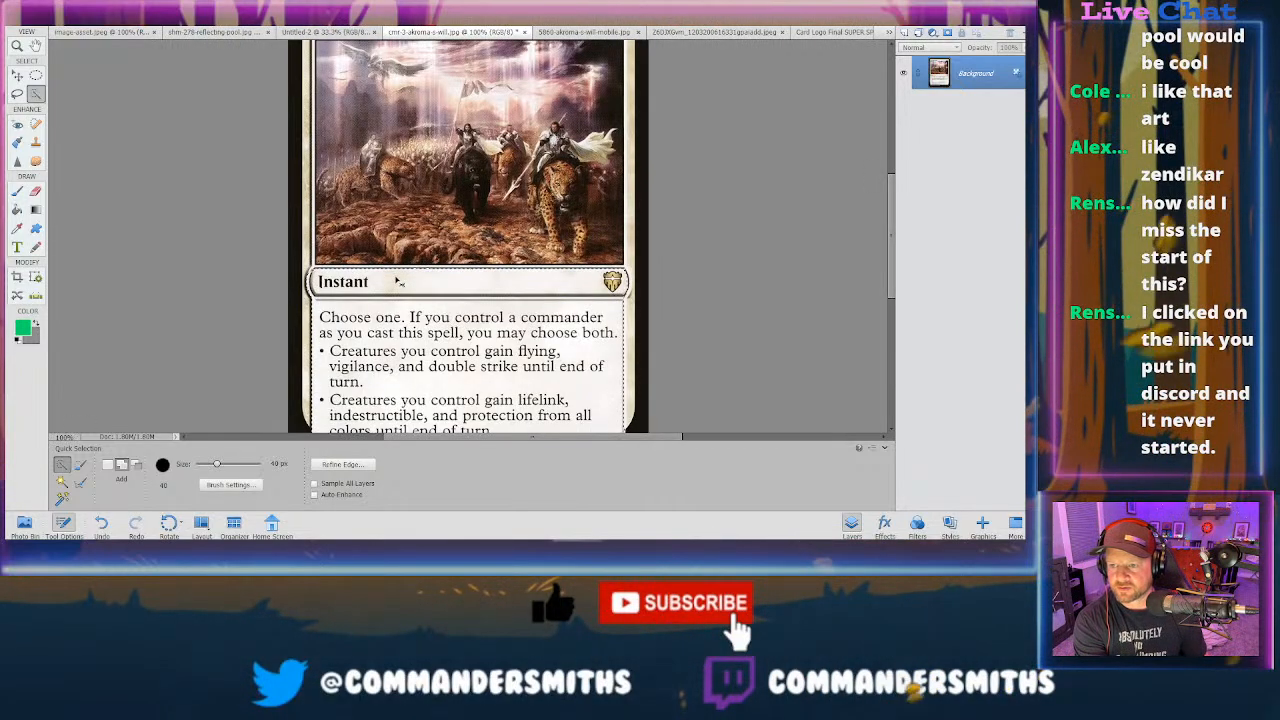
key(ctrl+equal)
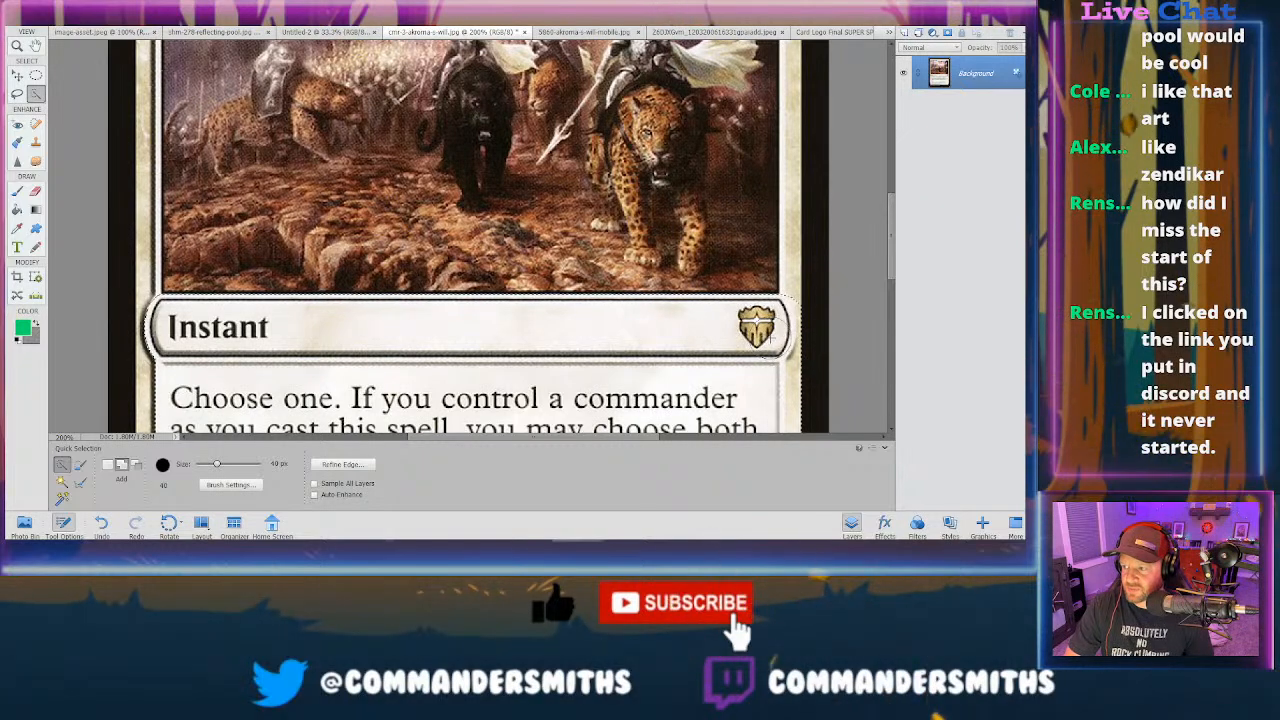
scroll(668, 362, down, 5)
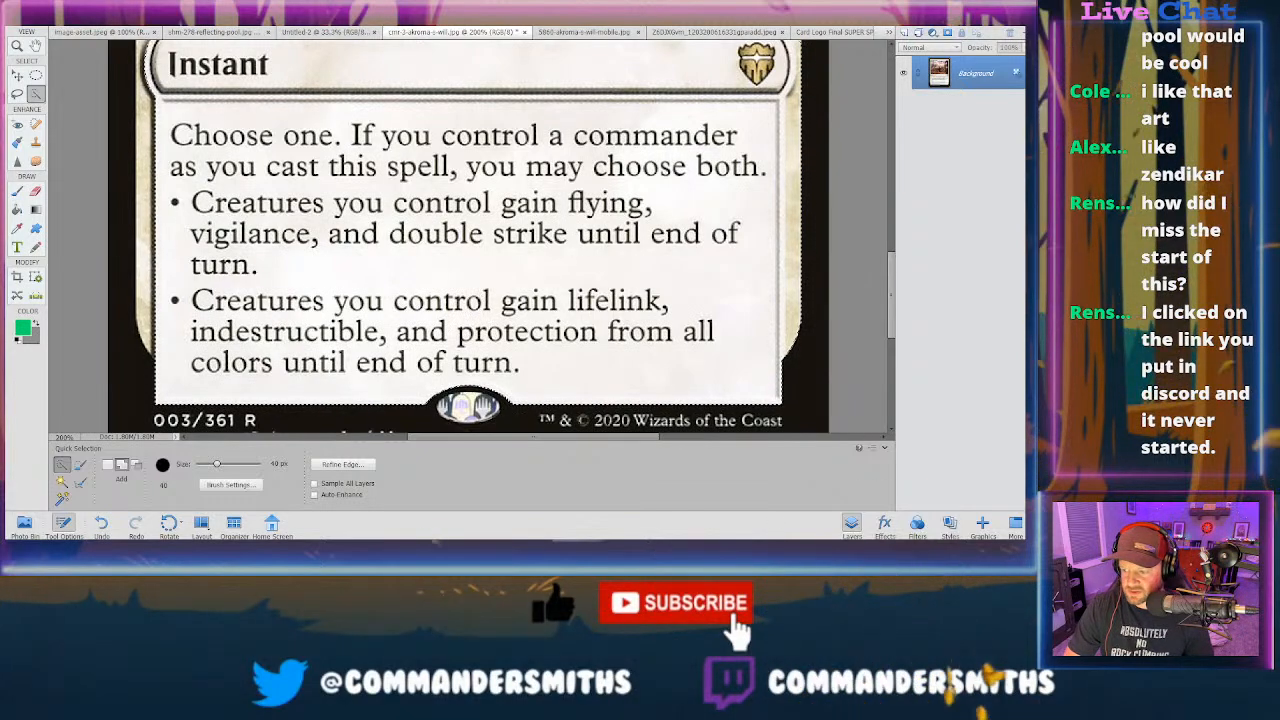
- Switch to Chrome and preview the Lothlorien staircase, moonlit waterfall, Moria, Frodo Baggins, Galadriel and Lord of the Rings TV series images
click(500, 500)
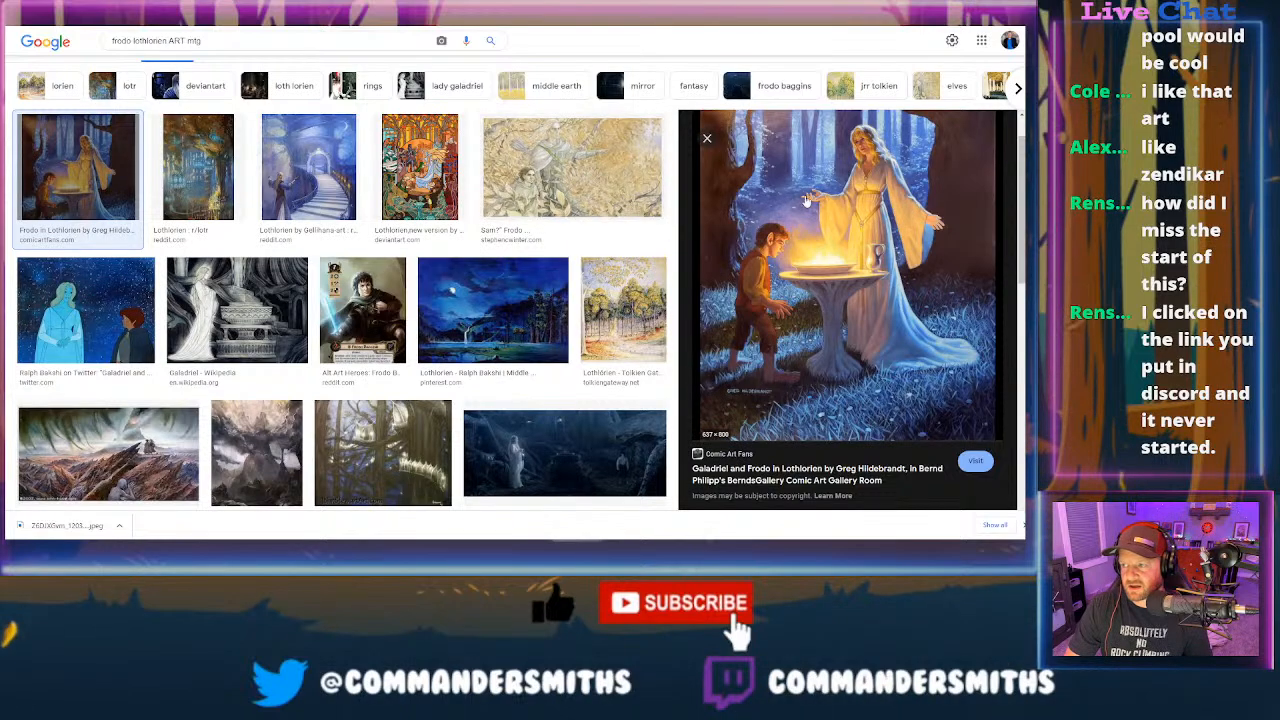
click(308, 167)
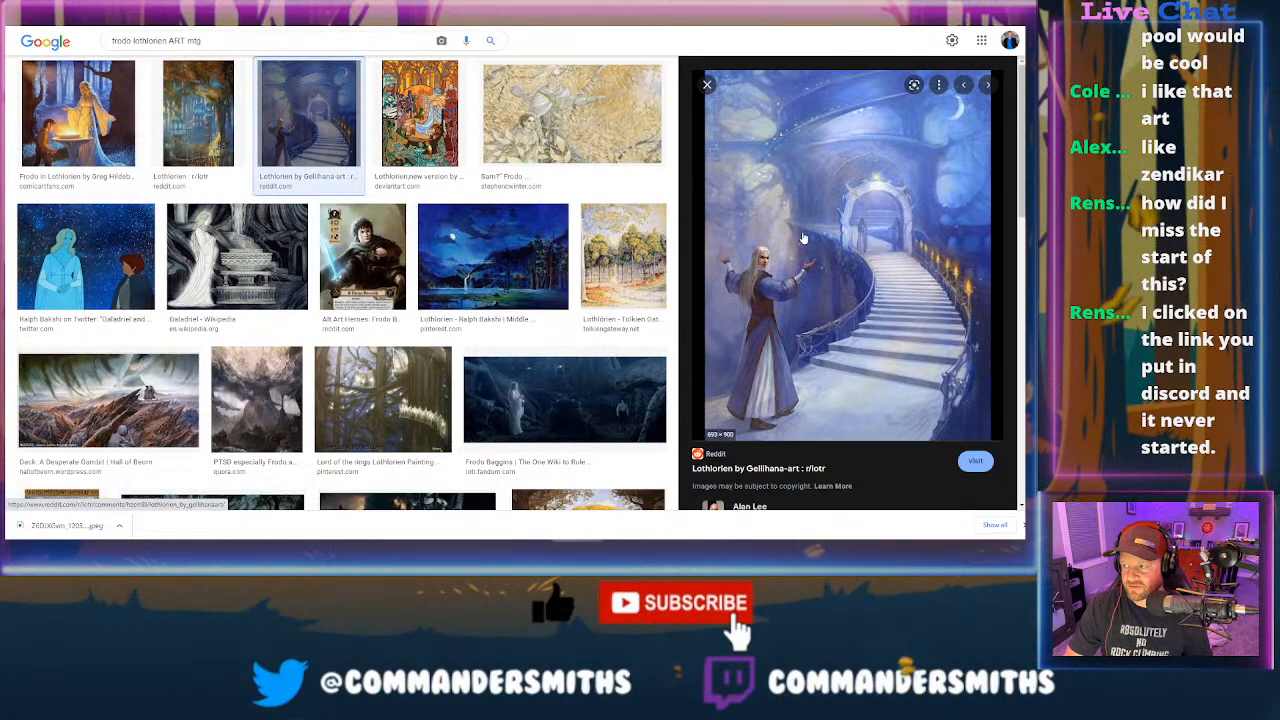
click(482, 255)
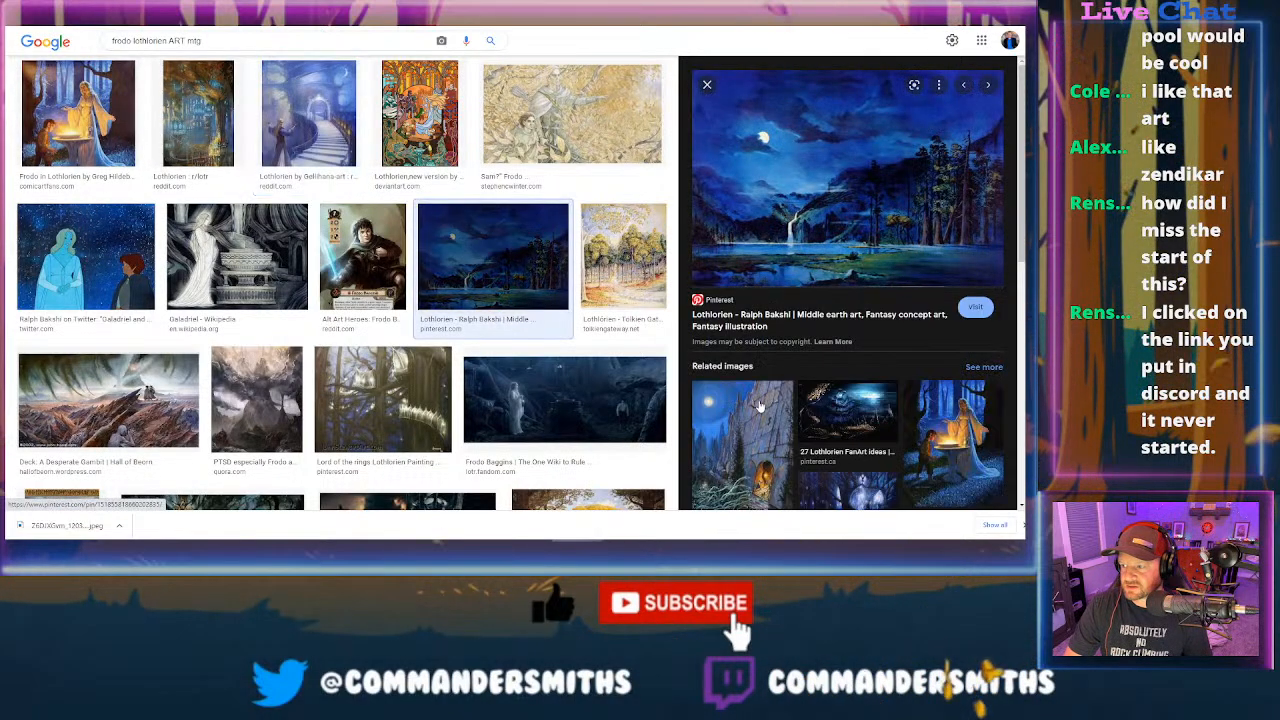
scroll(700, 390, down, 1)
click(702, 388)
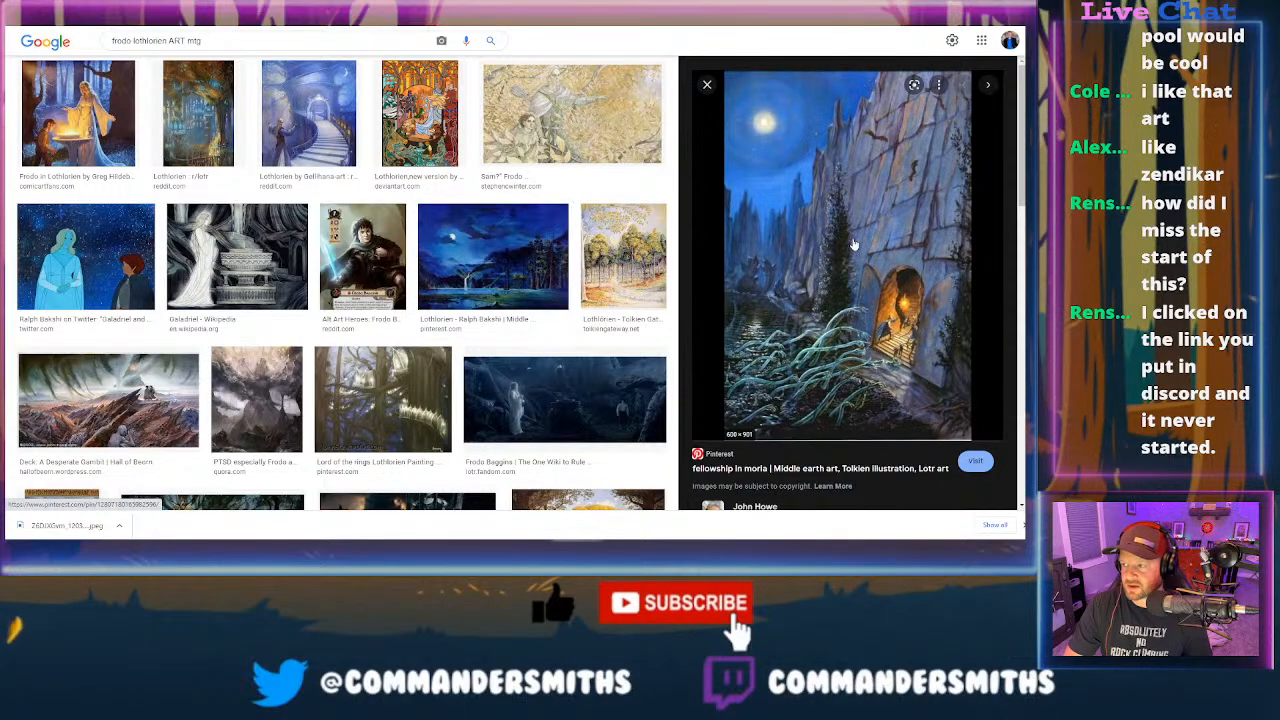
key(alt+Left)
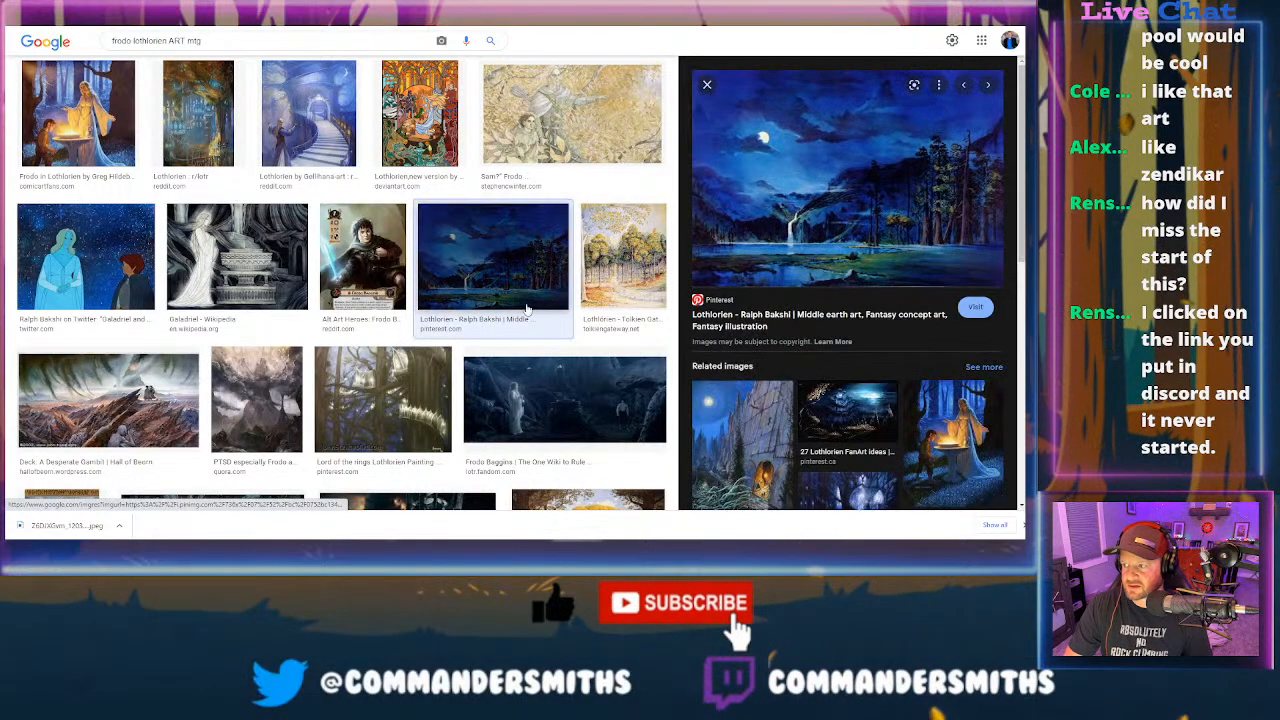
click(360, 258)
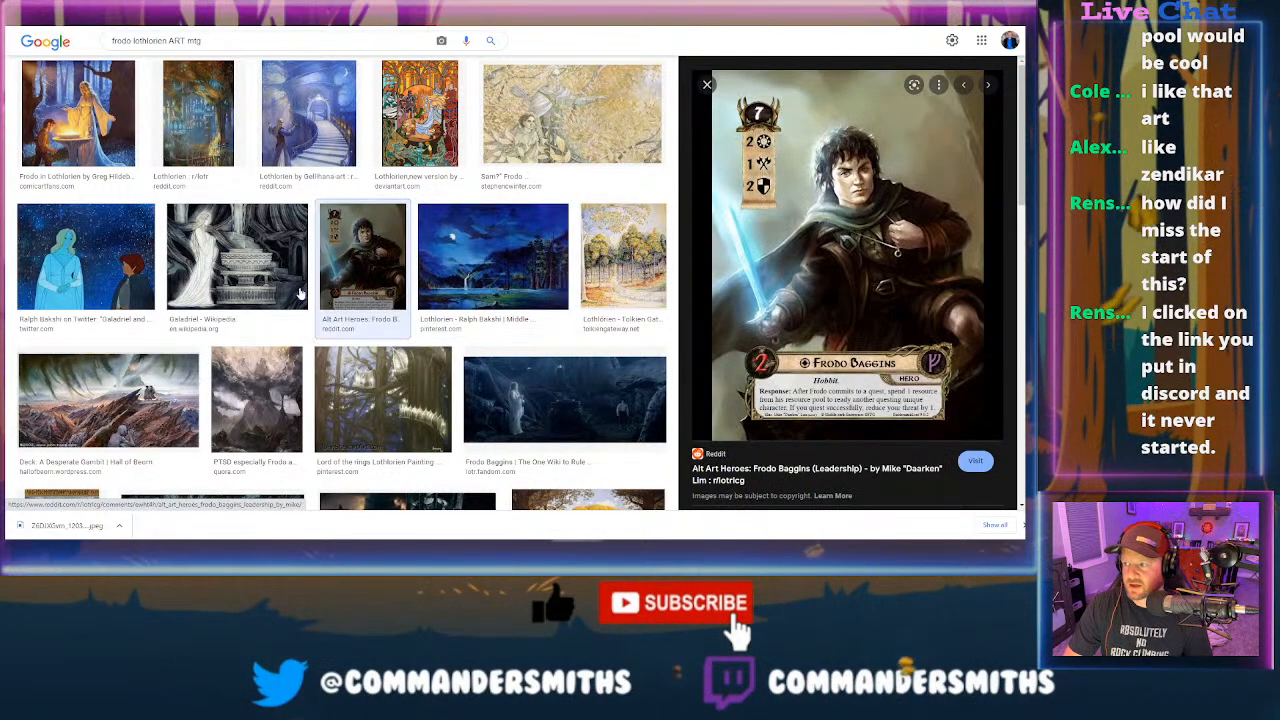
click(256, 245)
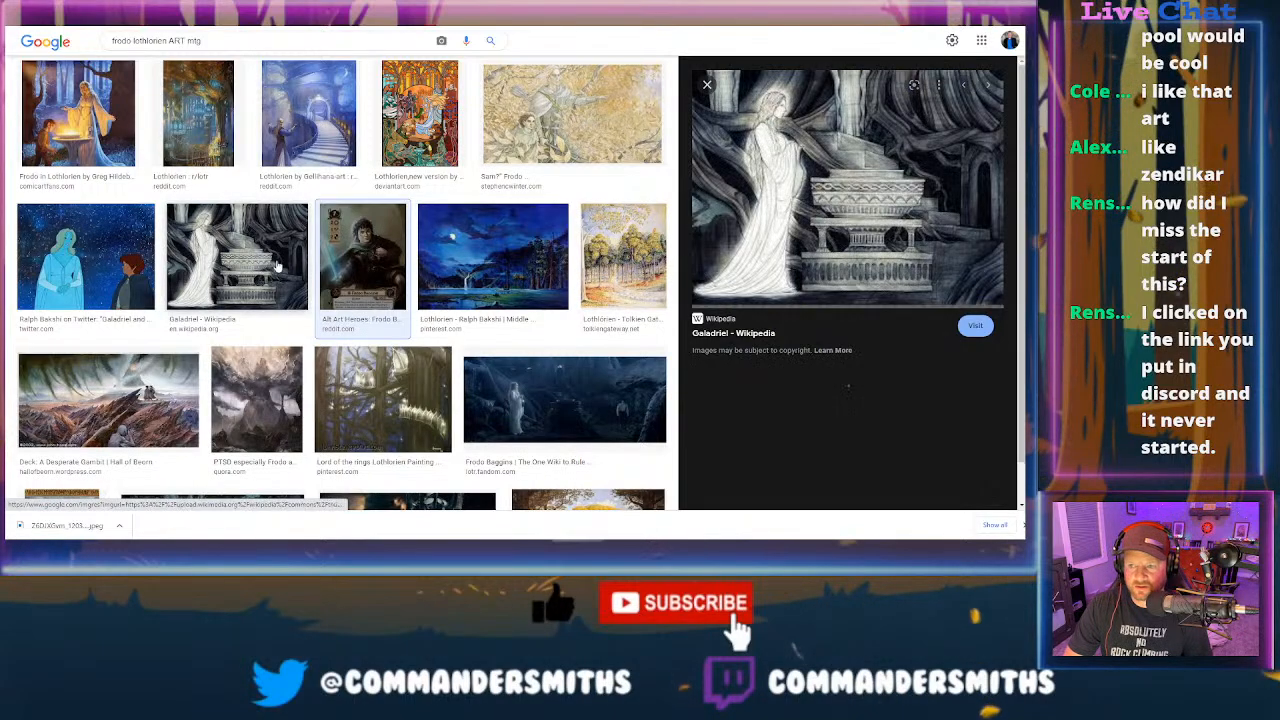
scroll(515, 318, down, 3)
scroll(515, 318, up, 1)
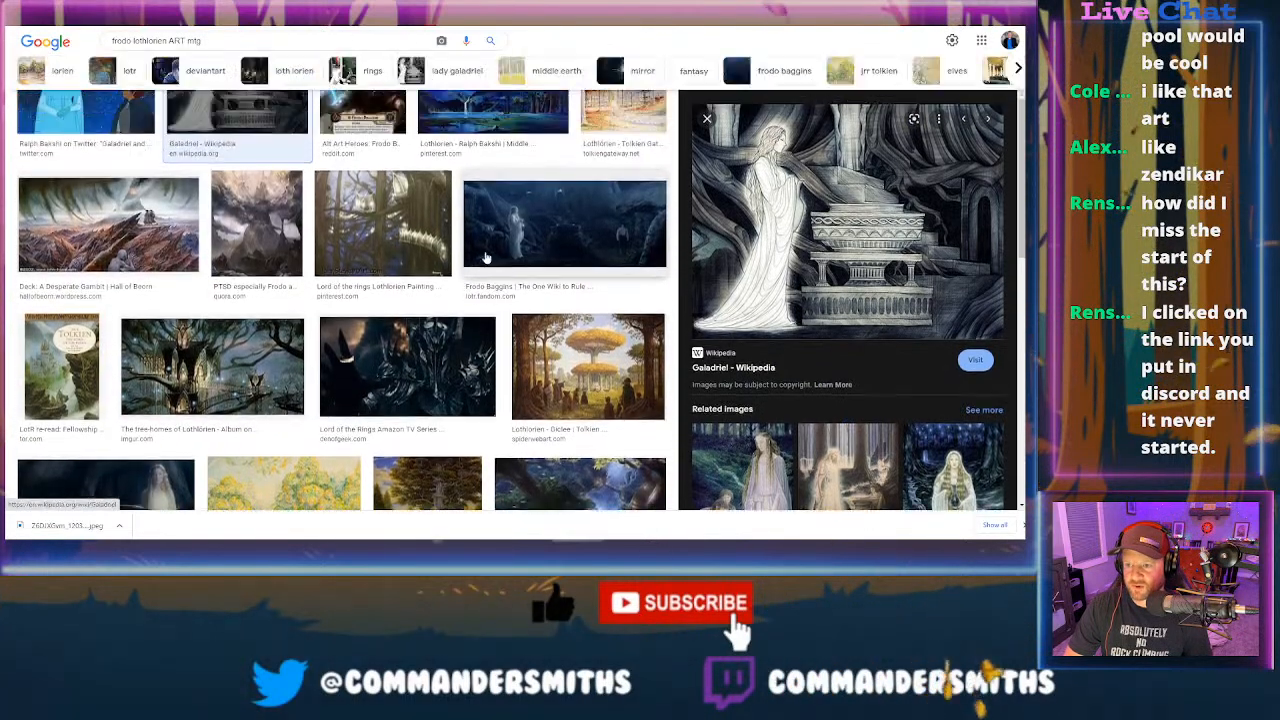
click(400, 380)
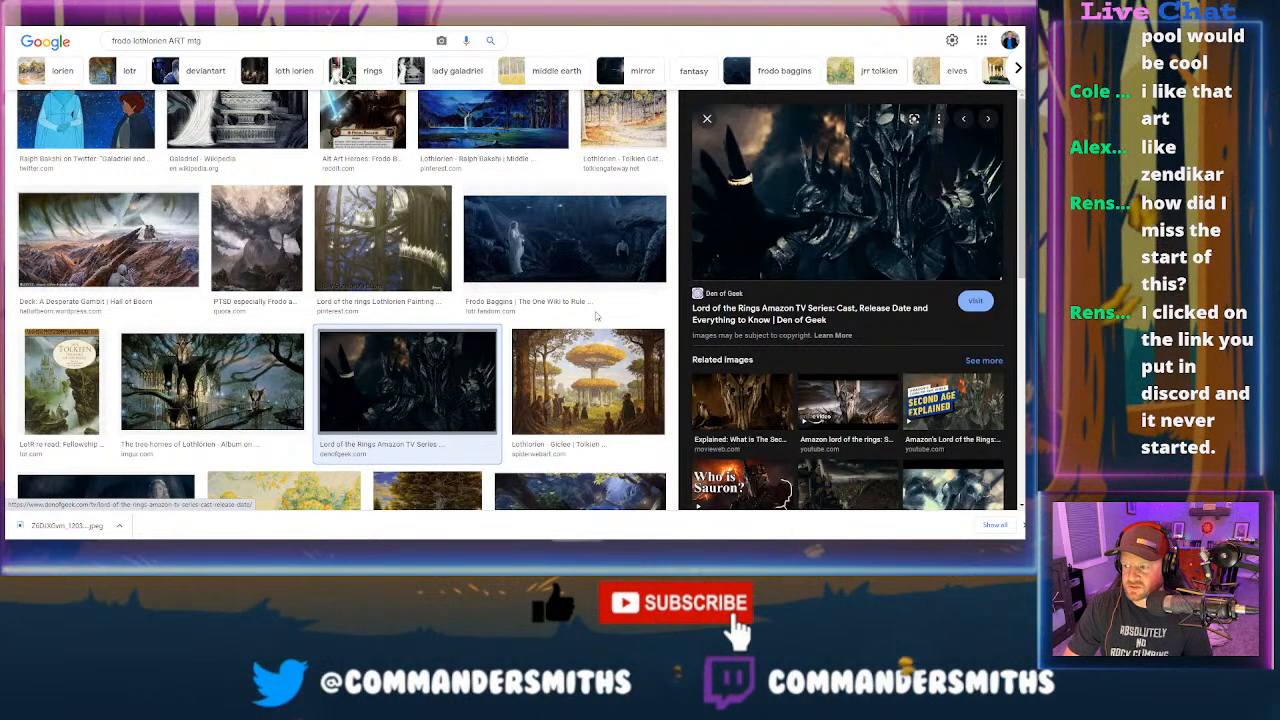
- Switch back to Photoshop Elements and add the Akroma's Will title bar to the selection, refining its edges with a 10 px brush
key(alt+Tab)
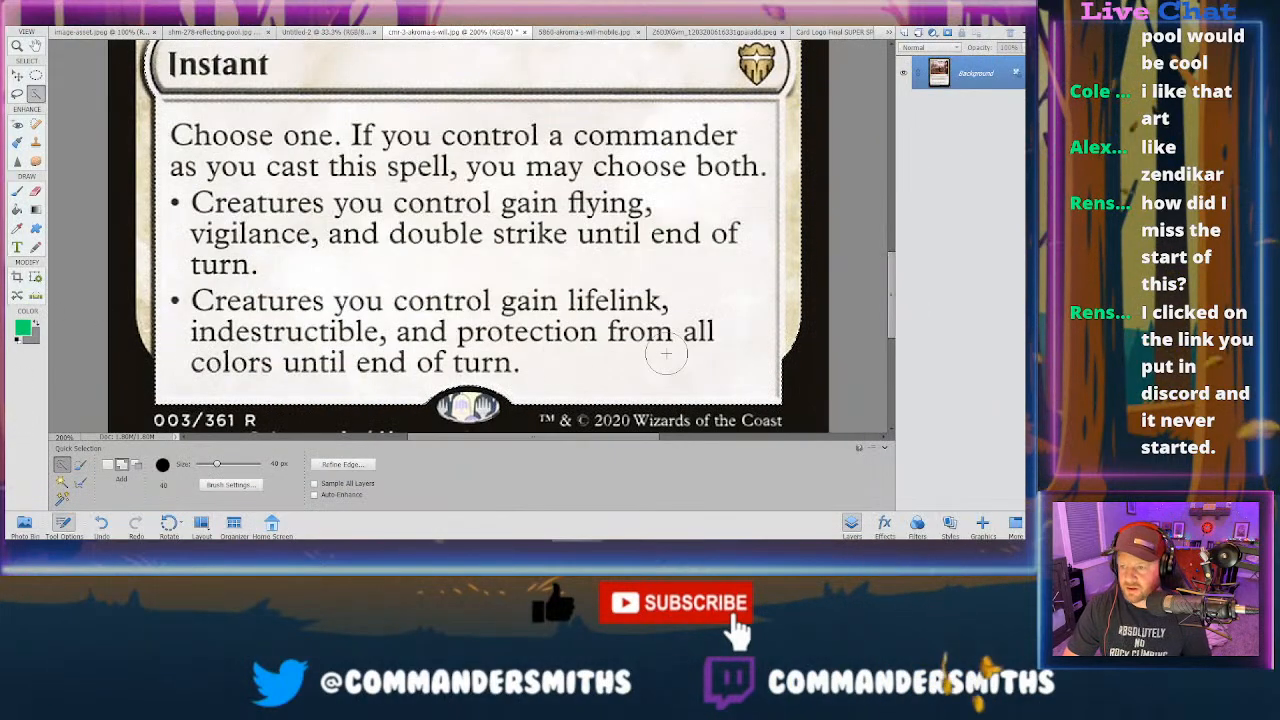
scroll(494, 348, up, 3)
scroll(494, 348, up, 6)
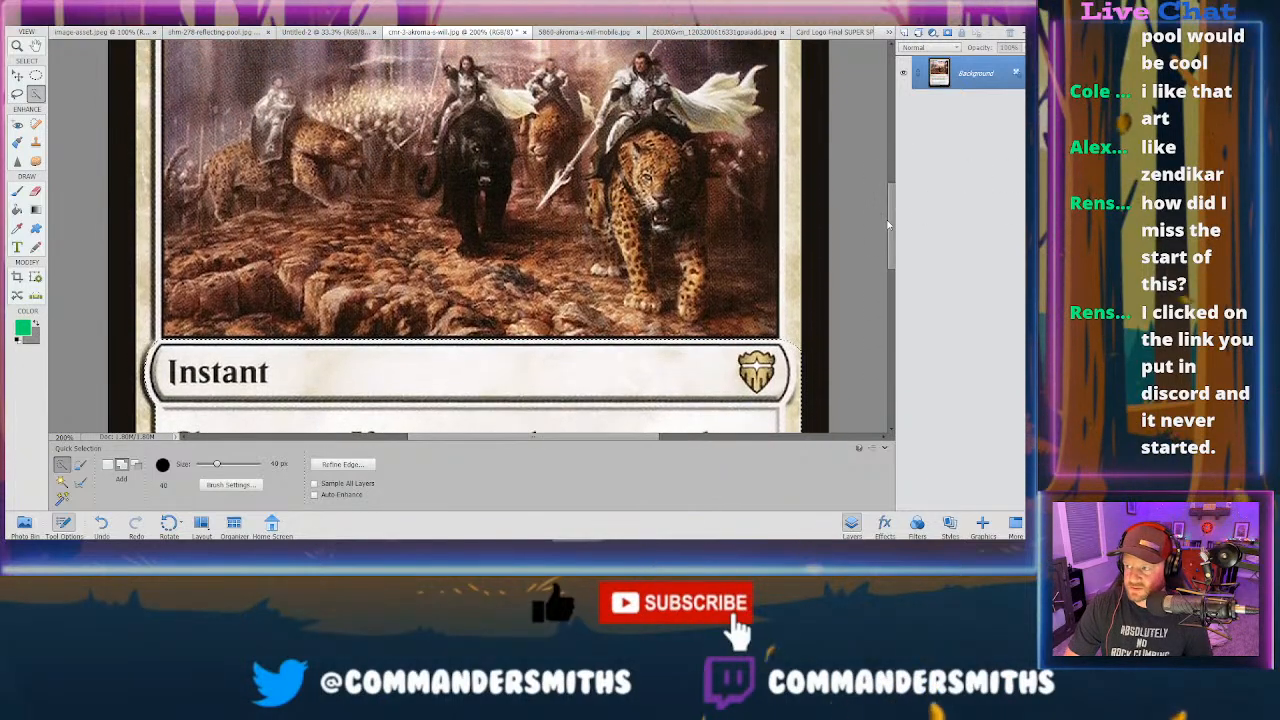
drag(890, 218, 890, 130)
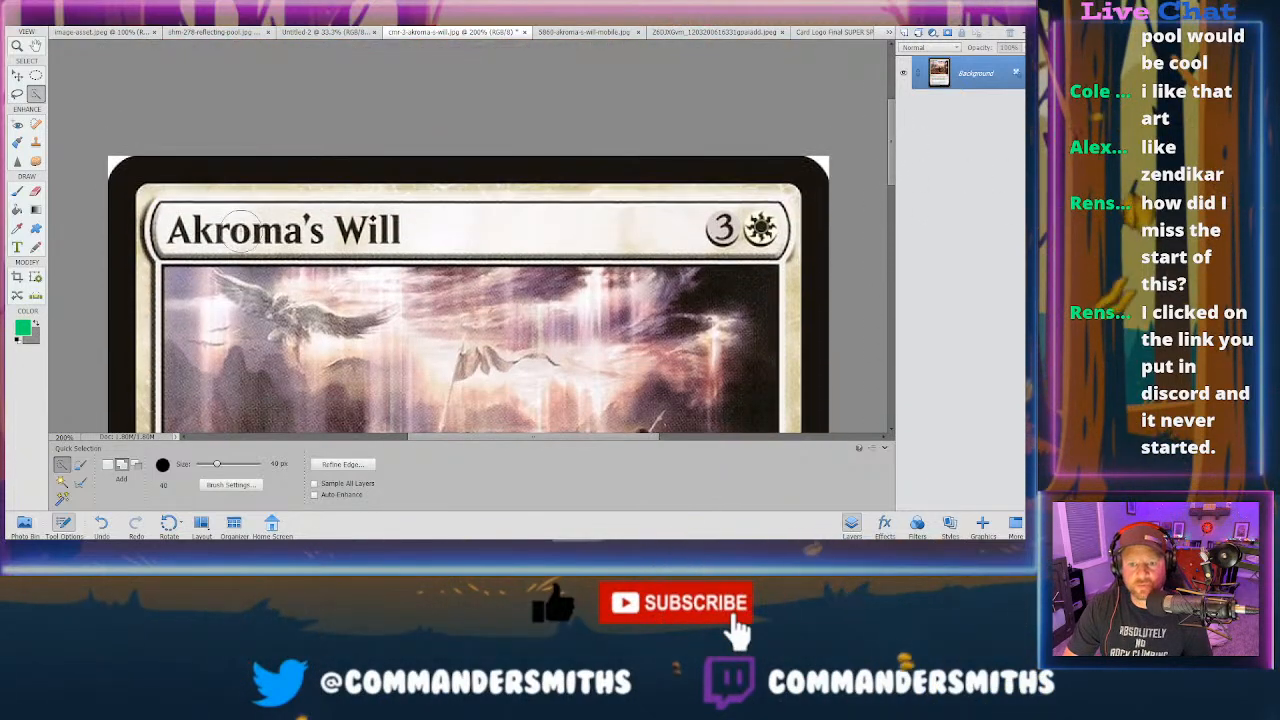
click(213, 228)
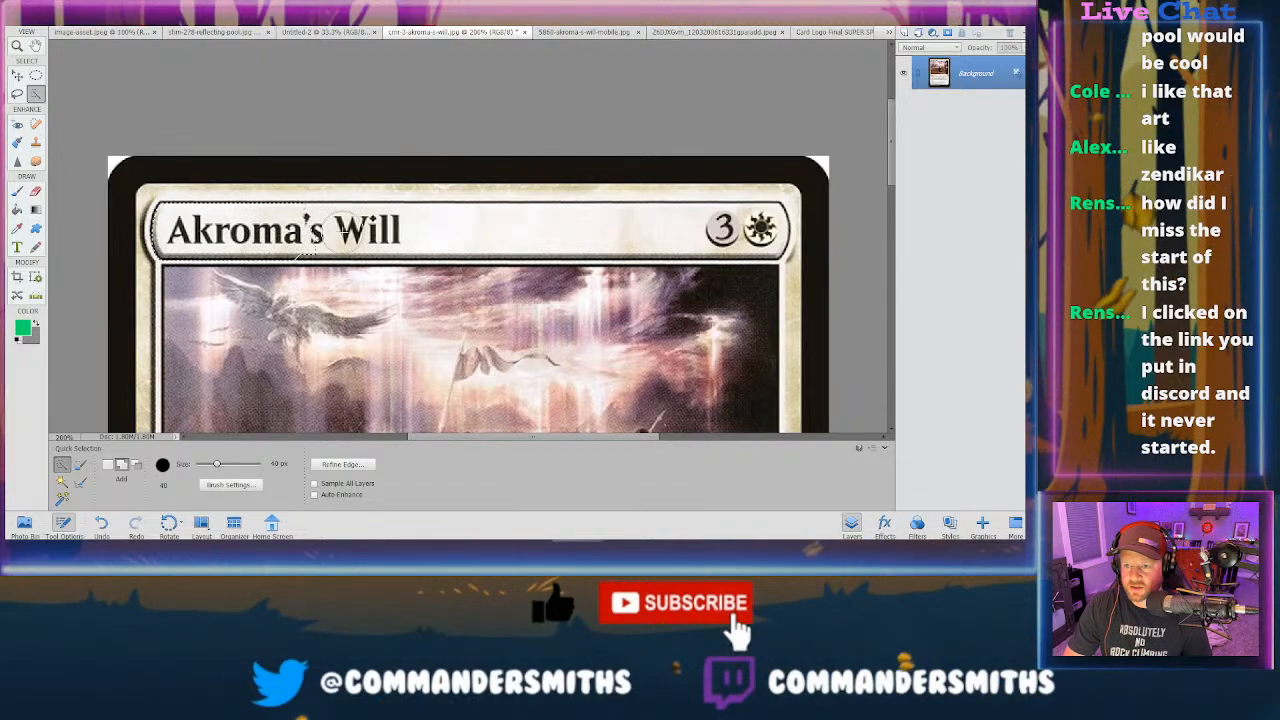
click(330, 237)
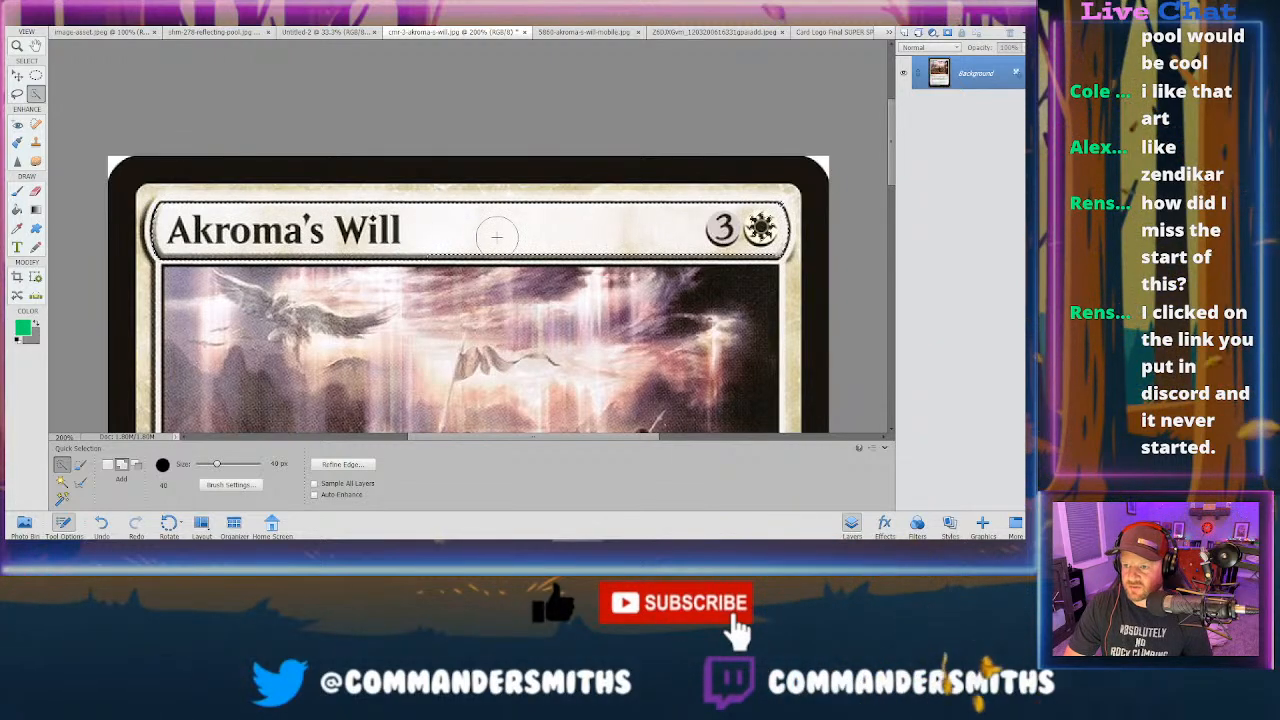
drag(503, 231, 693, 233)
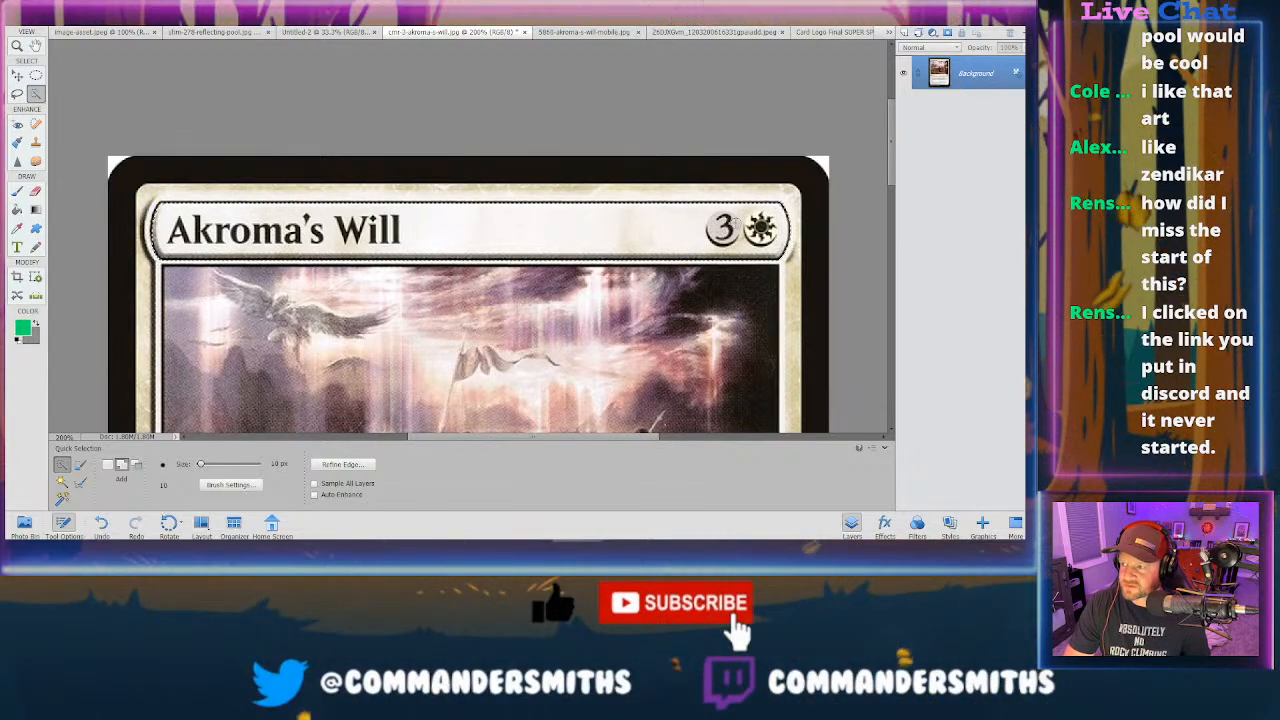
click(161, 210)
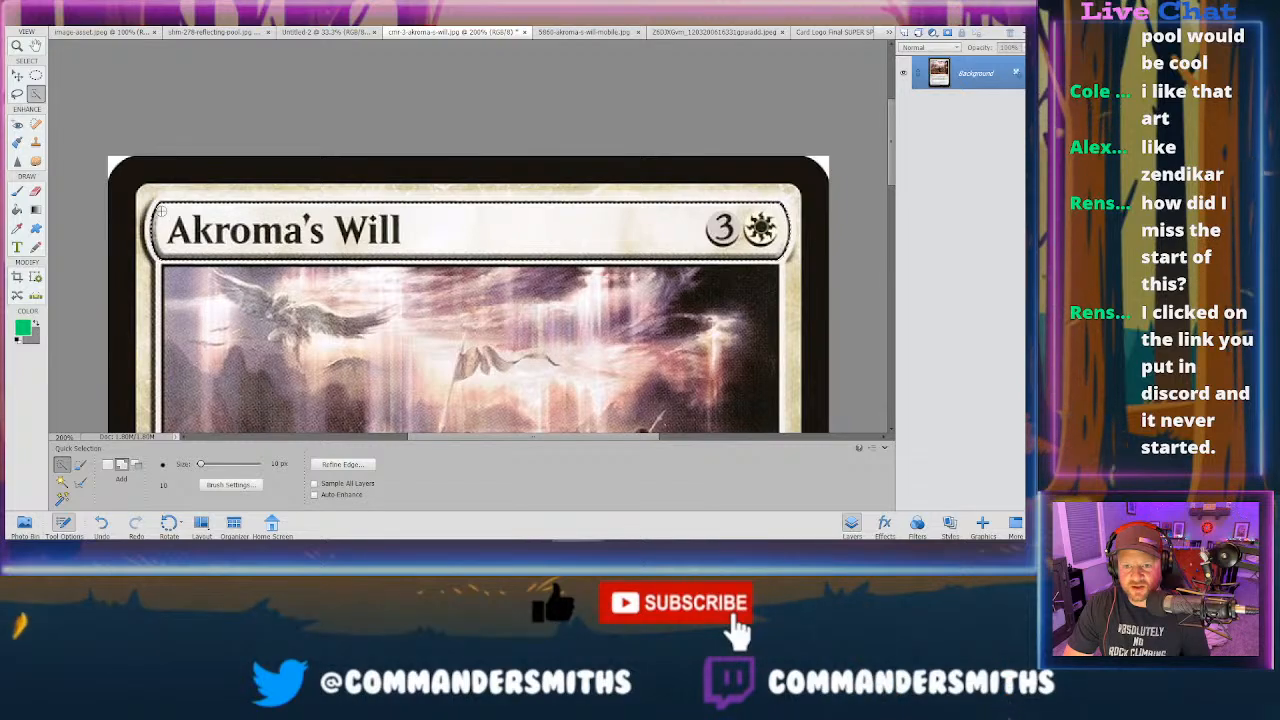
drag(157, 228, 171, 209)
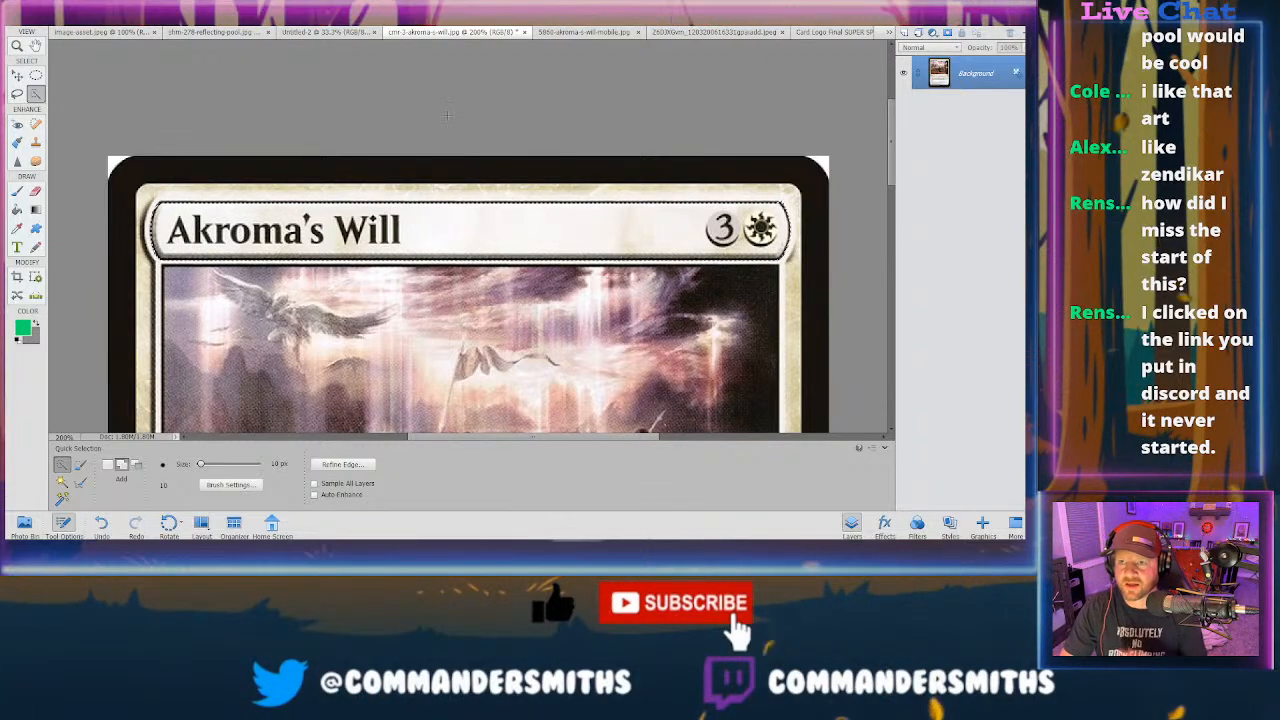
- Paste the copied title bar, type line and text box onto the alternate artwork, scale them to about 110% and center them
key(ctrl+Tab)
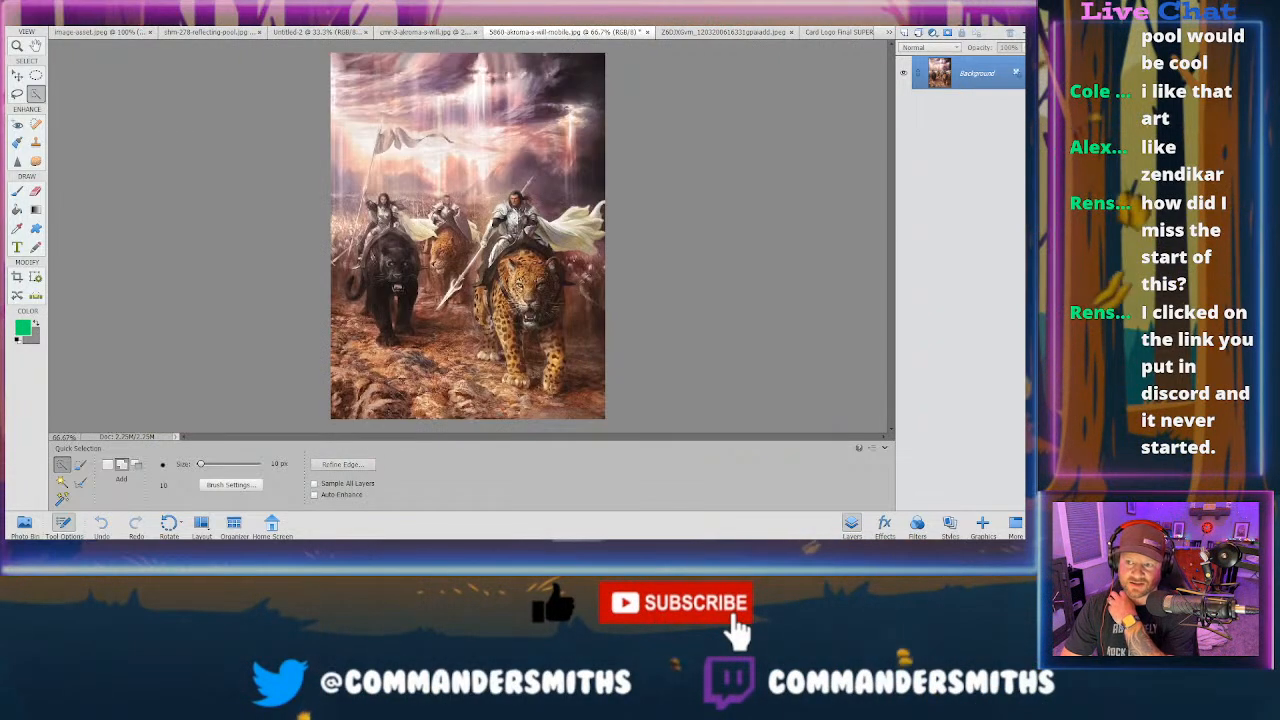
key(ctrl+v)
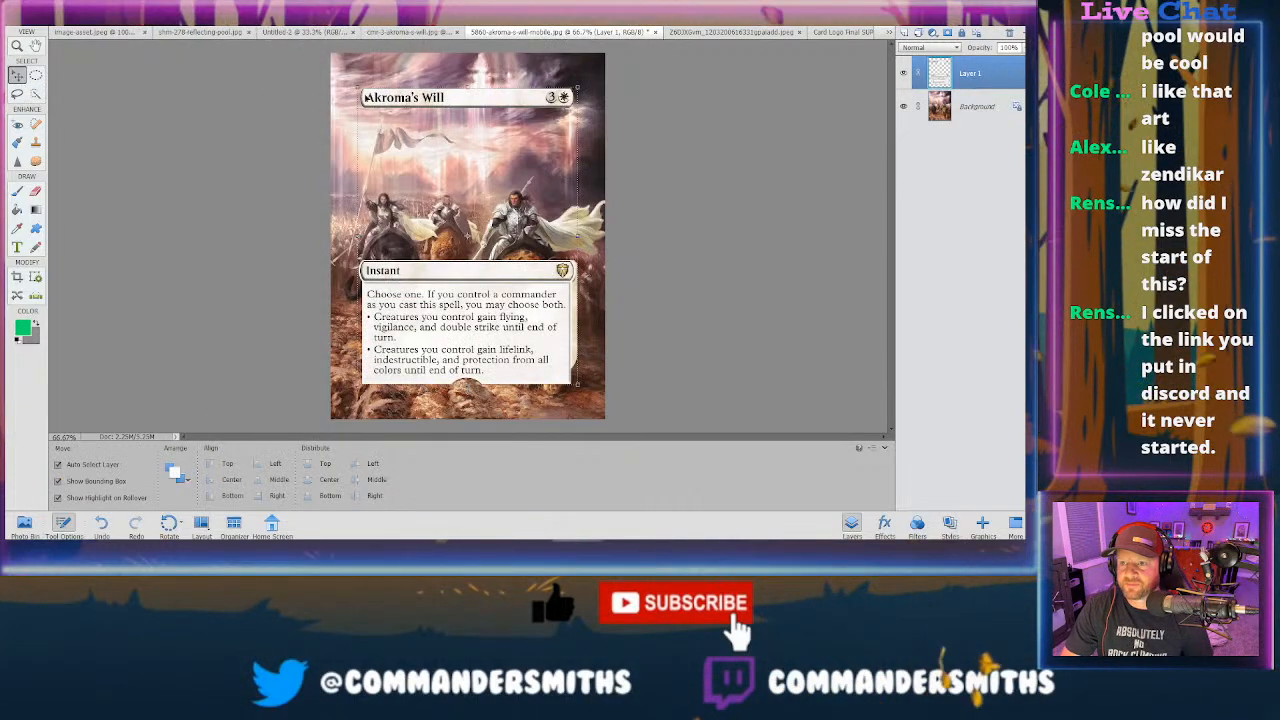
key(ctrl+t)
drag(358, 88, 336, 64)
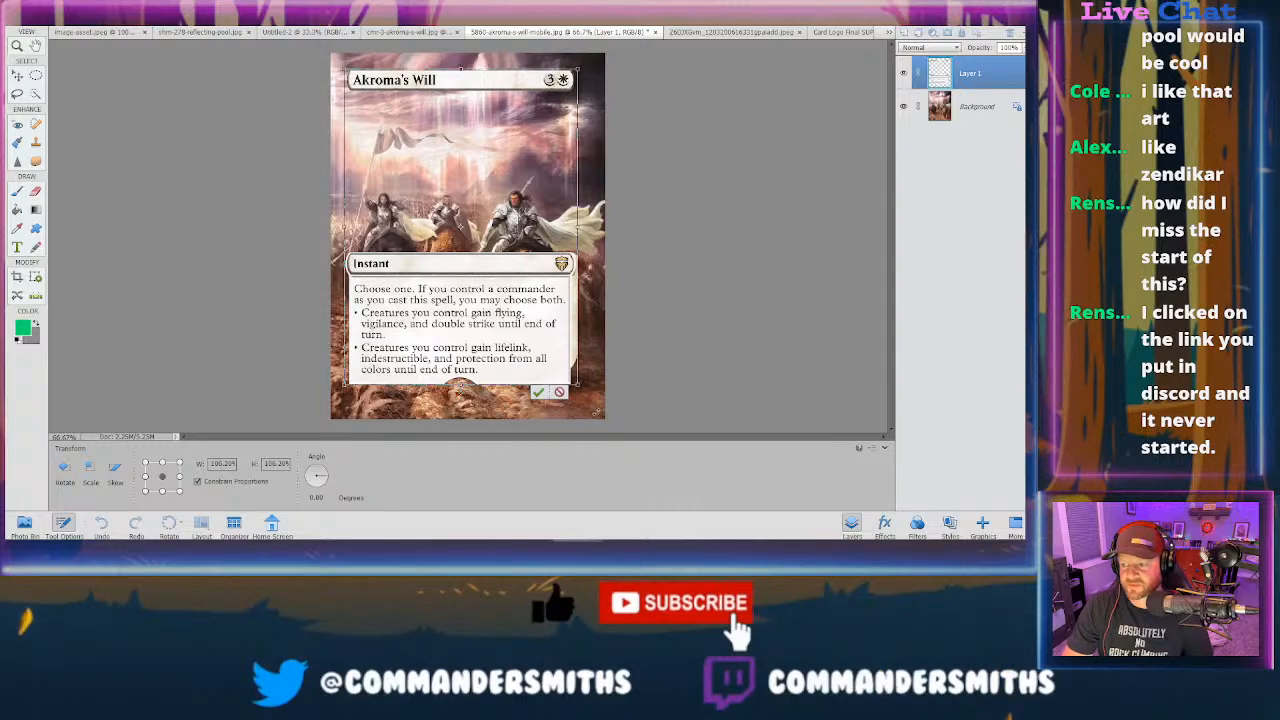
drag(578, 384, 586, 391)
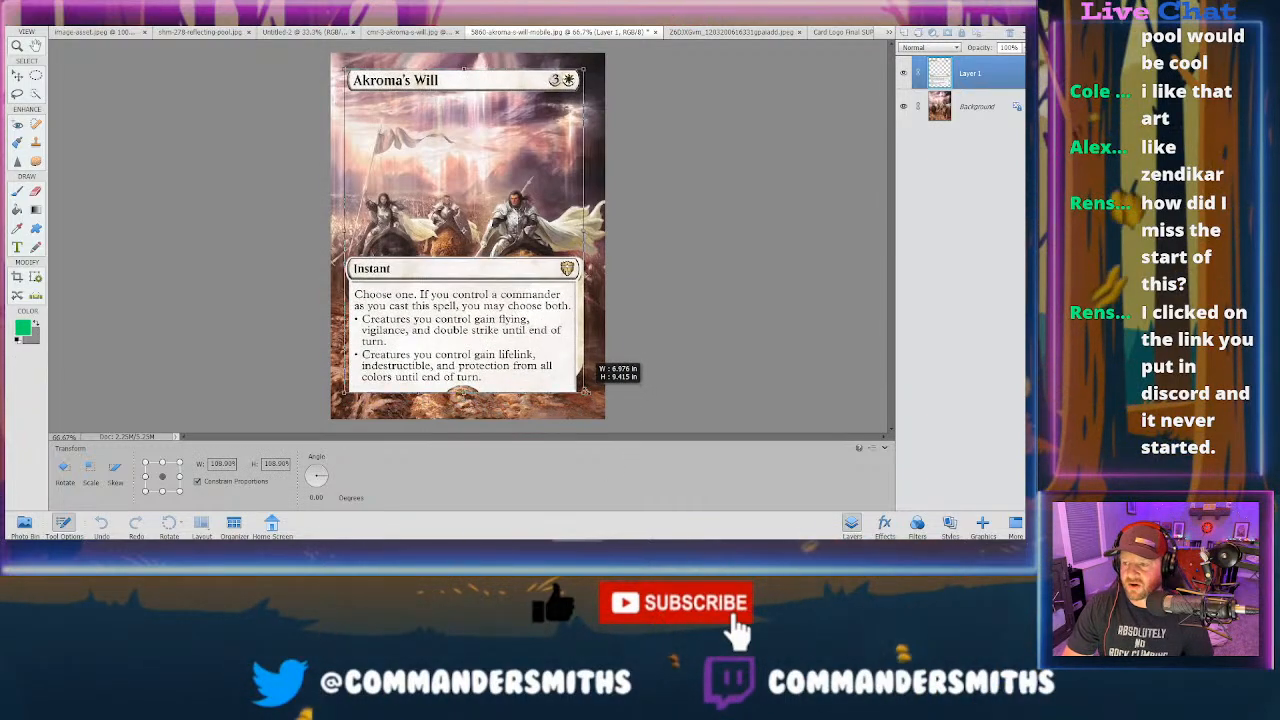
drag(586, 391, 589, 395)
drag(507, 337, 508, 340)
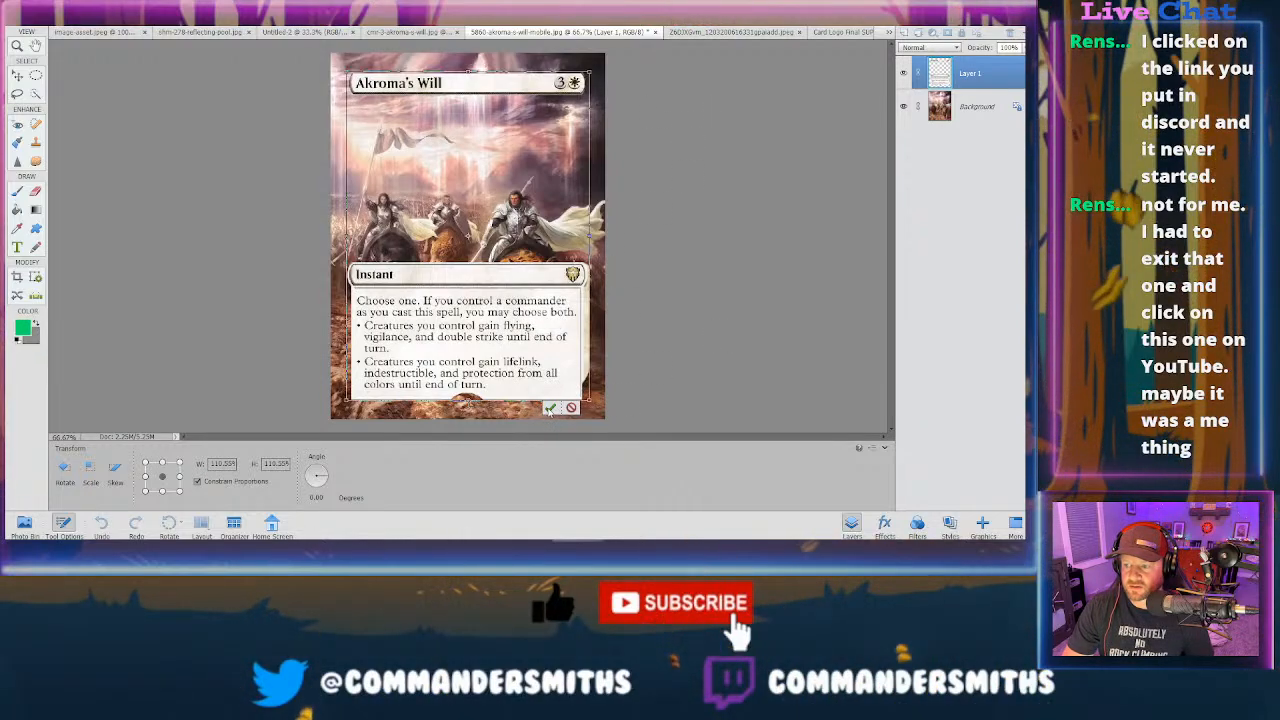
key(Return)
- Set the opacity of the pasted card frame on Layer 1 to 50%
key(alt+bracketleft)
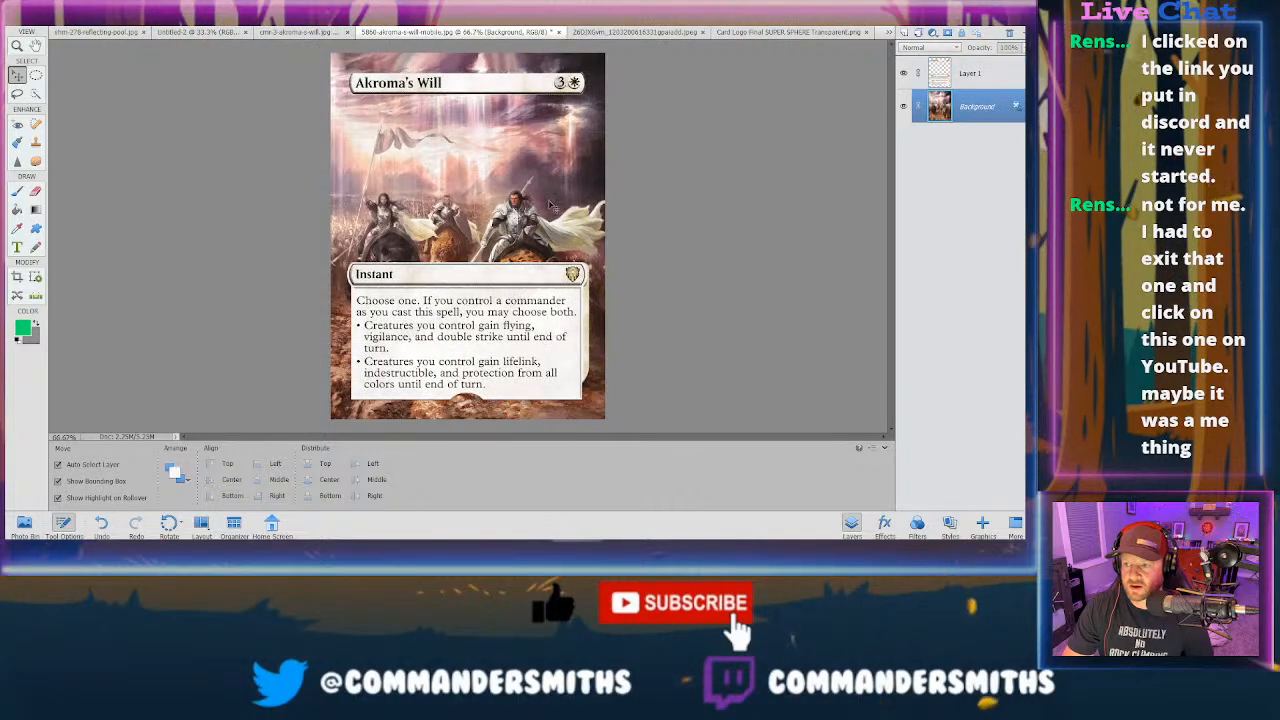
key(alt+bracketright)
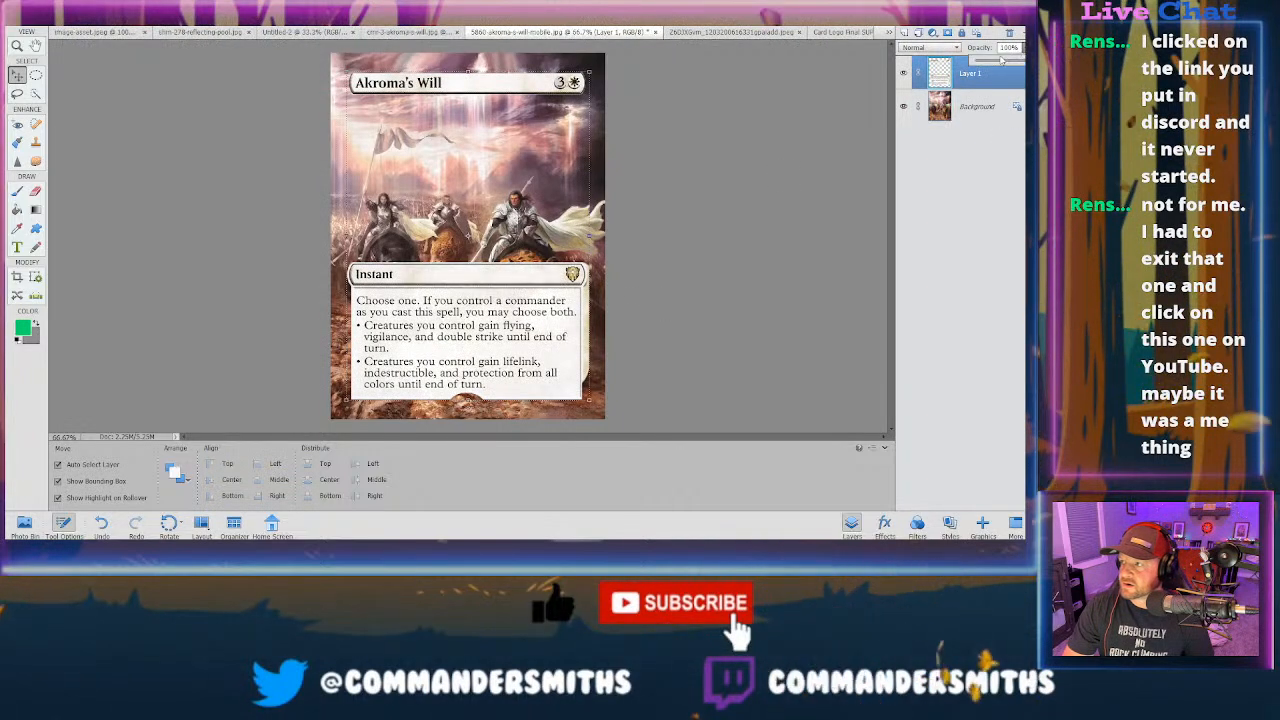
key(5)
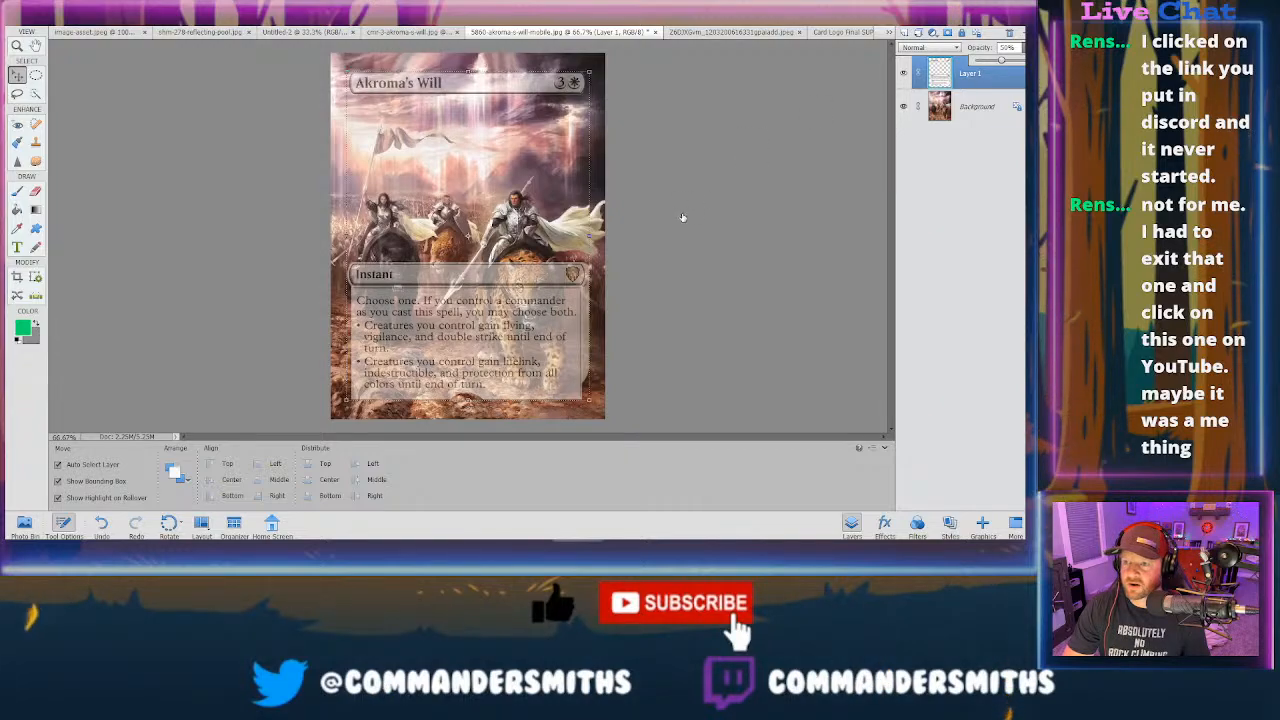
- Set up the Clone Stamp on Layer 1 with a hard round brush at 30 px and 100% opacity
click(940, 108)
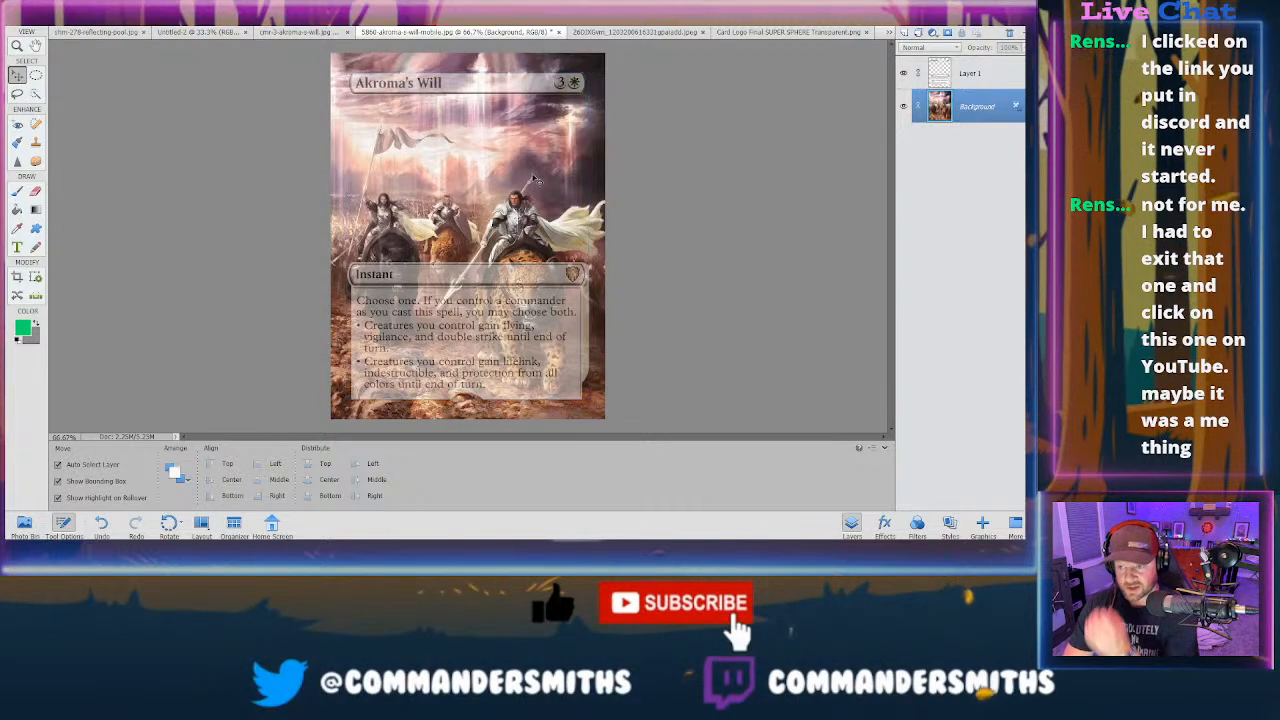
key(s)
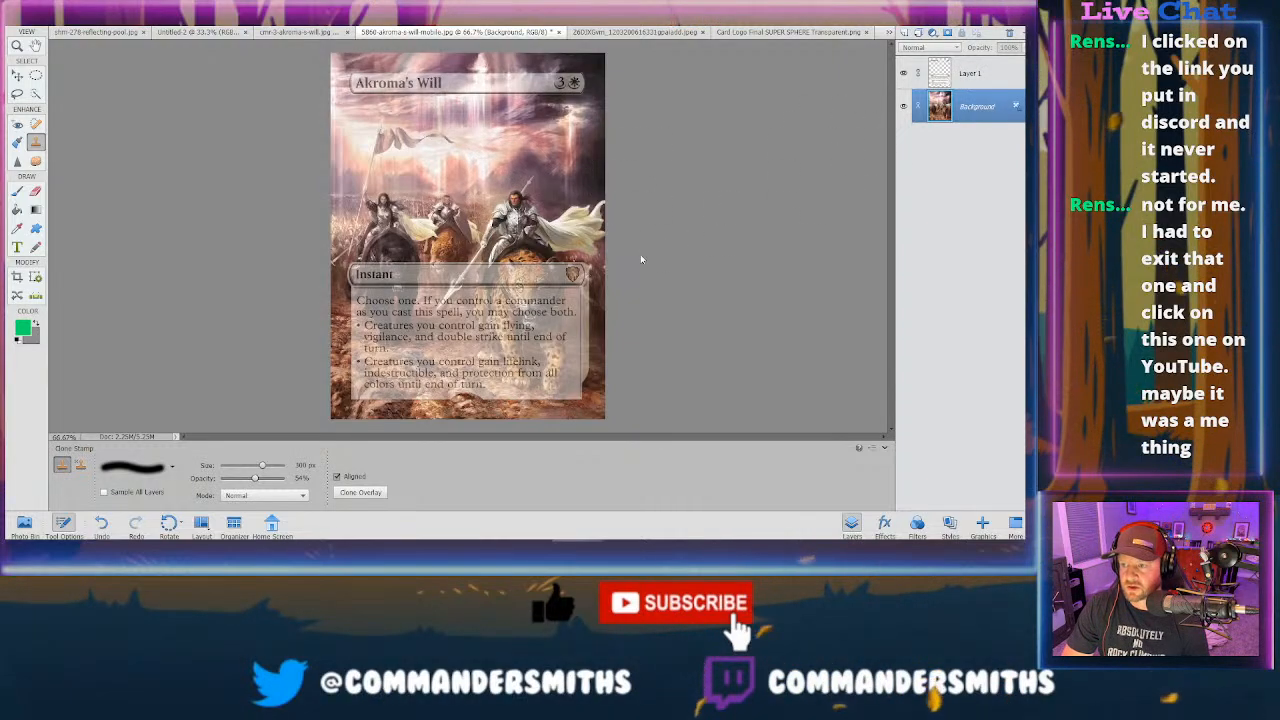
click(968, 73)
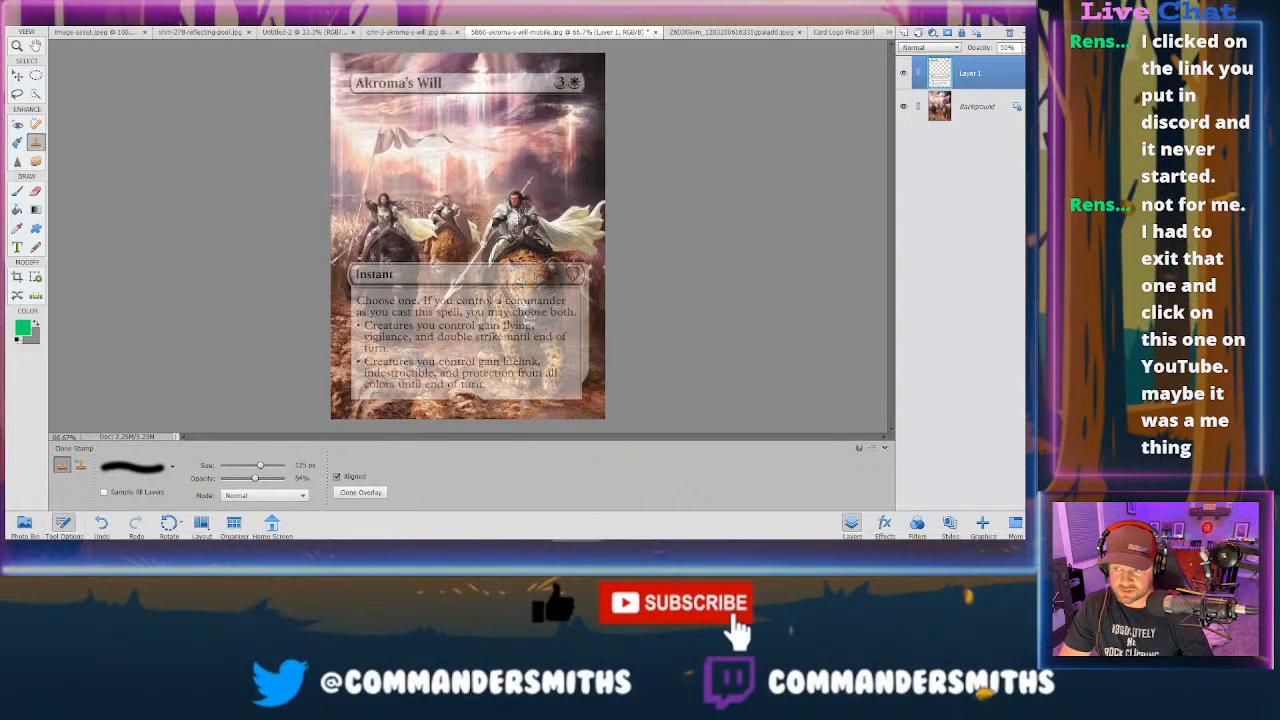
click(172, 468)
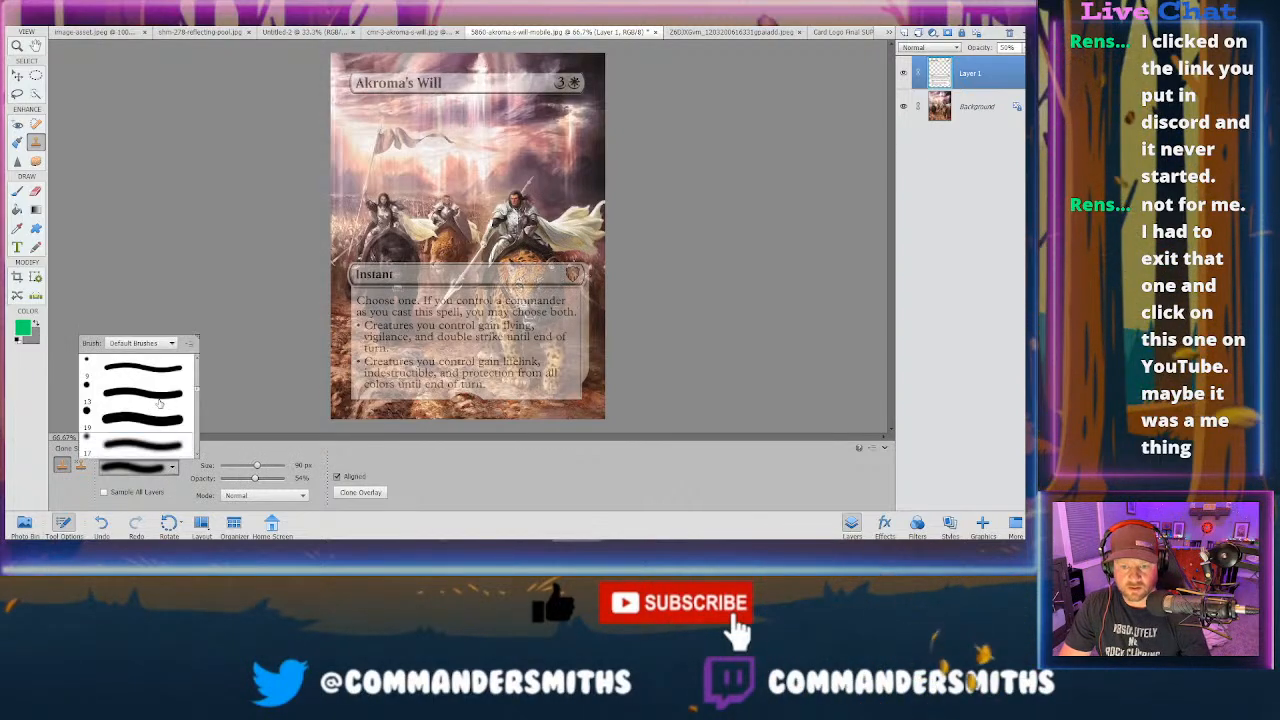
drag(255, 478, 287, 480)
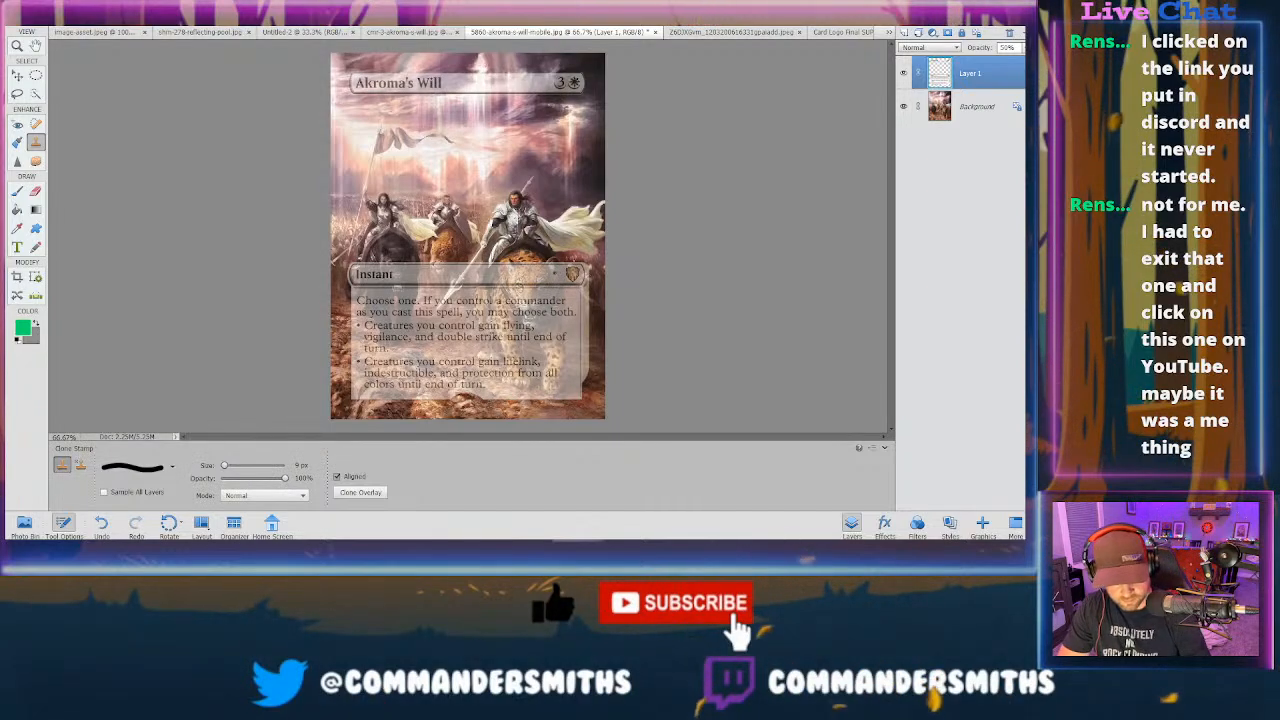
key(bracketright)
key(ctrl+1)
key(ctrl+plus)
key(ctrl+plus)
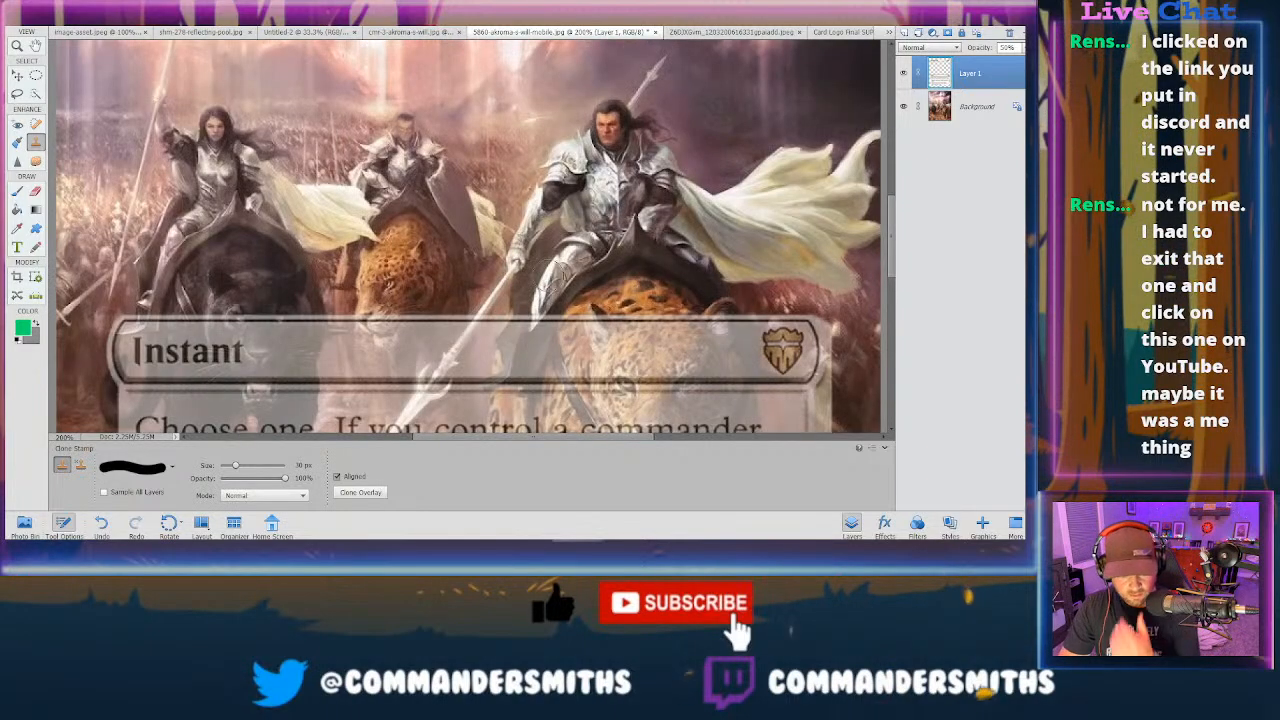
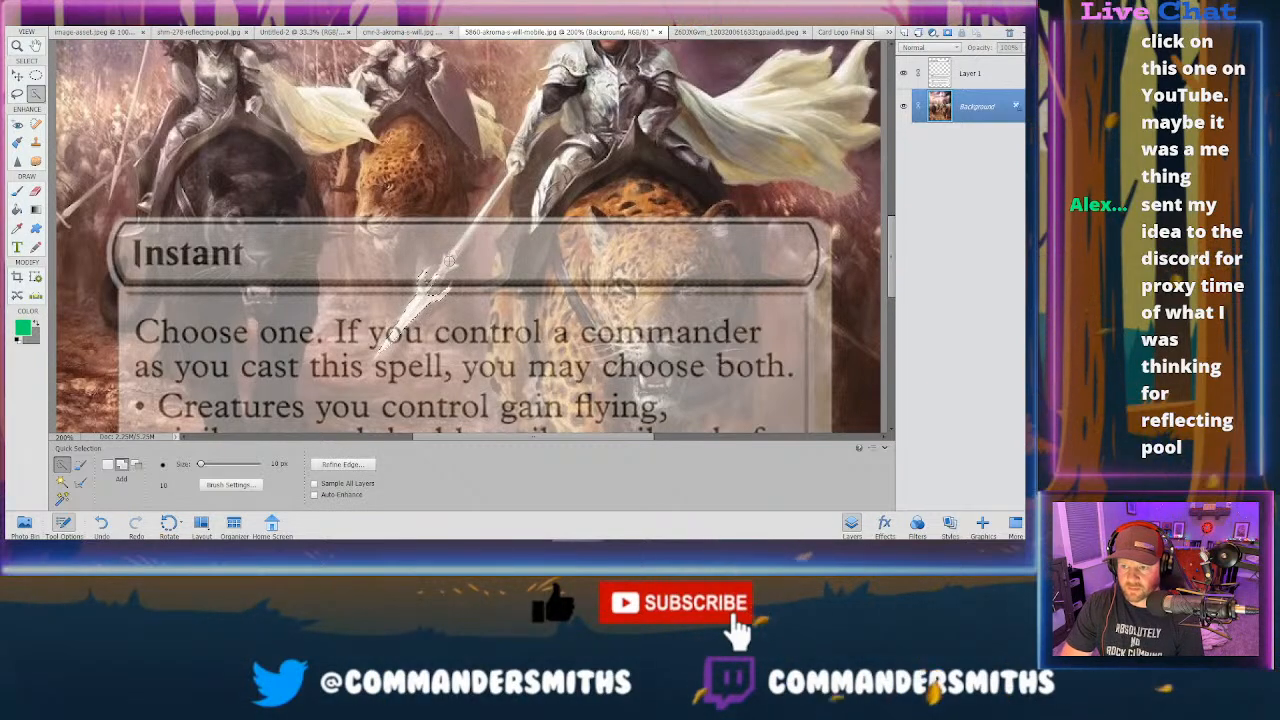
- Refine the Quick Selection of the spear on the Background layer with the brush reduced to 2 px
key(bracketleft)
key(bracketleft)
key(bracketleft)
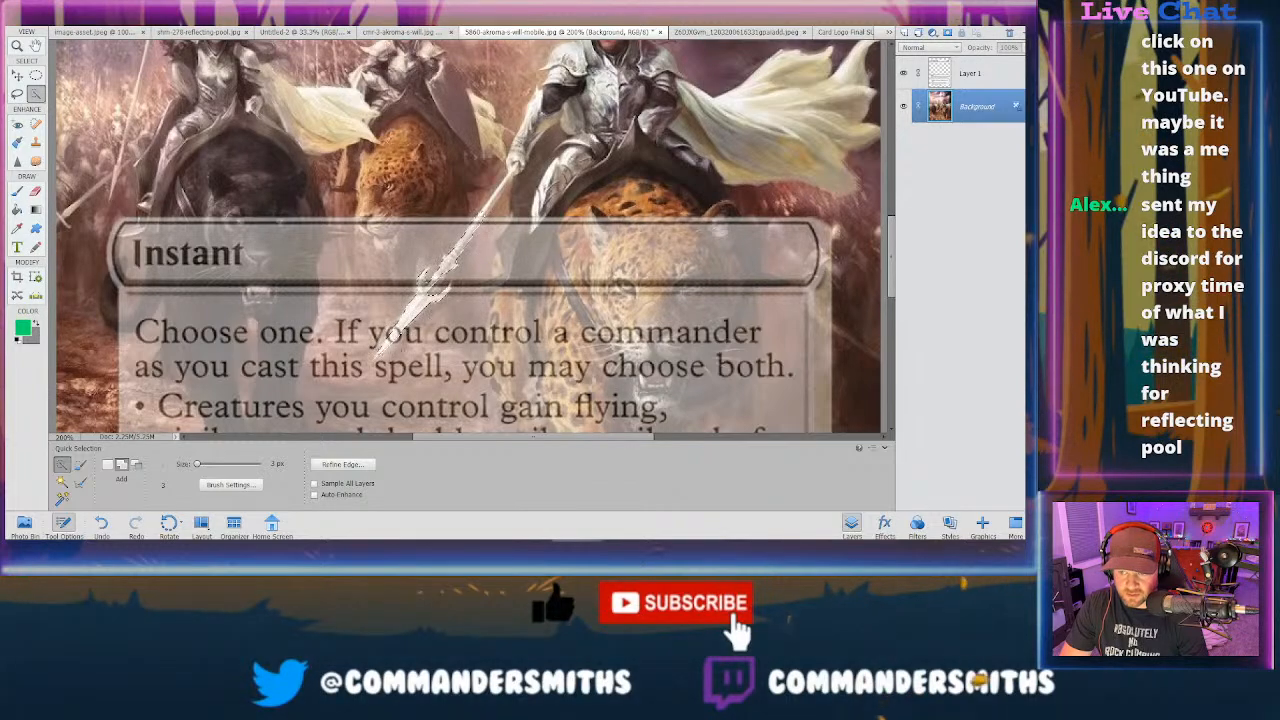
key([)
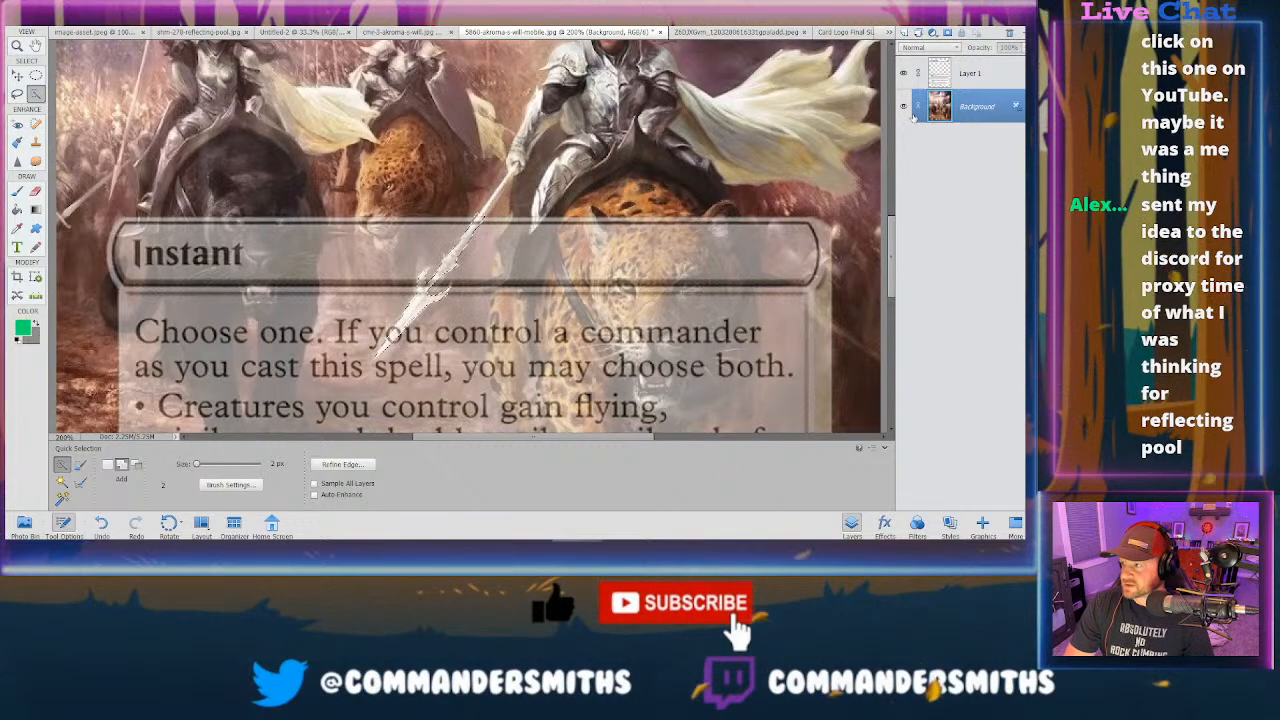
- Clone the selected spear over the card frame on Layer 1 with a 10 px Clone Stamp, and deselect it
click(946, 90)
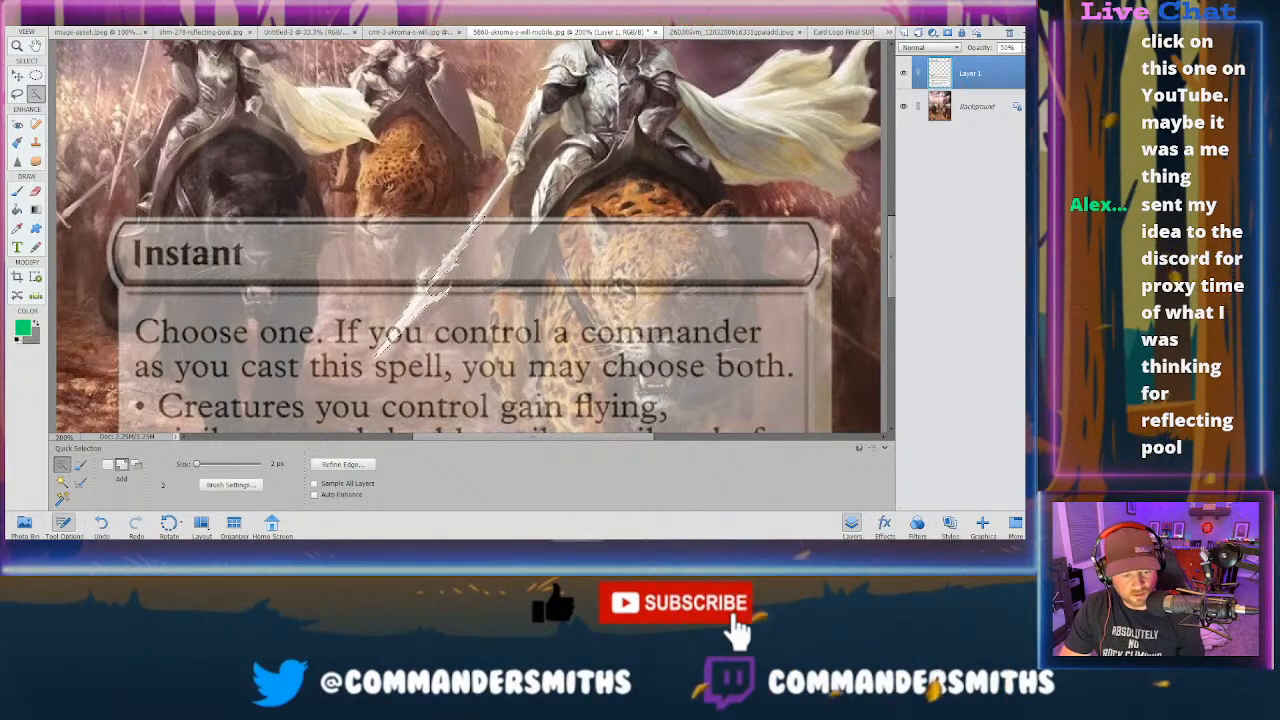
key(s)
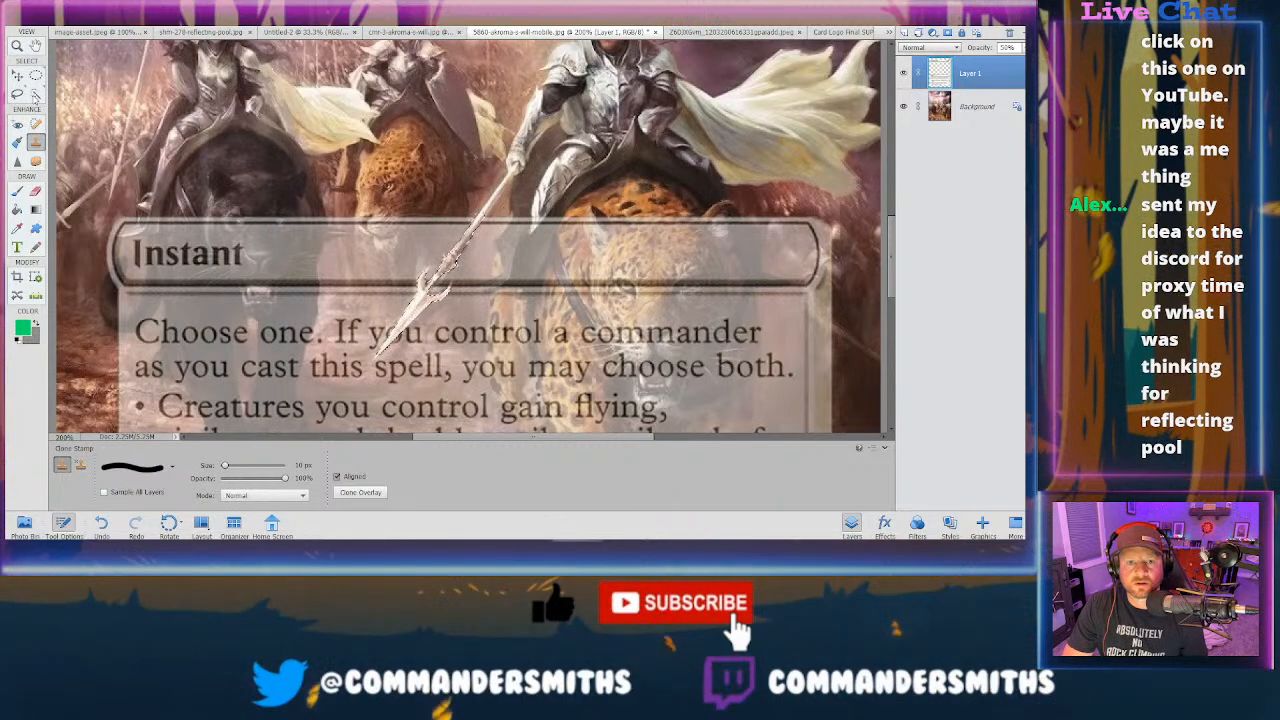
key(a)
right_click(436, 277)
click(462, 287)
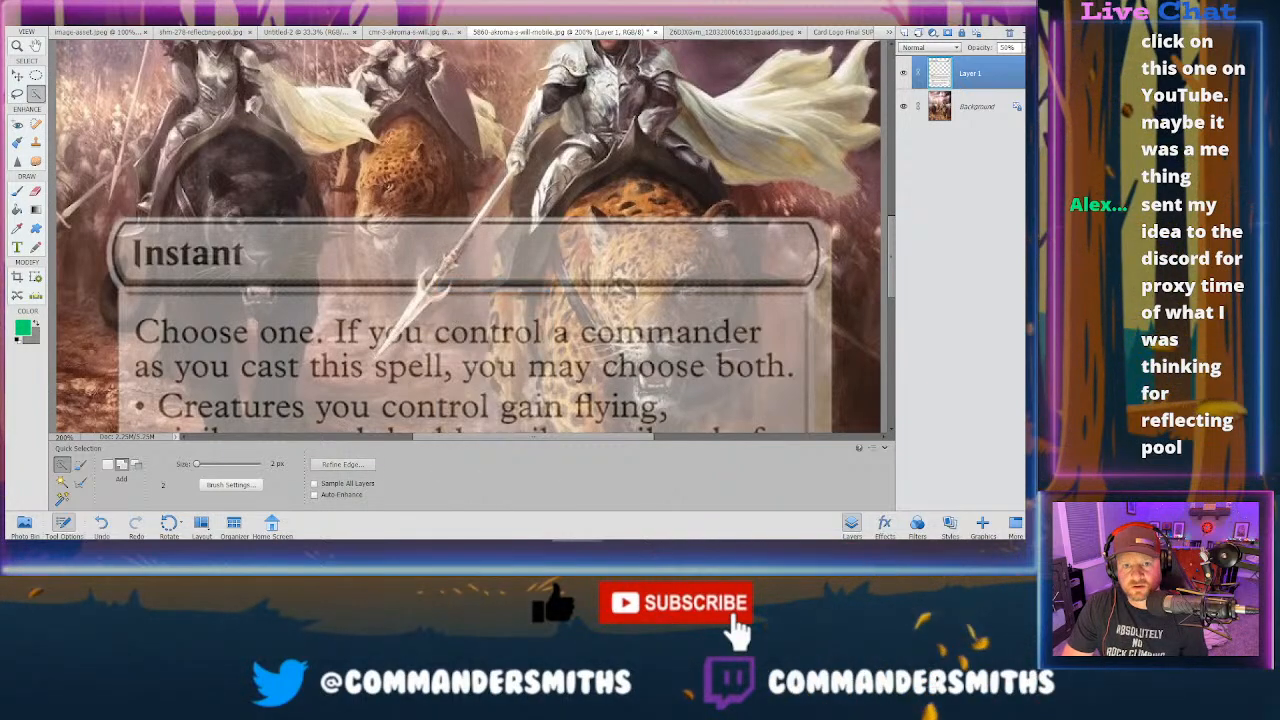
- Touch up the spear shaft where it crosses the Instant type line, using the Clone Stamp on Layer 1
key(s)
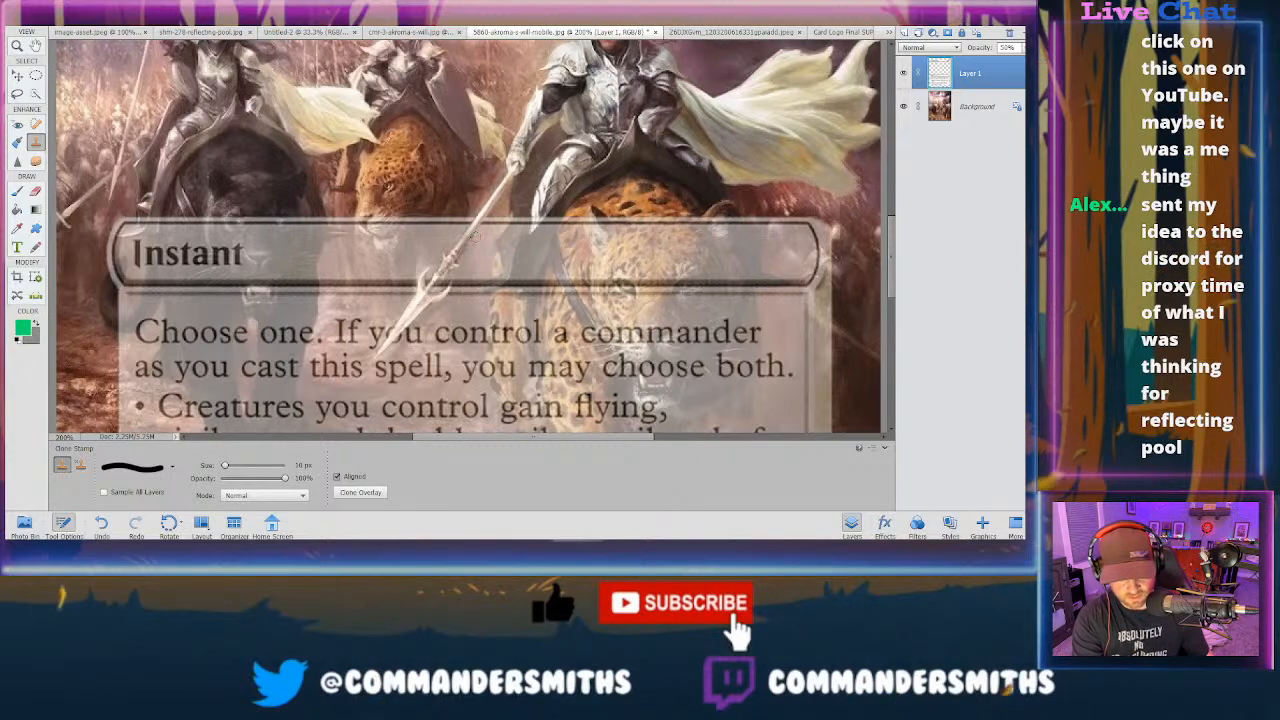
scroll(474, 237, up, 3)
click(475, 237)
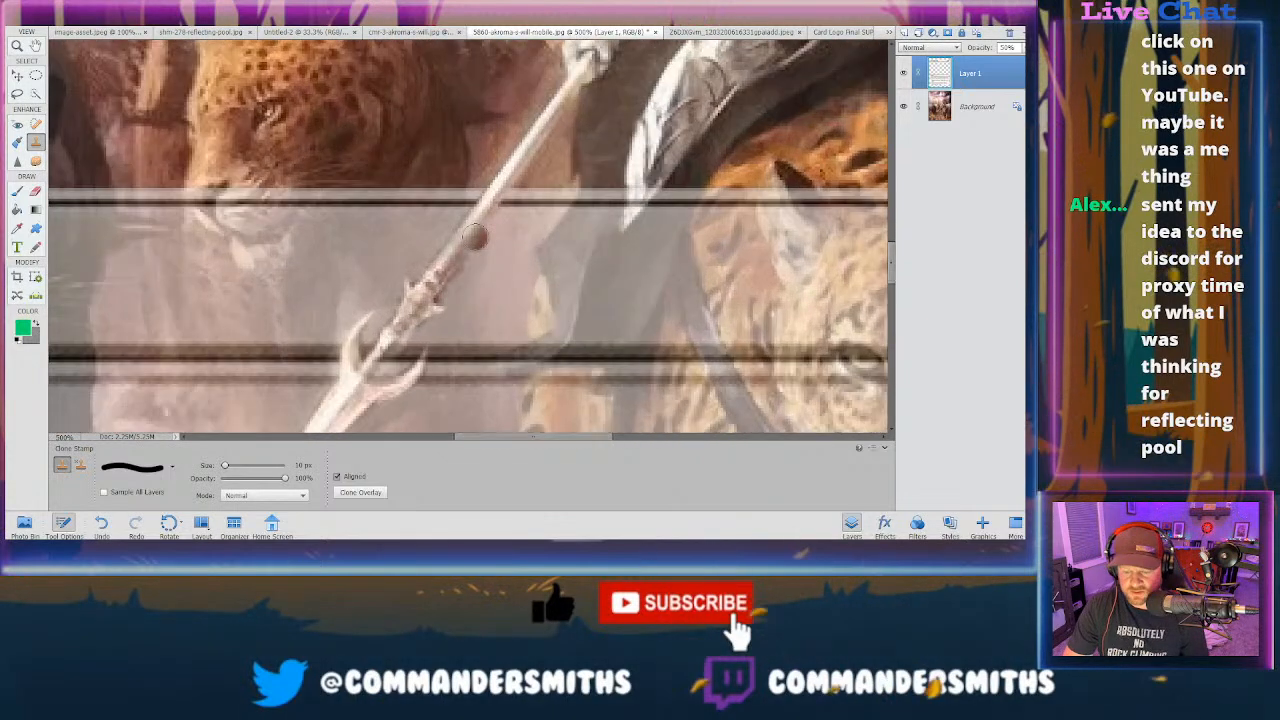
scroll(474, 237, up, 2)
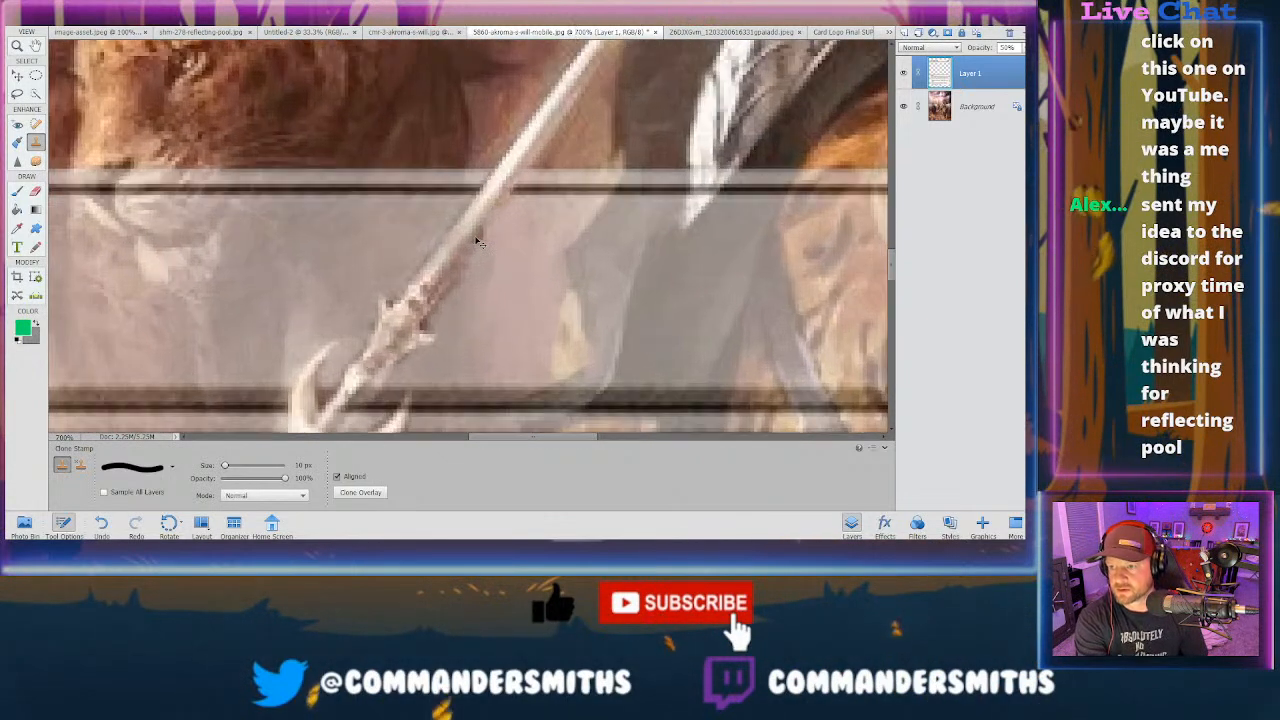
scroll(544, 216, down, 1)
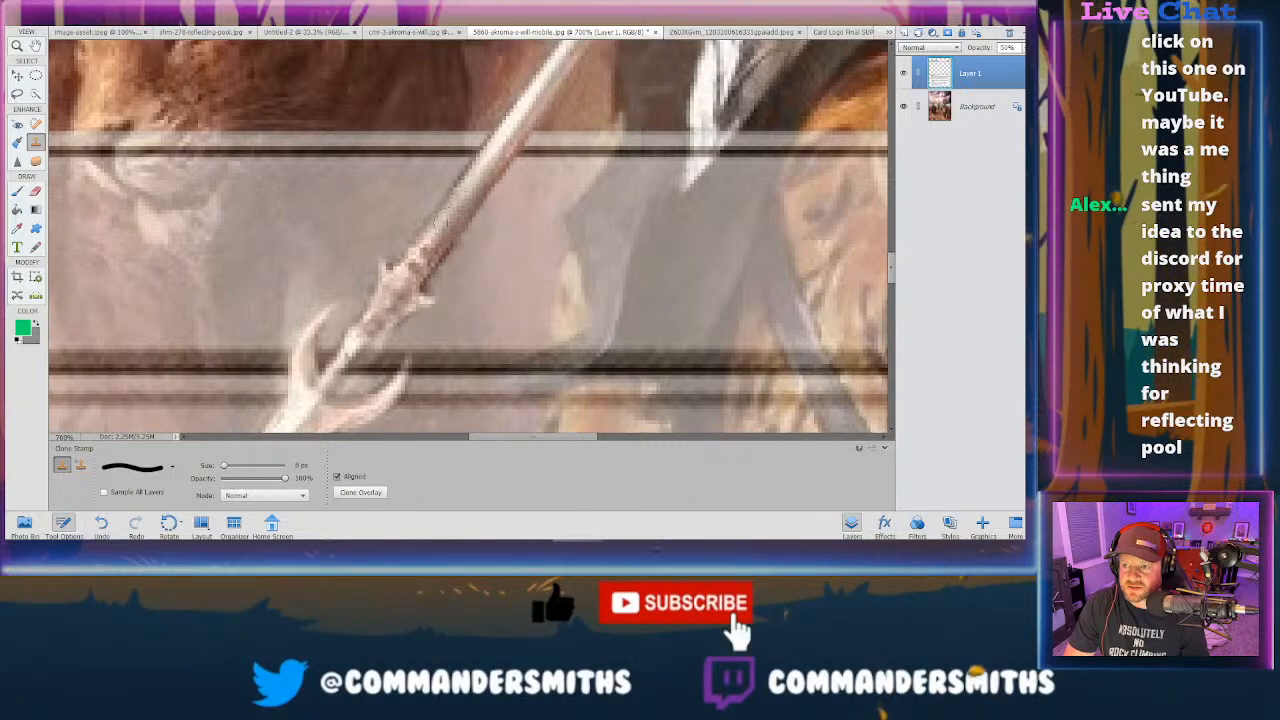
scroll(425, 240, down, 3)
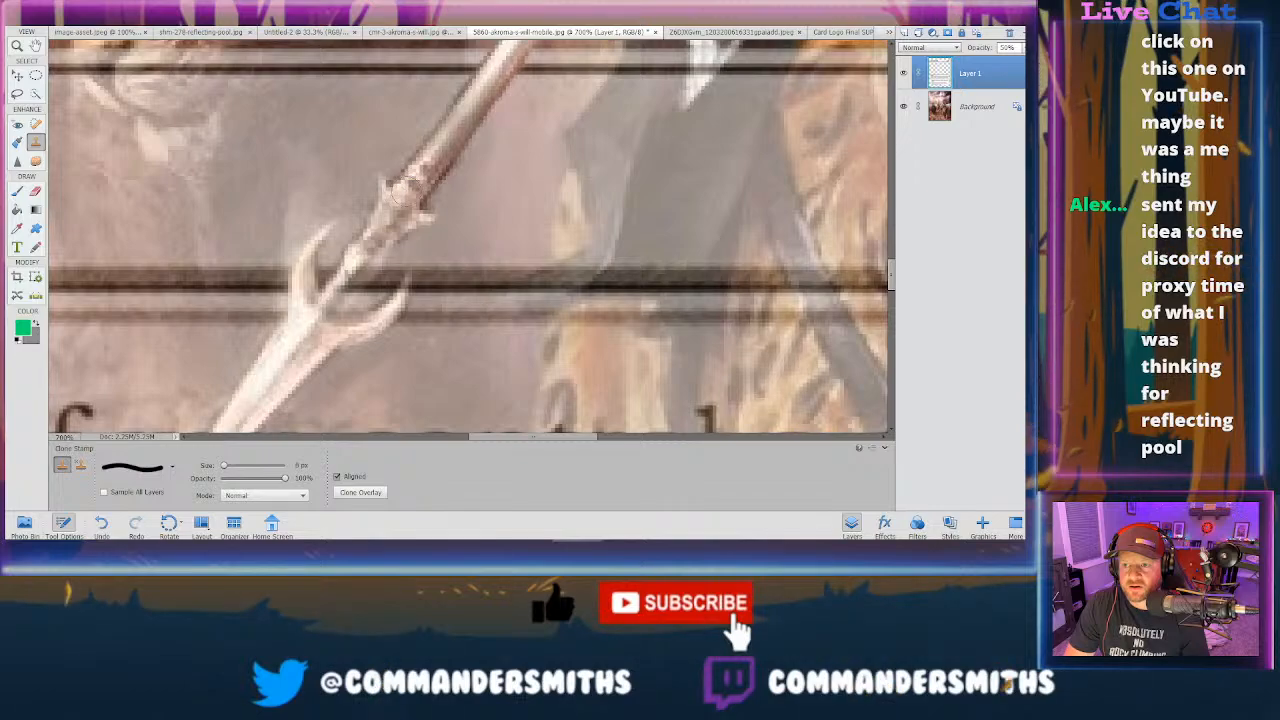
- Reduce the Clone Stamp to 3 px and touch up the spearhead's prongs and blade down to its tip
key(bracketleft)
key(bracketleft)
key(bracketleft)
key(bracketleft)
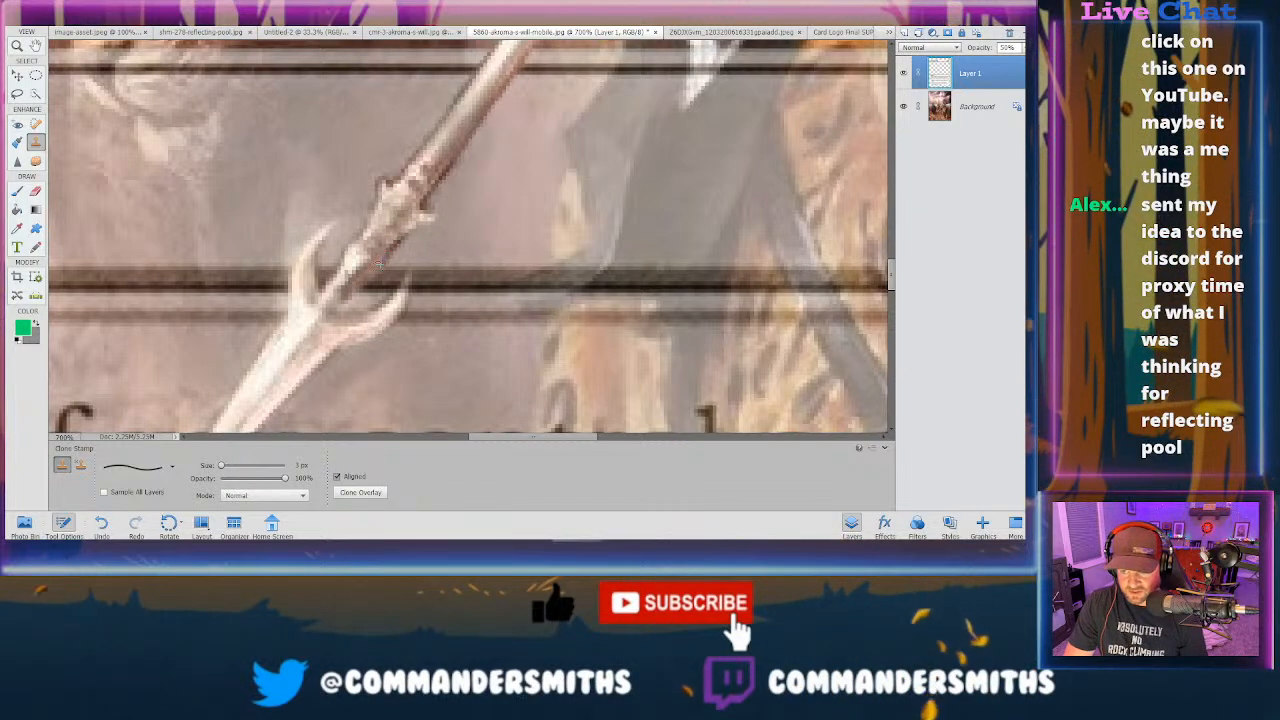
scroll(363, 214, down, 2)
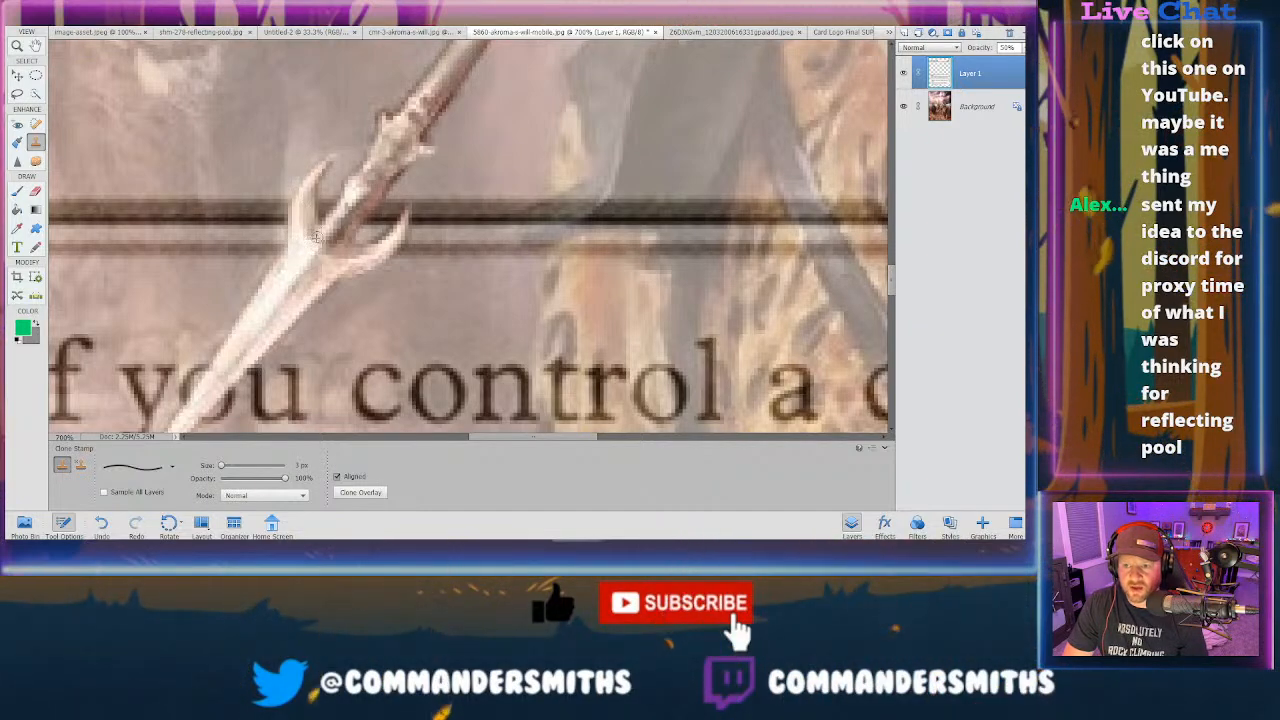
scroll(294, 277, down, 1)
scroll(294, 277, down, 2)
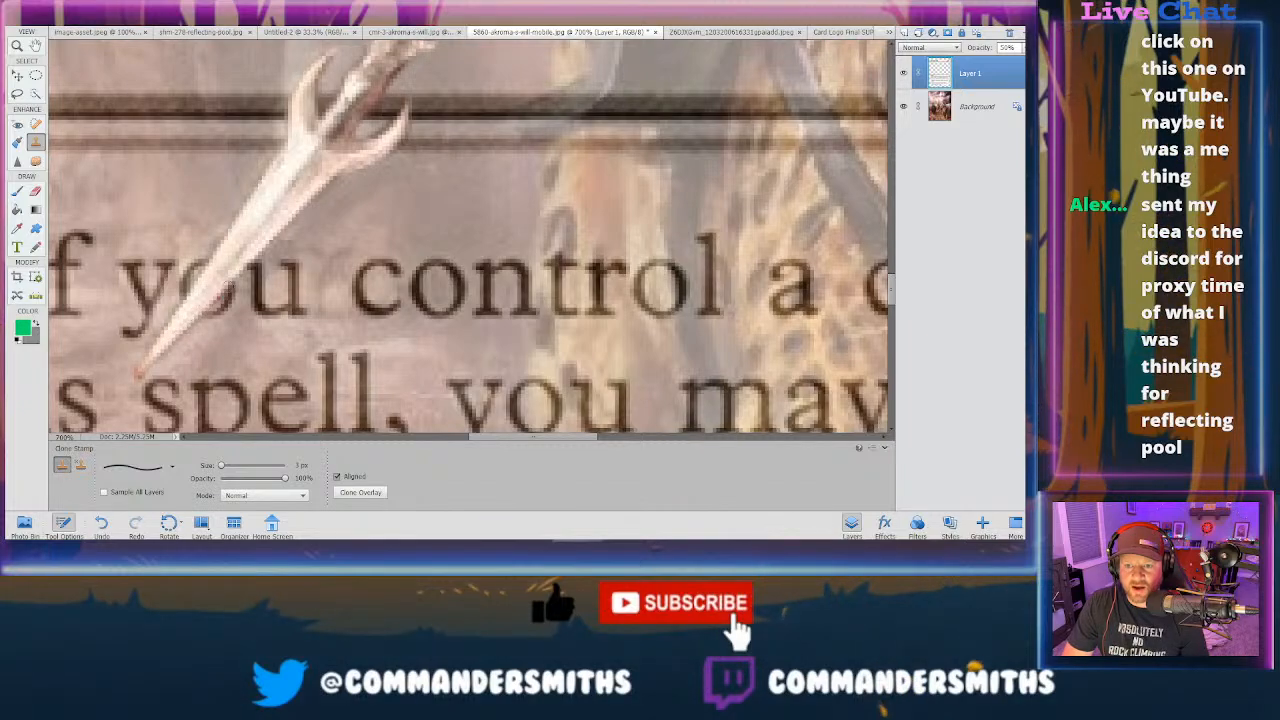
- Undo the last clone stroke and clean up the edges of the spear blade and prongs with the 3 px Clone Stamp
key(ctrl+z)
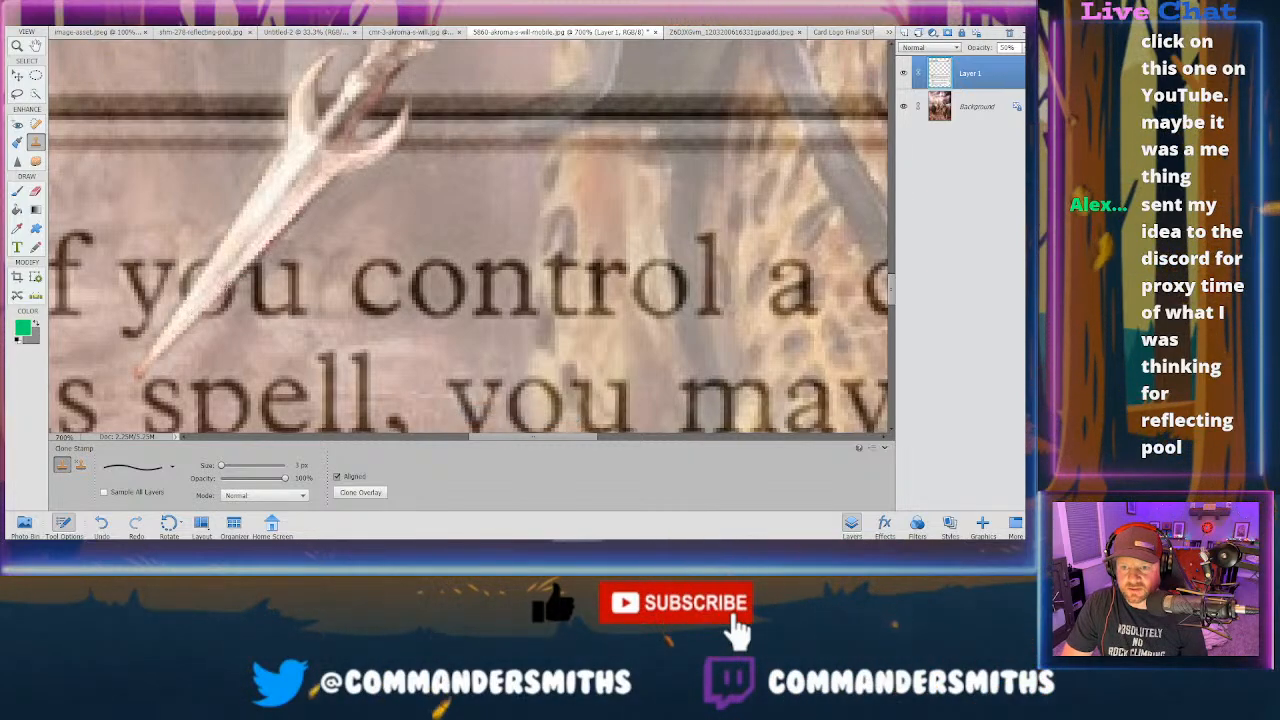
scroll(178, 283, down, 1)
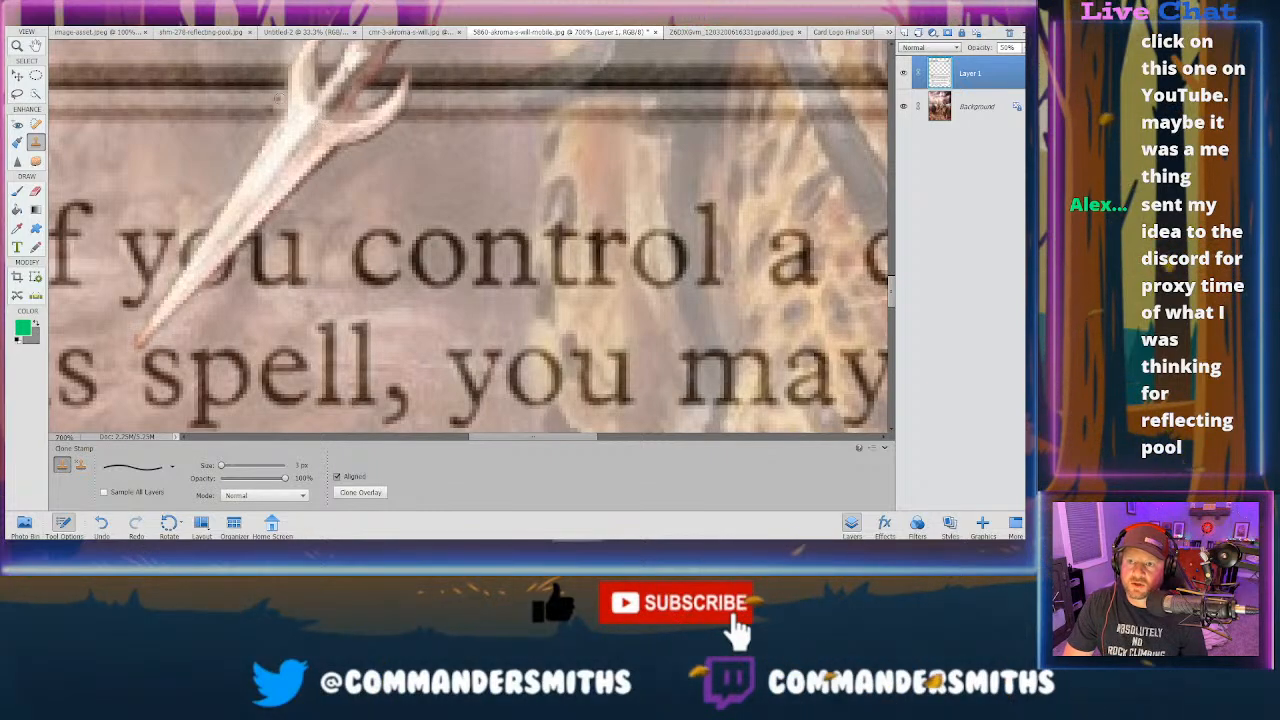
scroll(294, 87, up, 1)
scroll(306, 155, up, 1)
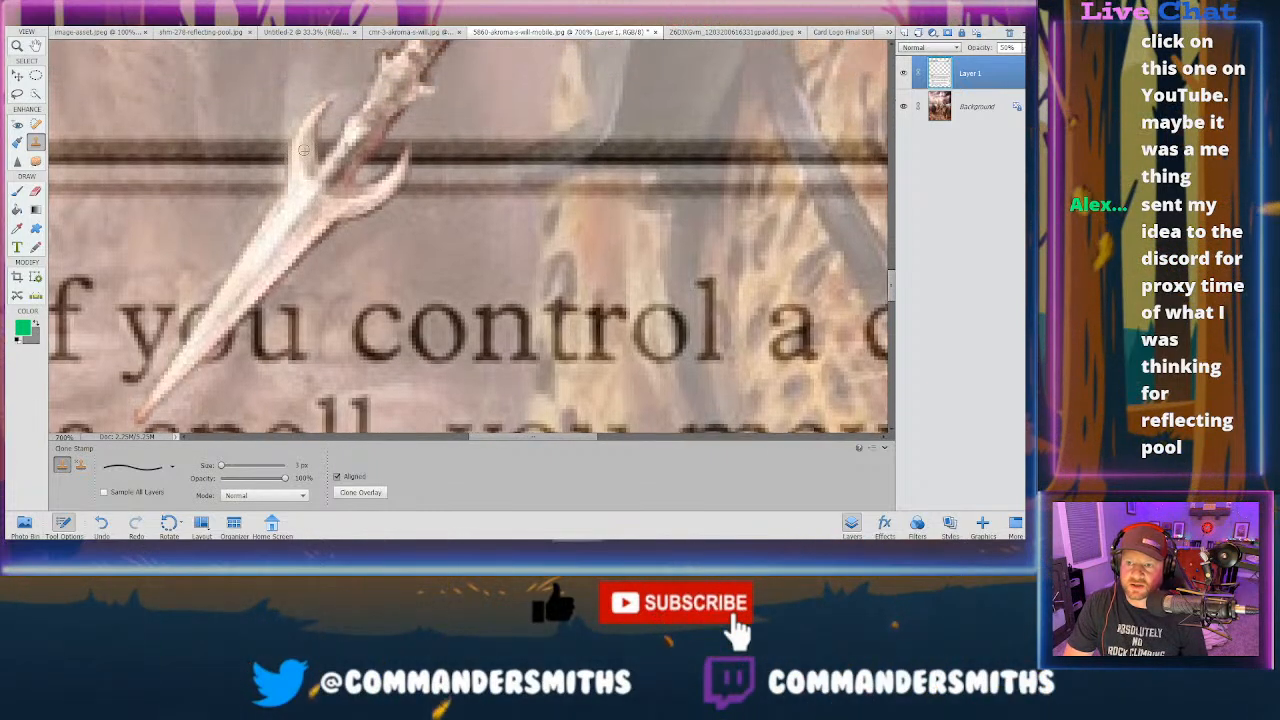
scroll(340, 130, down, 1)
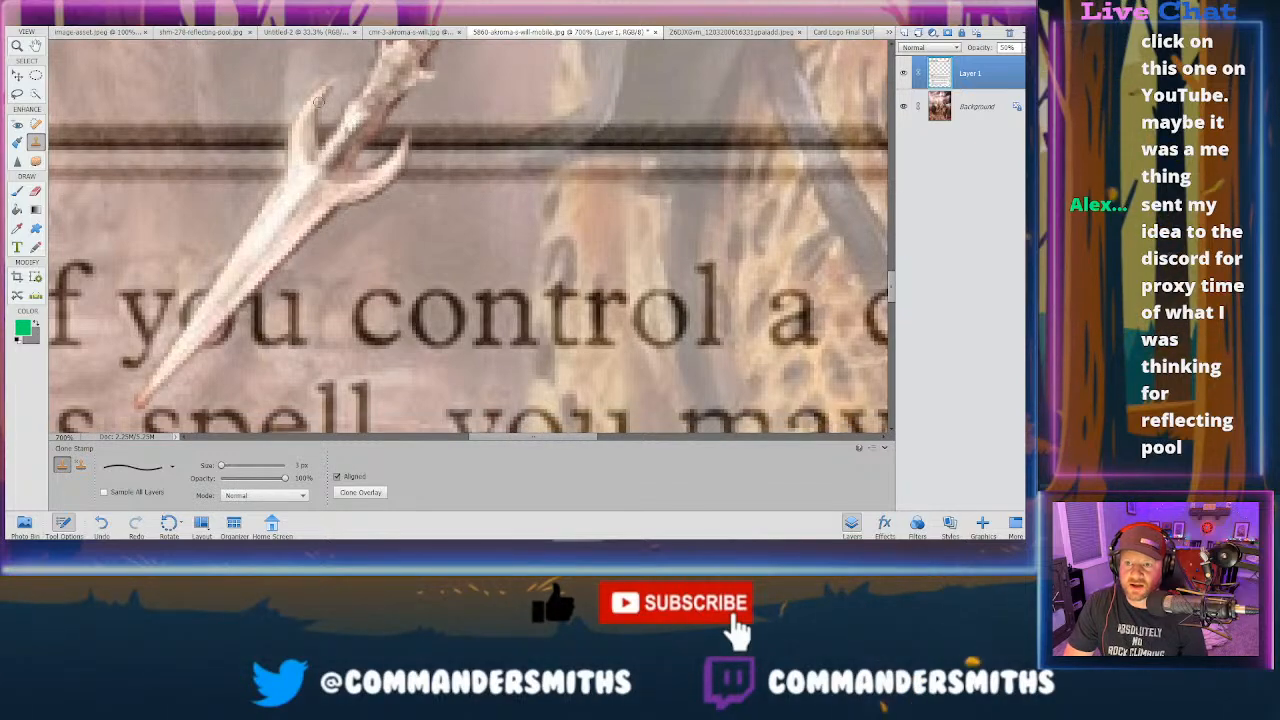
- Set the opacity of the card frame on Layer 1 to 67%
scroll(304, 162, down, 5)
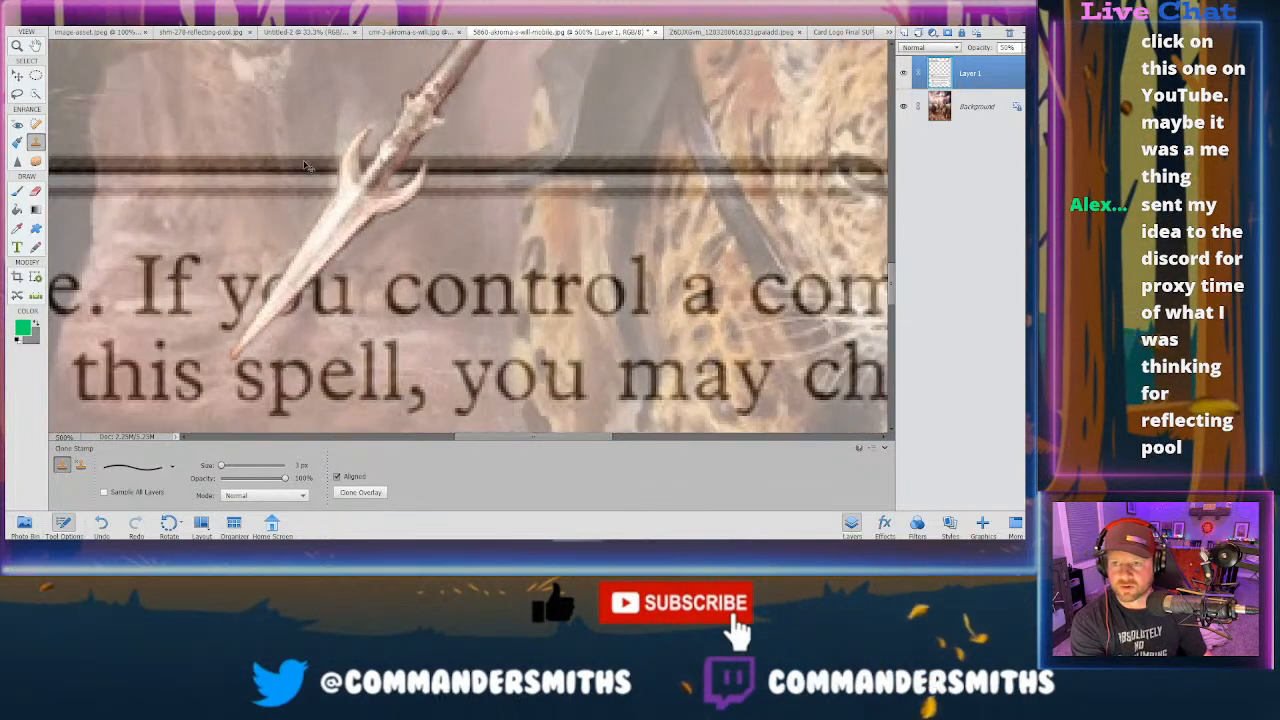
scroll(306, 165, down, 2)
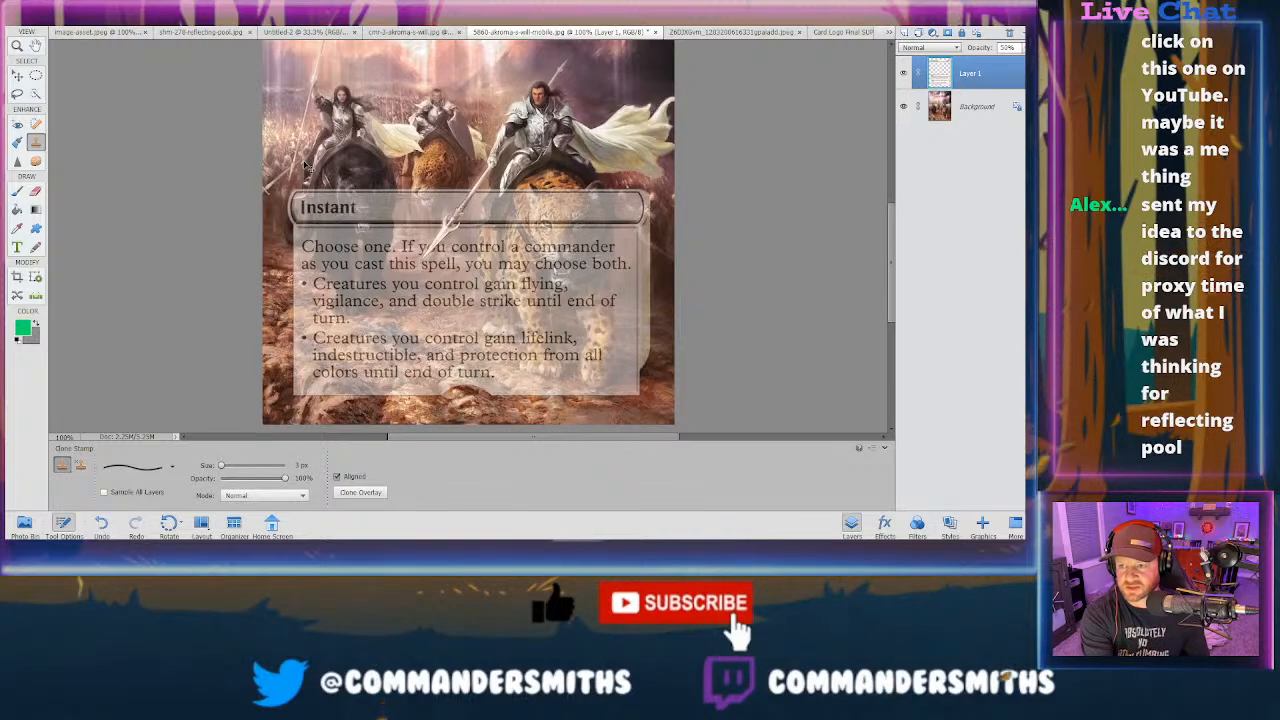
scroll(306, 164, down, 1)
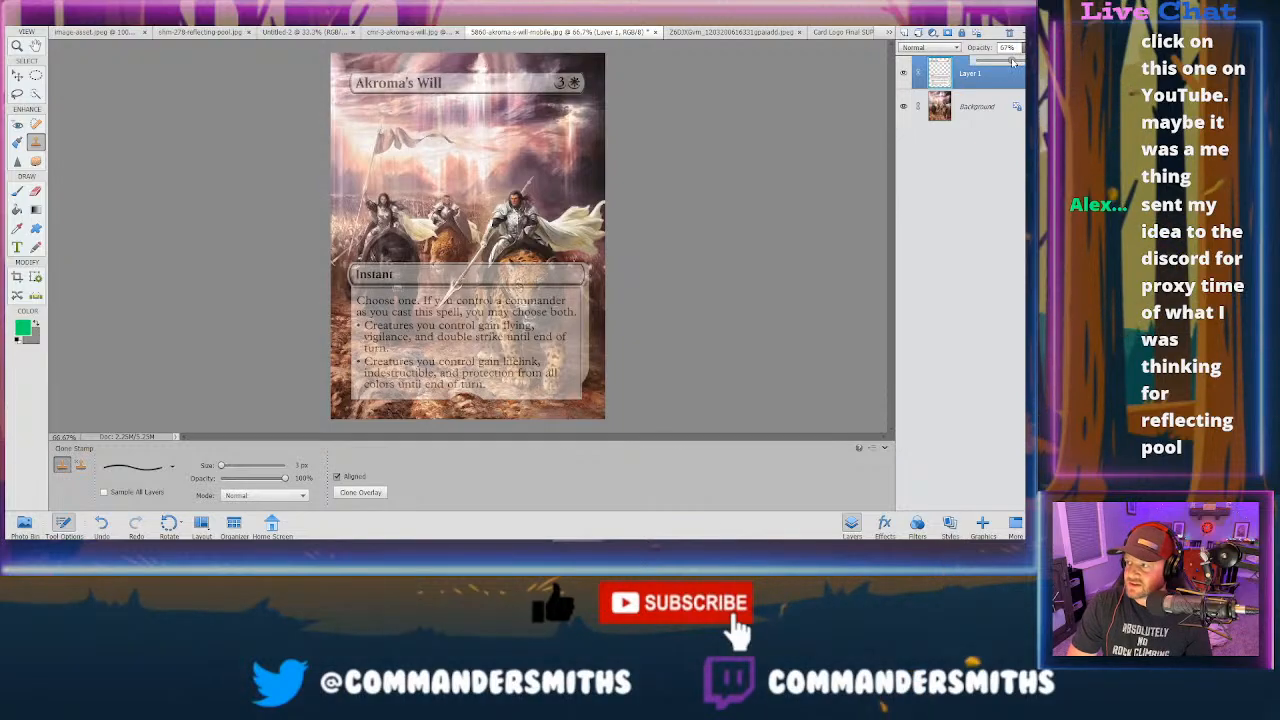
drag(1012, 62, 1015, 61)
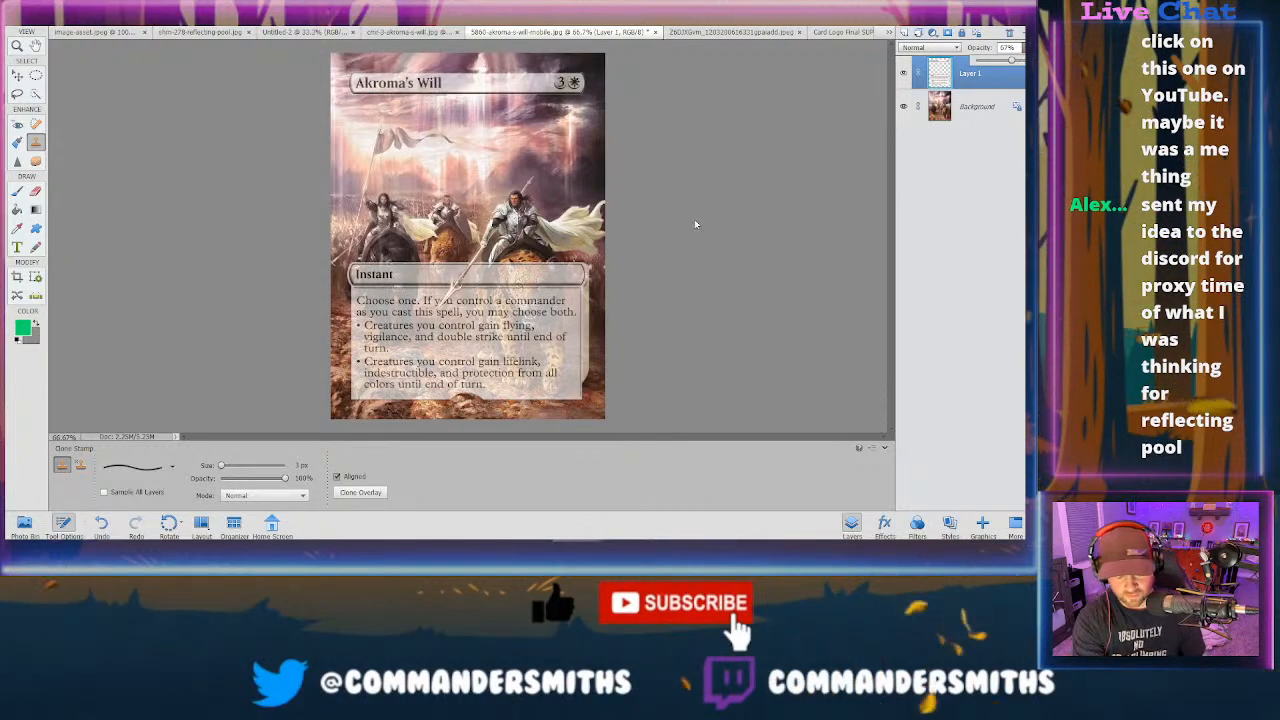
- Clone artwork over the leftover frame outside the upper curve of the type line's right end, undoing a stray stroke
key(ctrl+equal)
key(ctrl+equal)
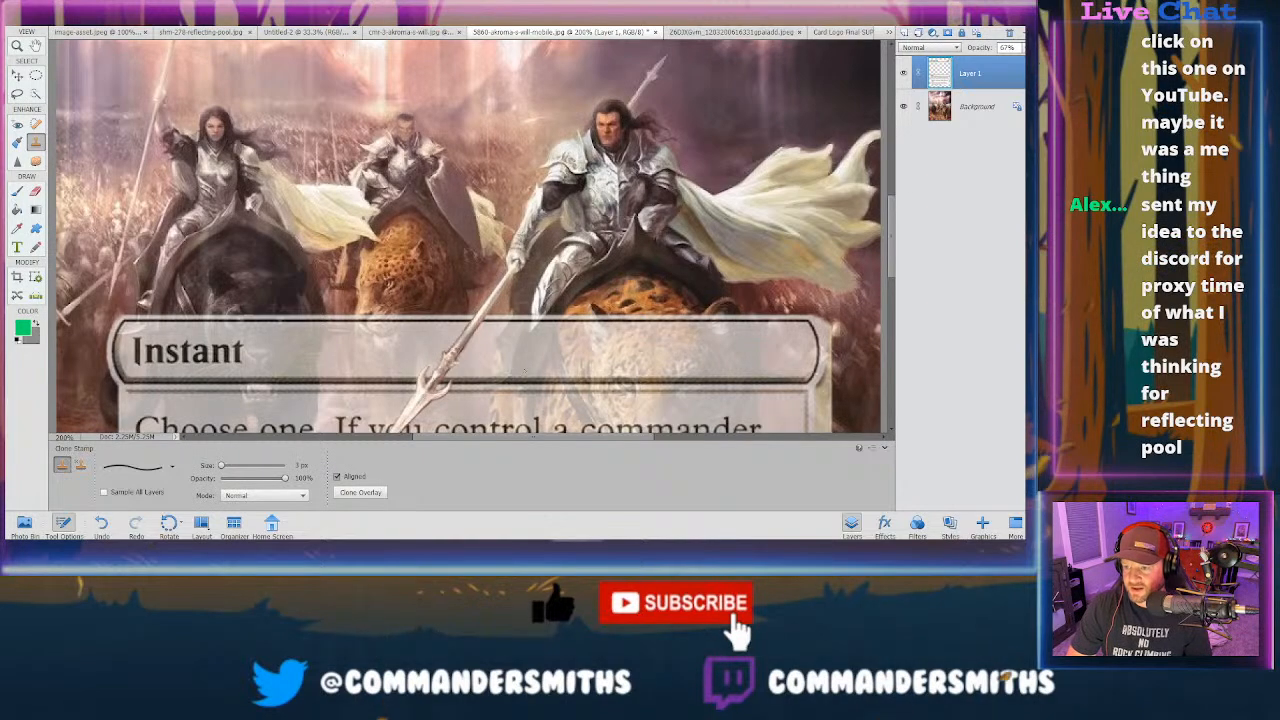
key(ctrl+equal)
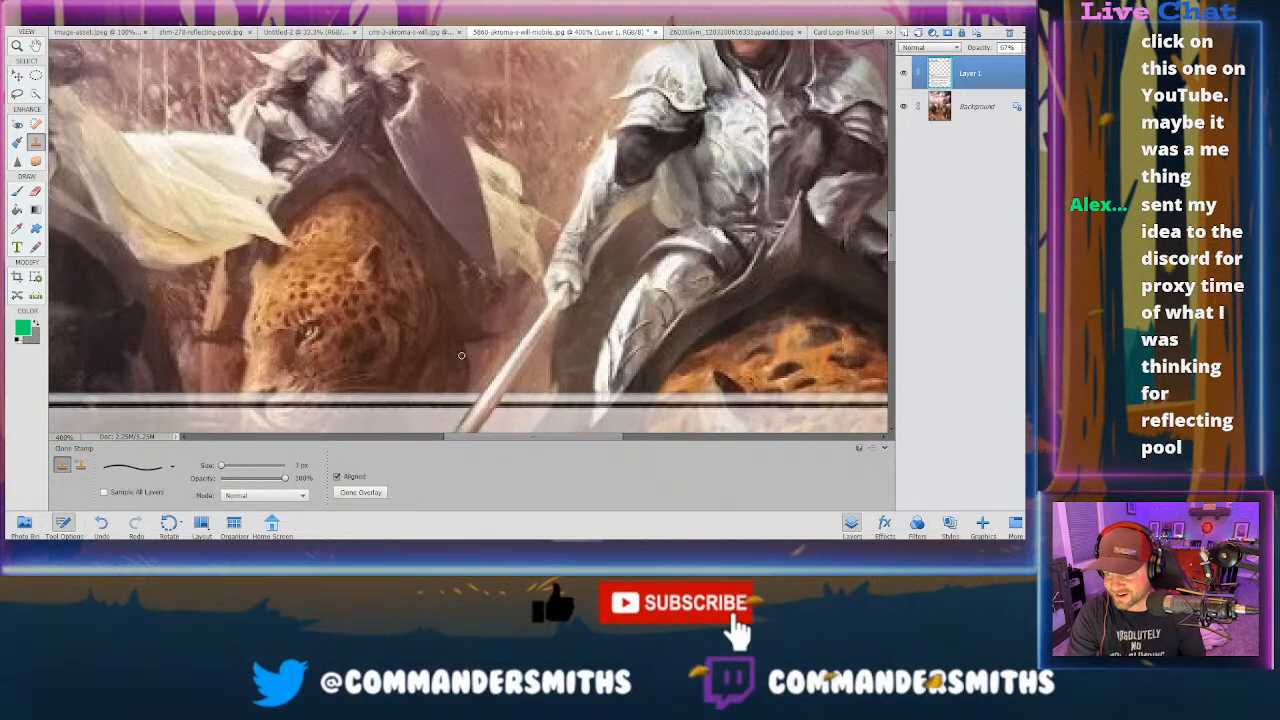
scroll(489, 339, down, 3)
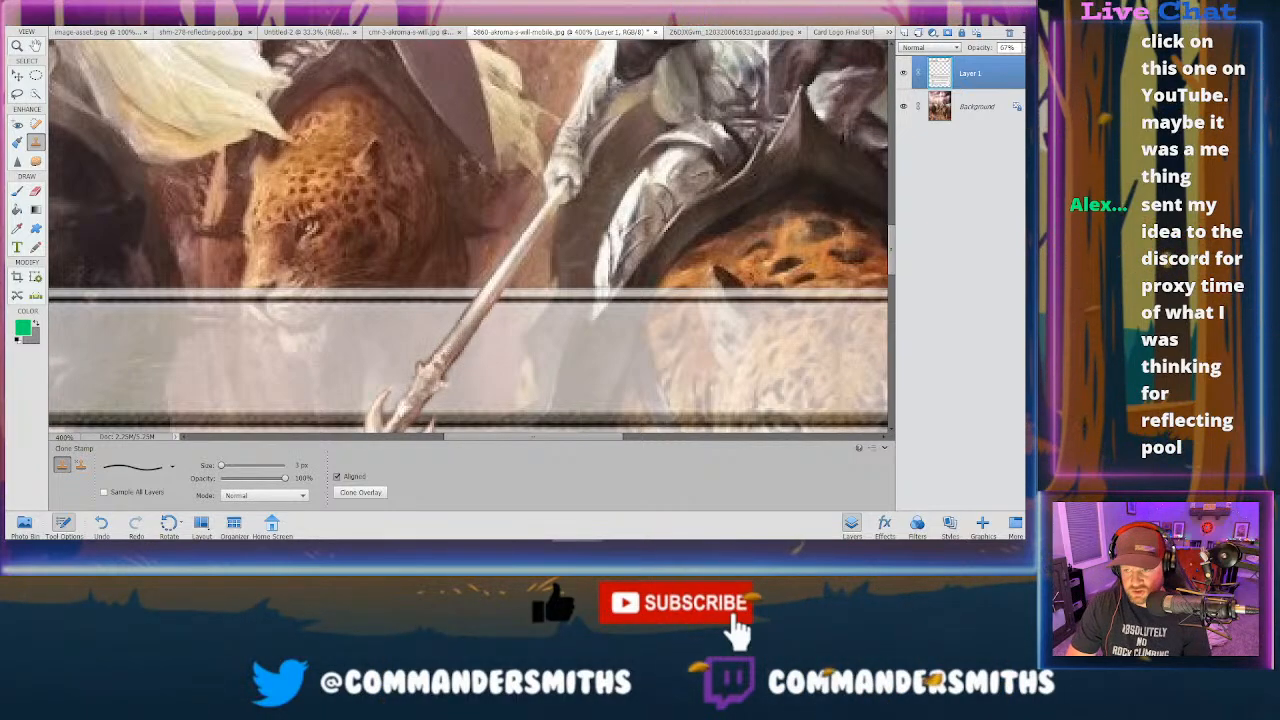
scroll(474, 321, down, 1)
scroll(472, 237, down, 4)
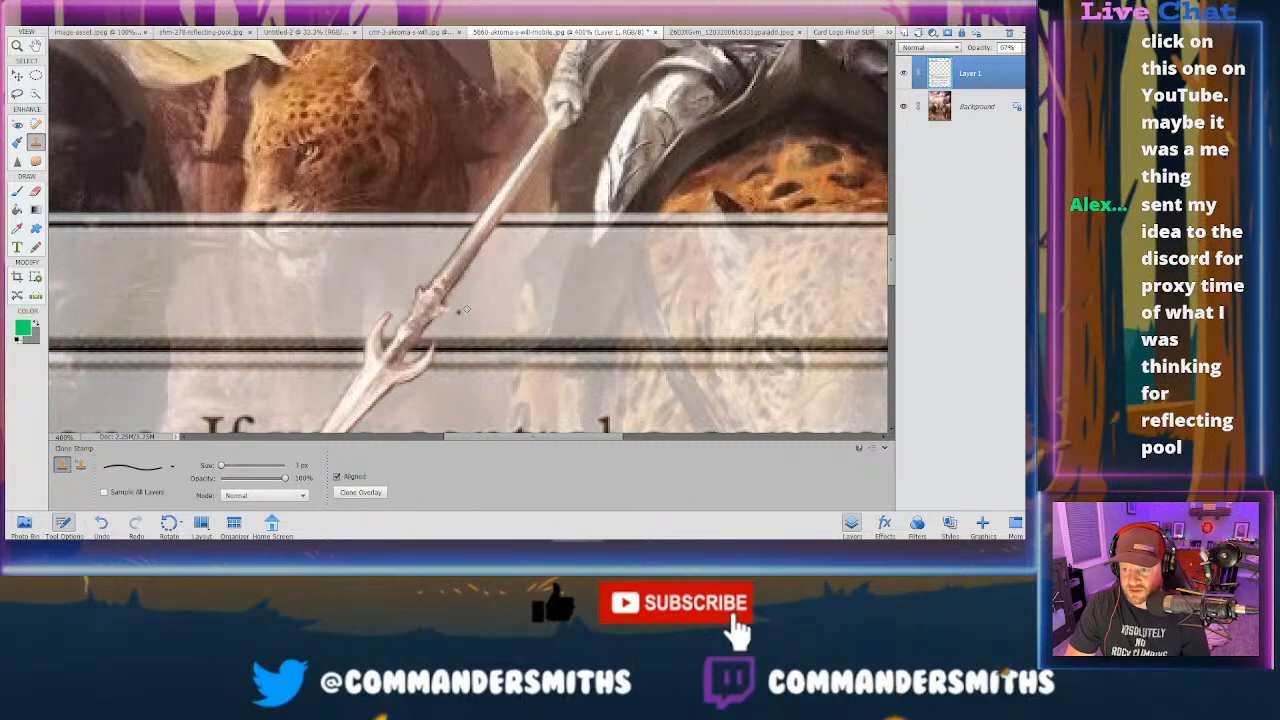
scroll(408, 392, down, 2)
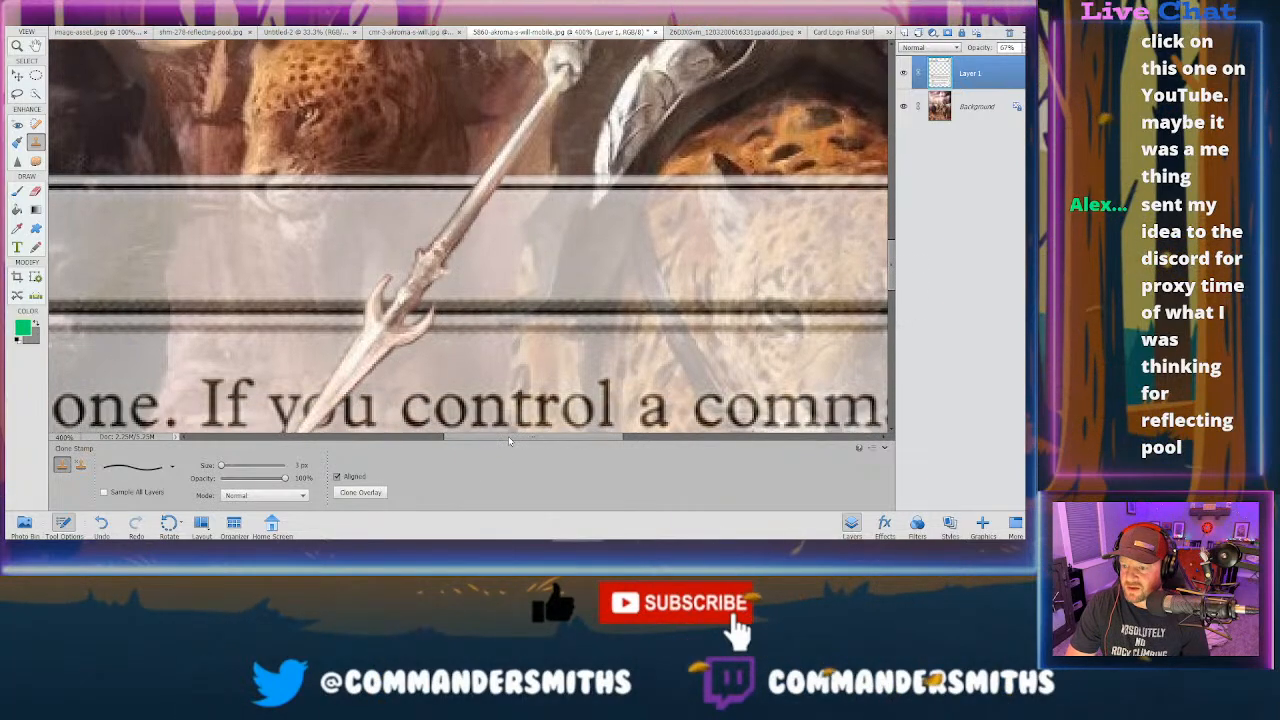
scroll(547, 427, right, 10)
scroll(627, 414, right, 1)
scroll(627, 414, down, 4)
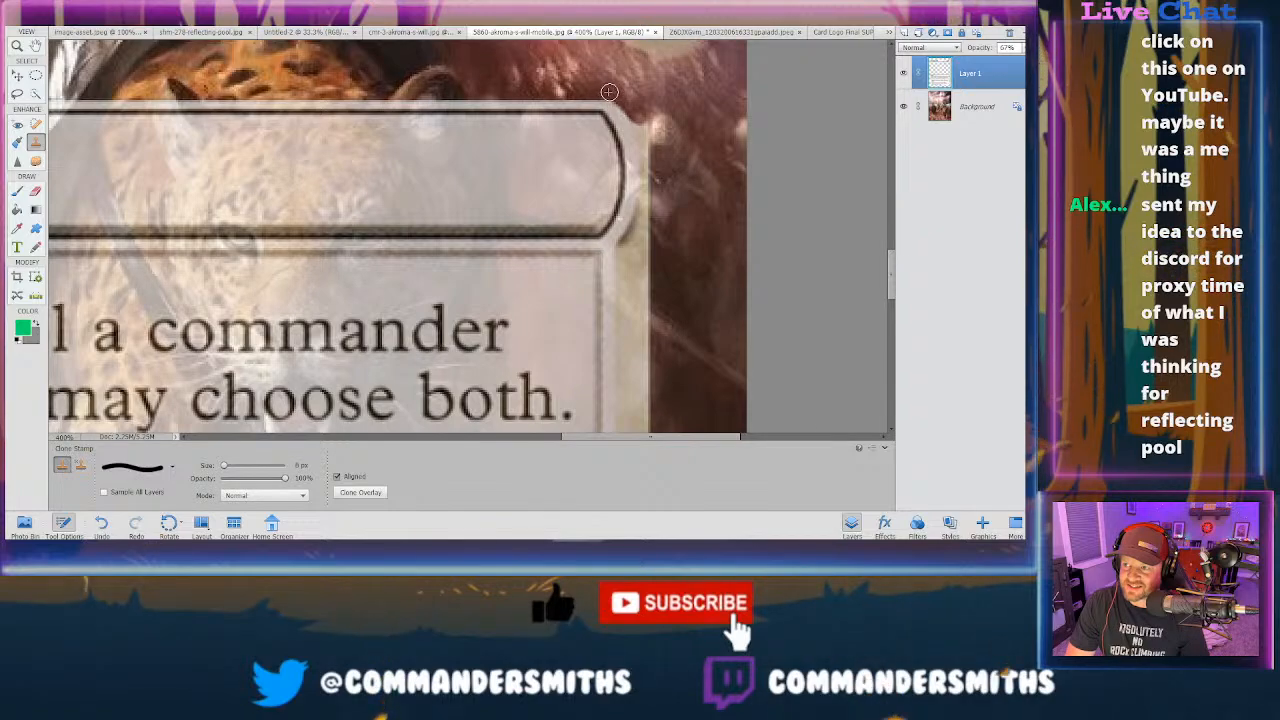
key(ctrl+z)
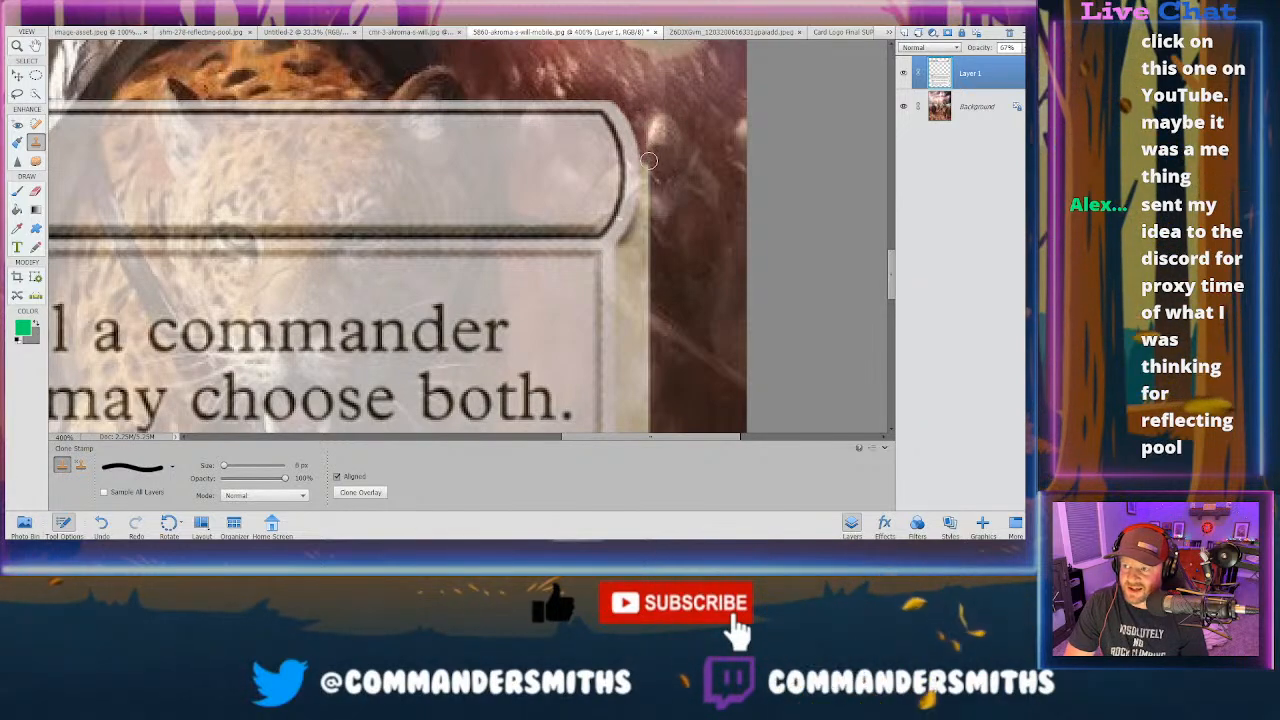
- Continue cloning dark background over the leftover frame below the type line's right end, down to the text box's upper corner
scroll(655, 202, down, 1)
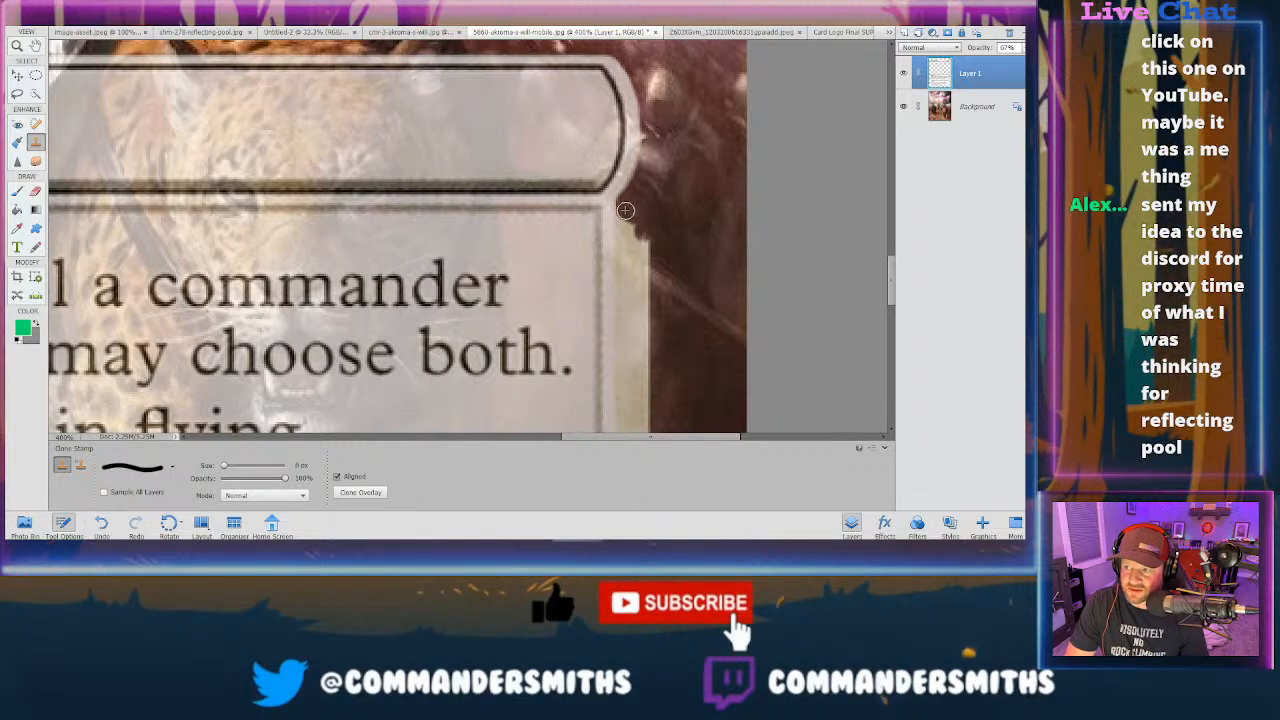
scroll(625, 209, down, 2)
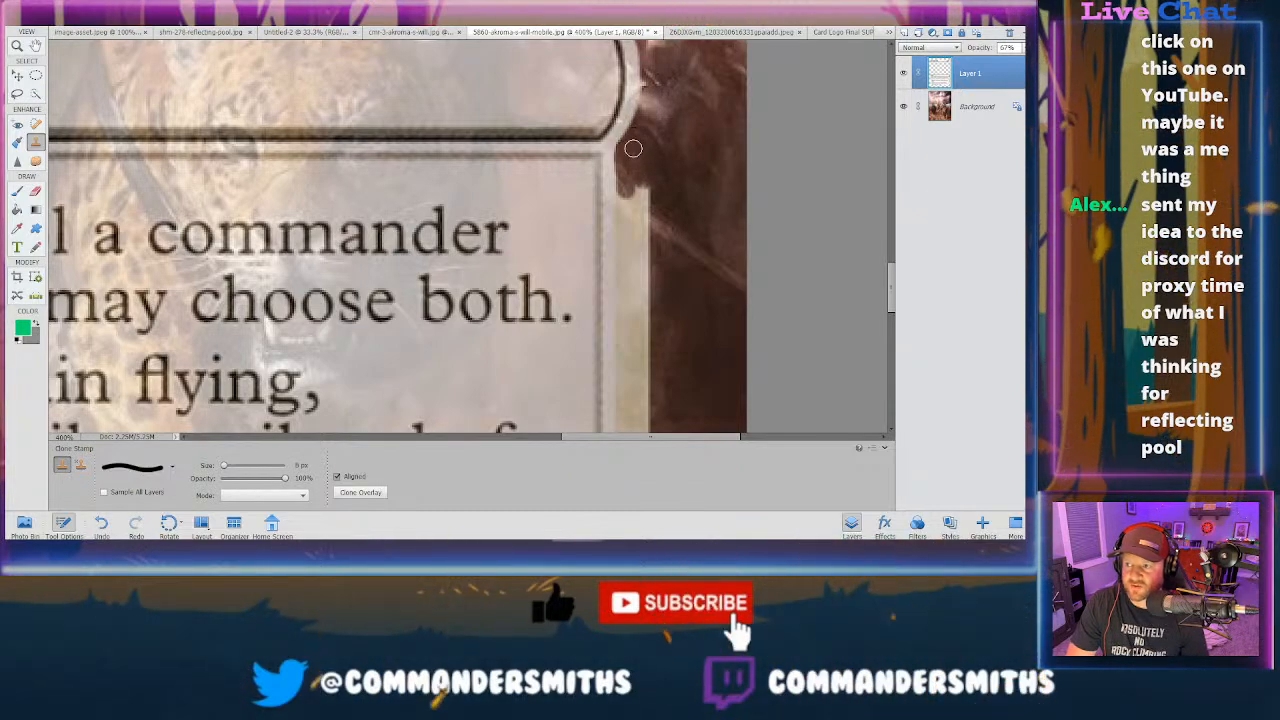
scroll(636, 150, up, 2)
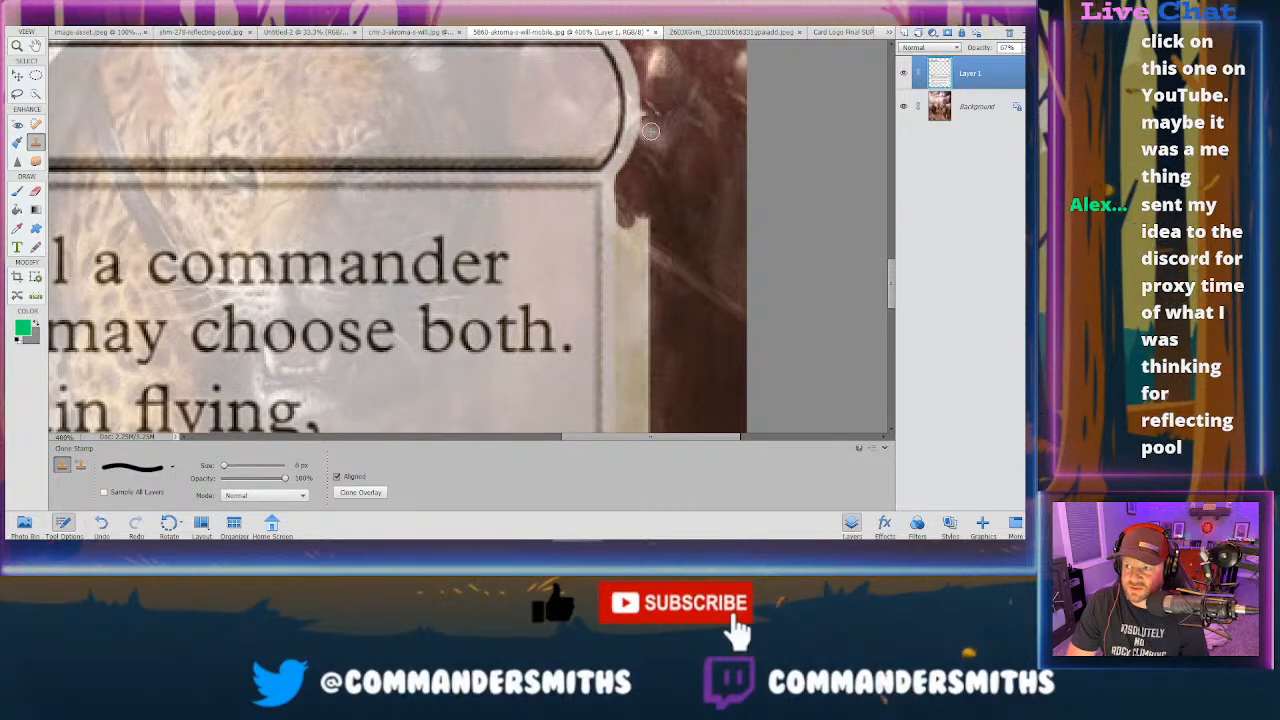
scroll(661, 88, down, 4)
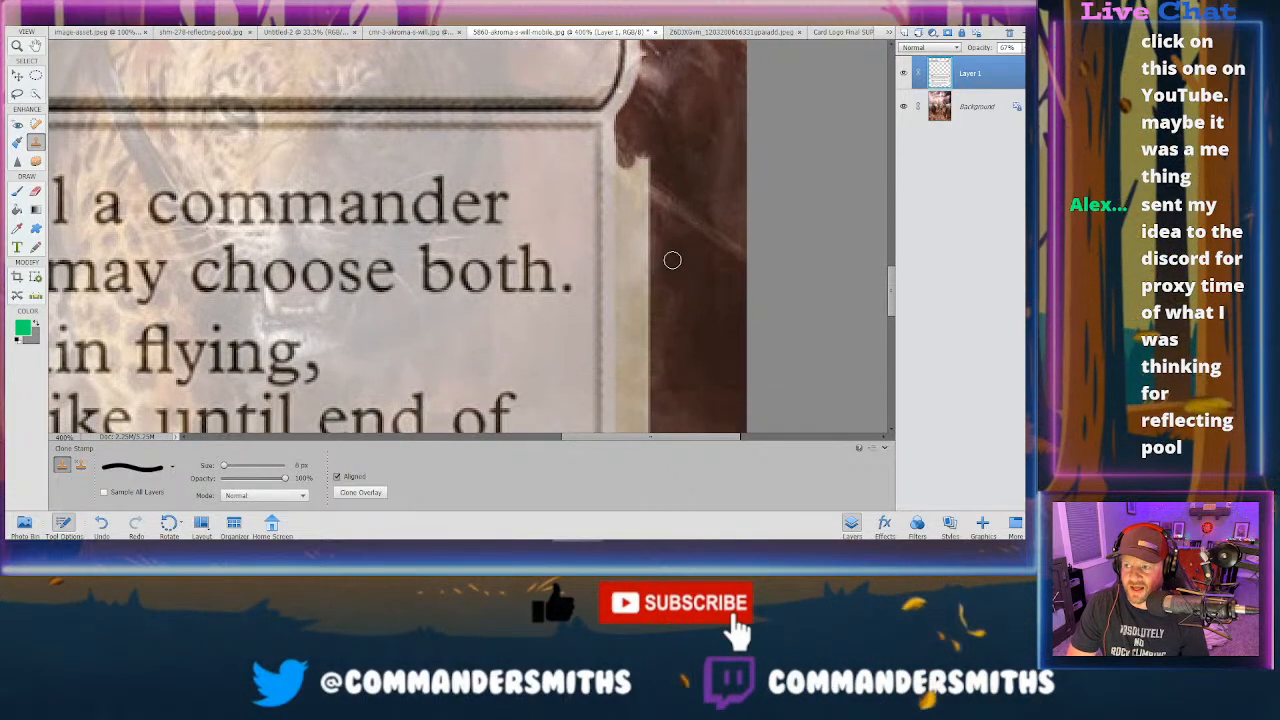
scroll(655, 355, down, 2)
- Select a tall rectangular area covering the leftover frame strip along the text box's right edge
key(ctrl+minus)
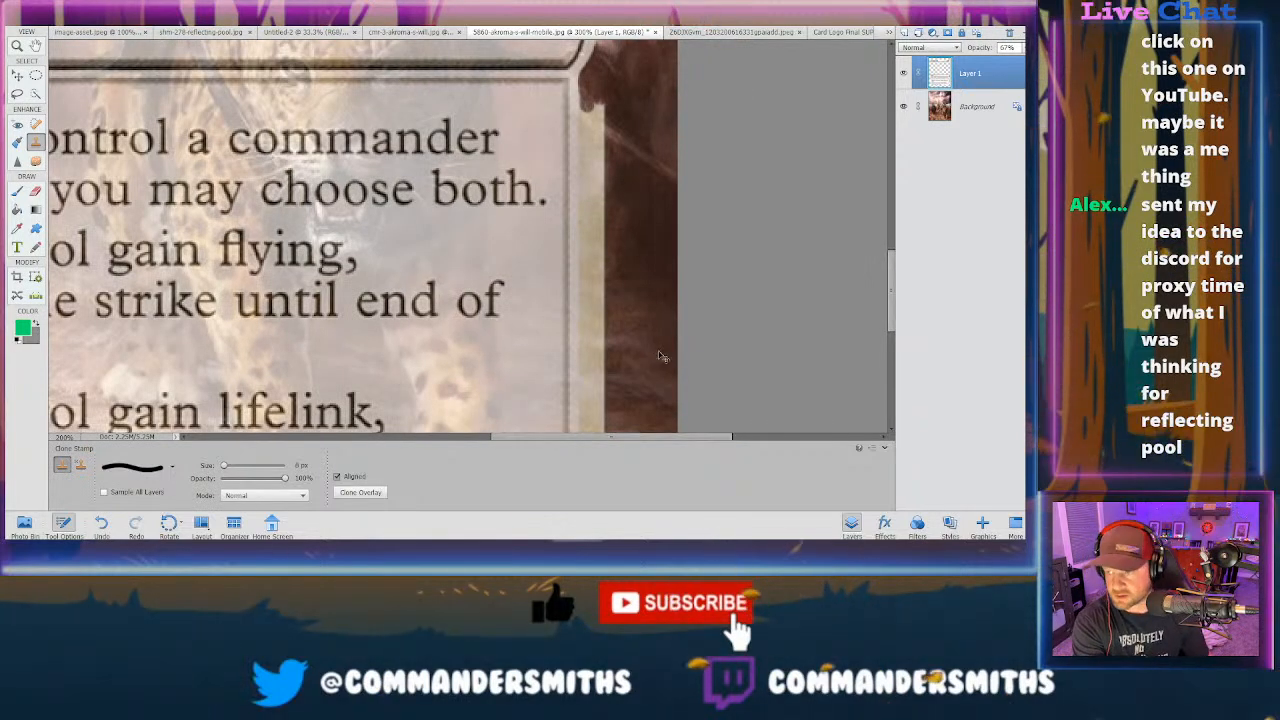
key(ctrl+minus)
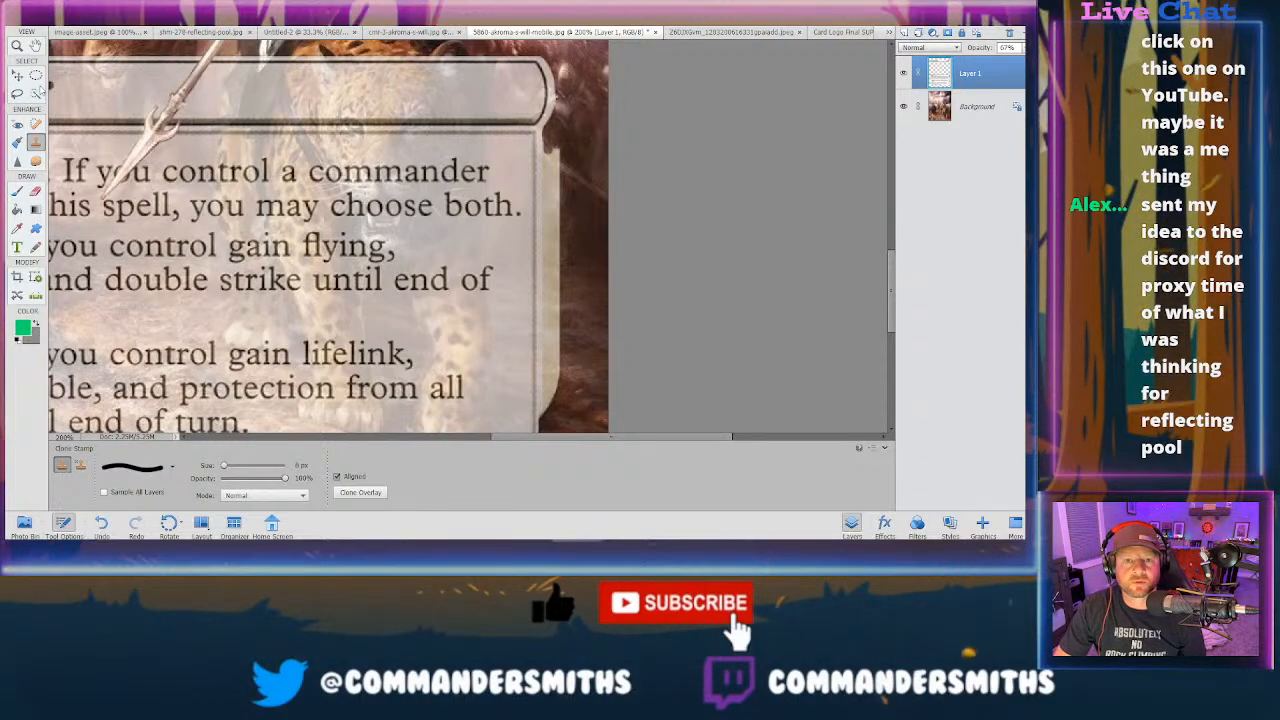
key(m)
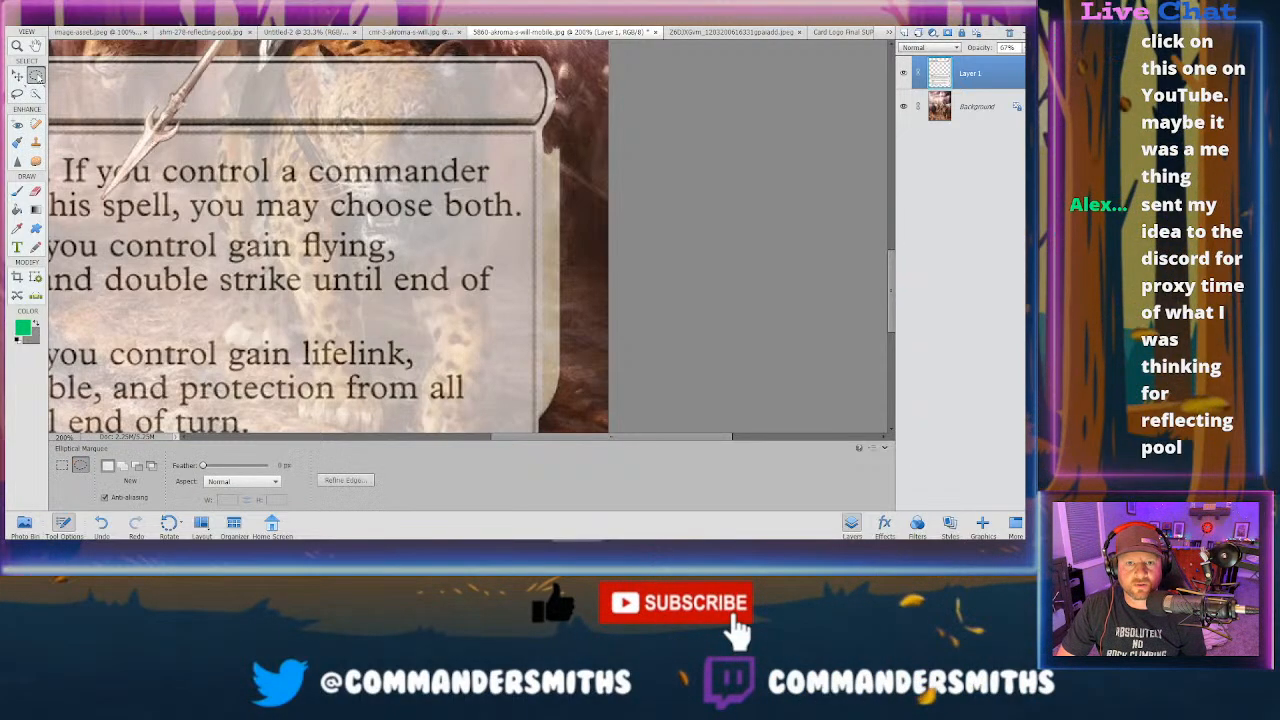
click(61, 465)
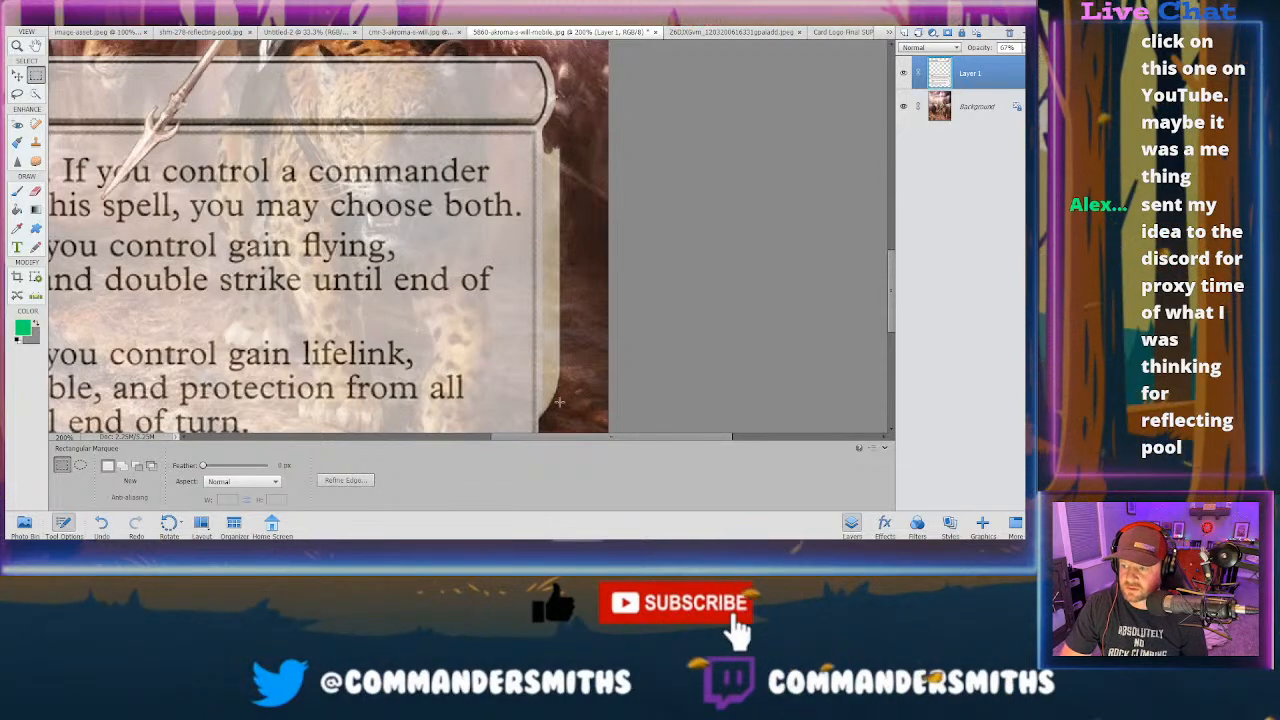
drag(598, 421, 540, 130)
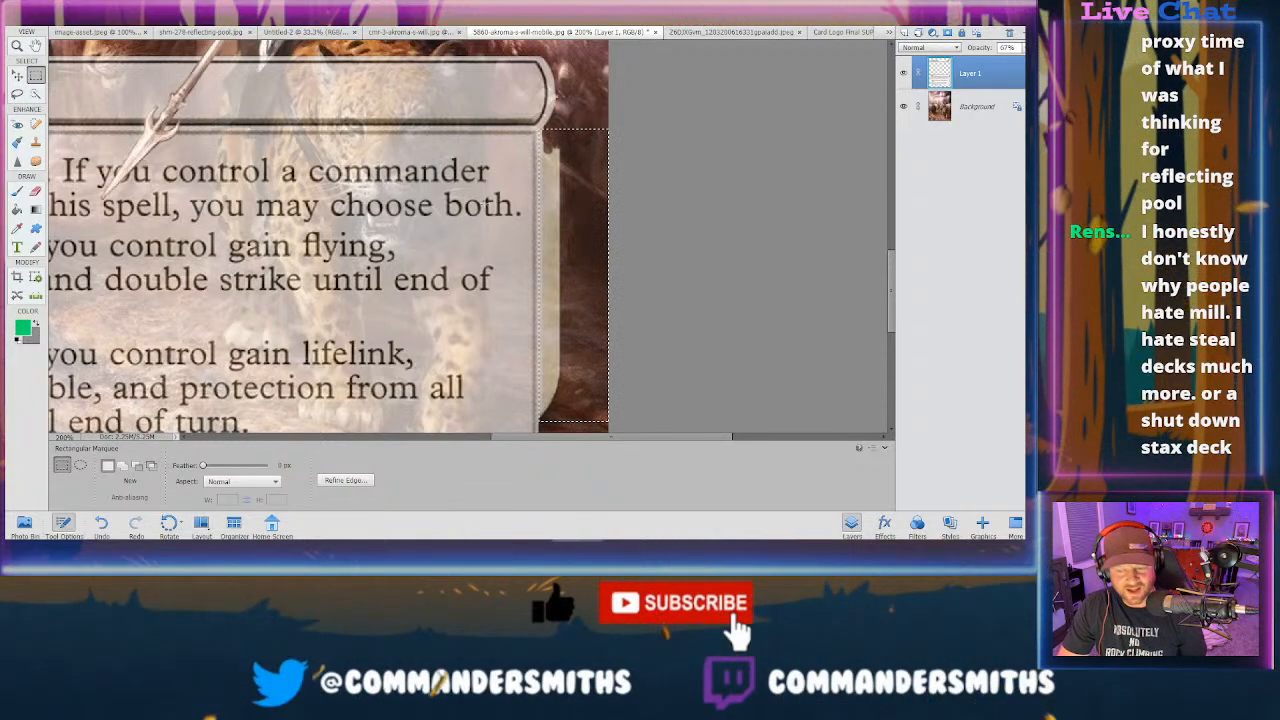
- Clone the dark artwork over the selected strip beside the text box with a 20 px Clone Stamp, and deselect it
key(s)
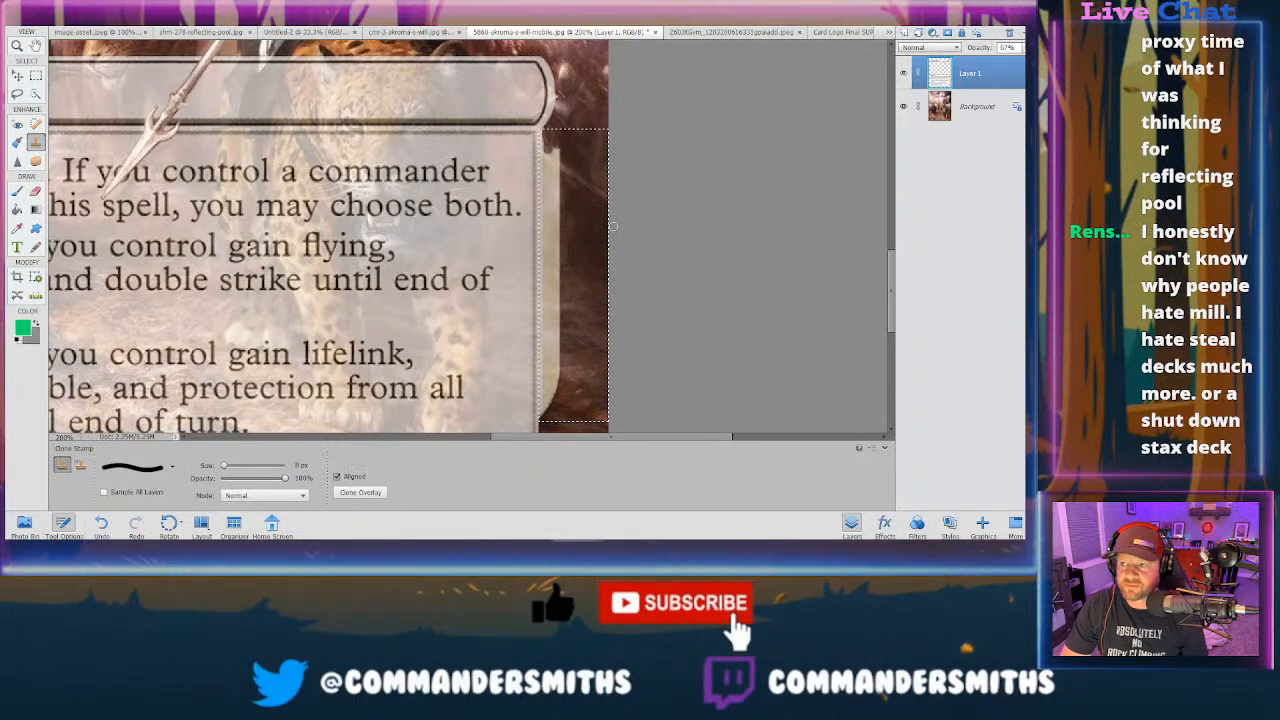
key(bracketright)
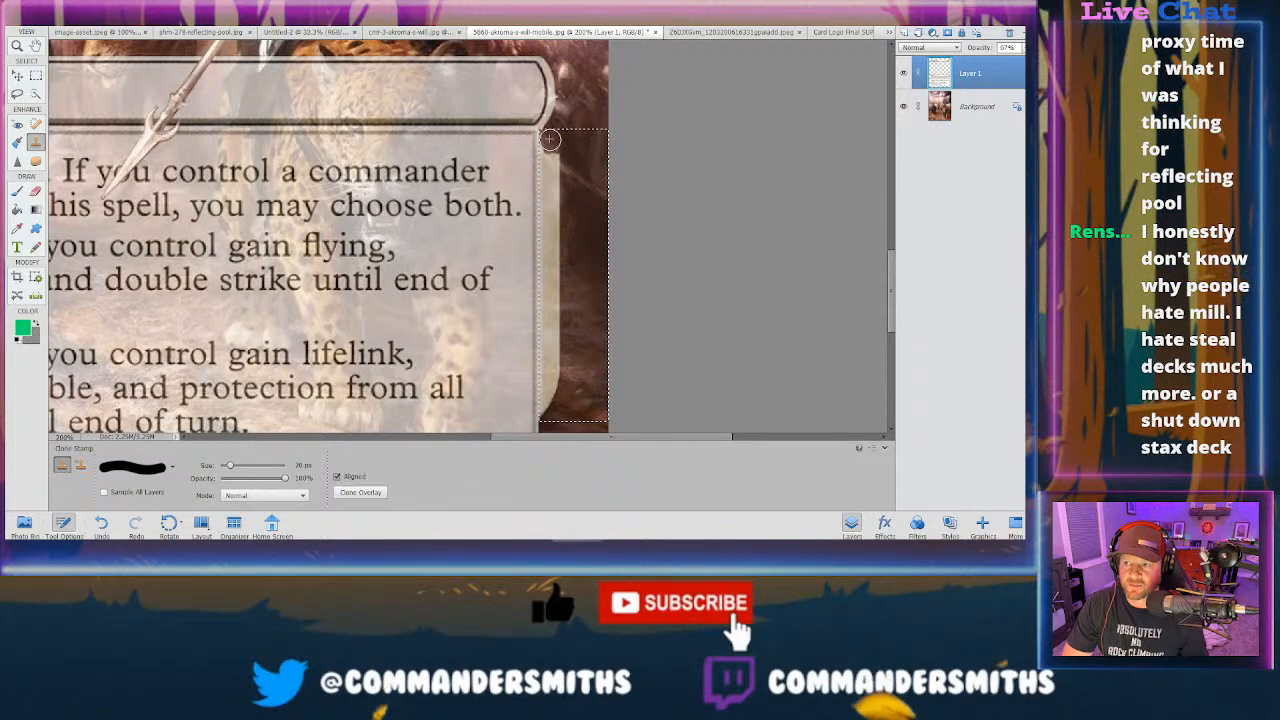
drag(551, 138, 565, 178)
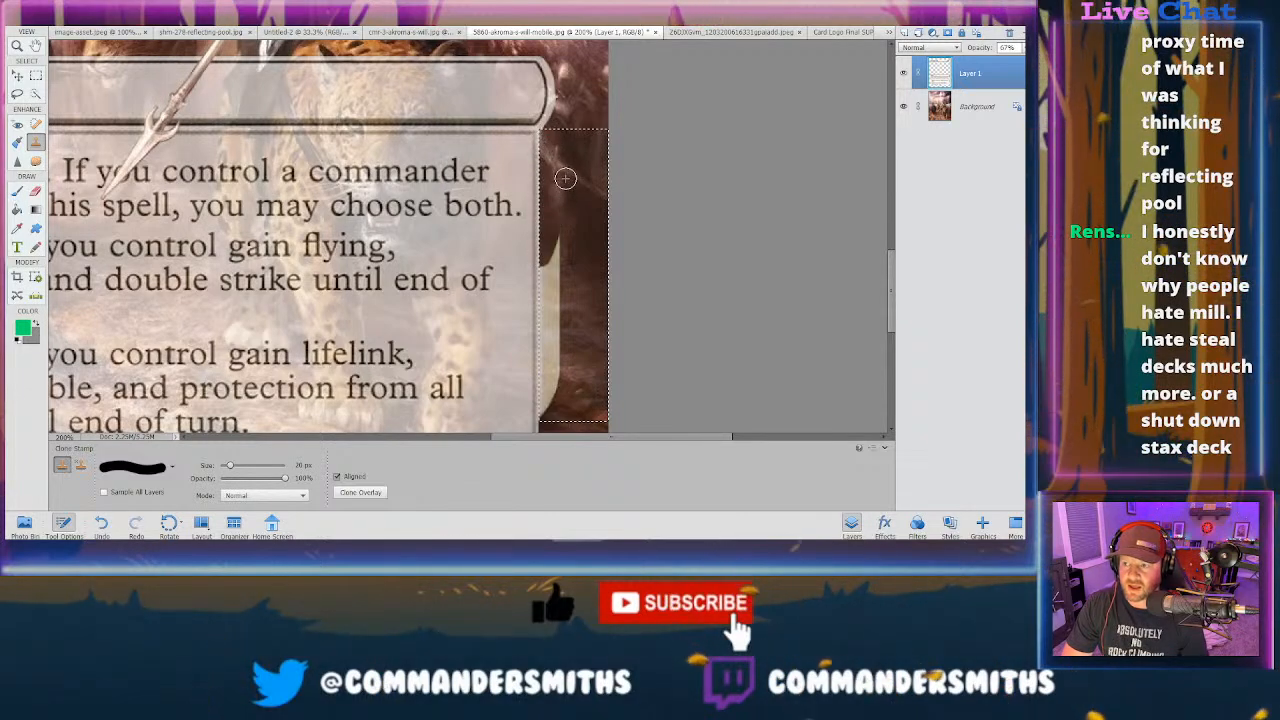
drag(543, 336, 543, 411)
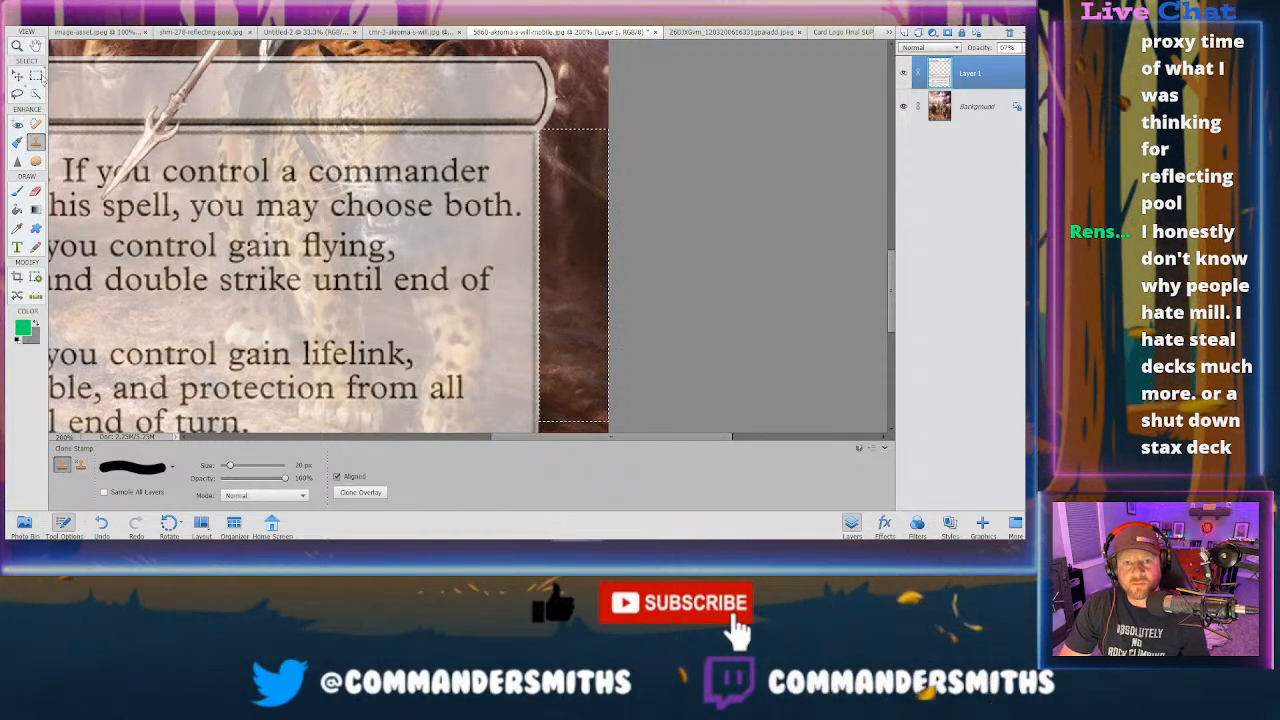
key(m)
right_click(596, 208)
click(612, 213)
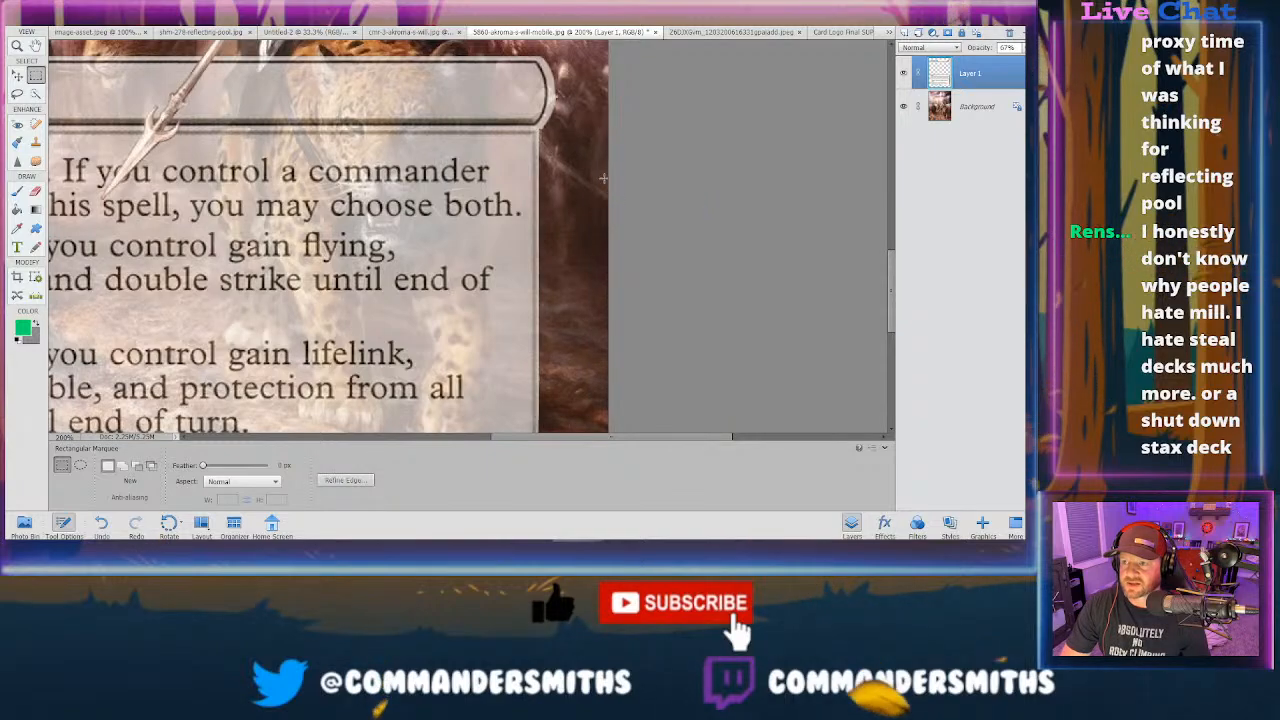
- Reduce the Clone Stamp size and retouch the artwork and frame edge where the type line's right end meets the text box
key(s)
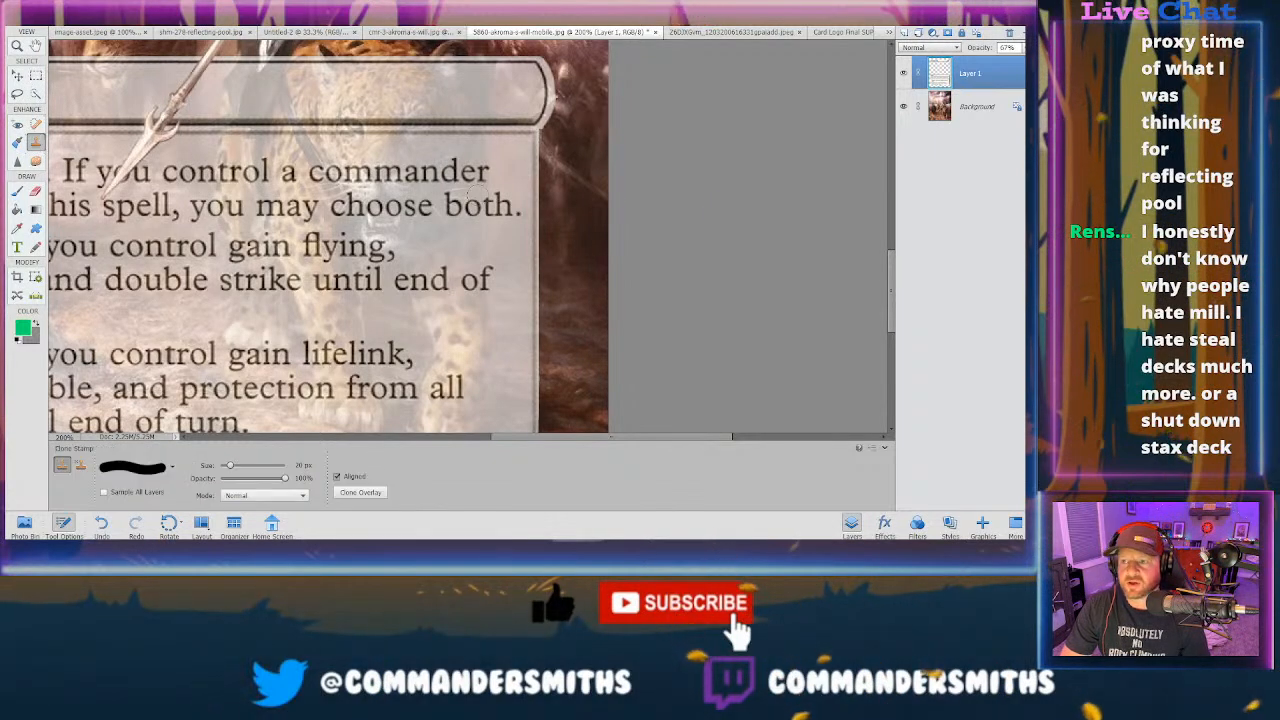
key(bracketleft)
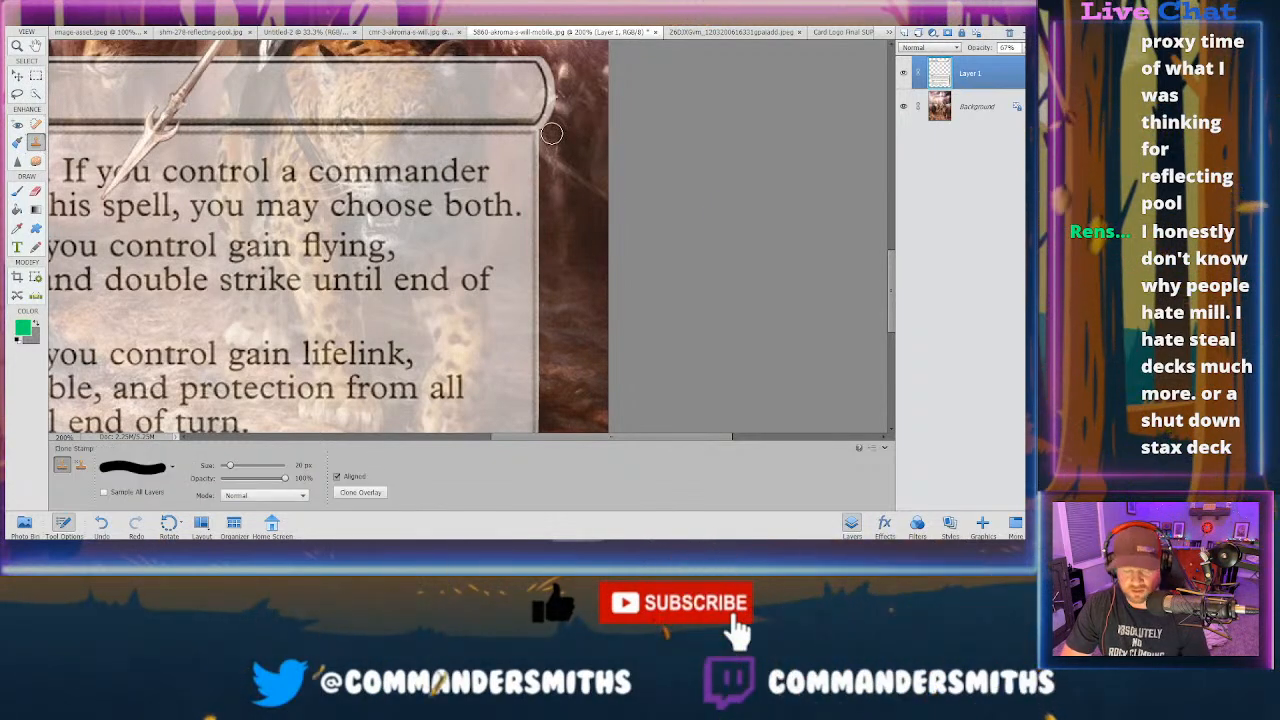
key(bracketleft)
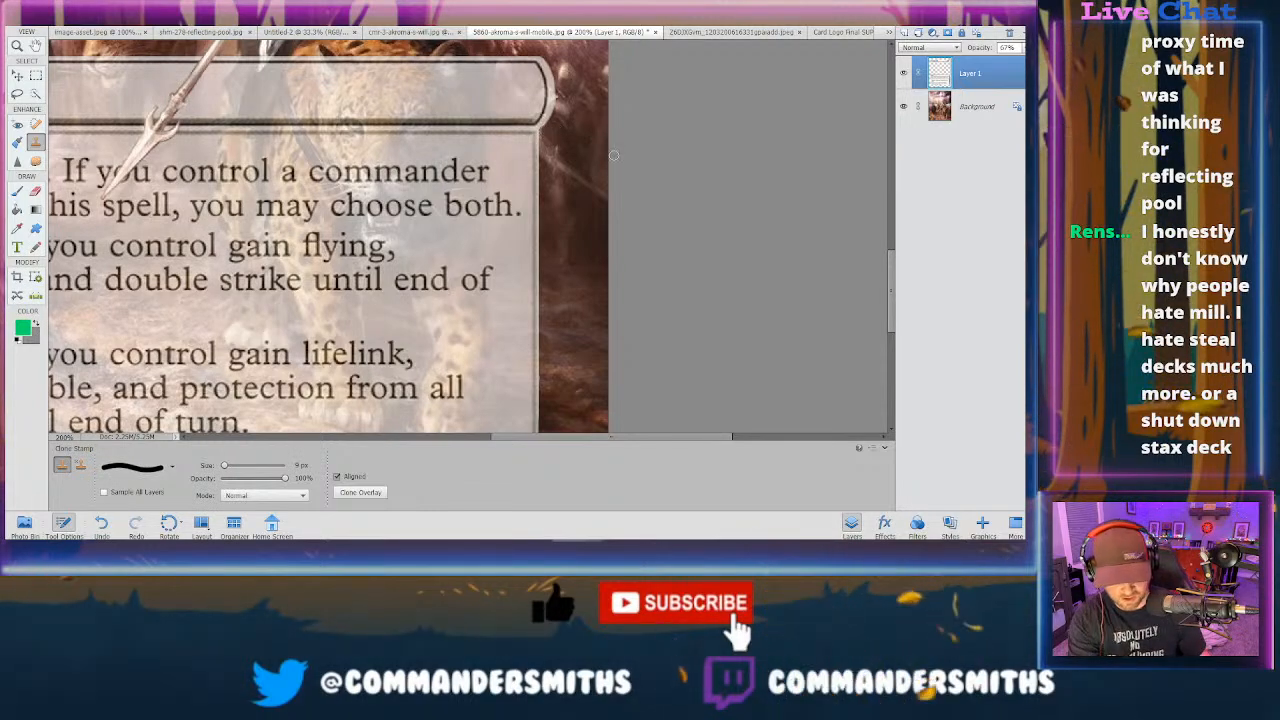
key(ctrl+equal)
key(ctrl+equal)
mouse_move(892, 302)
mouse_down()
mouse_move(892, 268)
mouse_move(892, 282)
mouse_up()
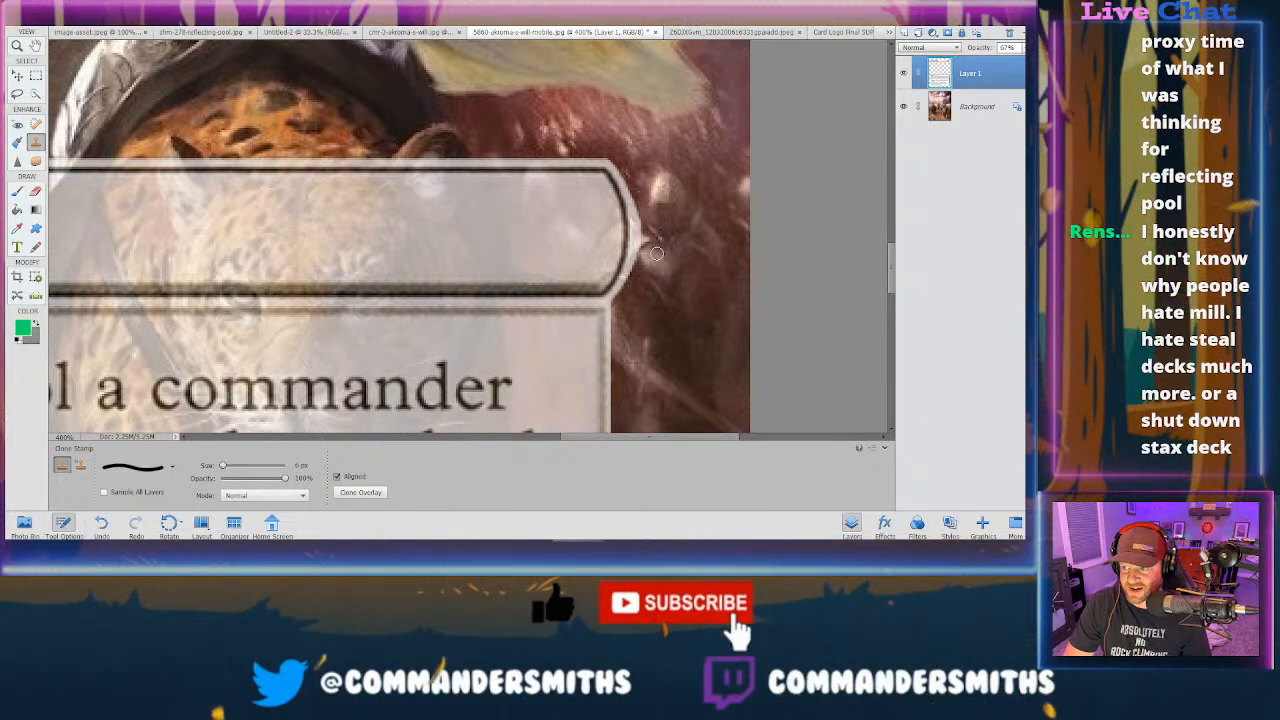
- Smooth the pale outline around the type line's rounded right end with the Clone Stamp on Layer 1
key(ctrl+minus)
key(ctrl+minus)
key(ctrl+minus)
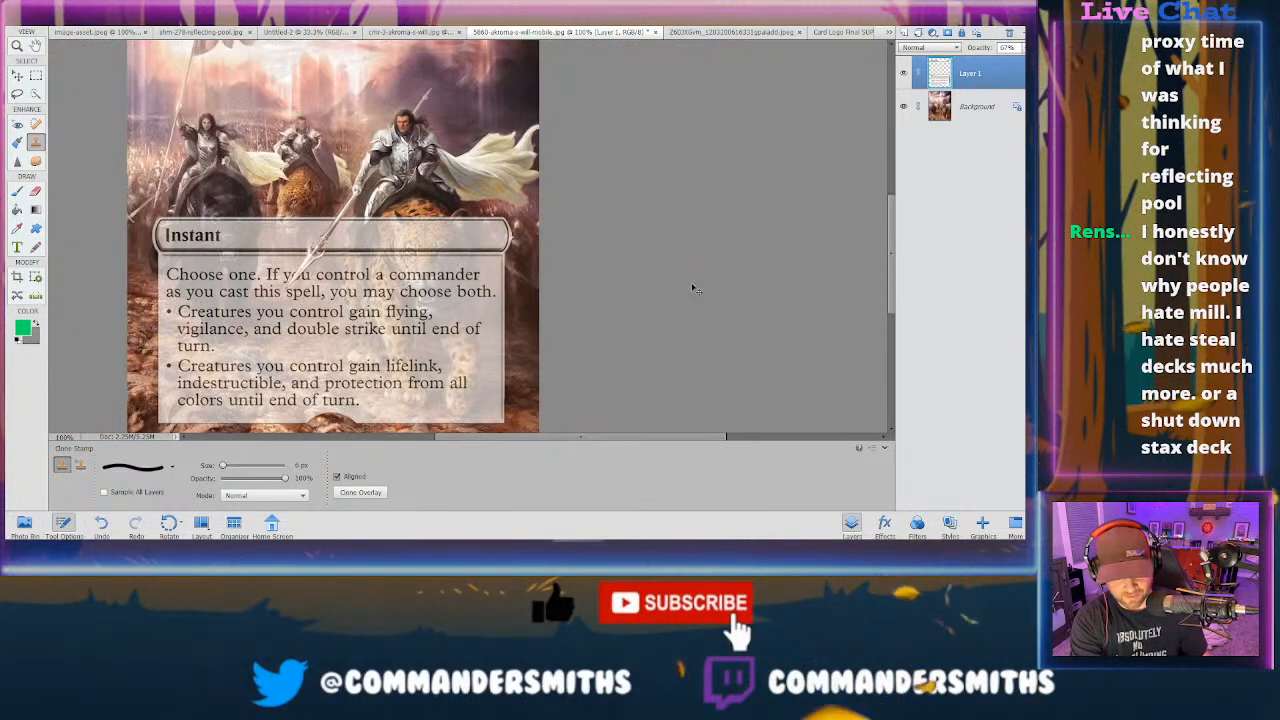
key(ctrl+plus)
key(ctrl+plus)
key(ctrl+plus)
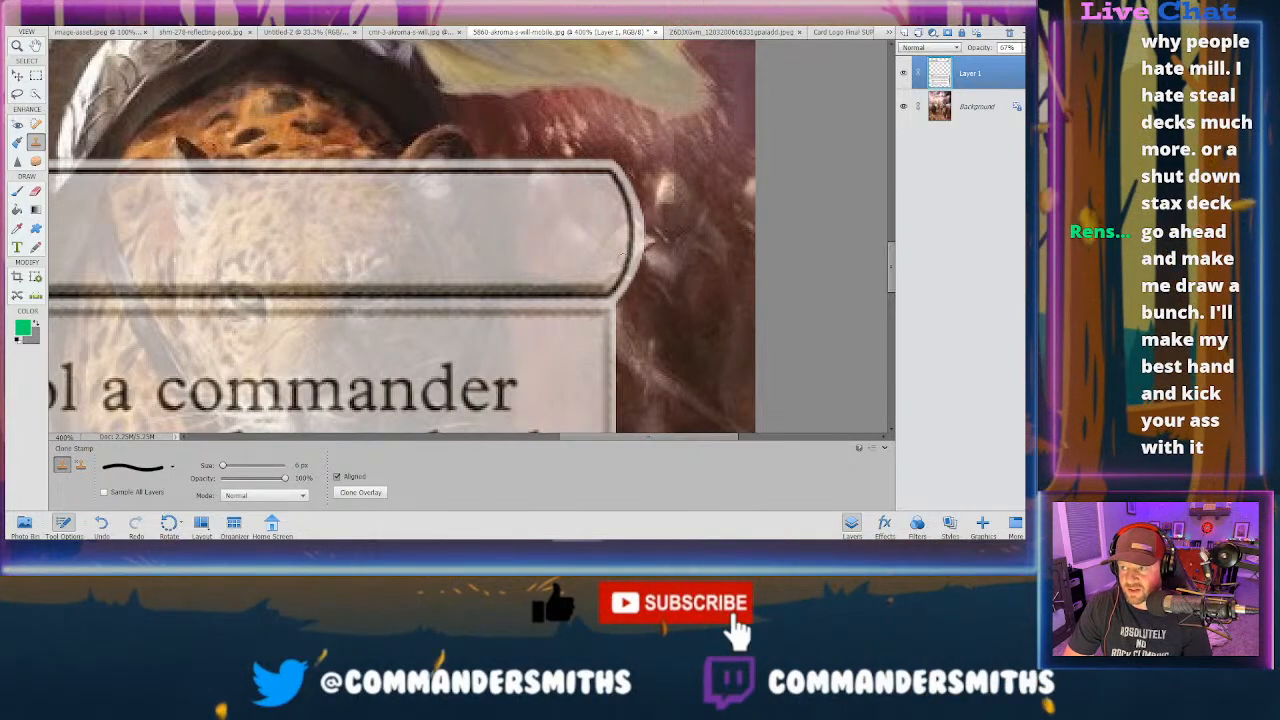
- Clone artwork over the leftover frame around the type line's left end and beside the text box, and check the card
drag(645, 441, 415, 440)
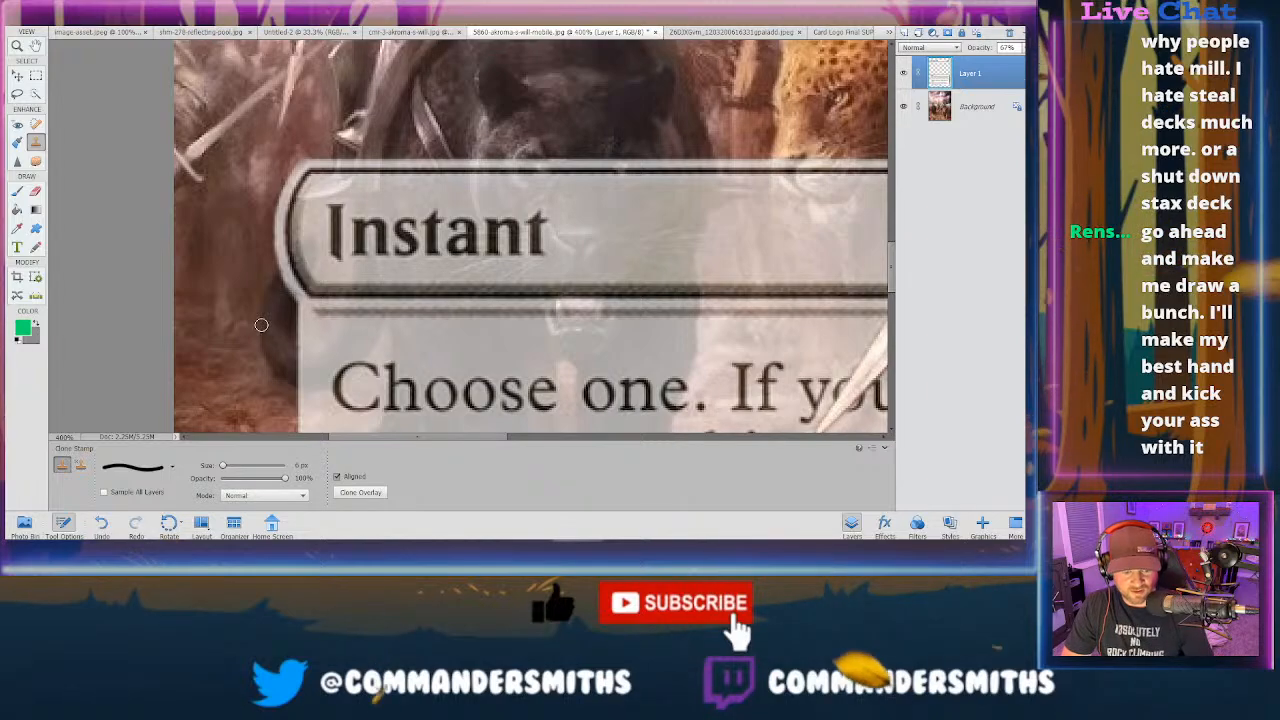
key(ctrl+minus)
key(ctrl+minus)
key(ctrl+minus)
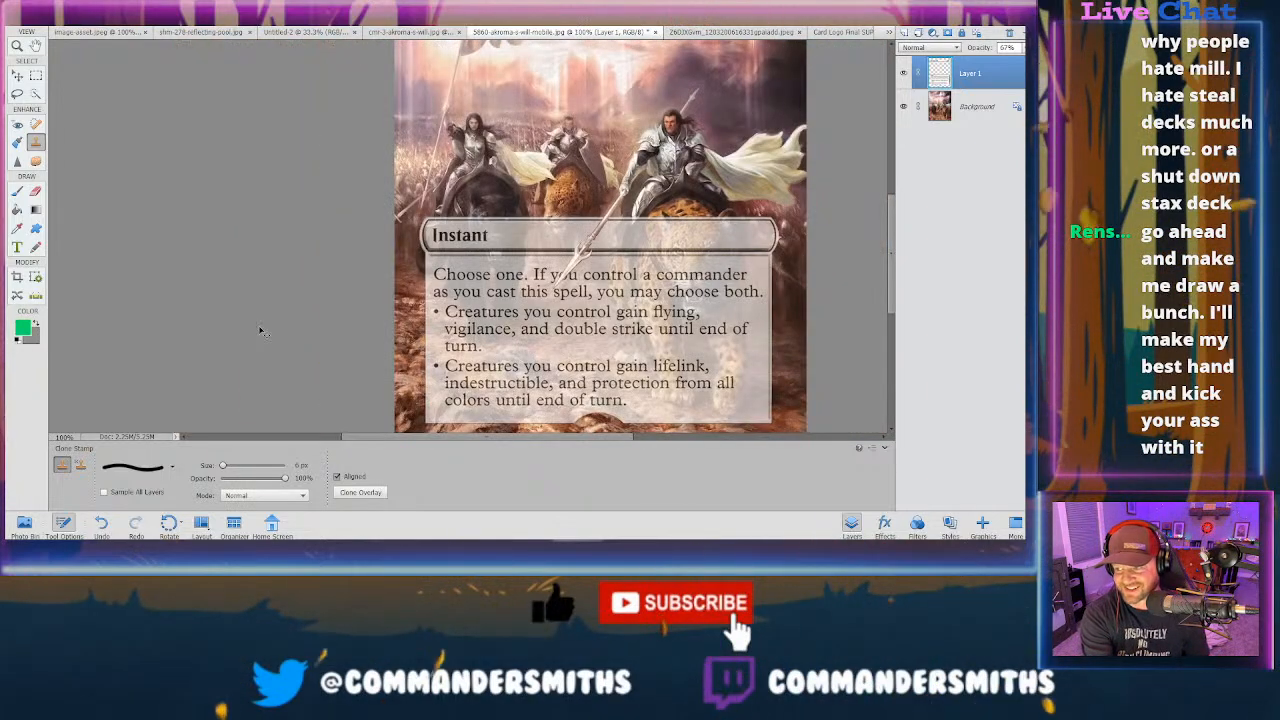
key(ctrl+minus)
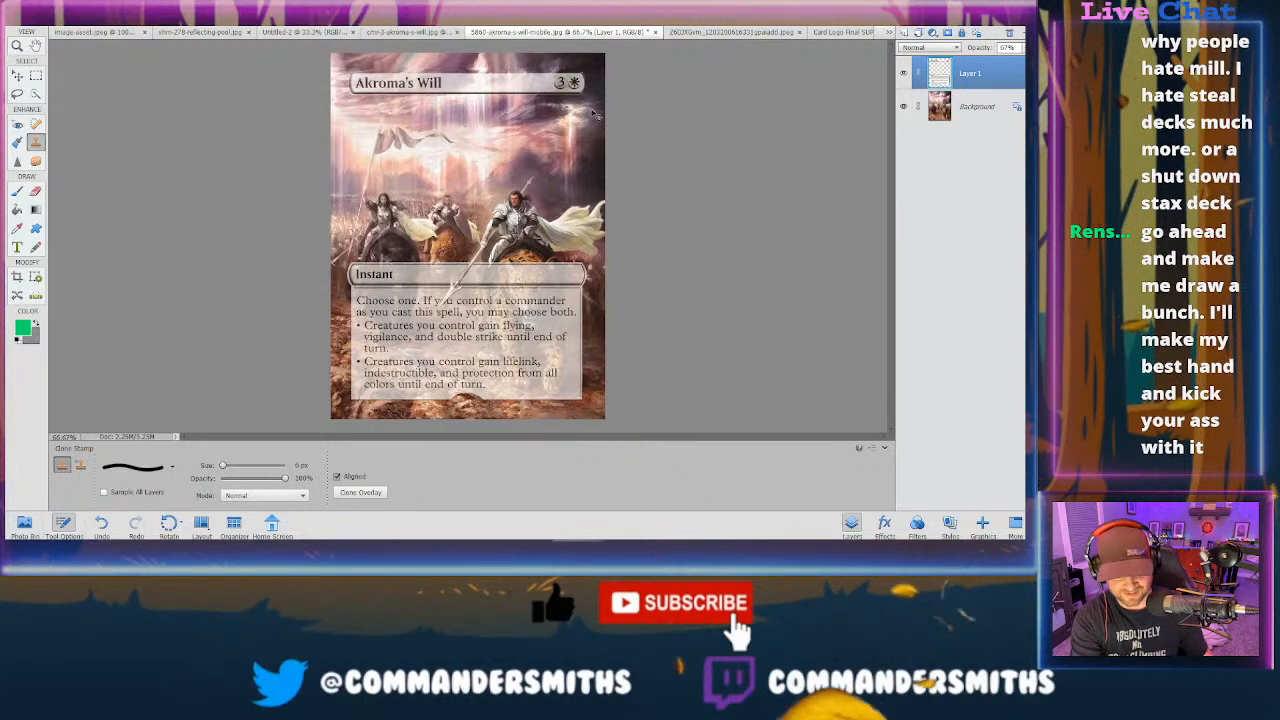
key(ctrl+plus)
key(ctrl+plus)
scroll(710, 128, up, 5)
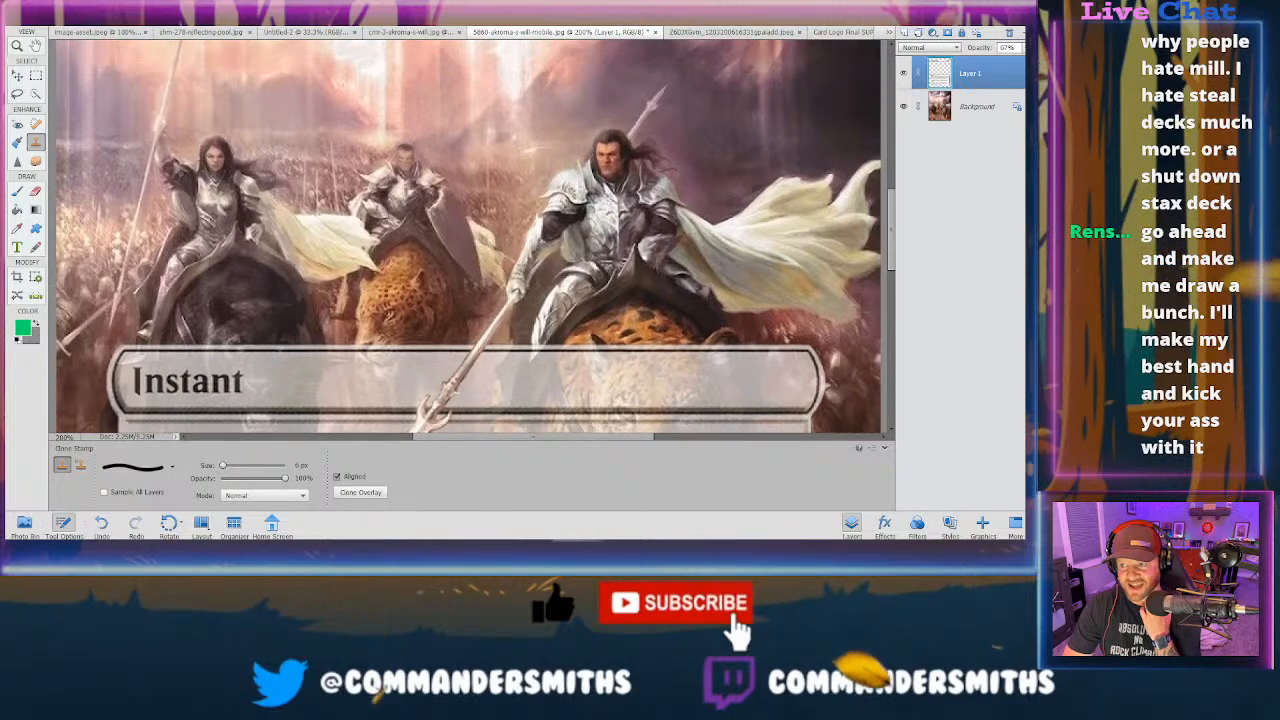
- Marquee-select the artwork strip directly below the Akroma's Will title bar, and clear that selection
scroll(710, 129, up, 3)
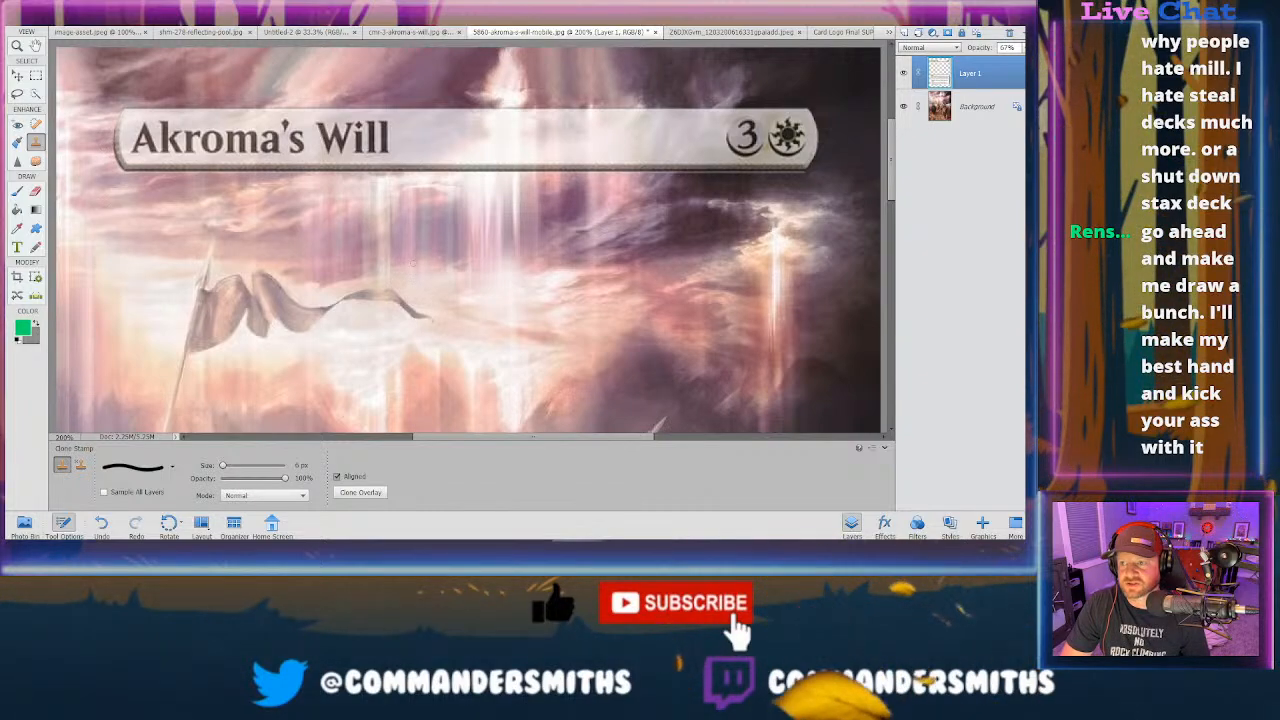
key(m)
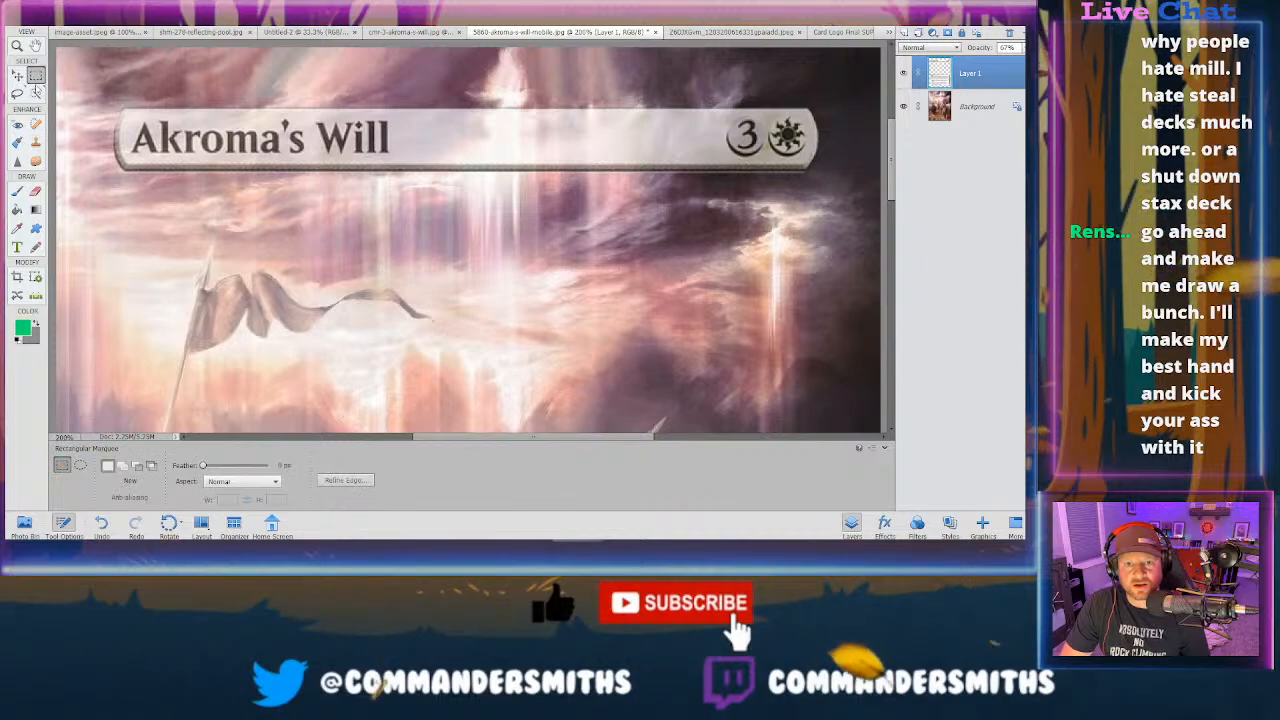
mouse_move(101, 297)
mouse_down()
mouse_move(740, 282)
mouse_move(840, 190)
mouse_move(840, 171)
mouse_up()
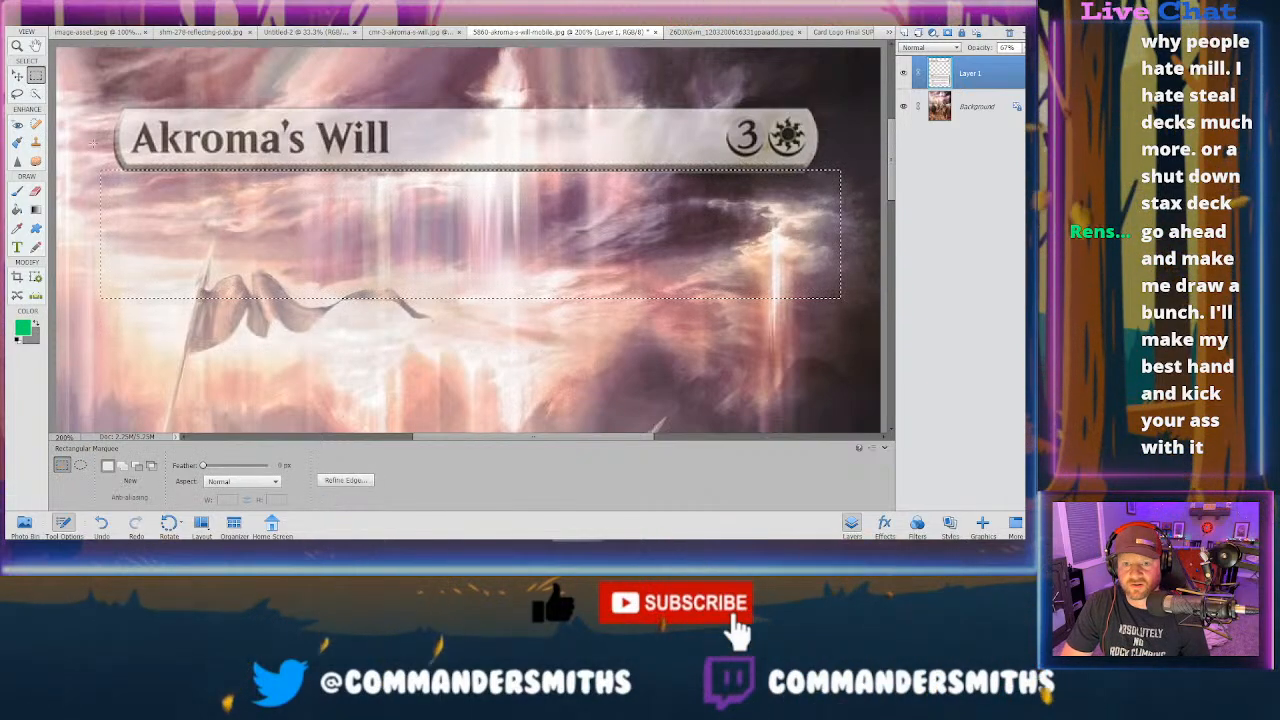
key(s)
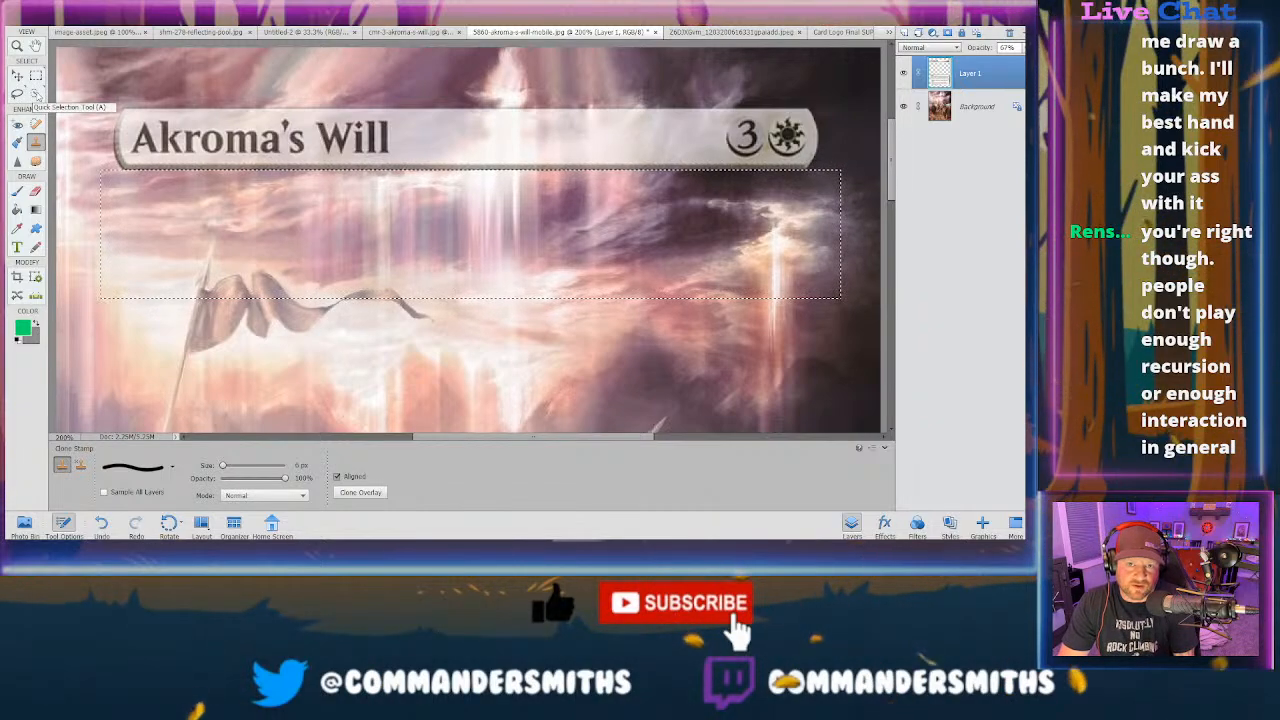
click(35, 94)
right_click(170, 201)
click(168, 209)
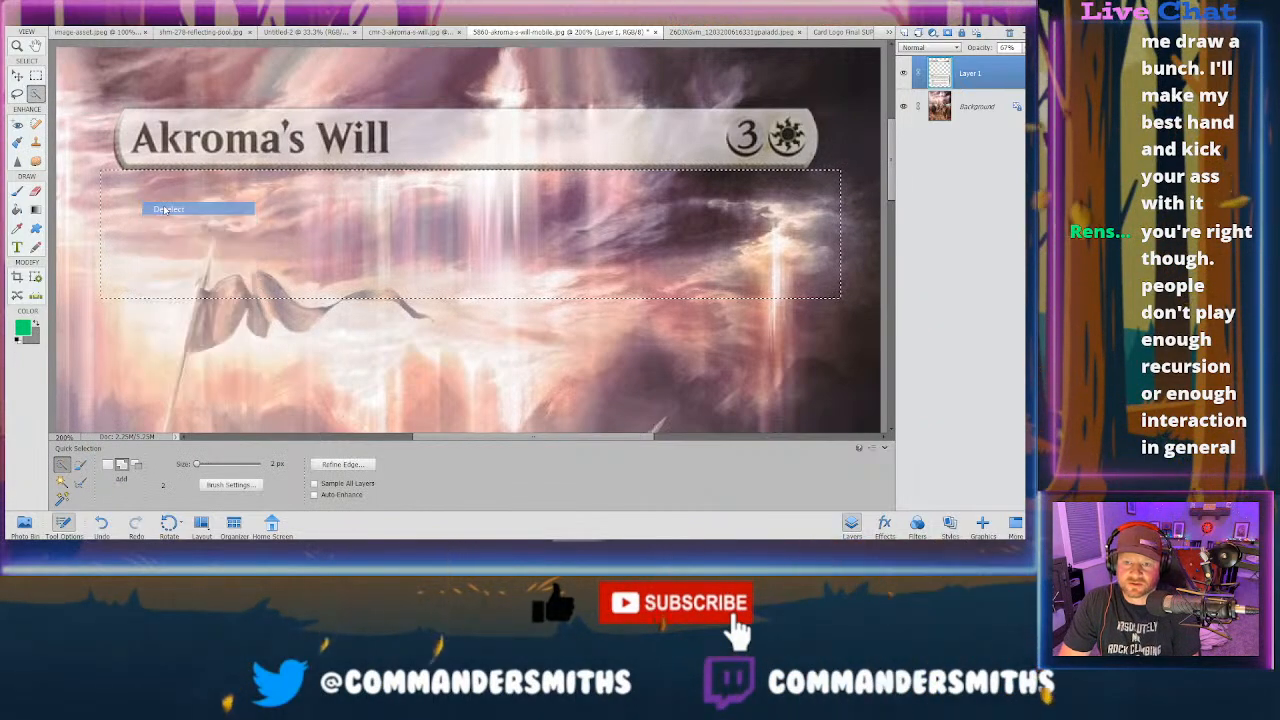
- Undo the last Clone Stamp stroke and the deselection, enlarge the Clone Stamp brush, and deselect the strip below the title bar
click(35, 143)
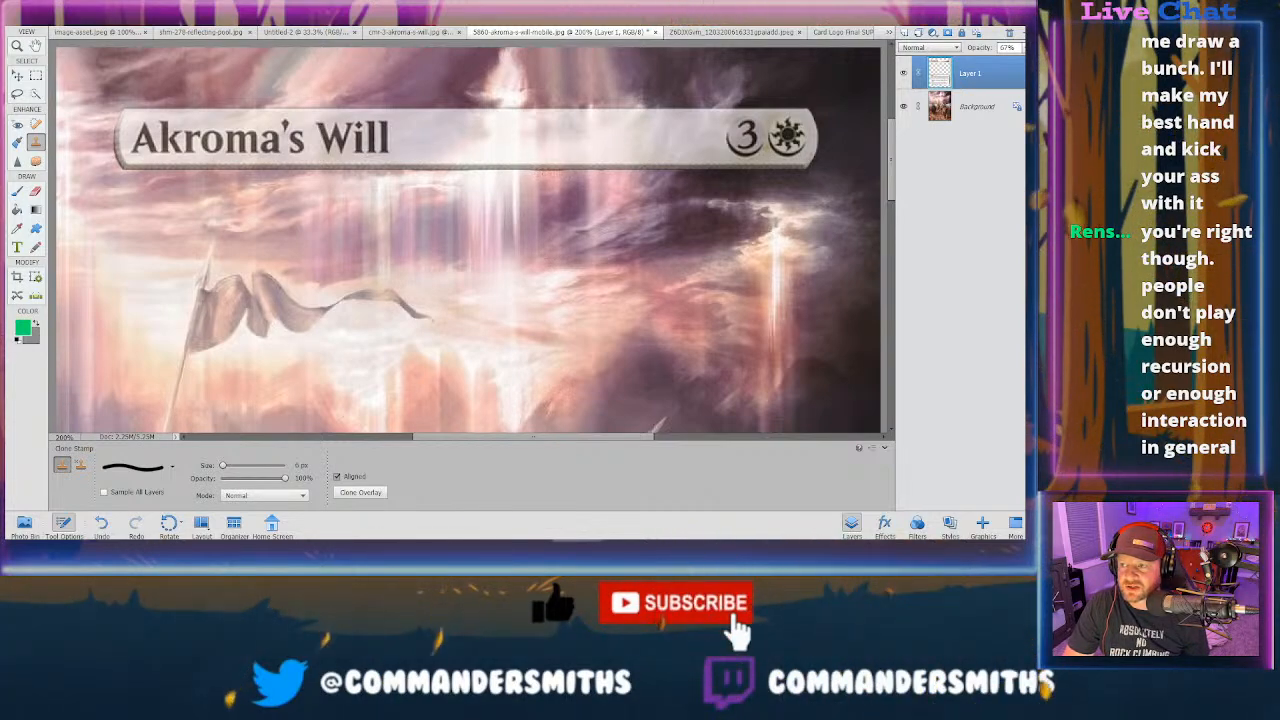
key(ctrl+z)
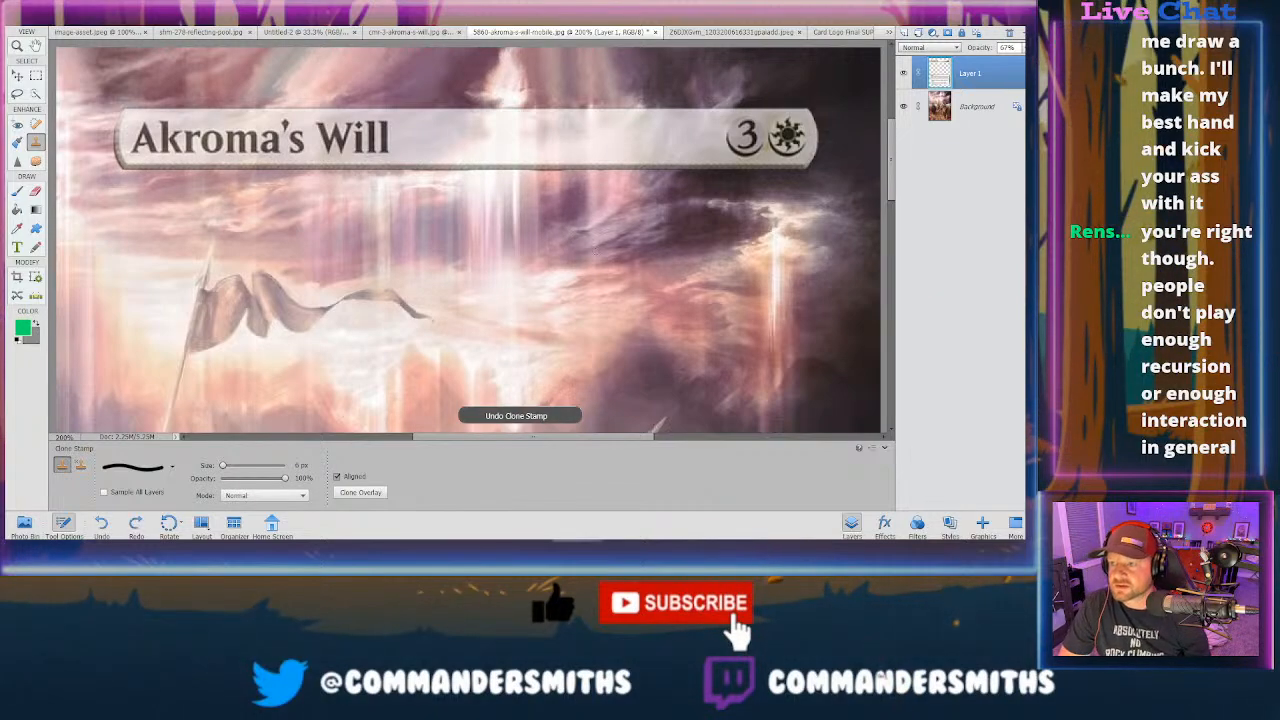
key(ctrl+z)
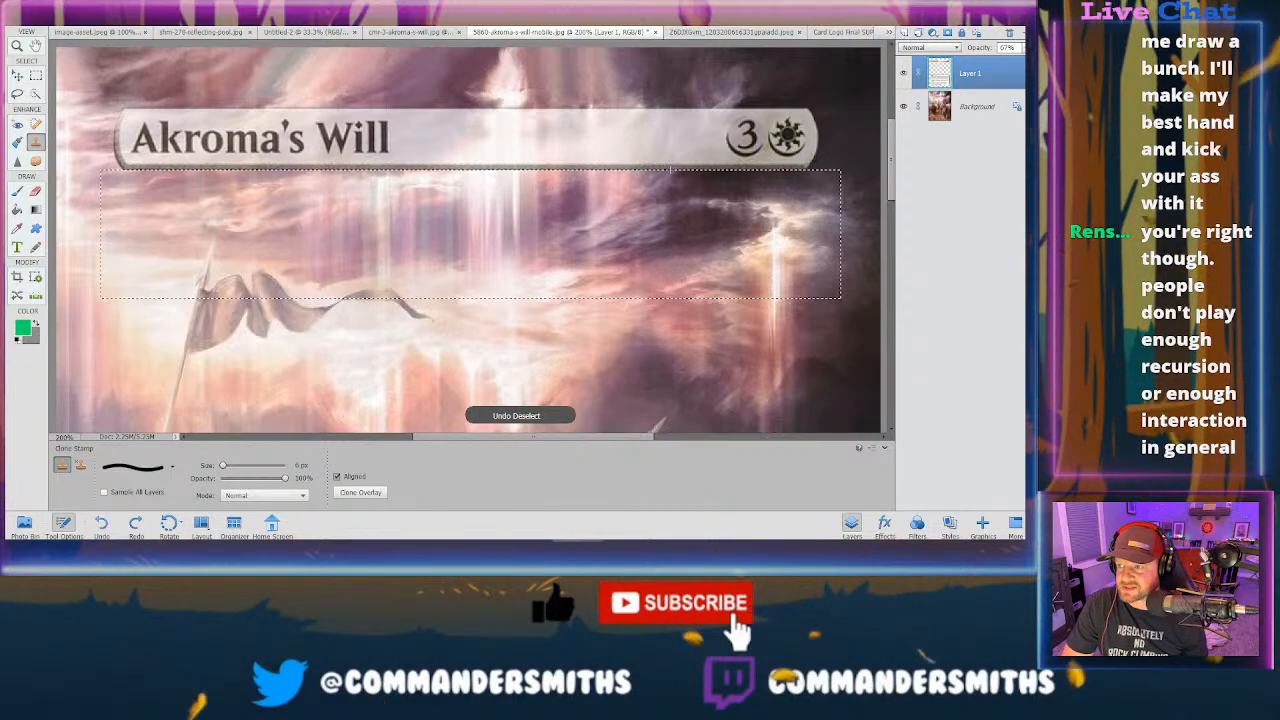
key(bracketright)
key(bracketright)
key(bracketright)
key(bracketright)
key(bracketright)
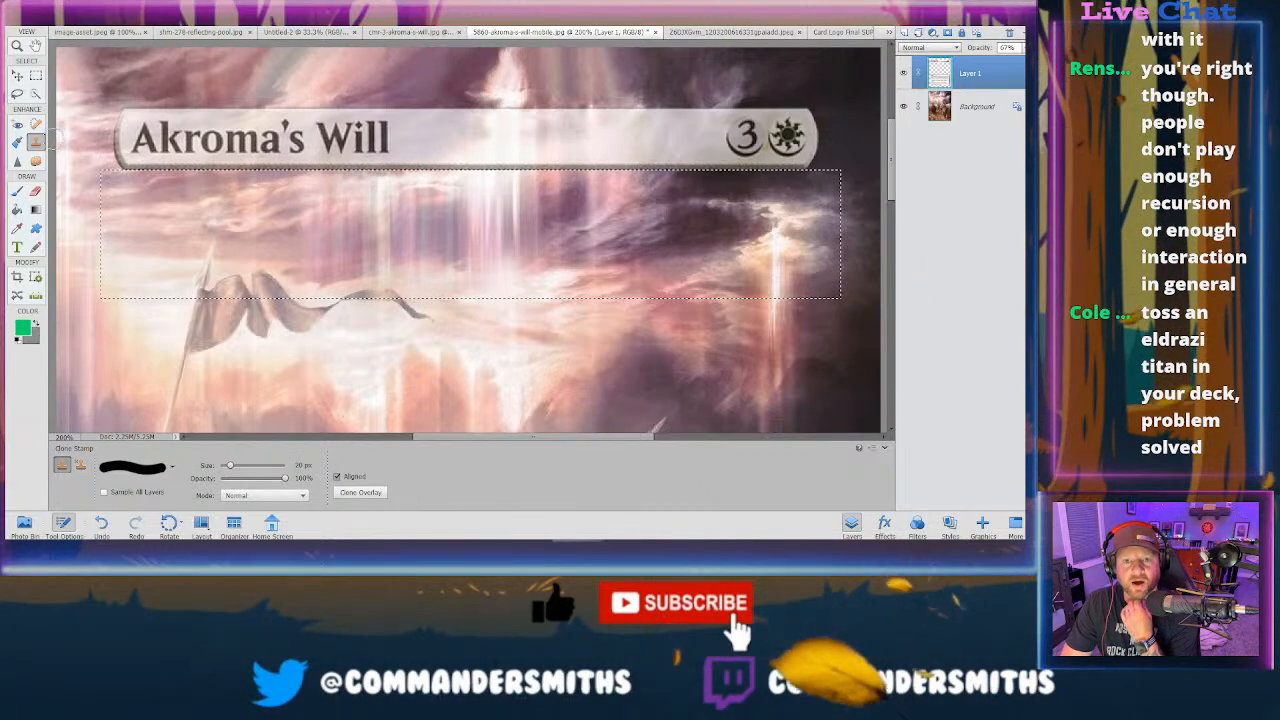
key(m)
right_click(124, 193)
click(145, 200)
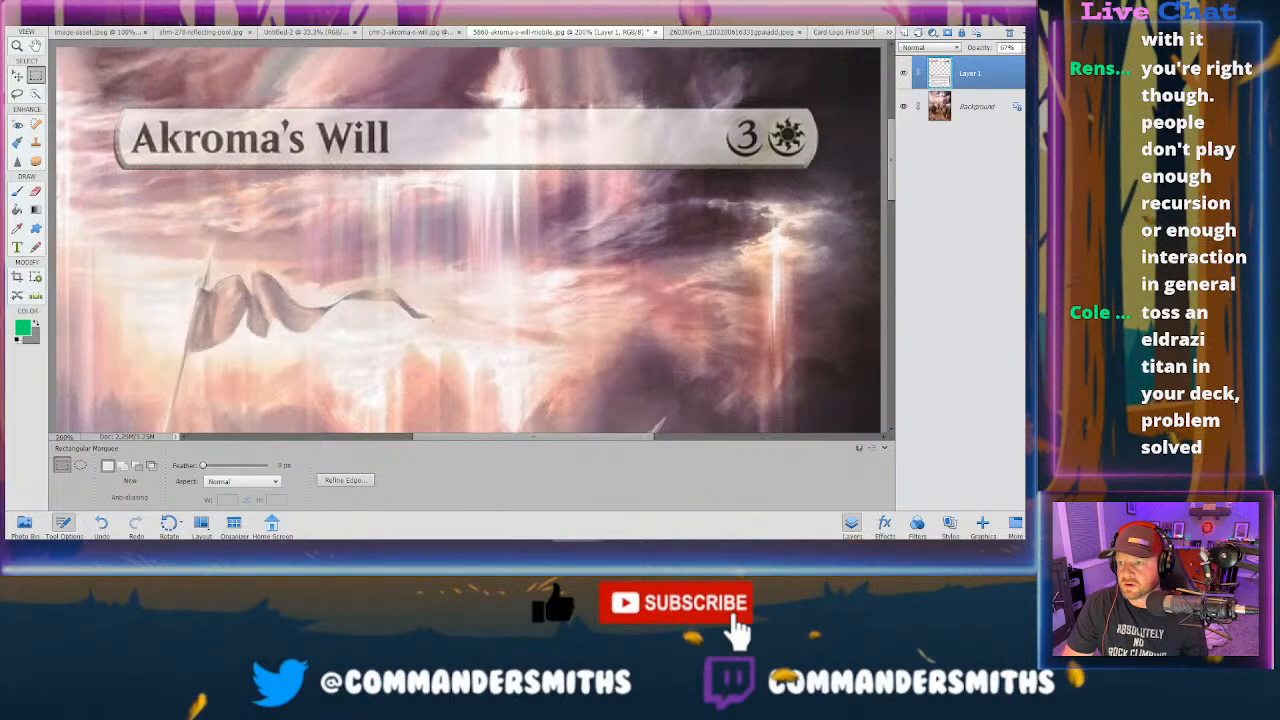
click(36, 93)
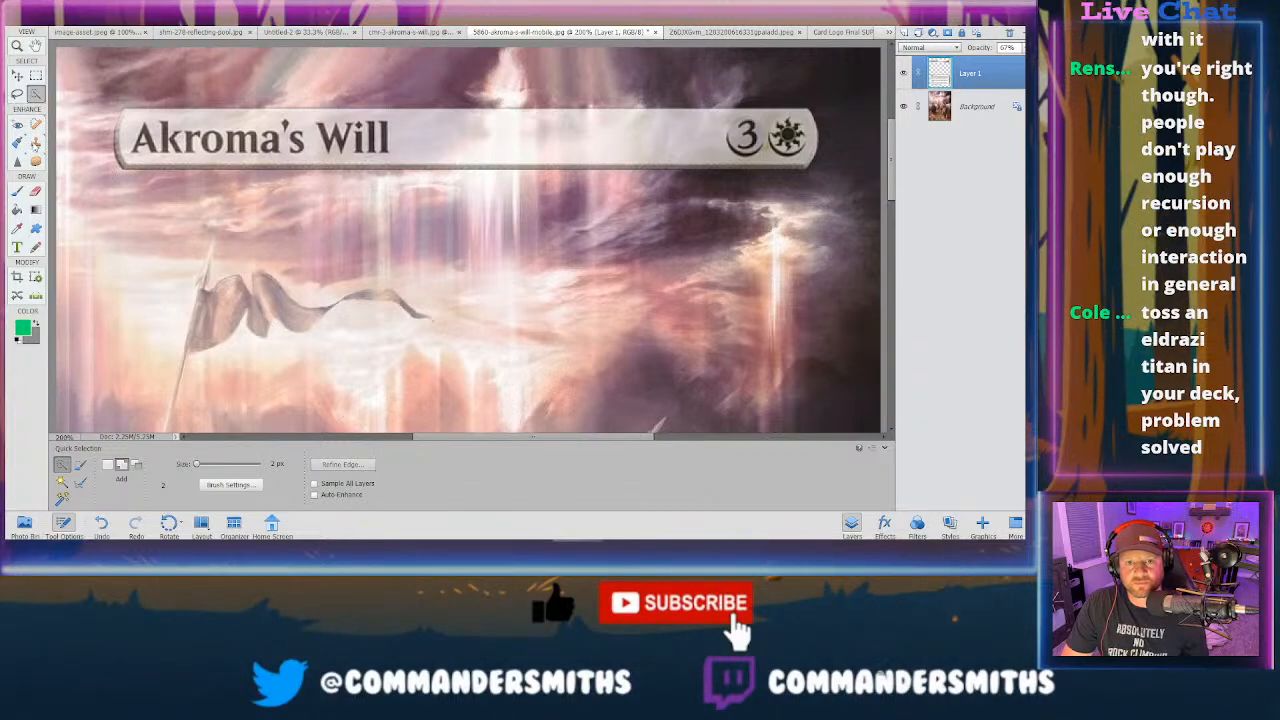
key(s)
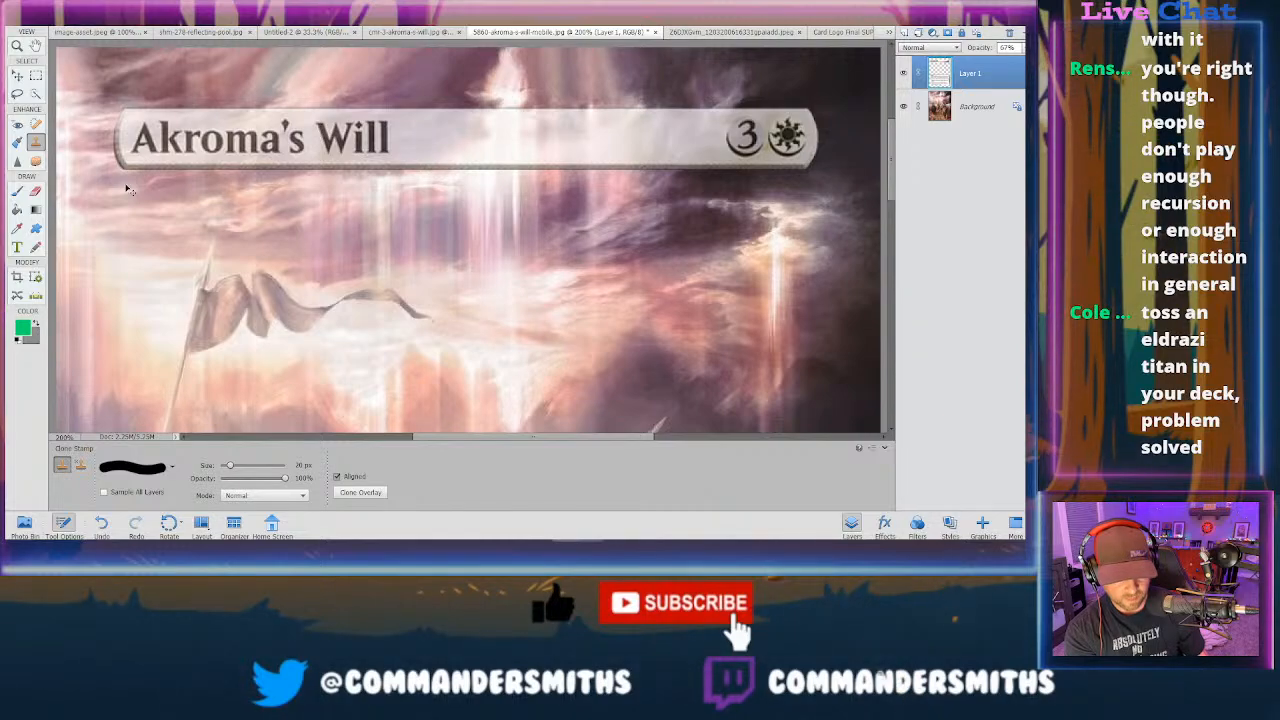
key(ctrl+0)
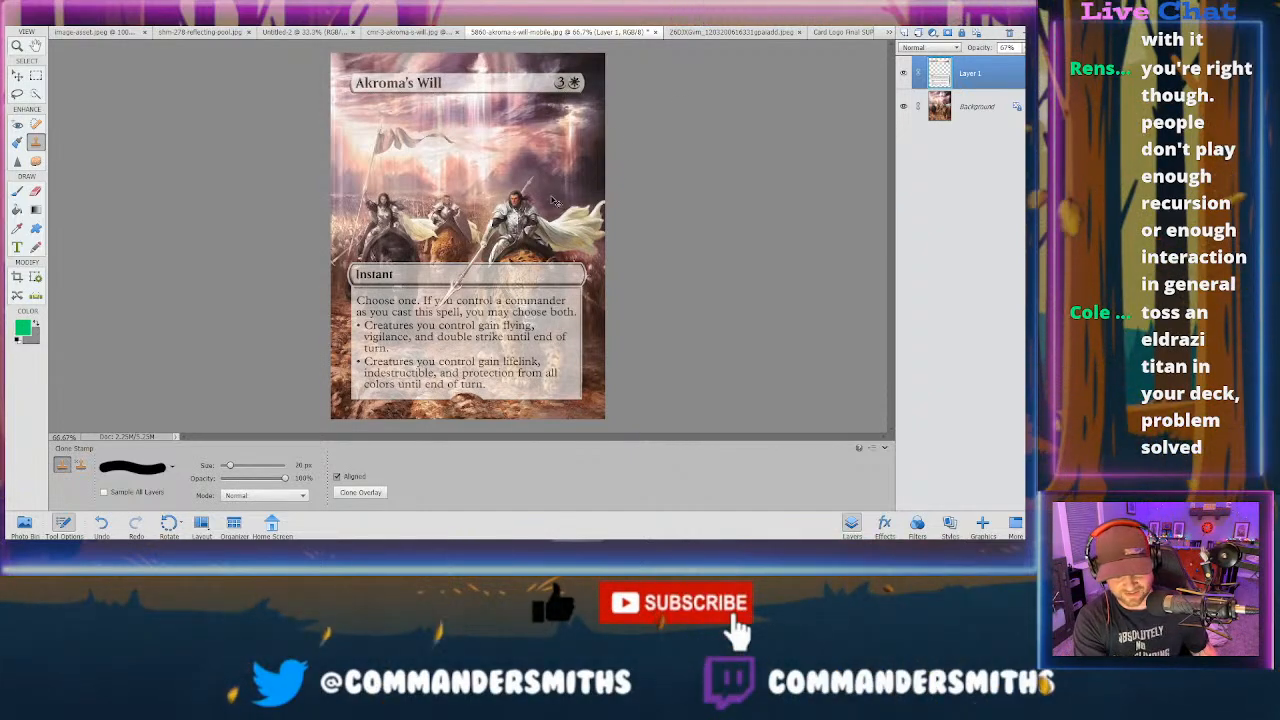
- Clone the light beam over the title bar's lower edge with a soft 17 px Clone Stamp at 57% opacity, and undo the last stroke
key(ctrl+plus)
key(ctrl+plus)
scroll(596, 222, up, 10)
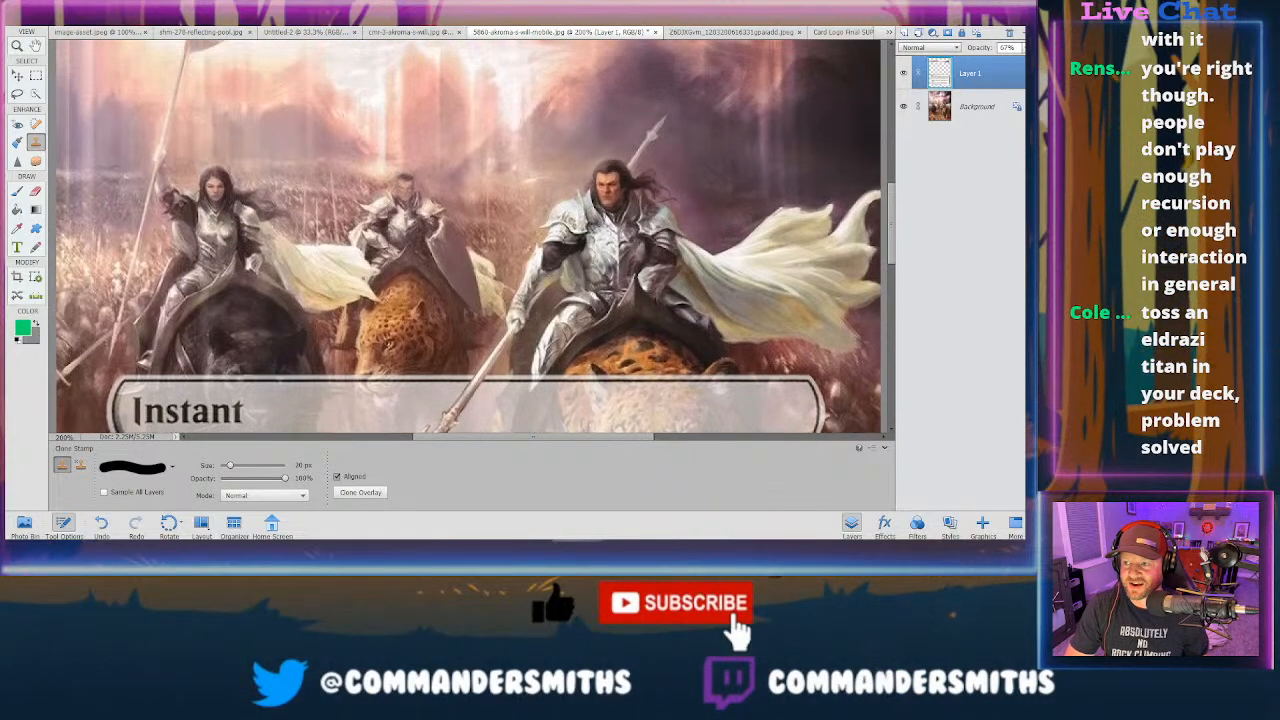
scroll(596, 222, up, 4)
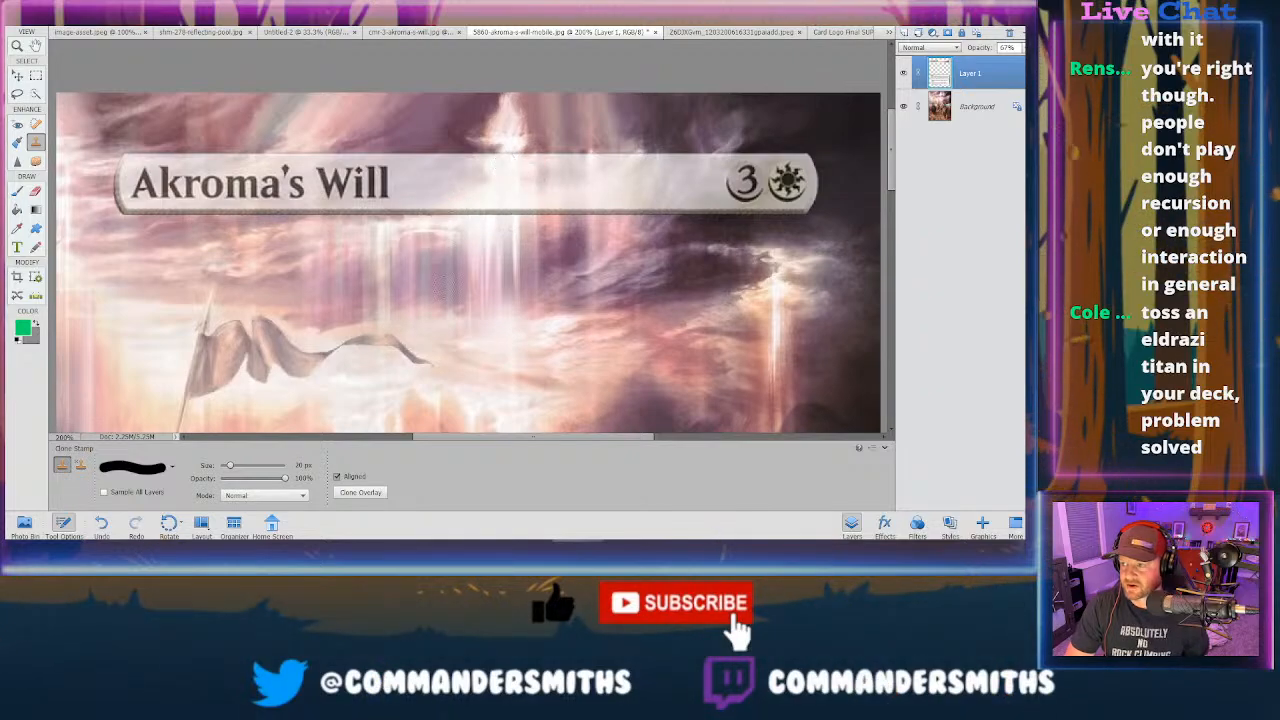
click(140, 468)
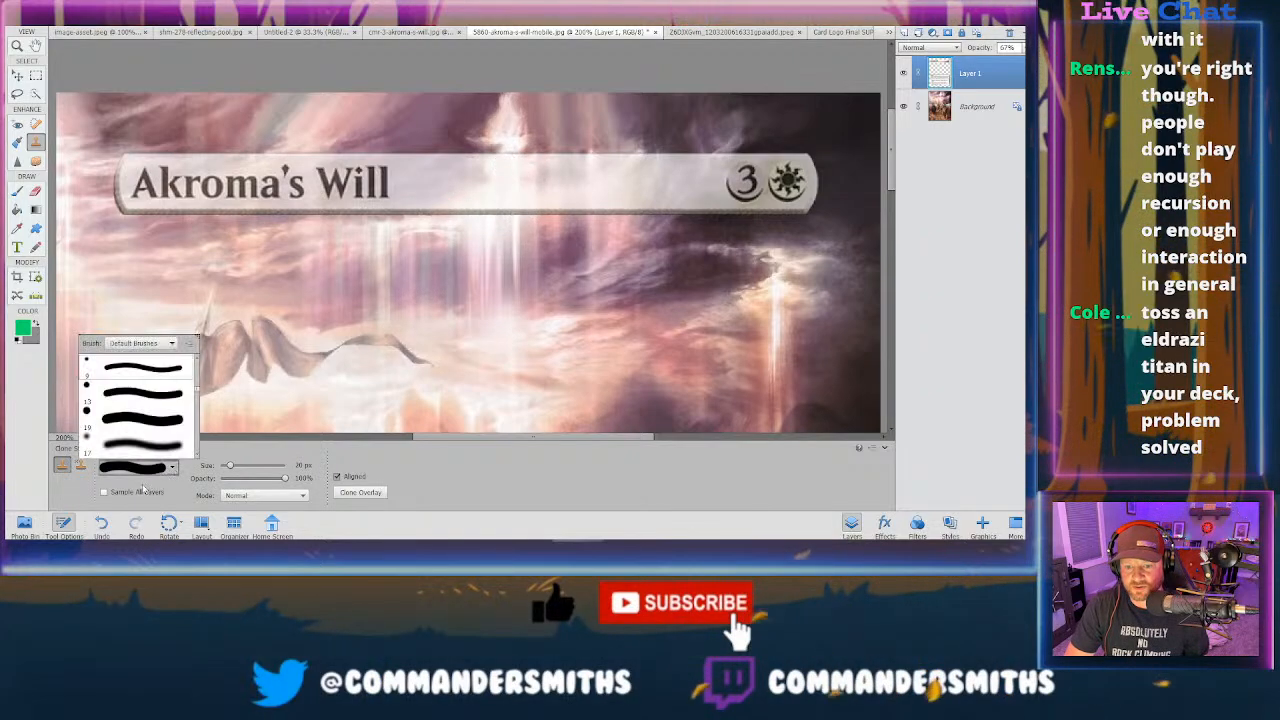
click(257, 479)
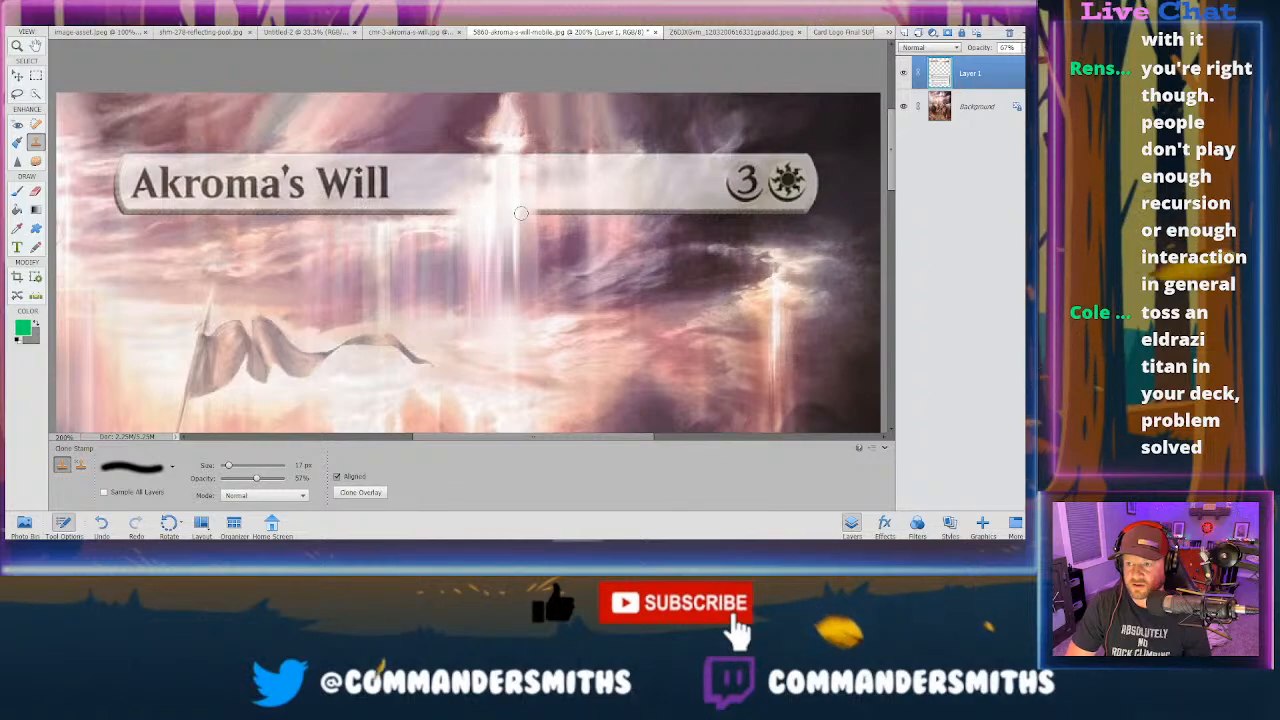
drag(525, 203, 460, 216)
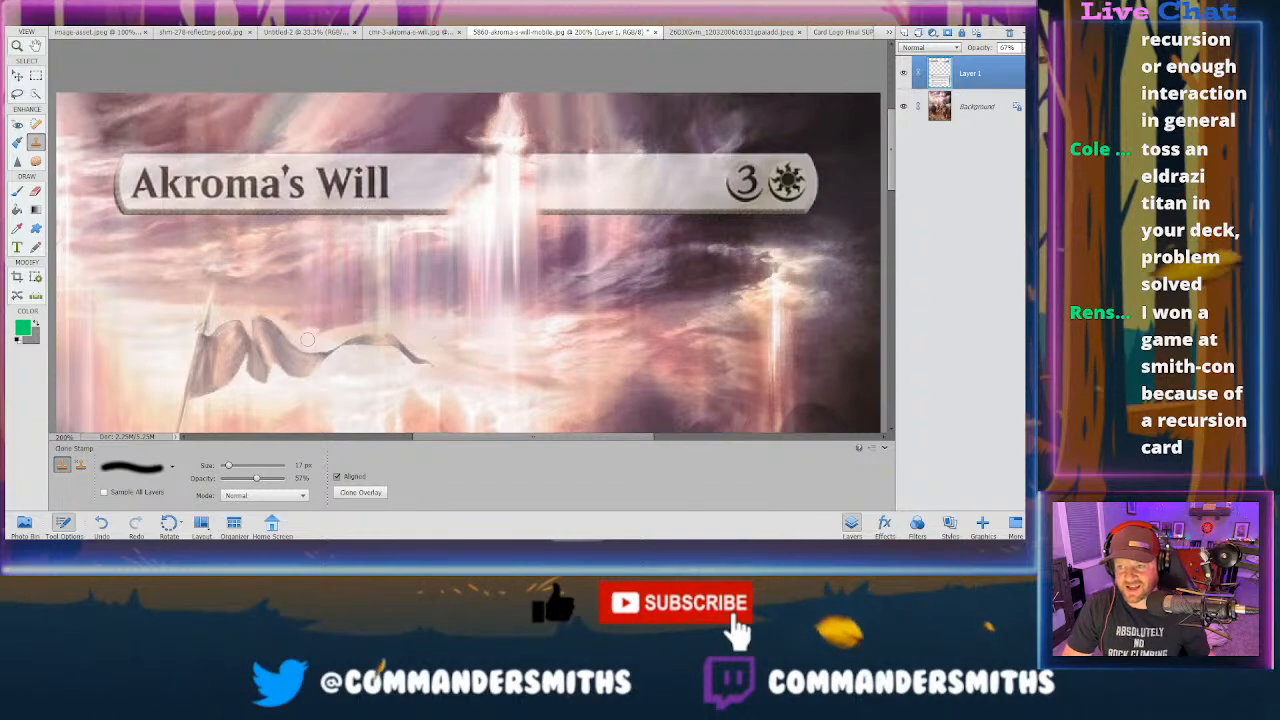
key(ctrl+minus)
key(ctrl+minus)
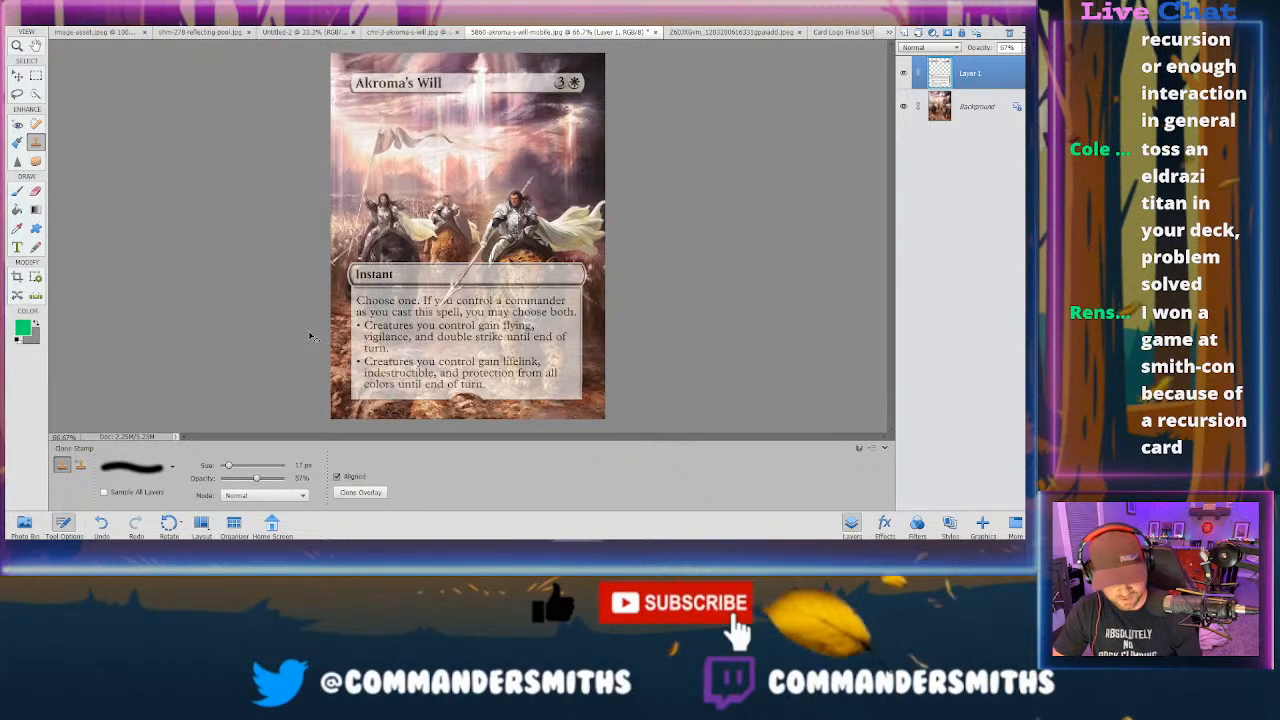
key(ctrl+z)
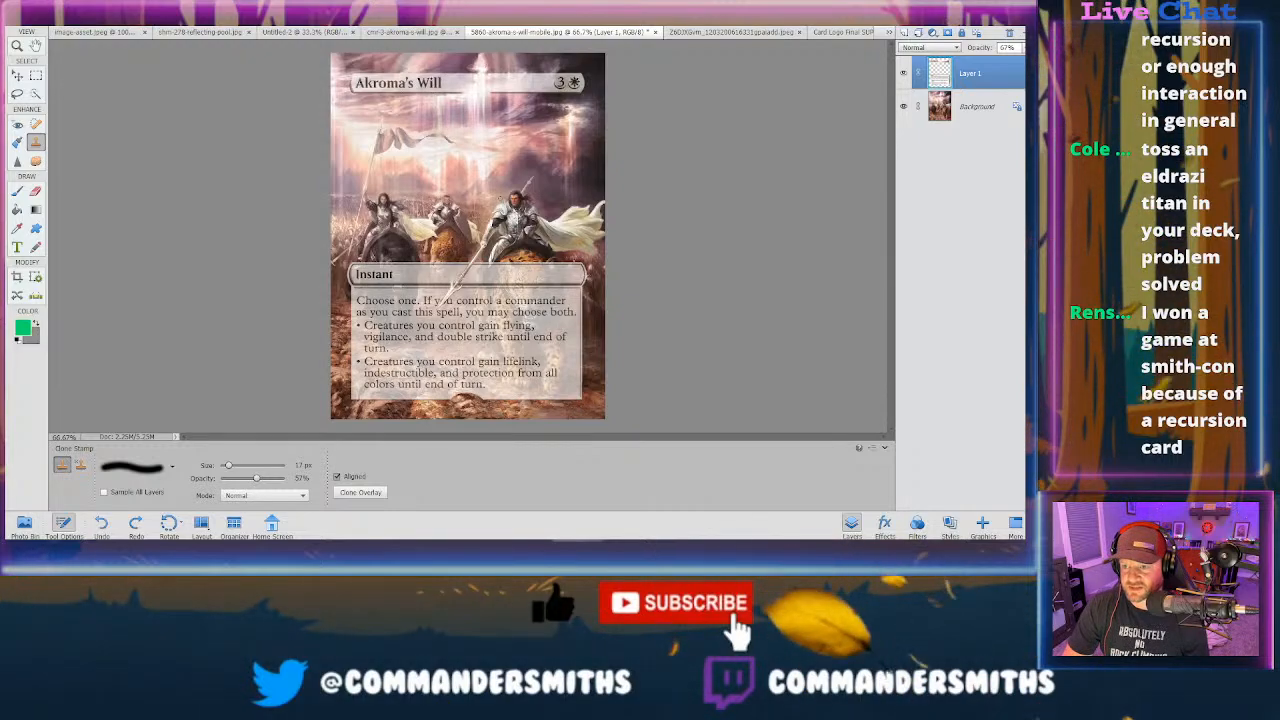
- In the Card Logo document, select the CS sphere logo with the Quick Selection tool enlarged to 500 px
click(845, 32)
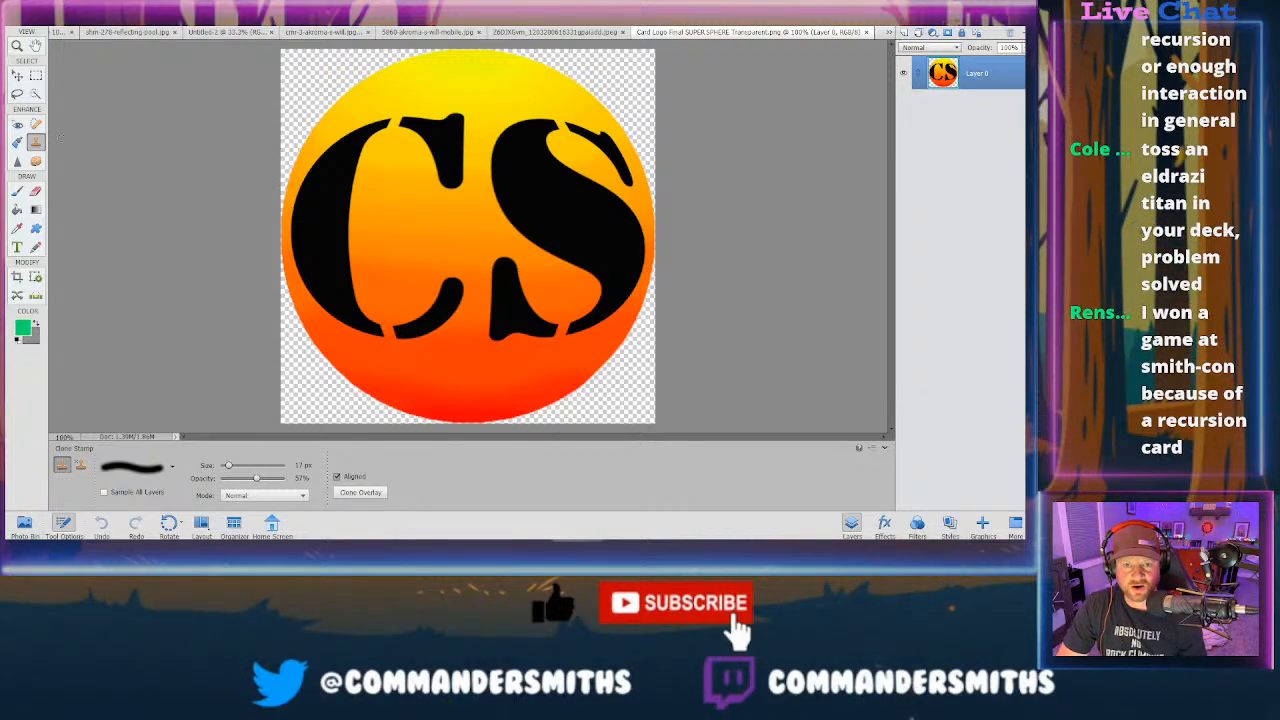
click(35, 94)
key(bracketright)
key(bracketright)
key(bracketright)
key(bracketright)
key(bracketright)
key(bracketright)
key(bracketright)
key(bracketright)
key(bracketright)
key(bracketright)
key(bracketright)
key(bracketright)
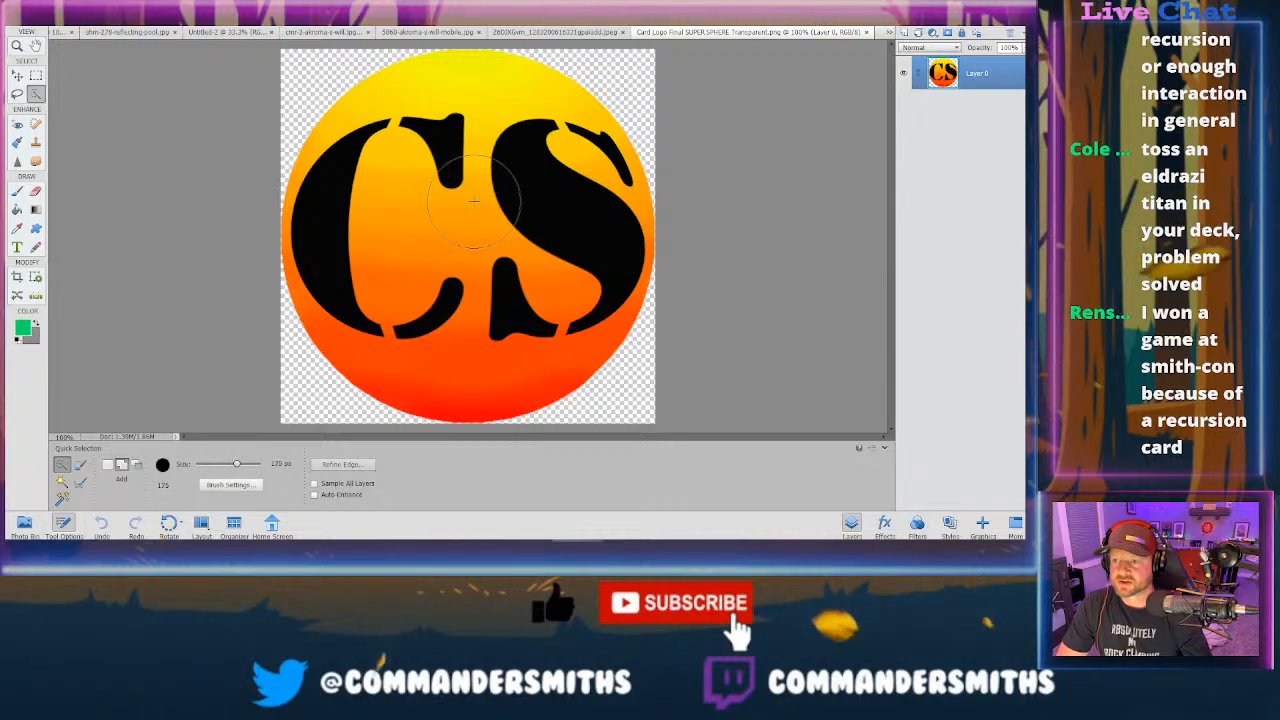
key(bracketright)
click(459, 207)
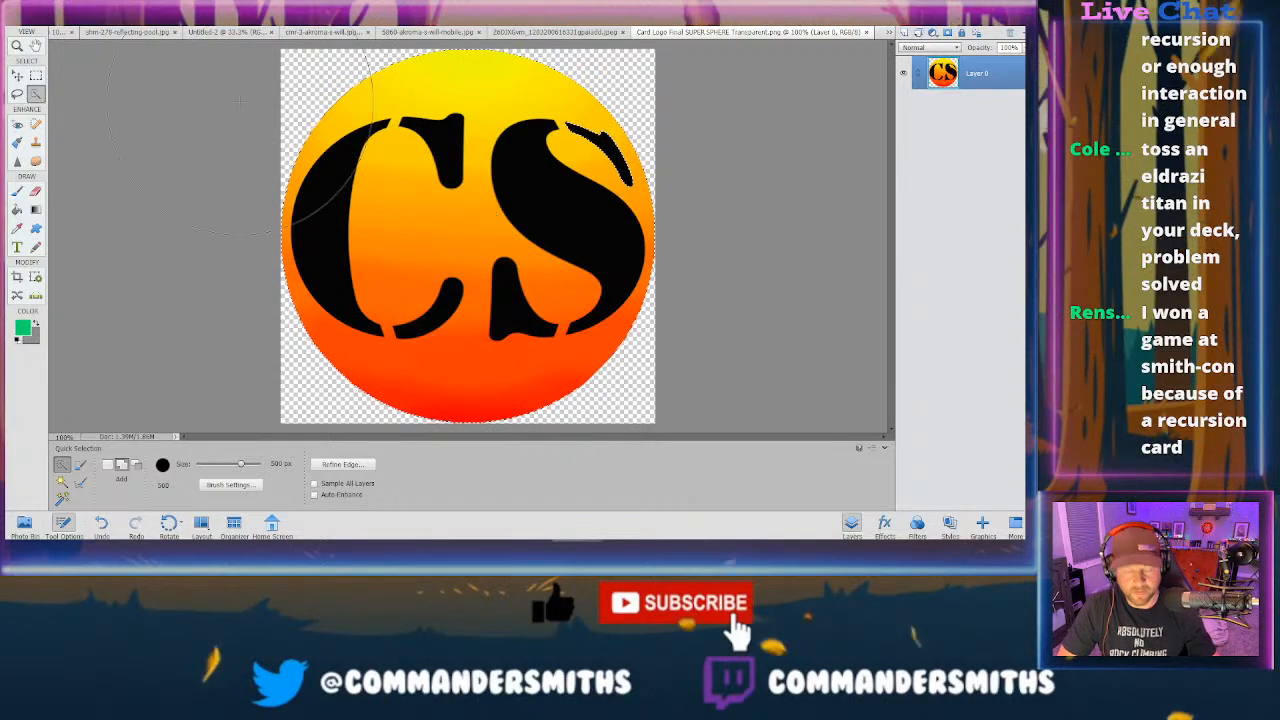
- Paste the incompletely selected CS logo onto the Akroma's Will card and undo the paste
click(590, 33)
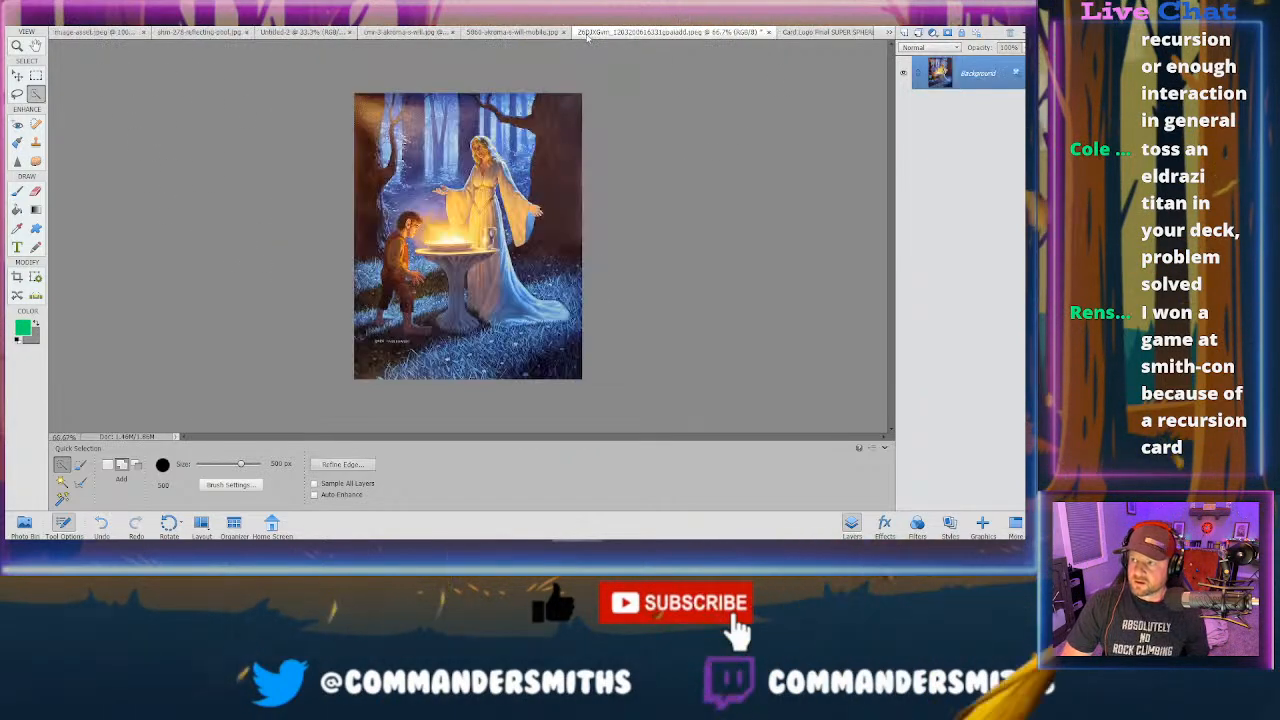
click(474, 32)
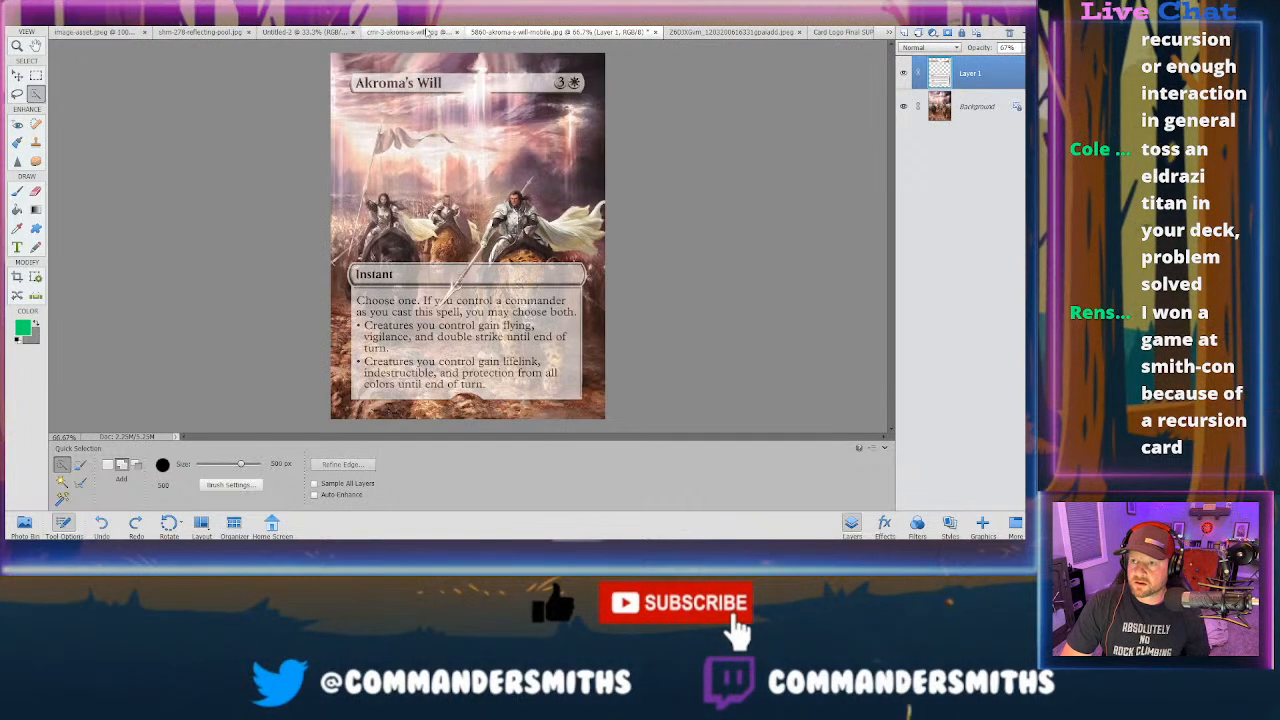
key(ctrl+v)
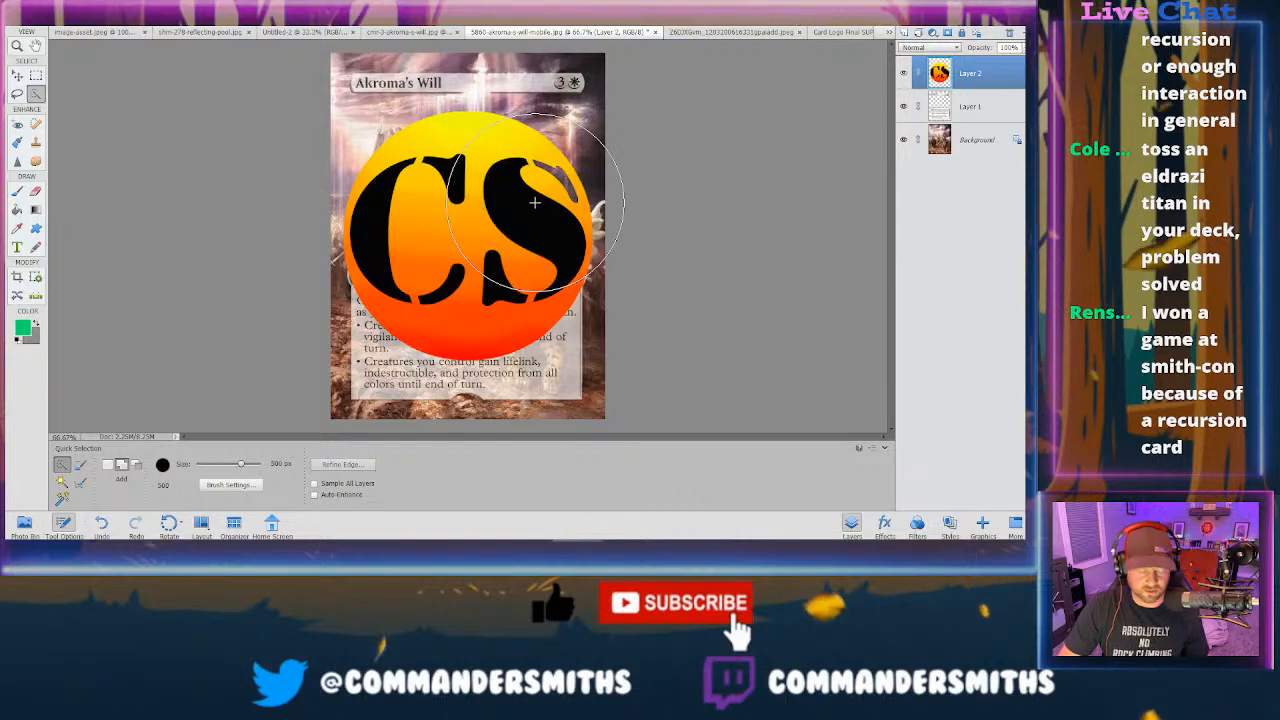
key(ctrl+z)
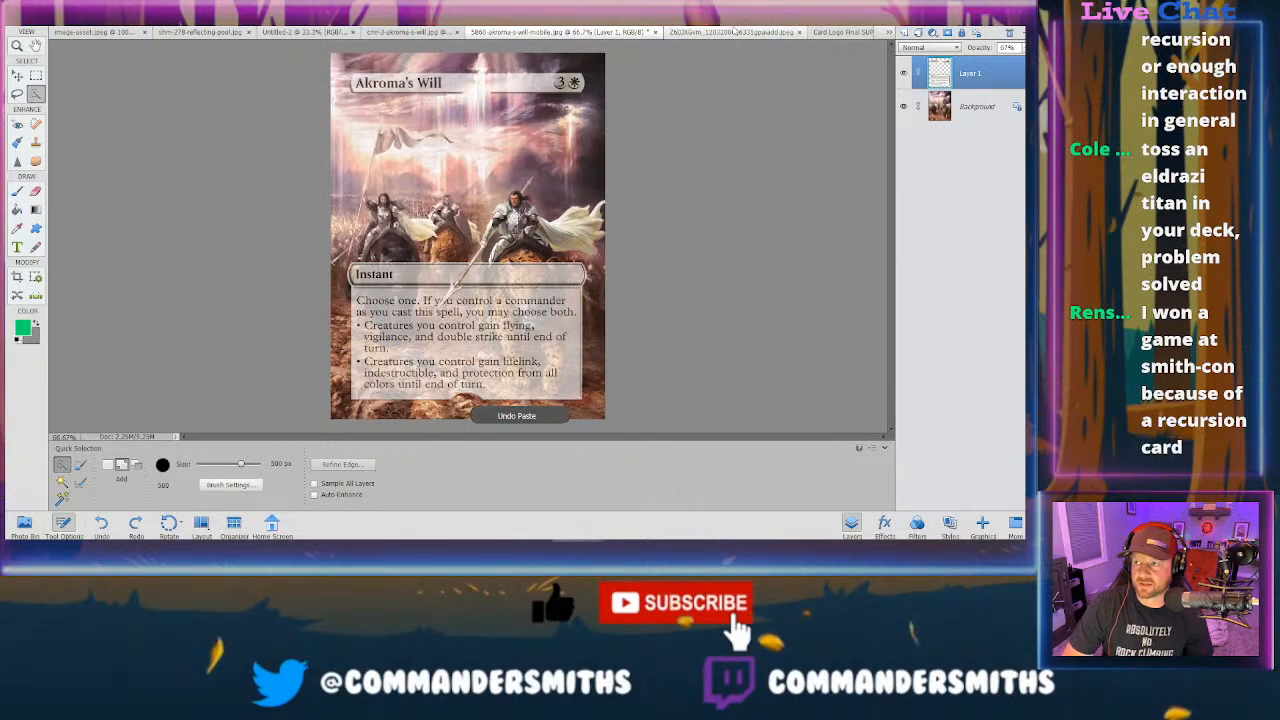
- Add the missing upper part of the S to the logo selection, and paste the complete logo onto the Akroma's Will card
click(840, 32)
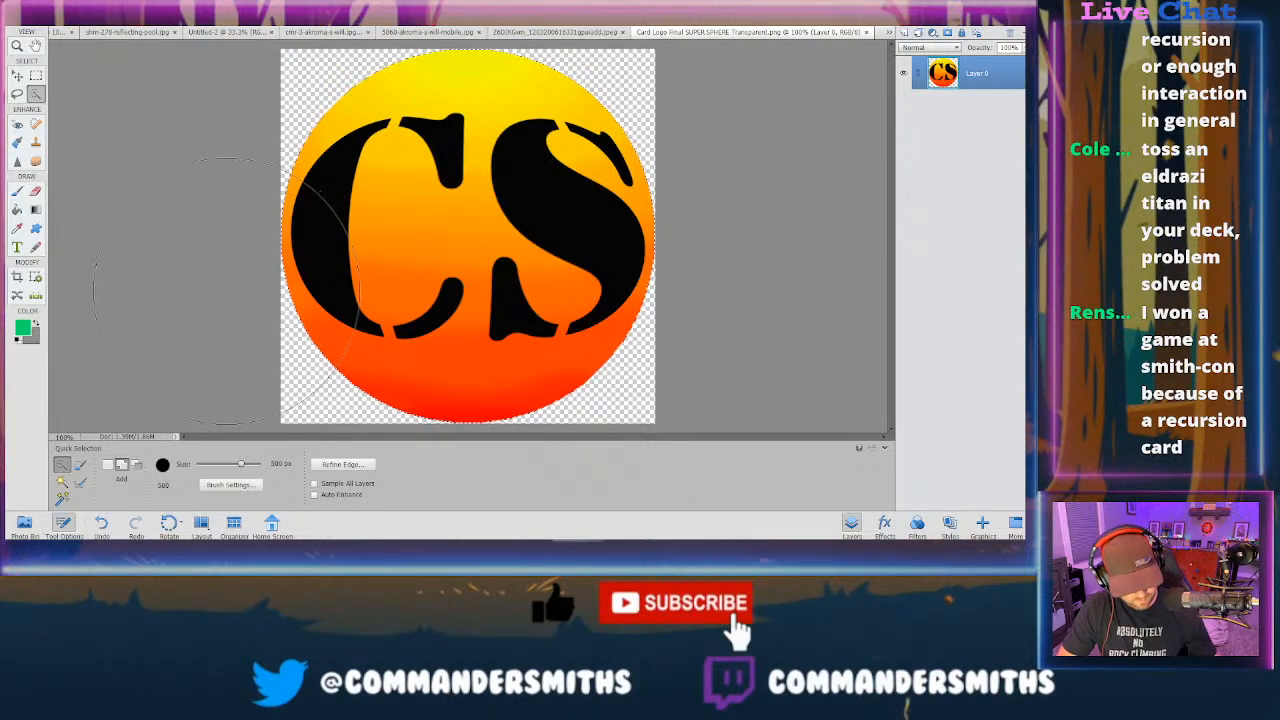
click(495, 32)
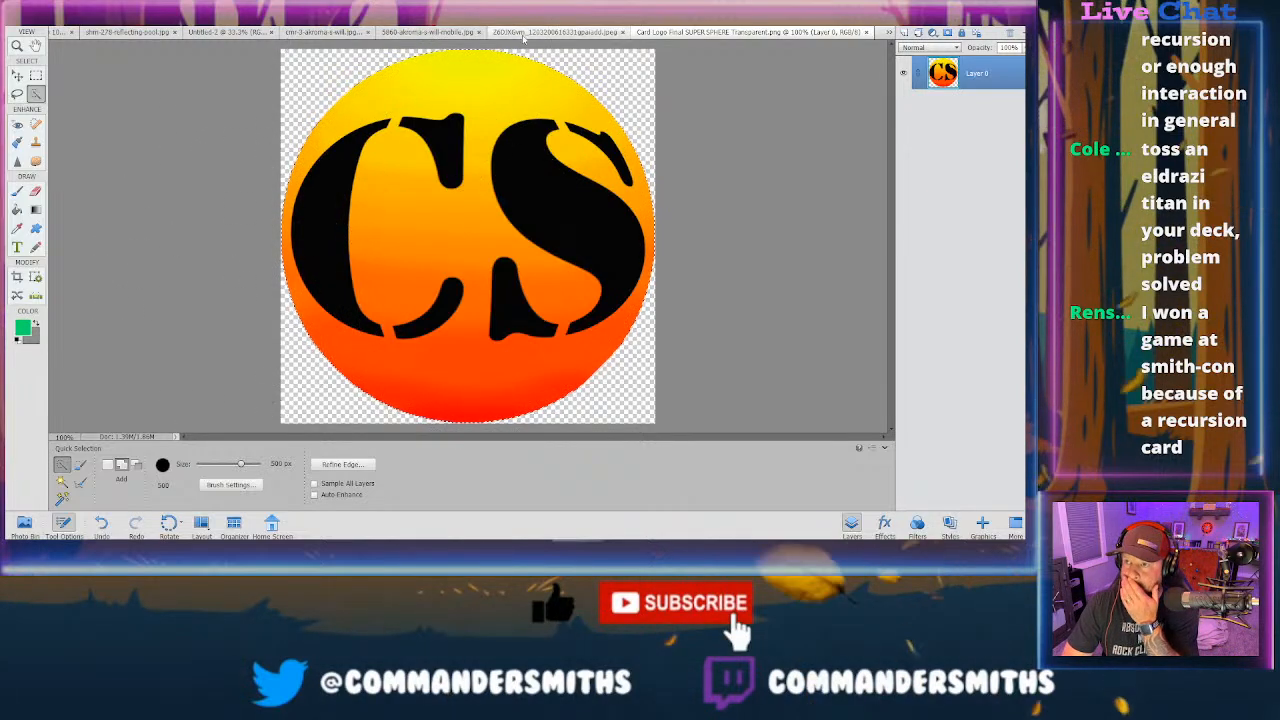
click(494, 32)
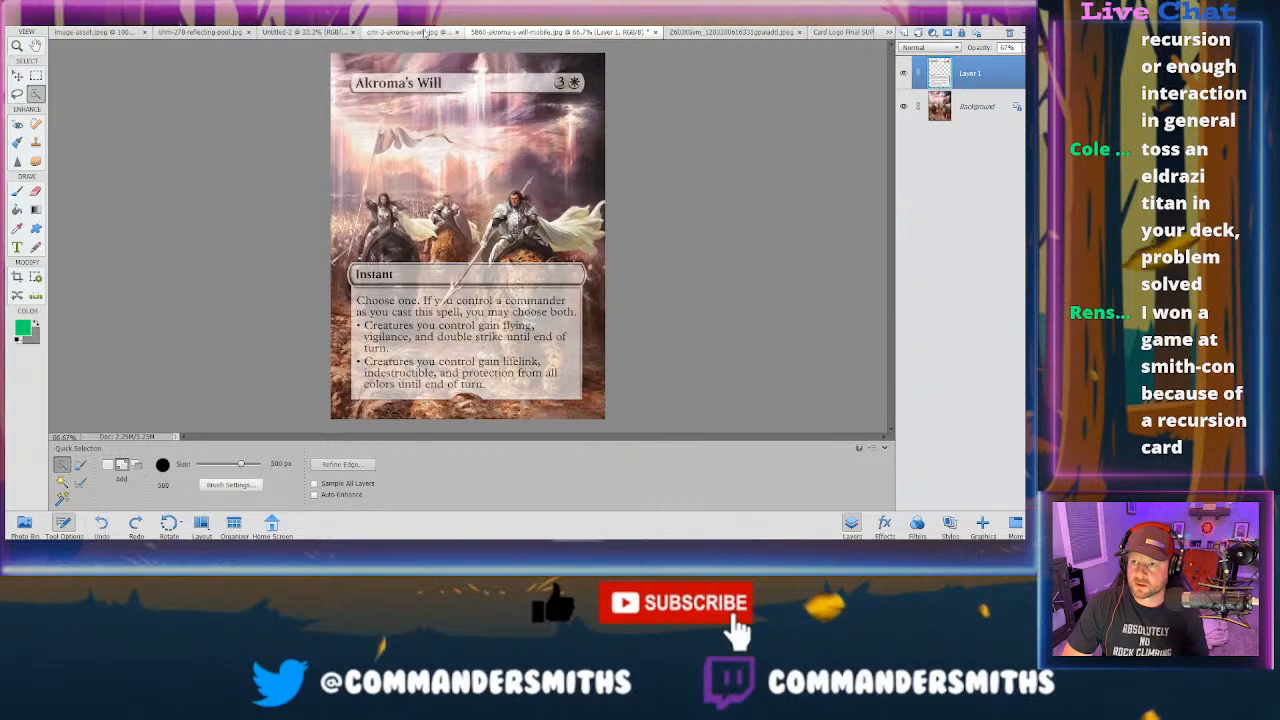
key(ctrl+v)
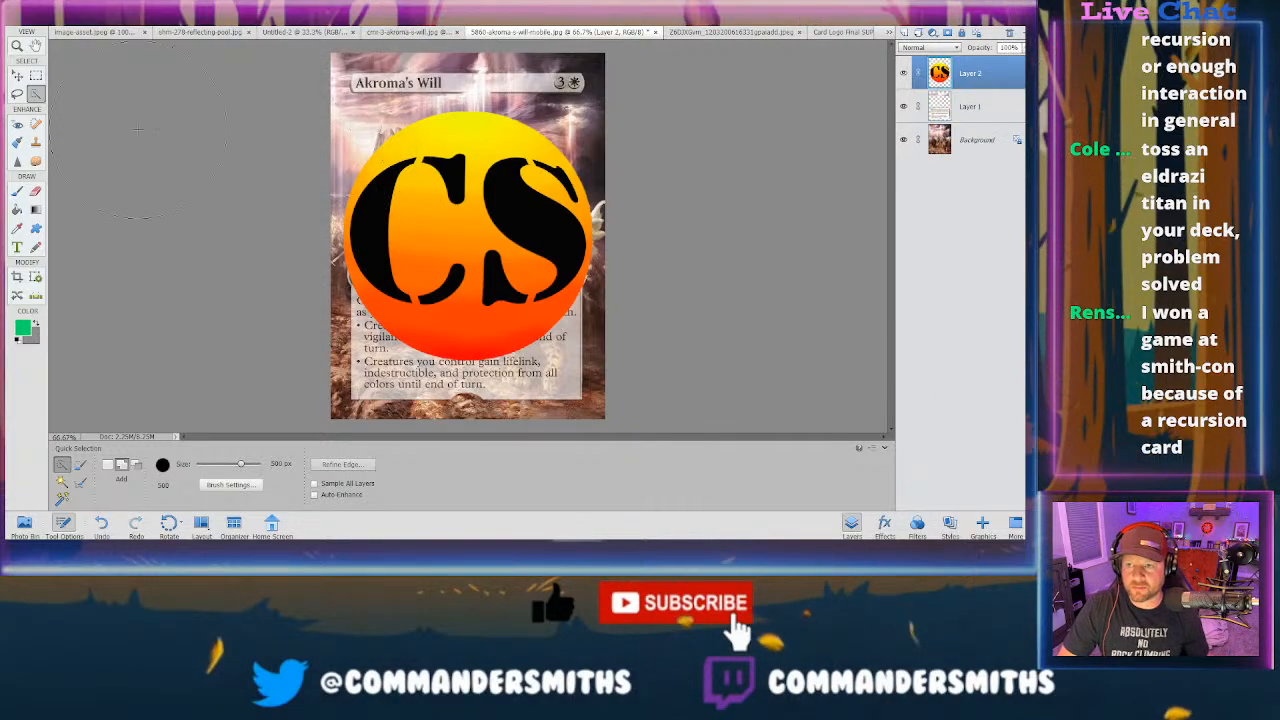
- Scale the pasted CS logo down proportionally to about 30% and move it up onto the card's artwork
click(17, 76)
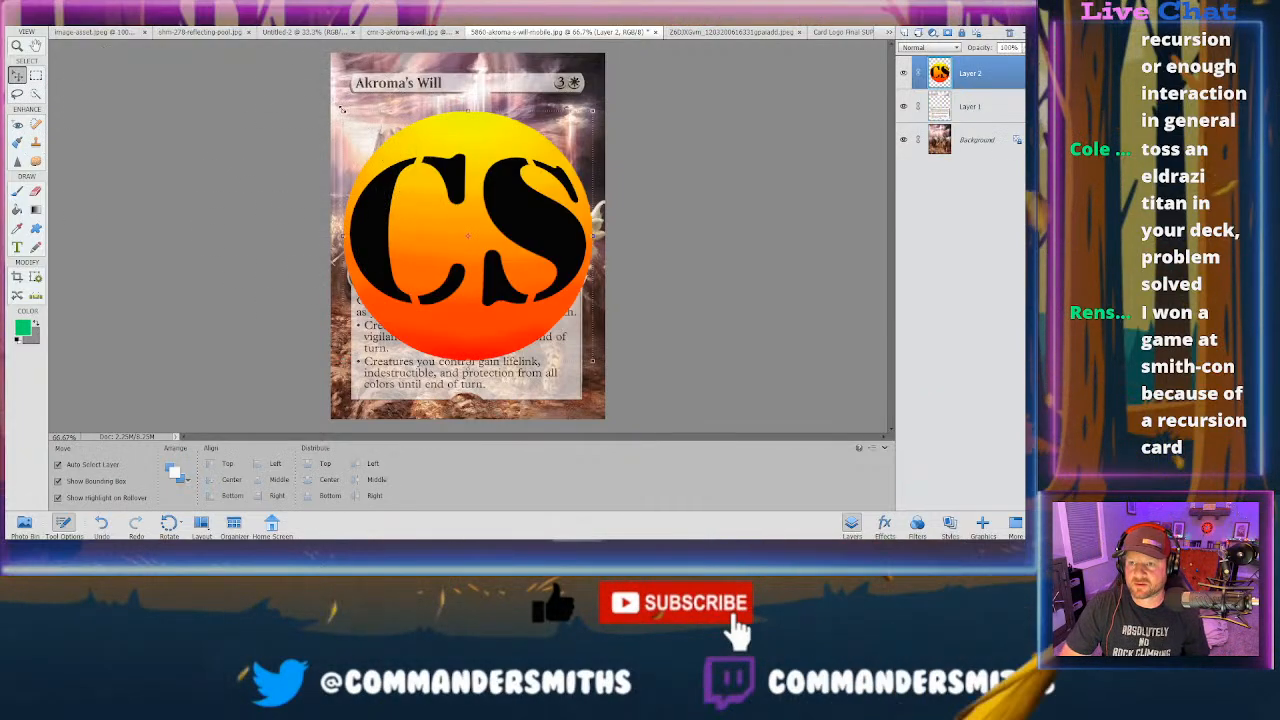
drag(346, 111, 486, 254)
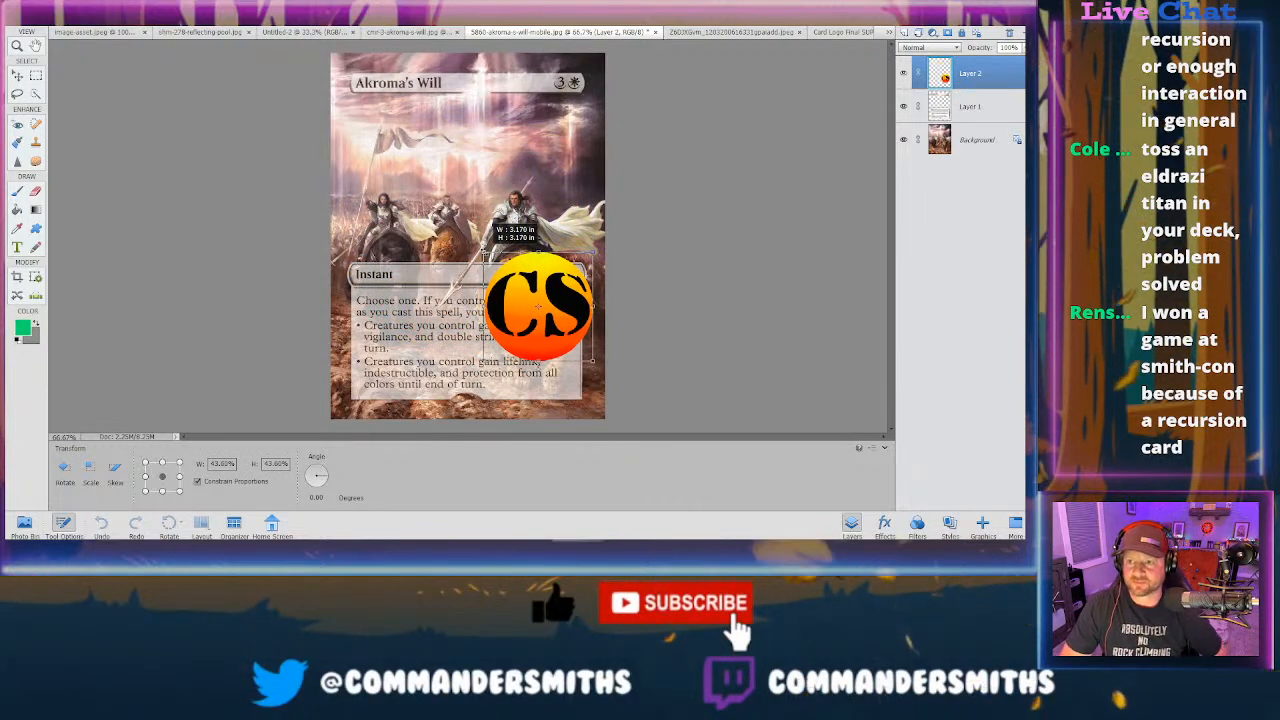
drag(486, 254, 520, 283)
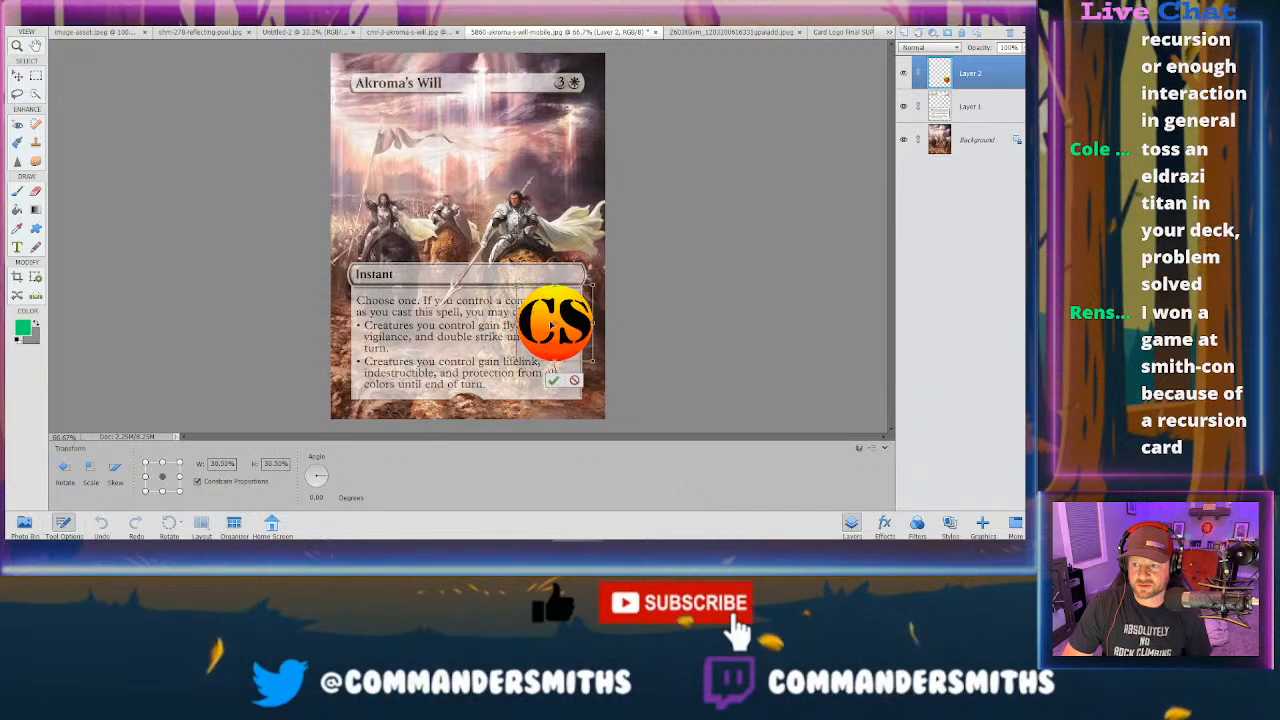
drag(559, 328, 432, 196)
key(ctrl+plus)
key(ctrl+plus)
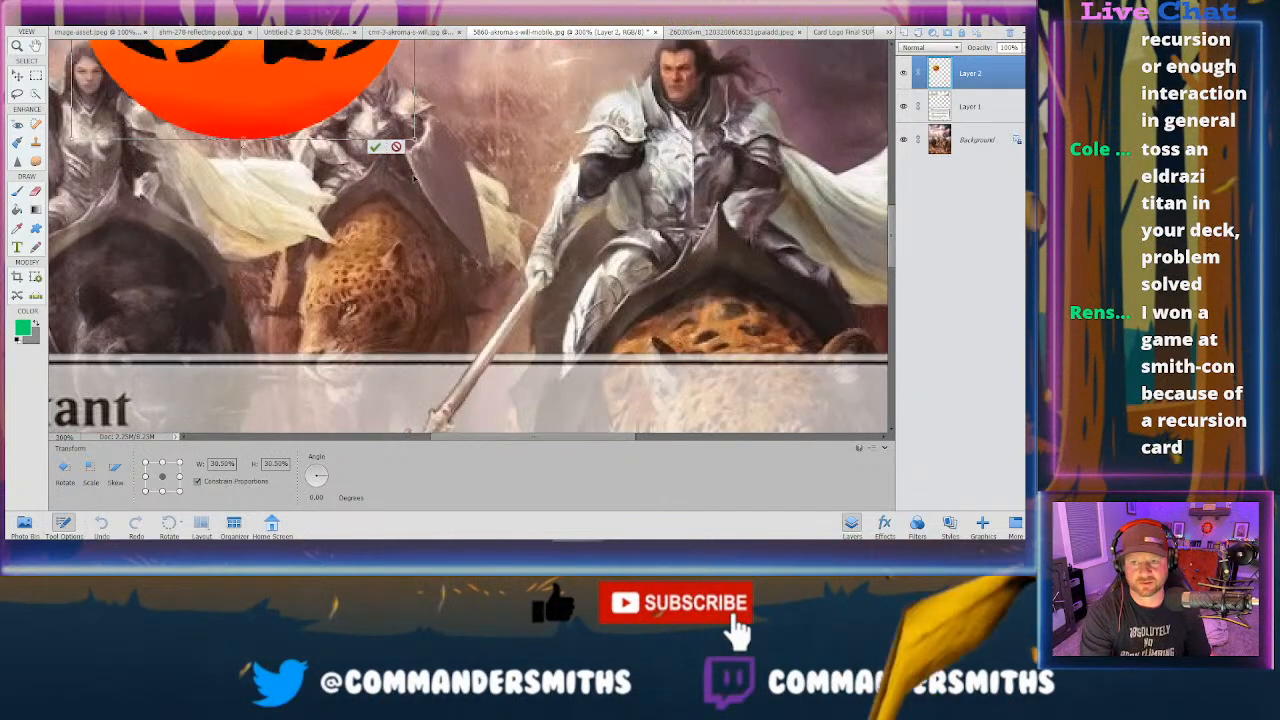
key(ctrl+plus)
scroll(200, 268, up, 8)
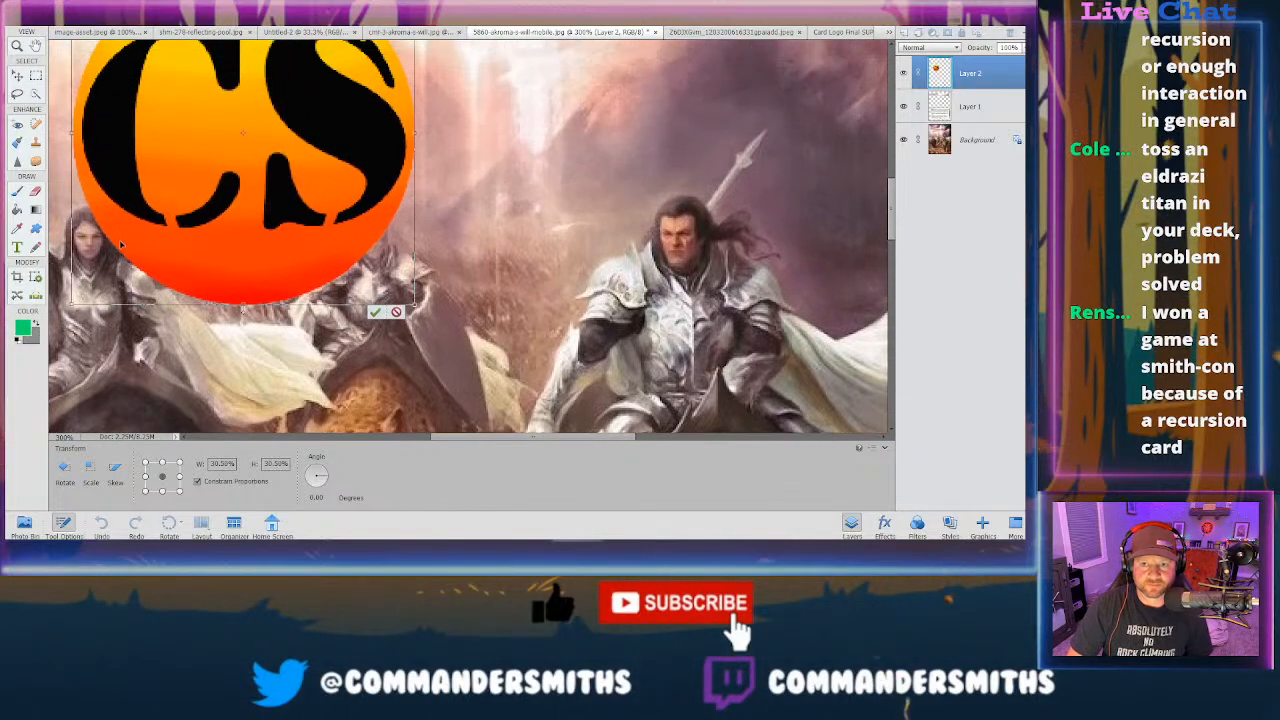
- Shrink the CS logo to about 4.5%, place it on the banner beside the flagpole and rotate it about 13.5 degrees
drag(200, 268, 127, 185)
drag(343, 58, 150, 252)
drag(96, 304, 270, 158)
drag(213, 221, 133, 188)
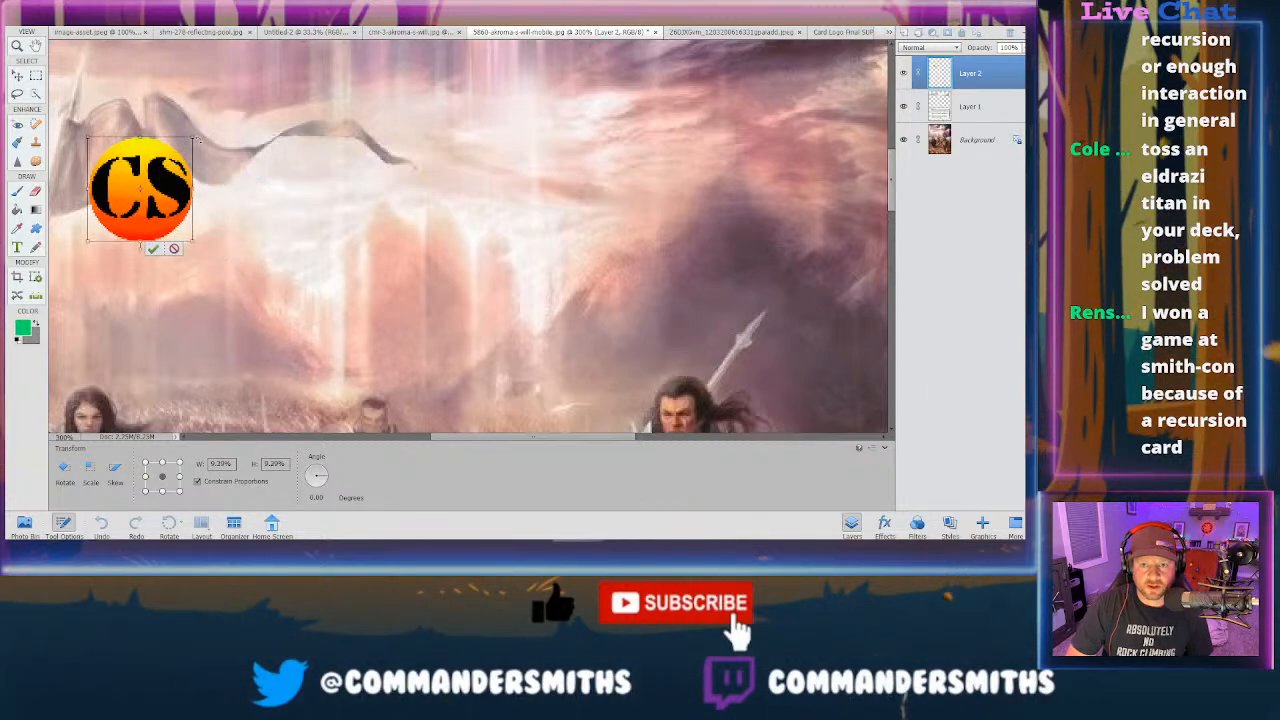
drag(193, 137, 86, 159)
scroll(409, 354, left, 3)
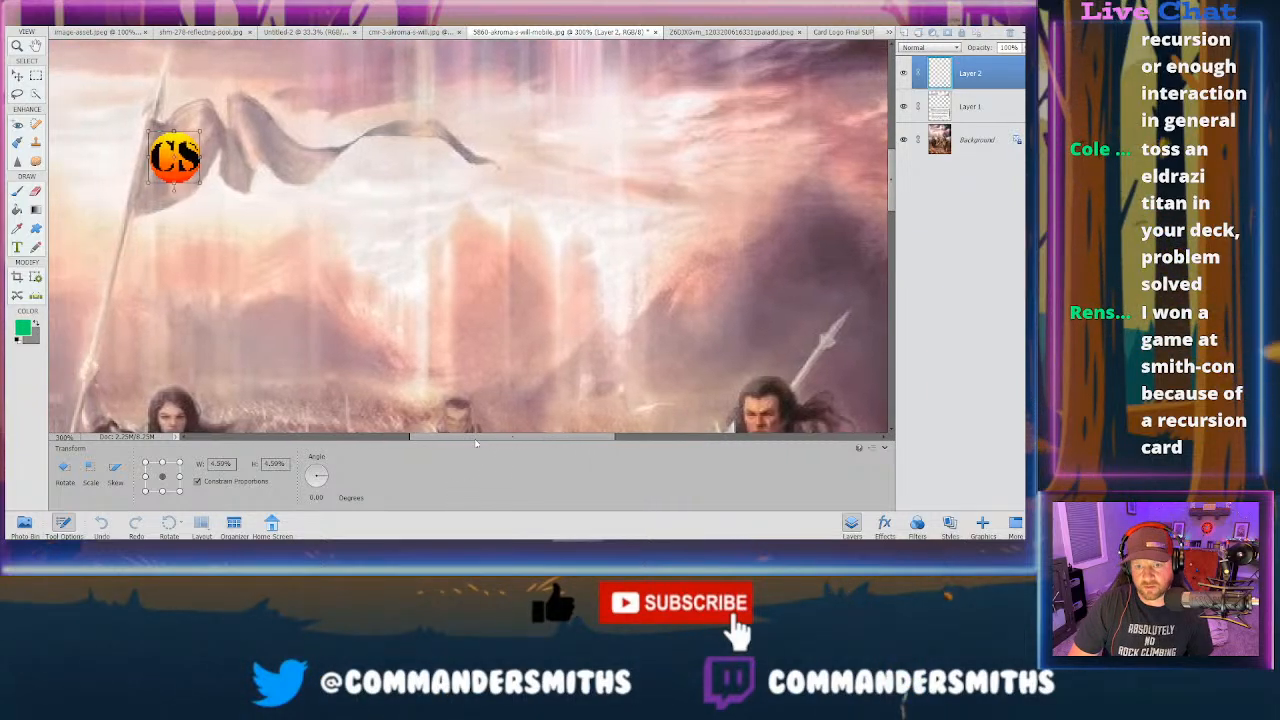
drag(232, 127, 259, 114)
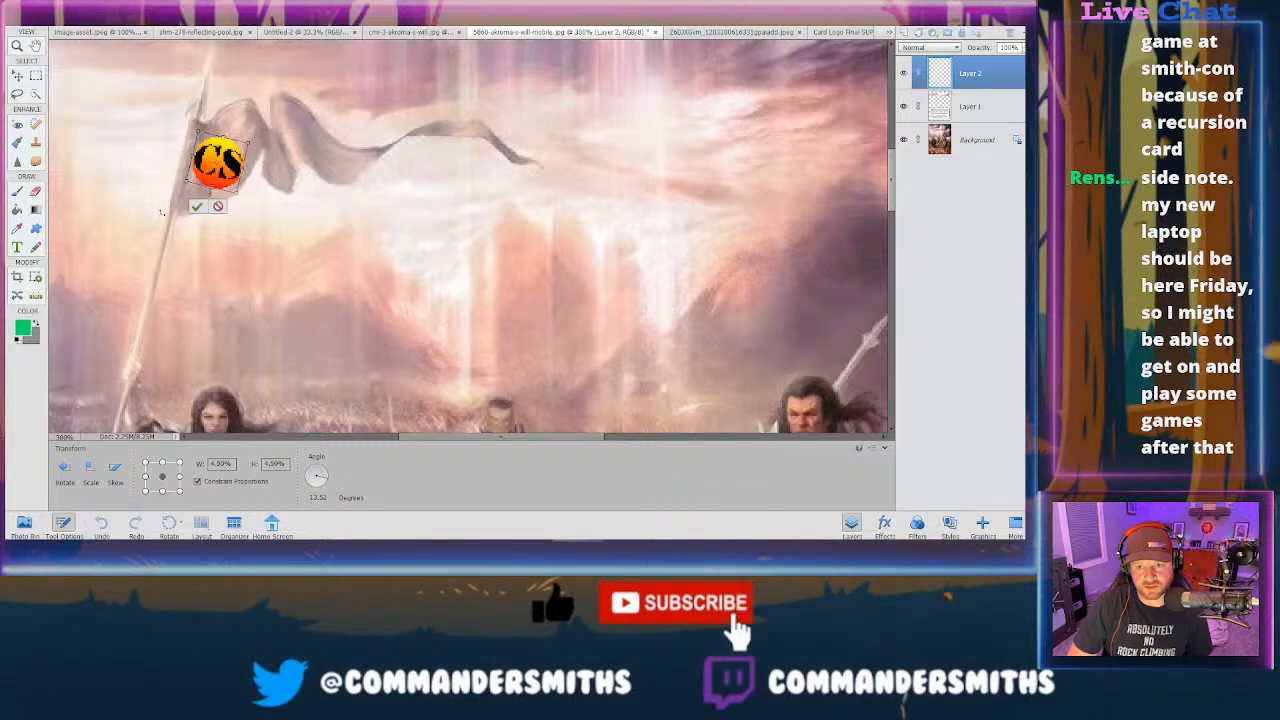
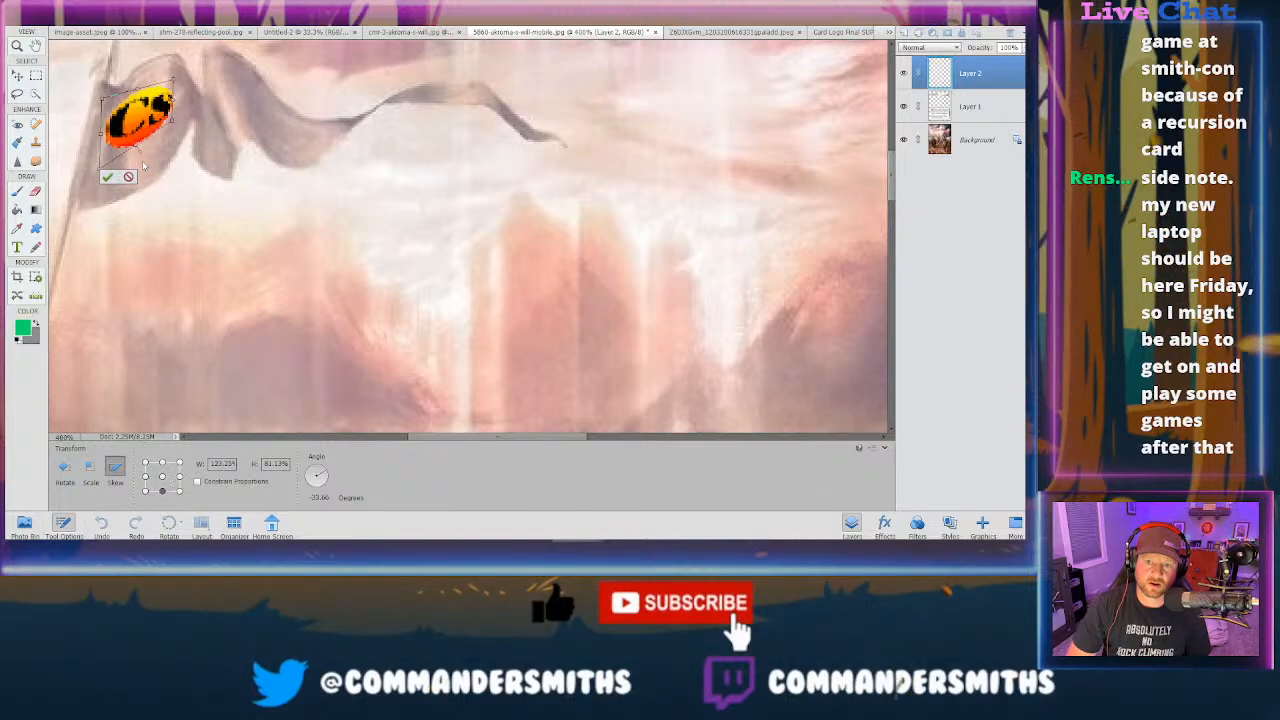
- Skew the CS logo to follow the slanted cloth of the banner and apply the transformation
drag(137, 148, 102, 179)
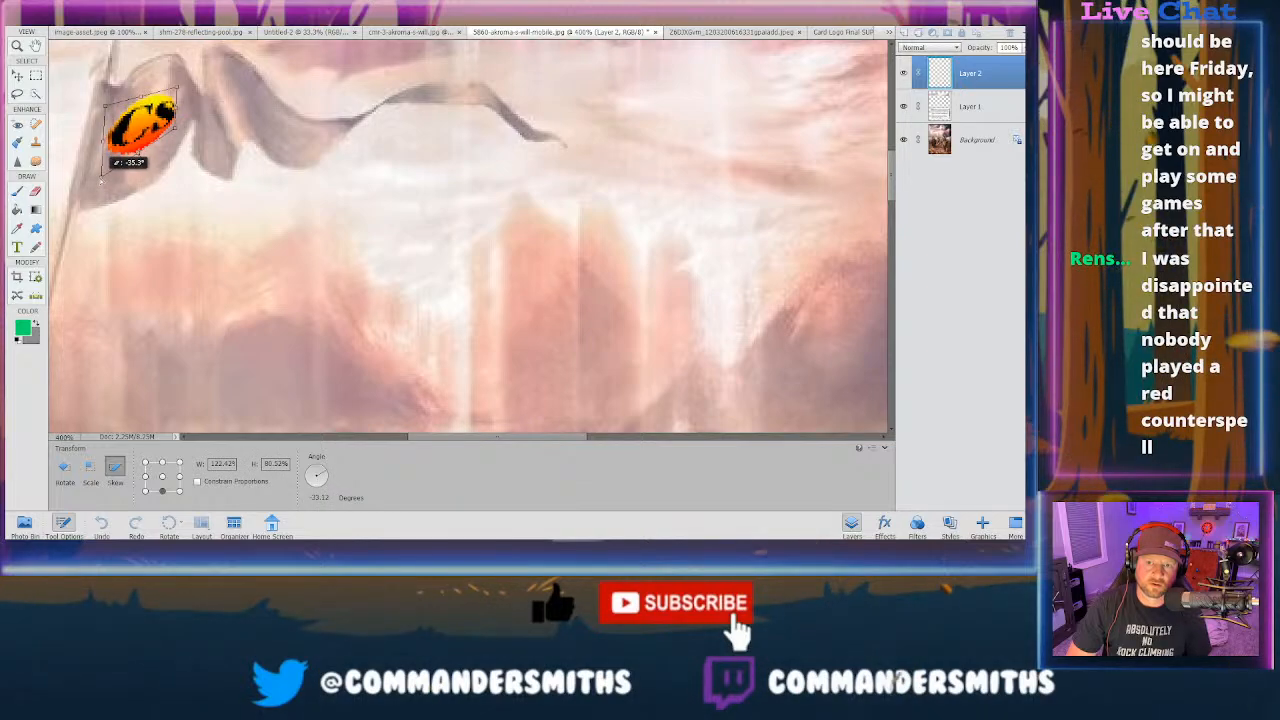
click(107, 188)
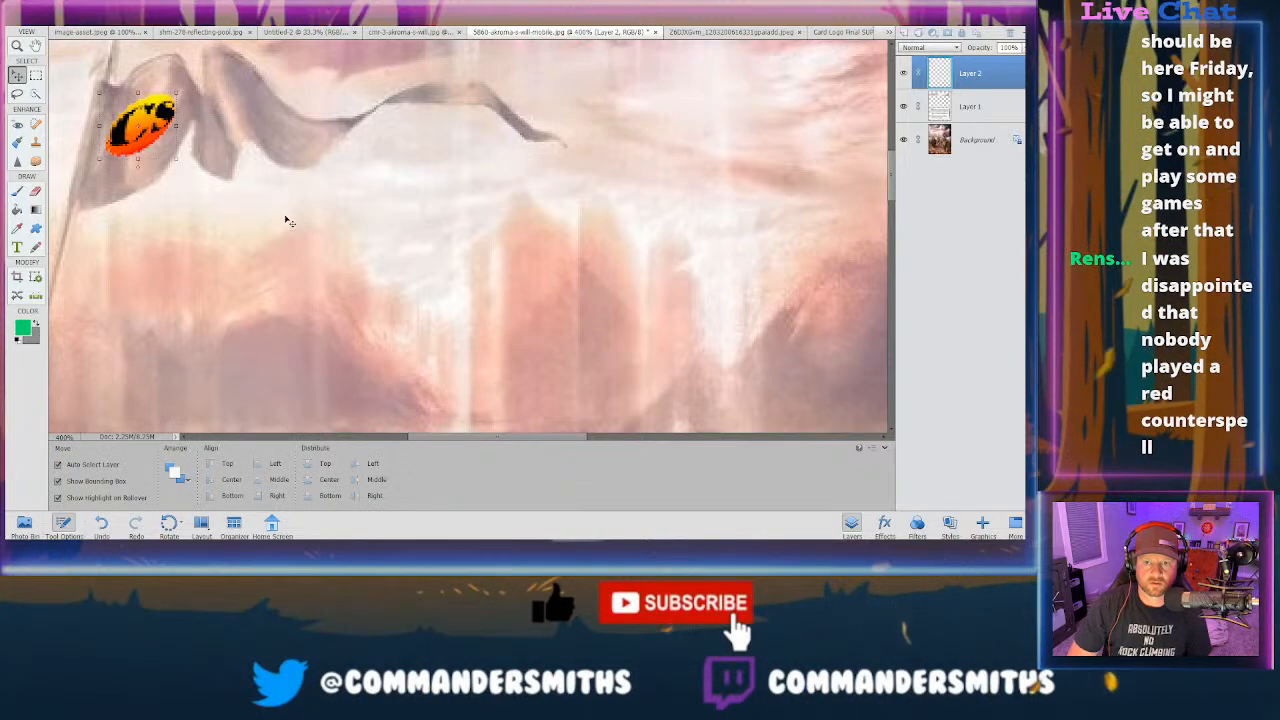
click(286, 219)
- Lower the opacity of the CS logo layer to about 45% so it blends into the banner
key(ctrl+minus)
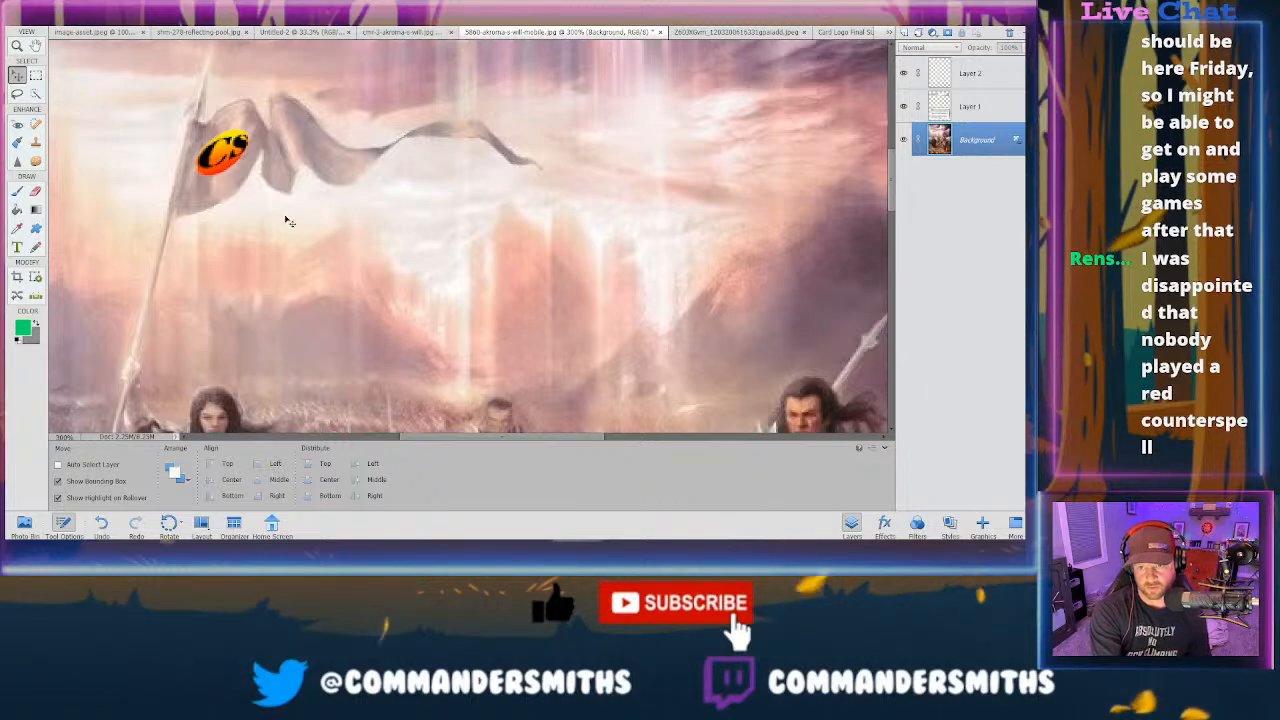
key(ctrl+minus)
key(ctrl+minus)
key(ctrl)
click(388, 212)
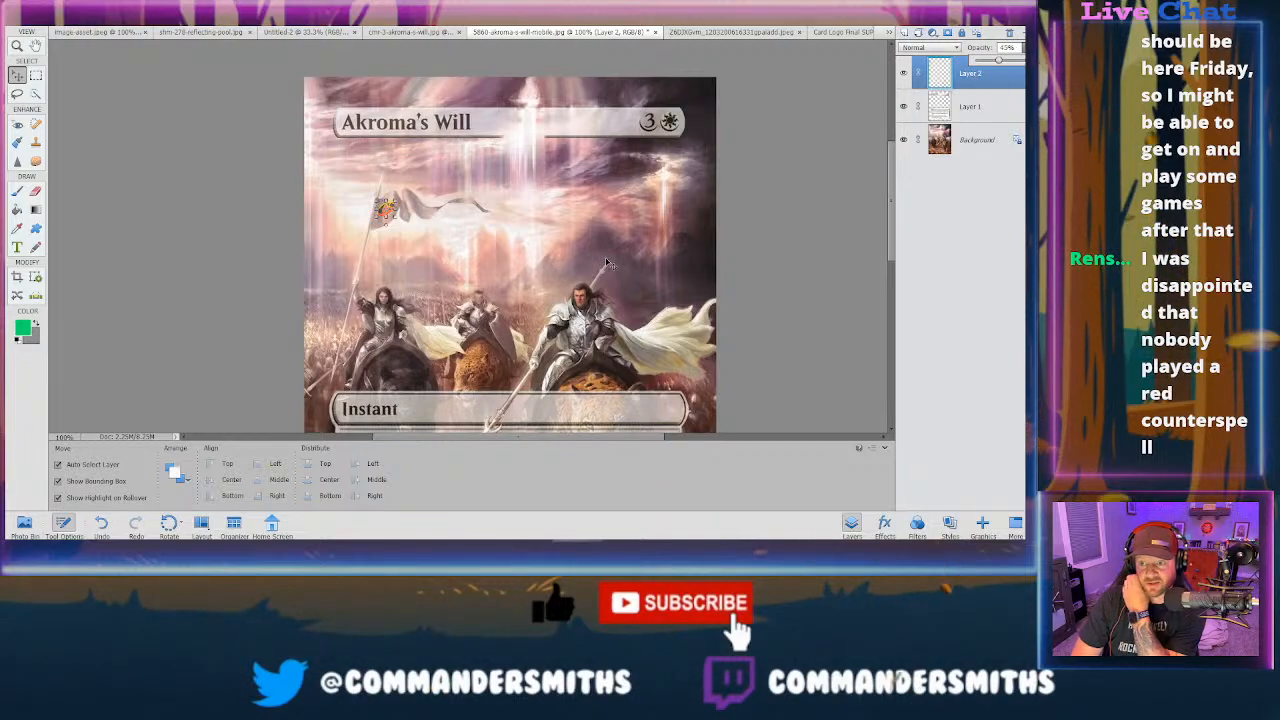
click(541, 263)
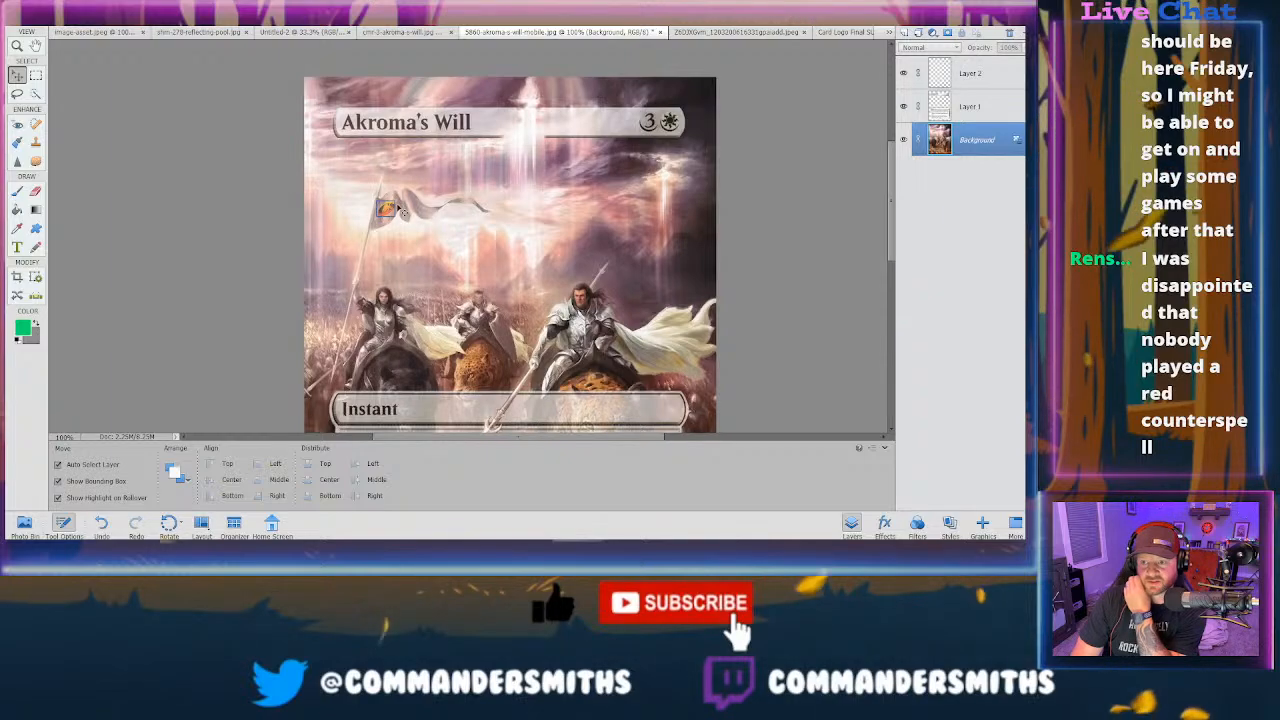
- Skew the faded CS logo again with unconstrained proportions, stretching it taller to match the banner's folds, and apply the transformation
scroll(387, 208, up, 4)
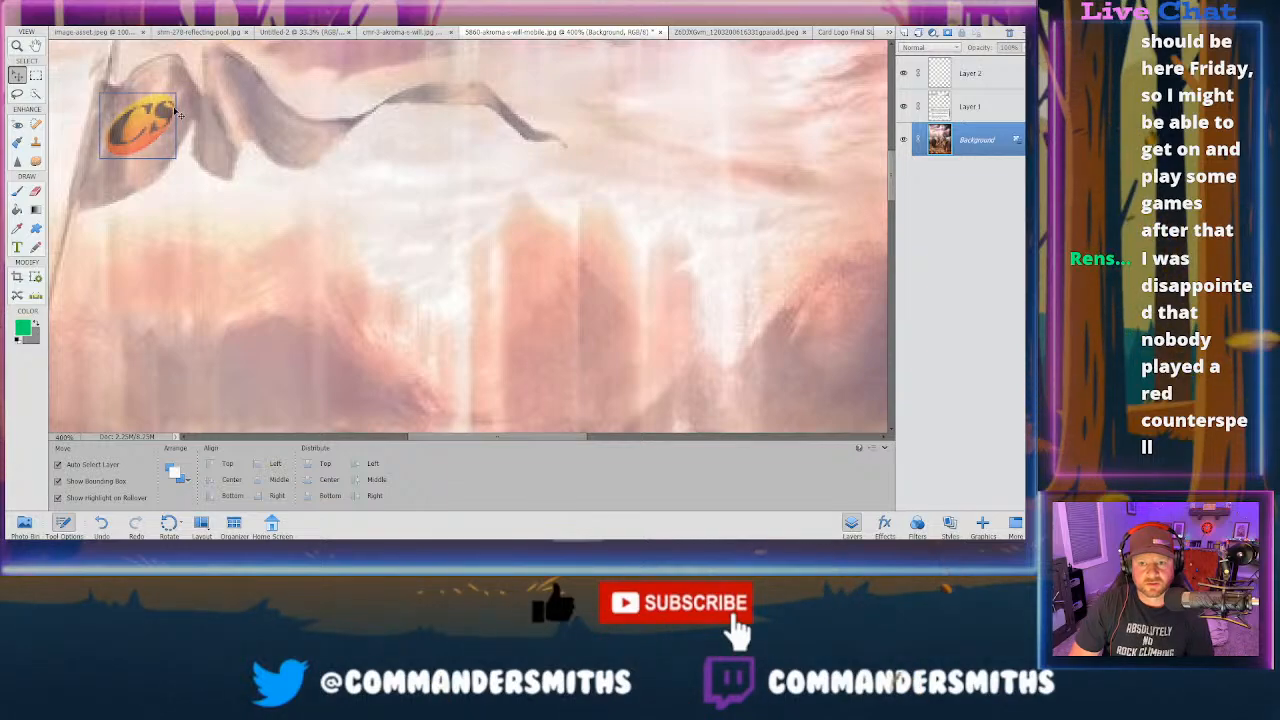
click(141, 160)
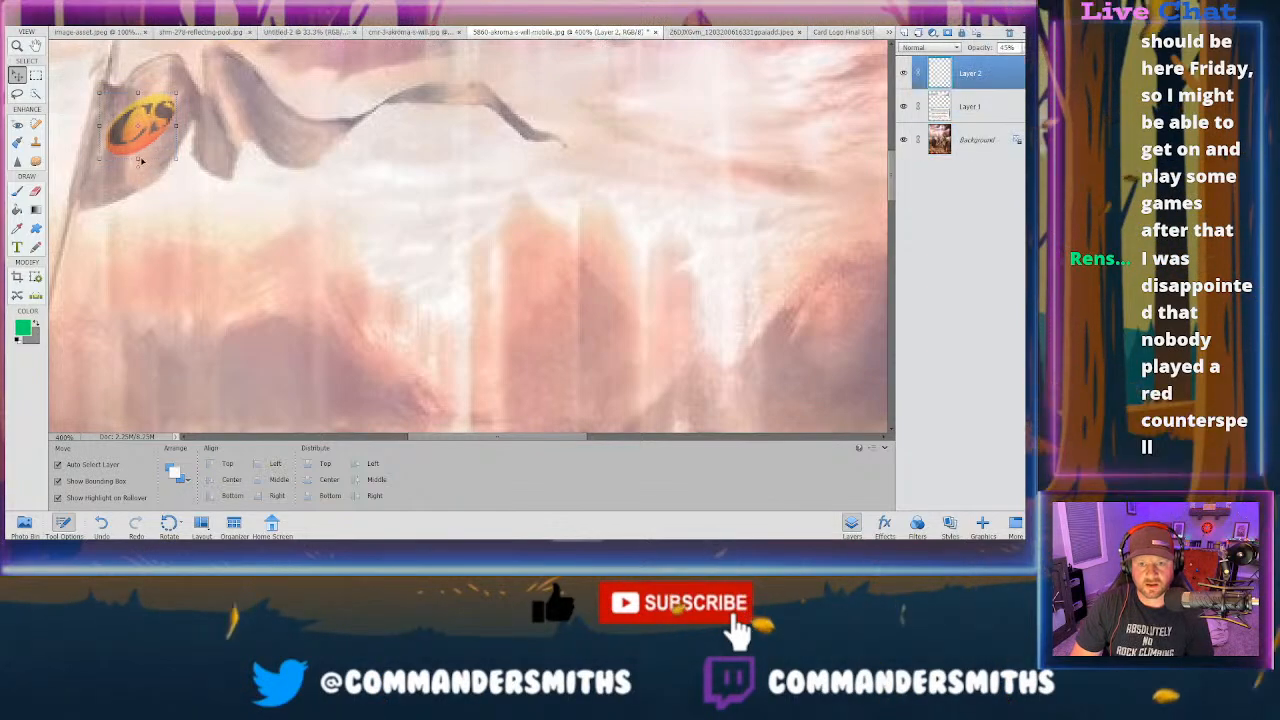
click(157, 158)
click(115, 468)
click(162, 491)
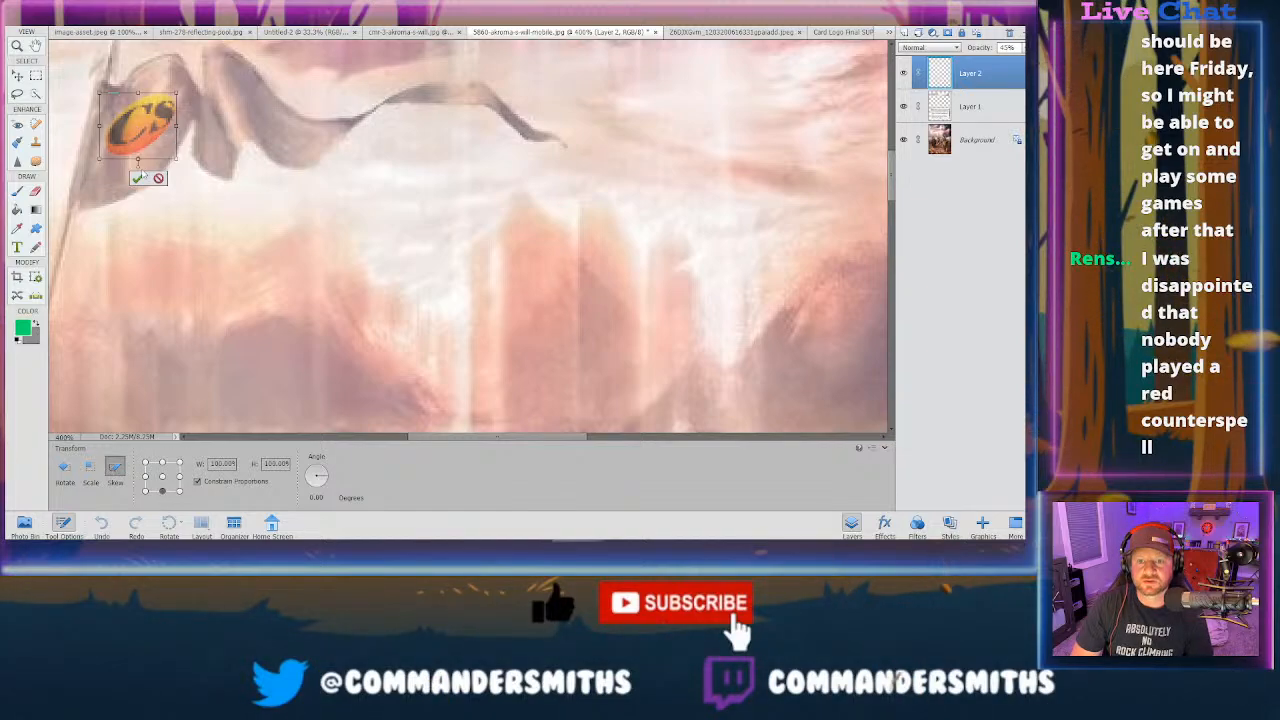
drag(139, 168, 191, 130)
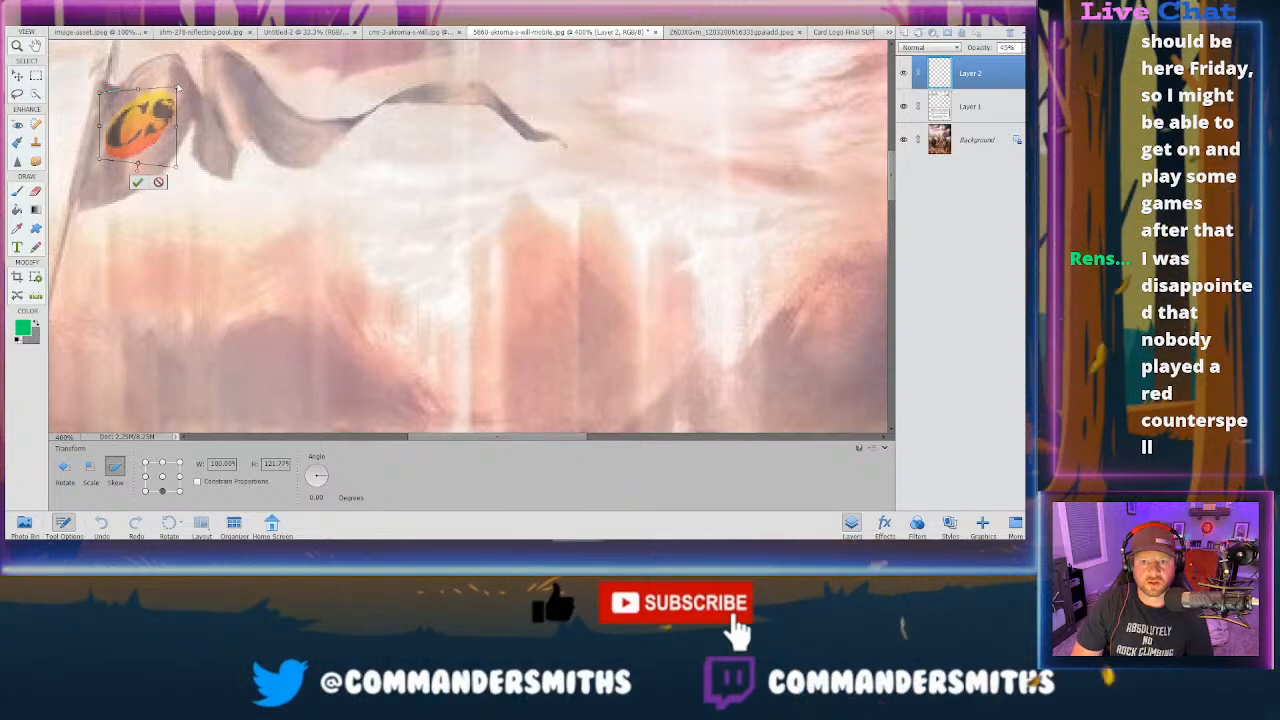
drag(183, 81, 149, 85)
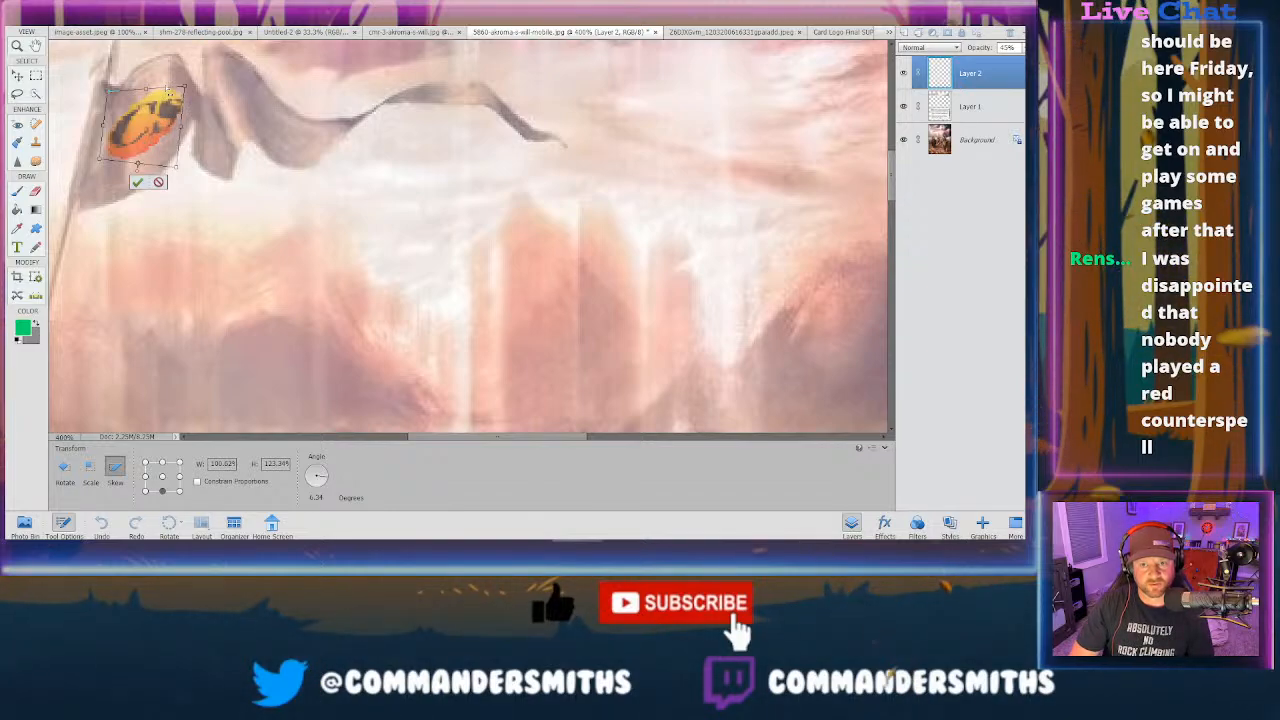
click(137, 182)
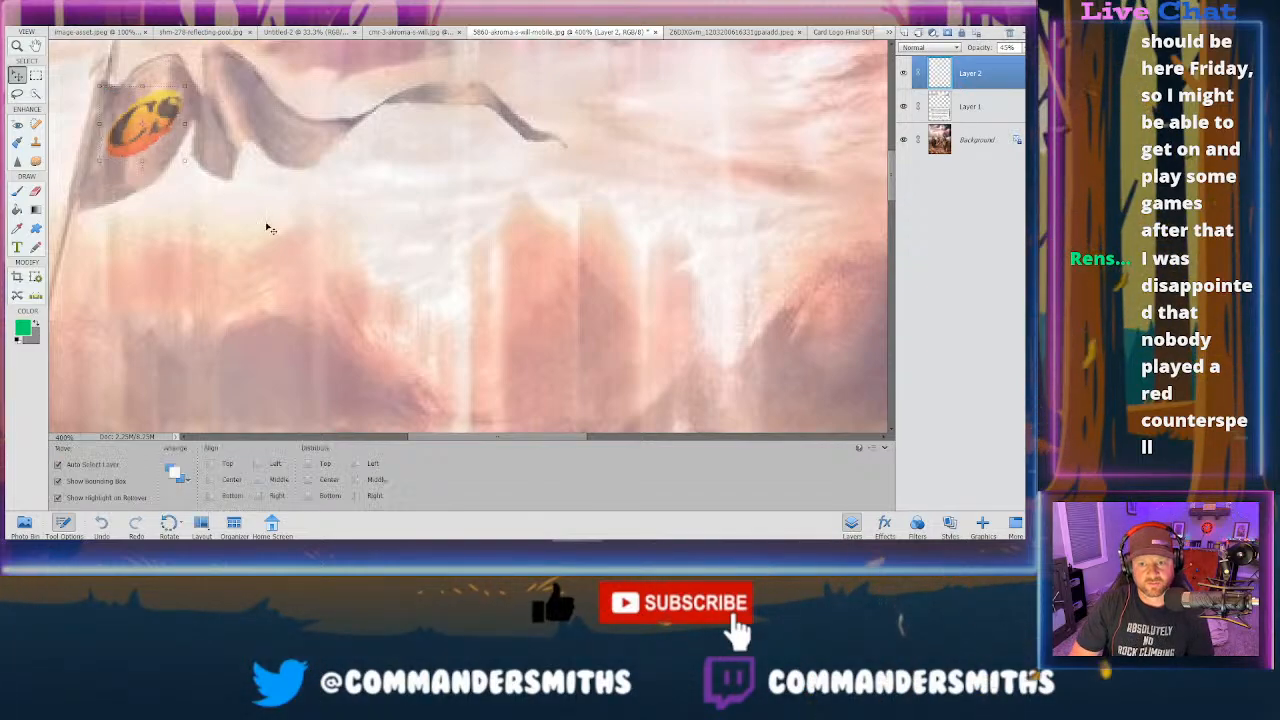
click(191, 314)
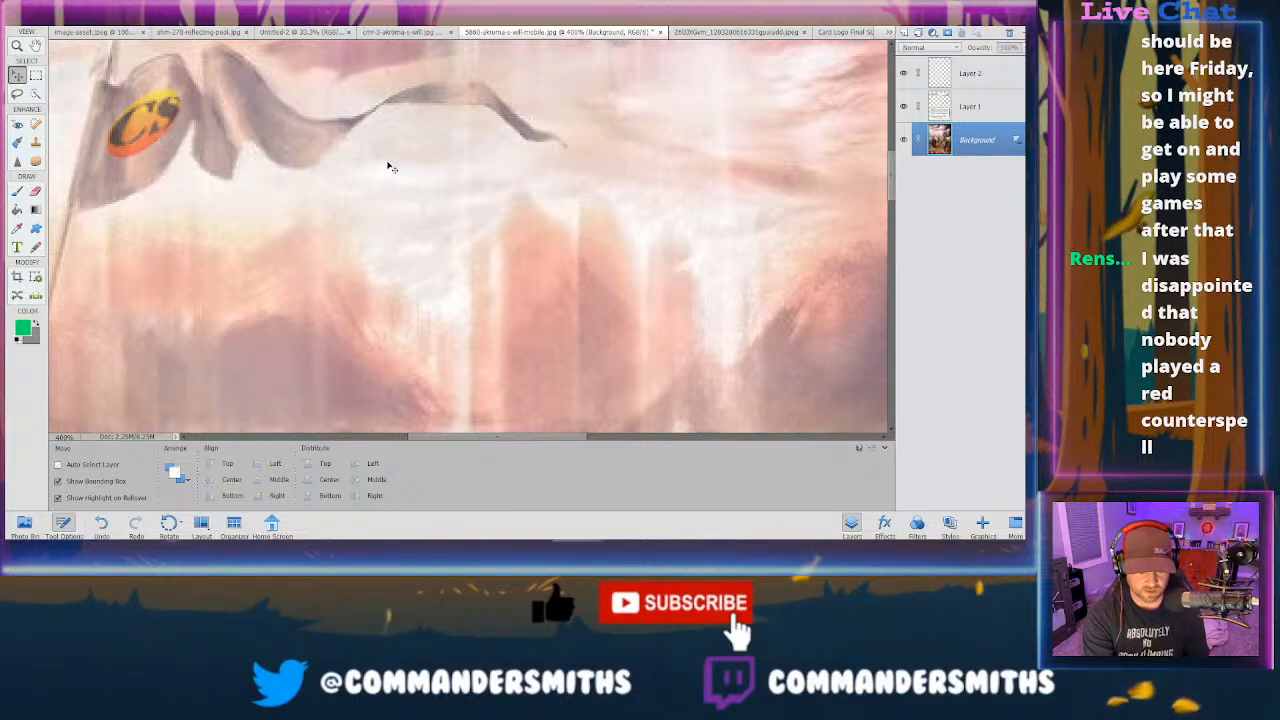
key(ctrl+0)
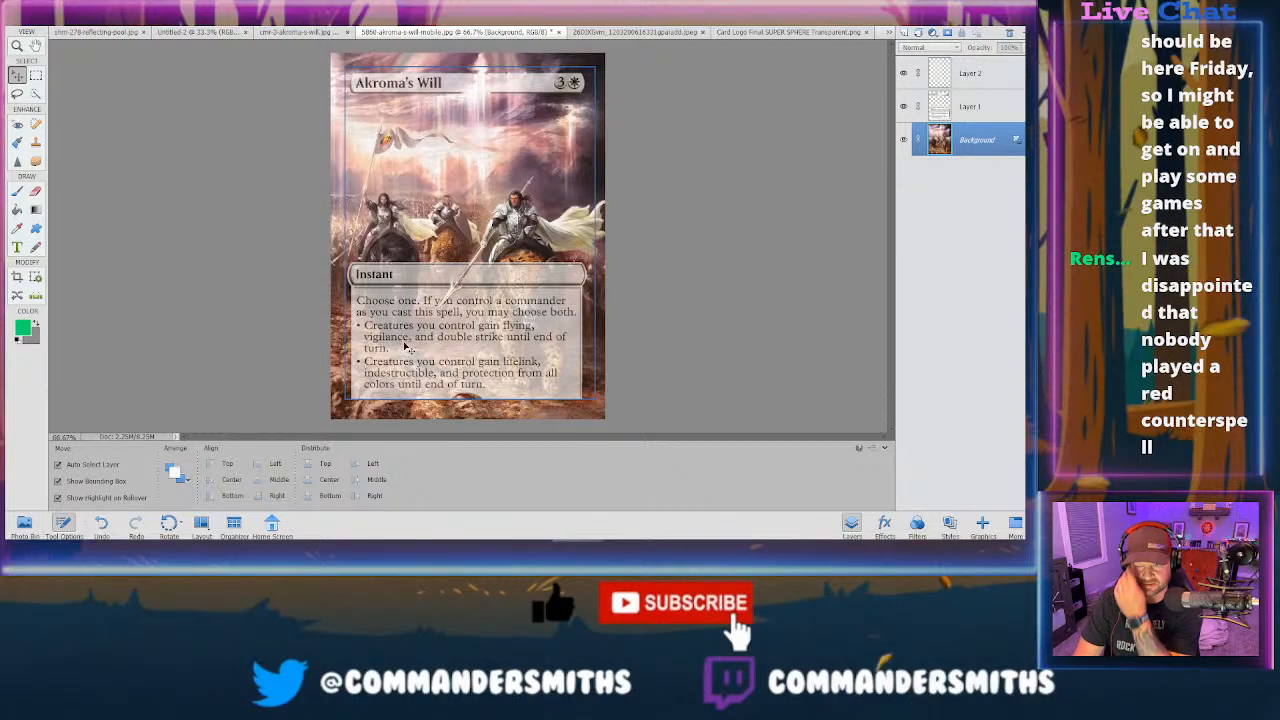
- Create a new blank document and paste the copied borderless Reflecting Pool card picture into it
click(637, 32)
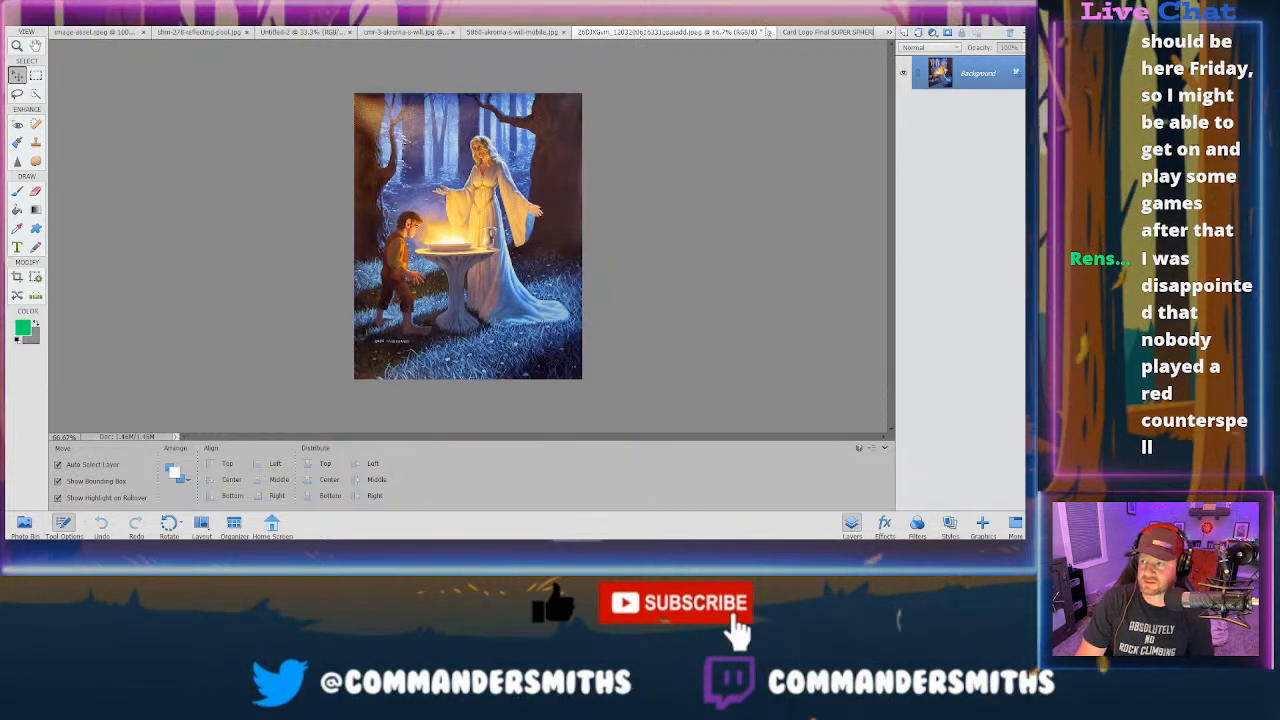
key(ctrl+Tab)
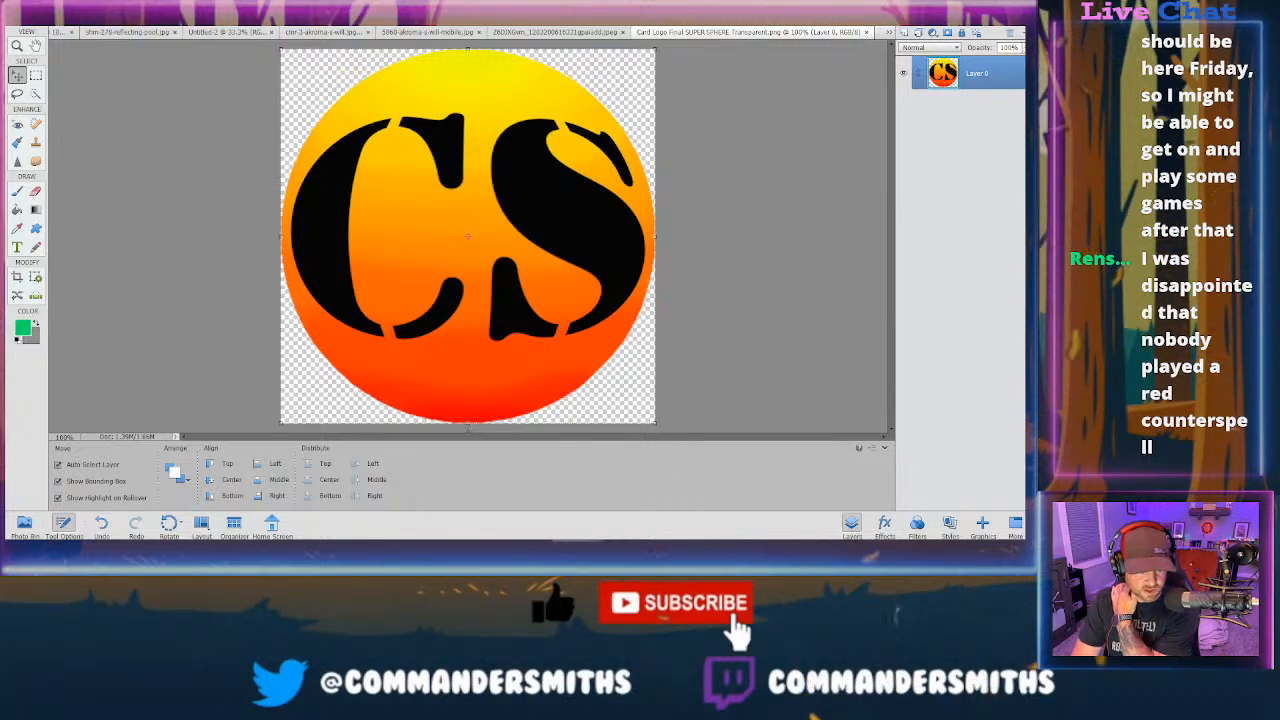
click(45, 25)
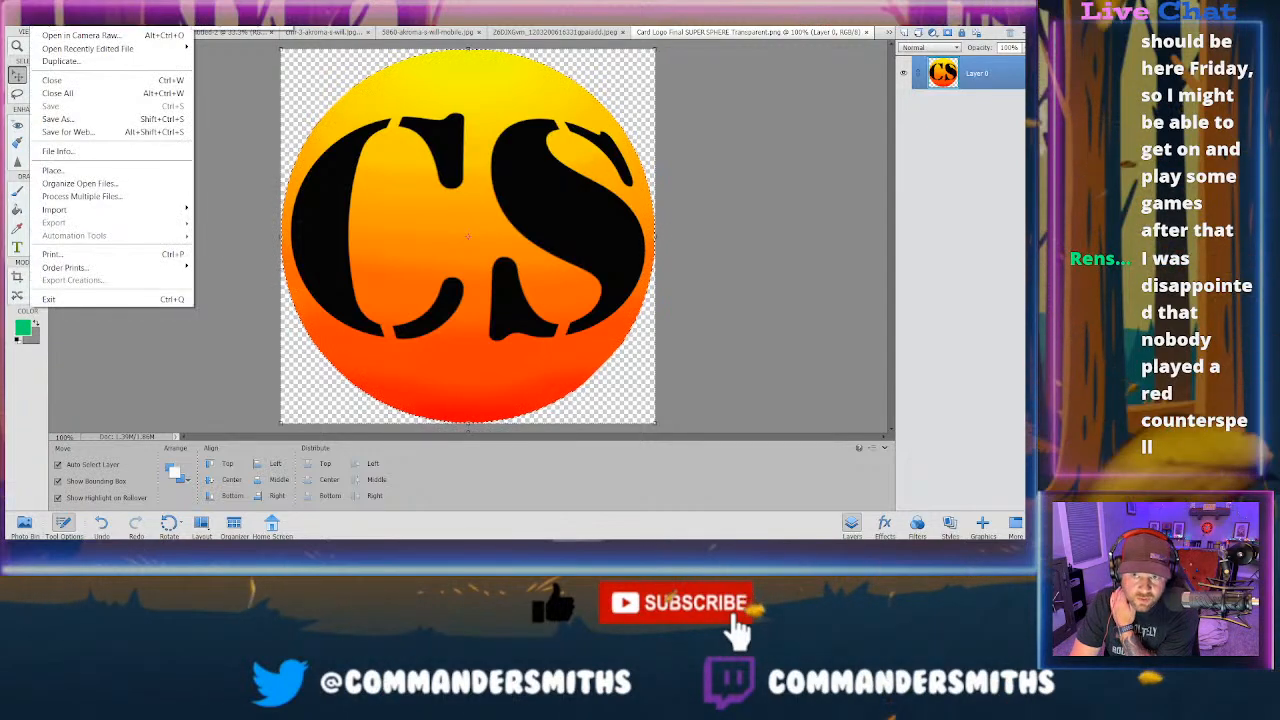
key(Escape)
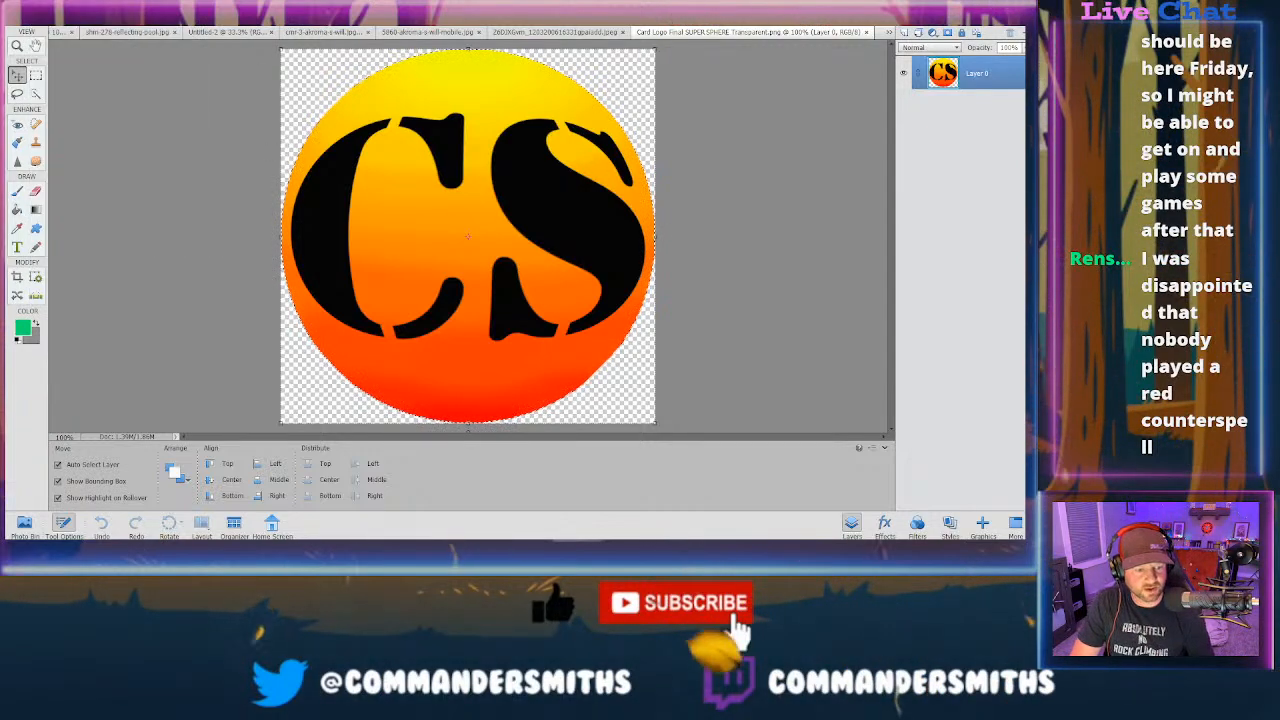
click(222, 283)
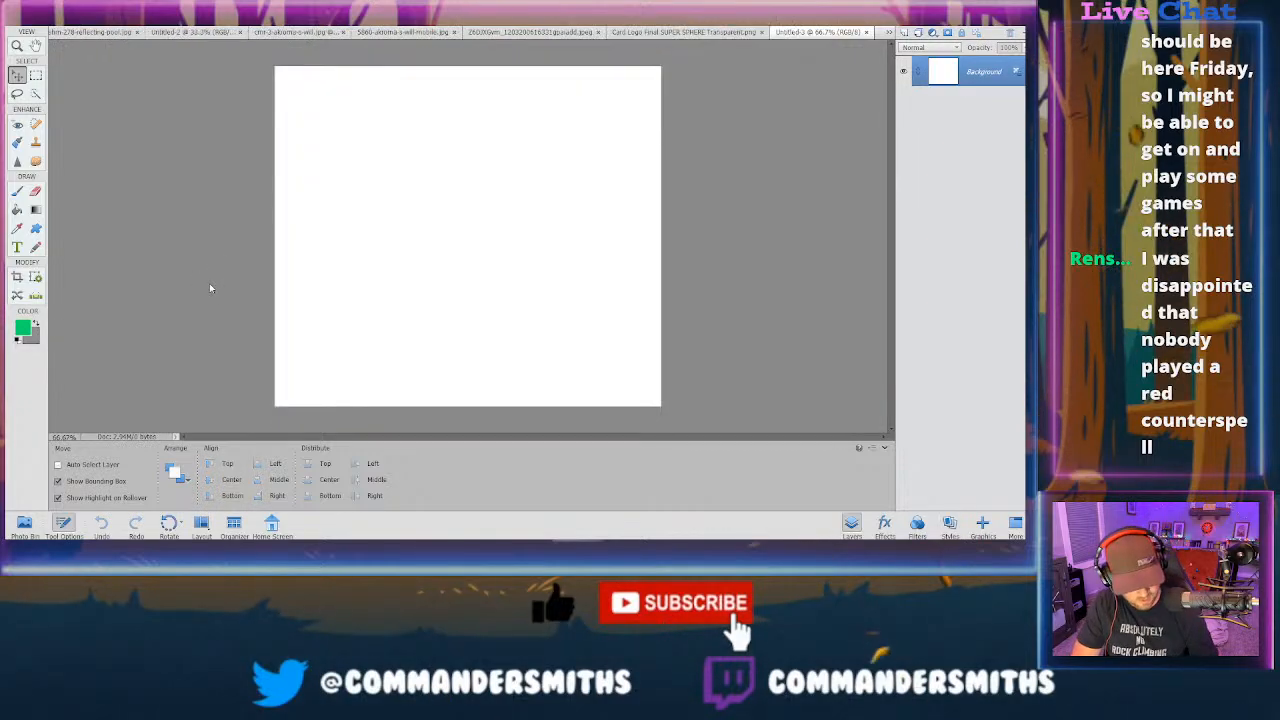
key(ctrl+v)
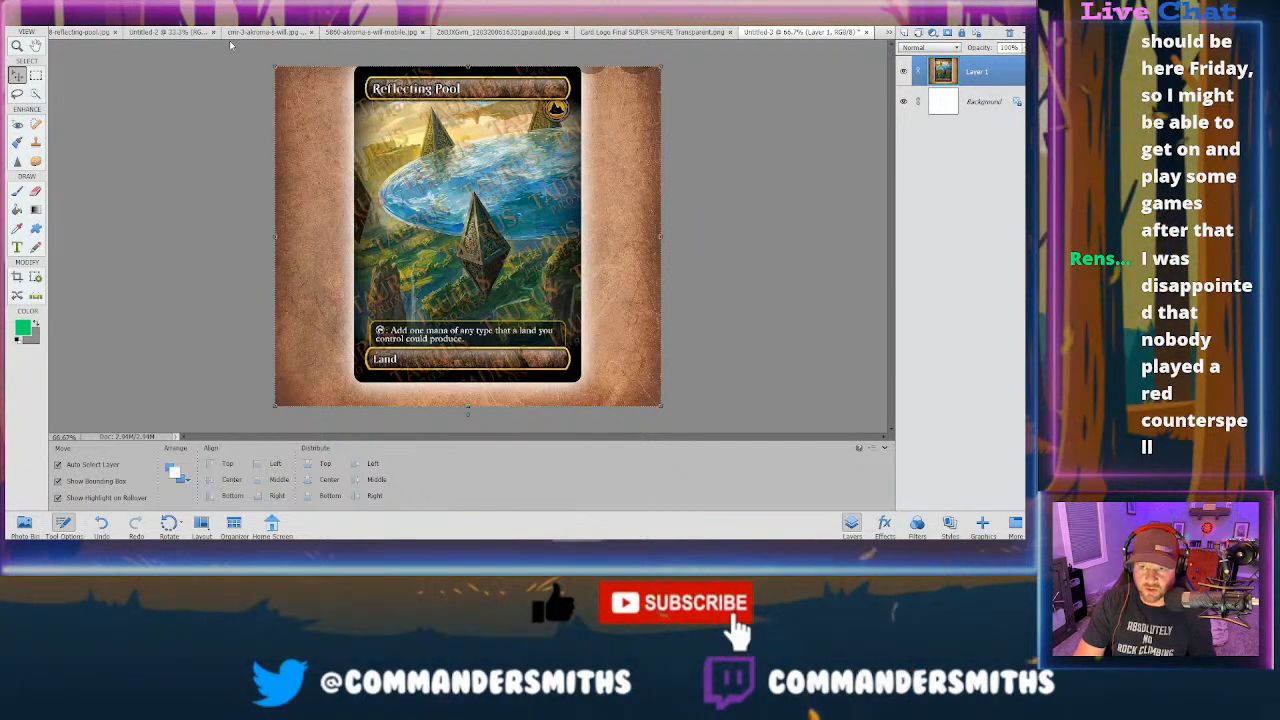
- Close the other Akroma's Will source image and the Untitled-2 river landscape document
click(165, 32)
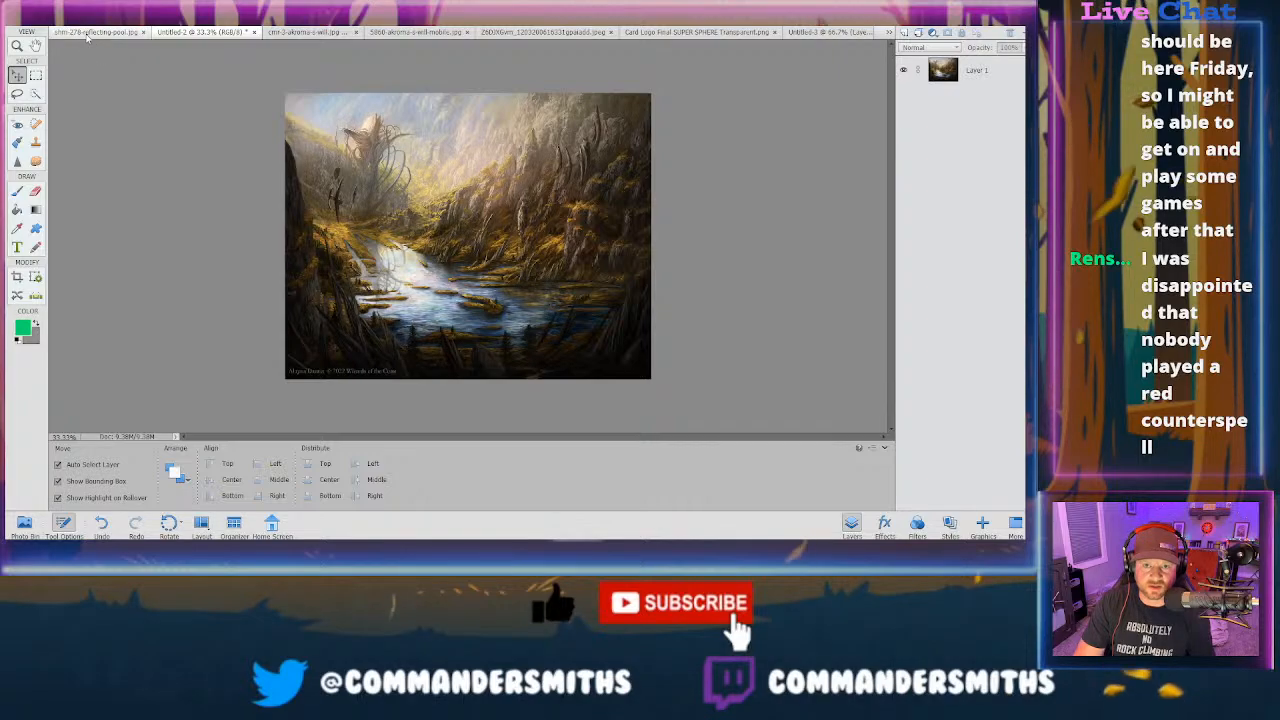
click(90, 33)
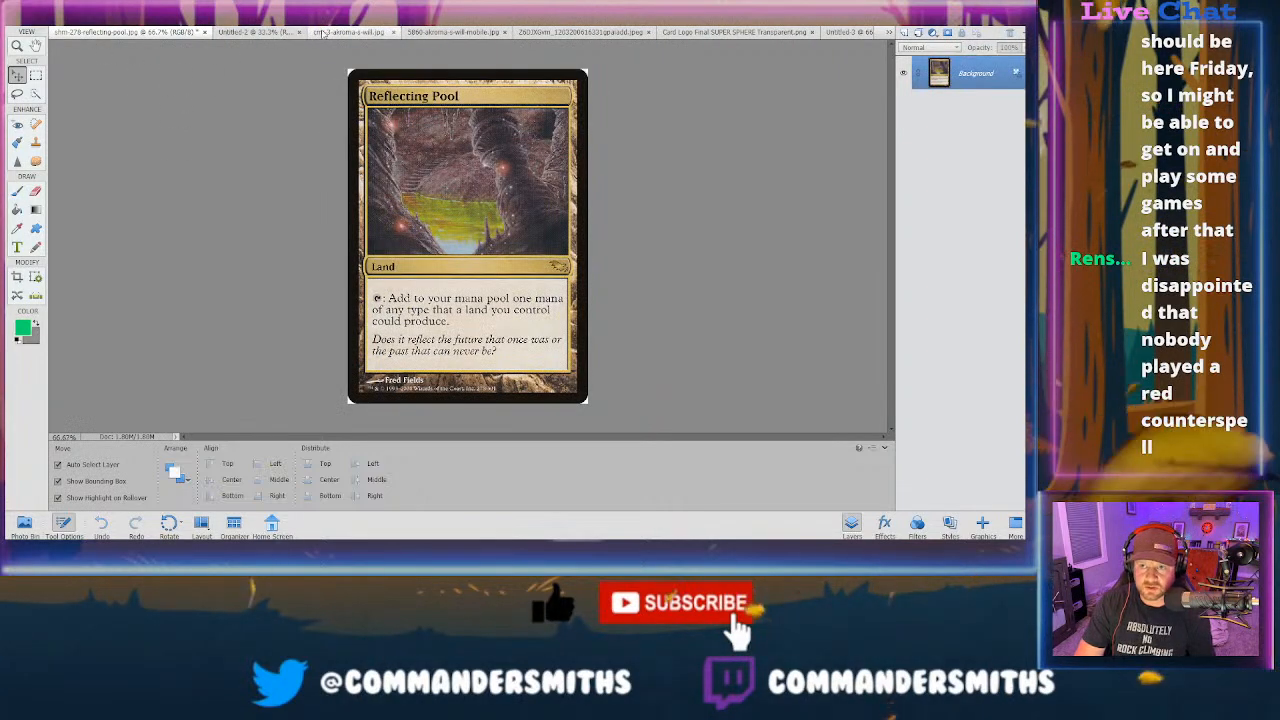
click(375, 33)
click(391, 33)
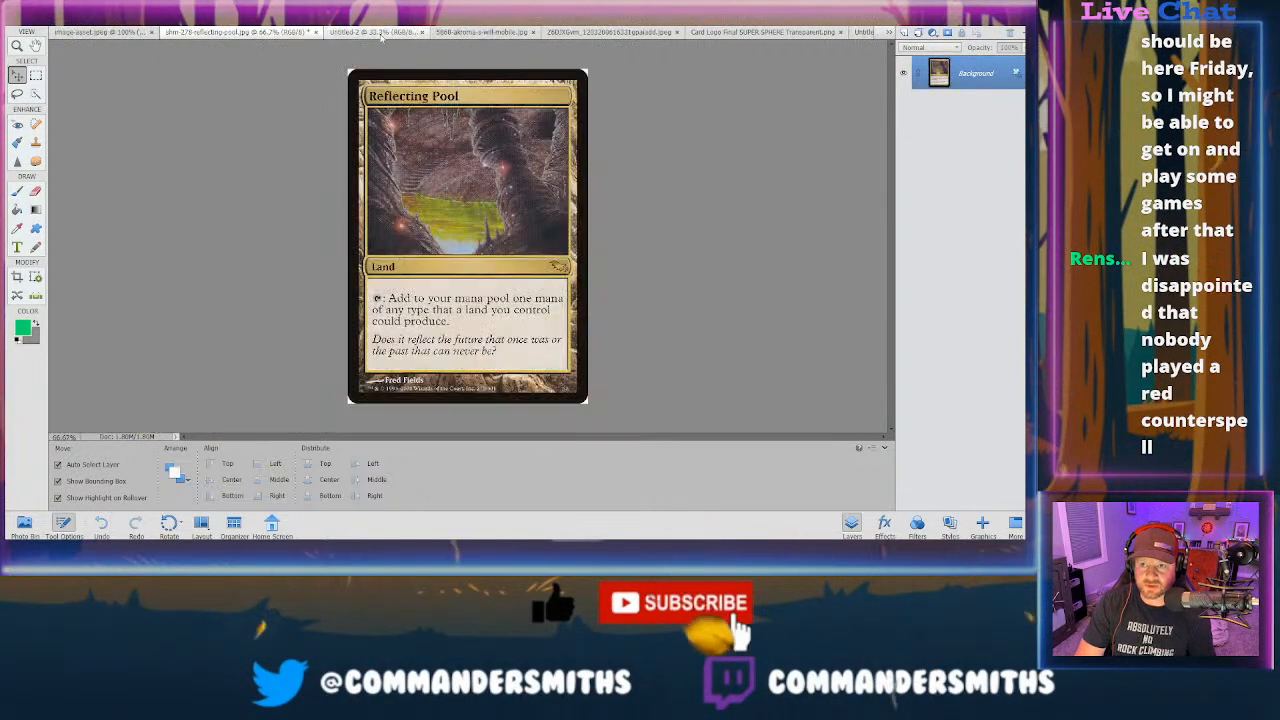
click(350, 33)
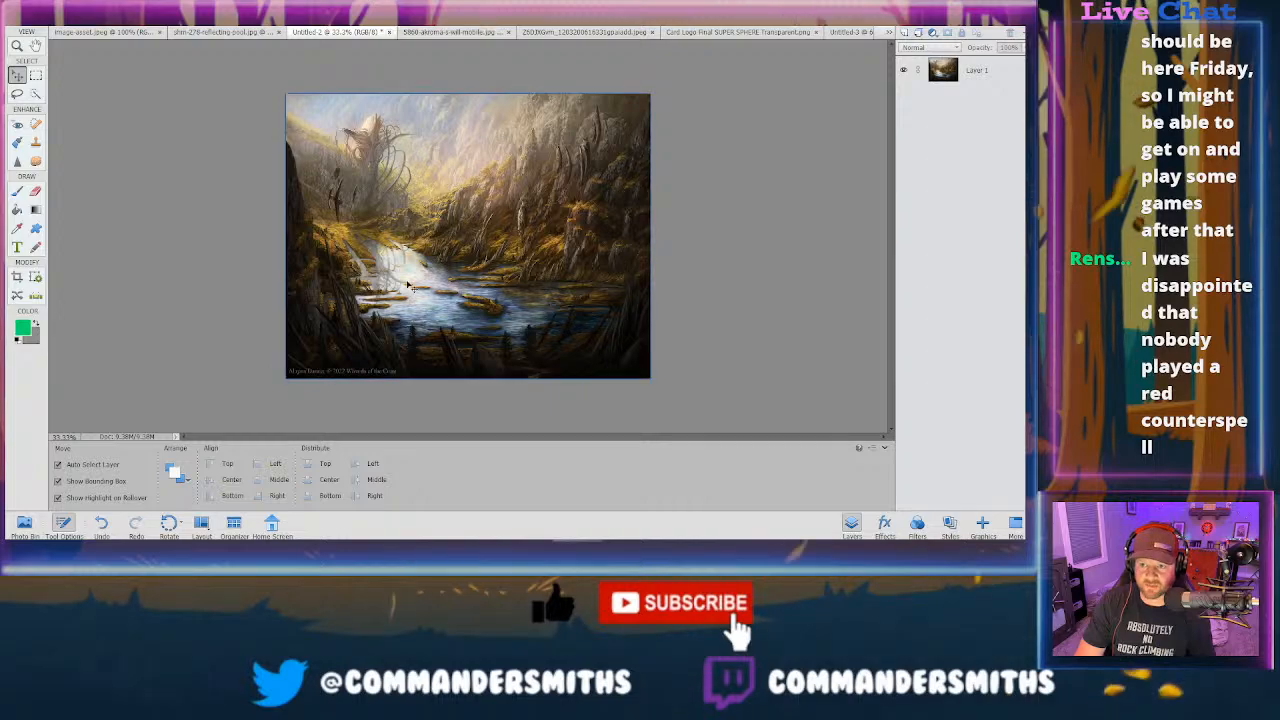
click(388, 32)
click(522, 198)
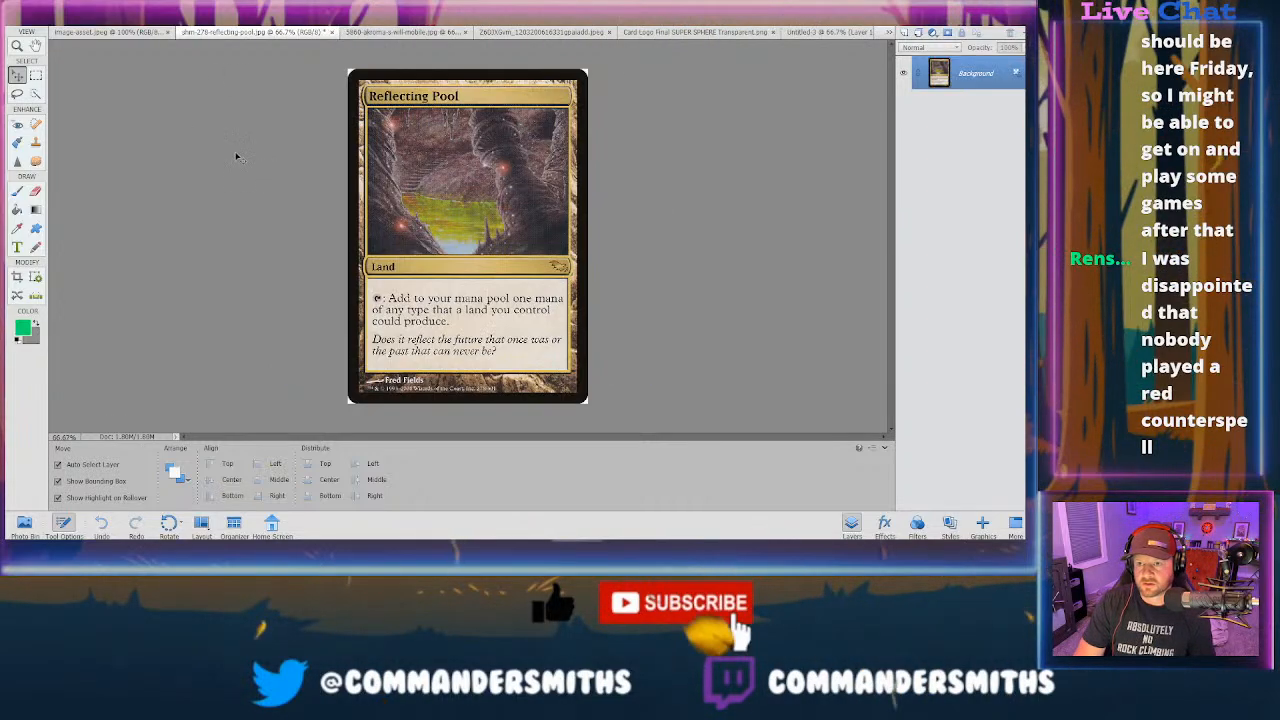
- Compare the floating-pool artwork with the borderless Reflecting Pool reference, and activate the Quick Selection tool at 150 px on the original Reflecting Pool card
click(110, 32)
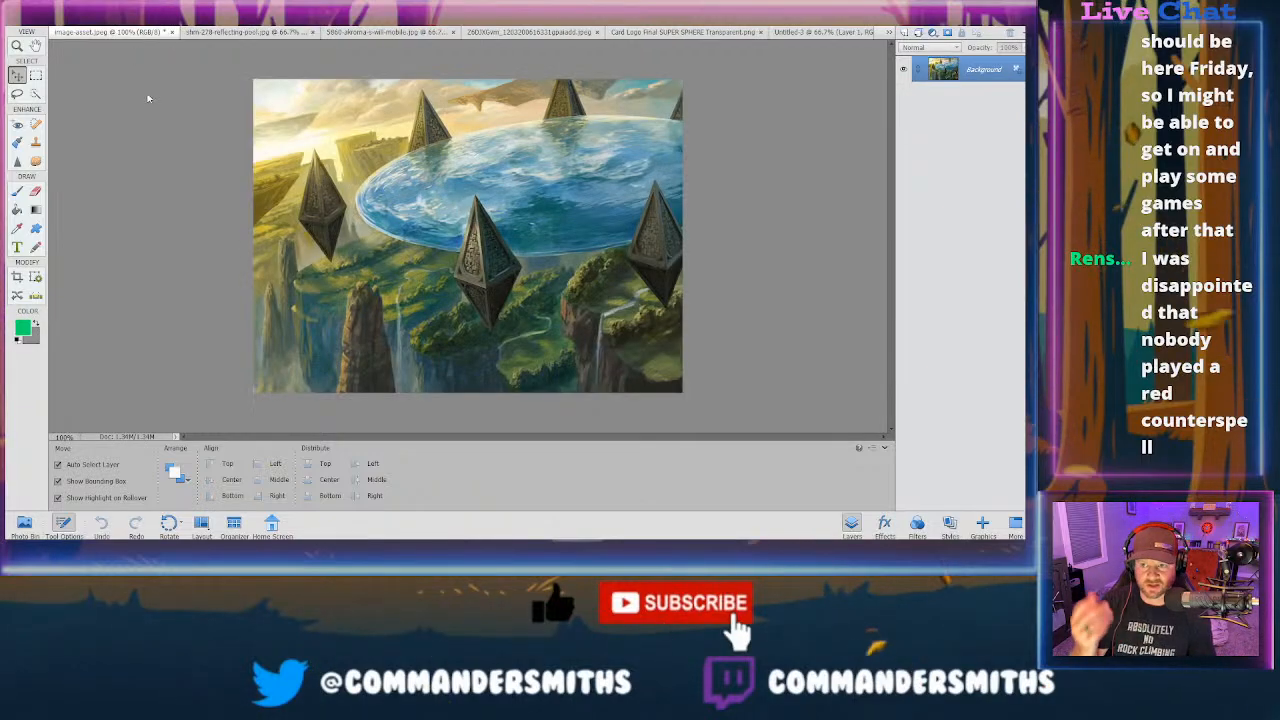
click(840, 33)
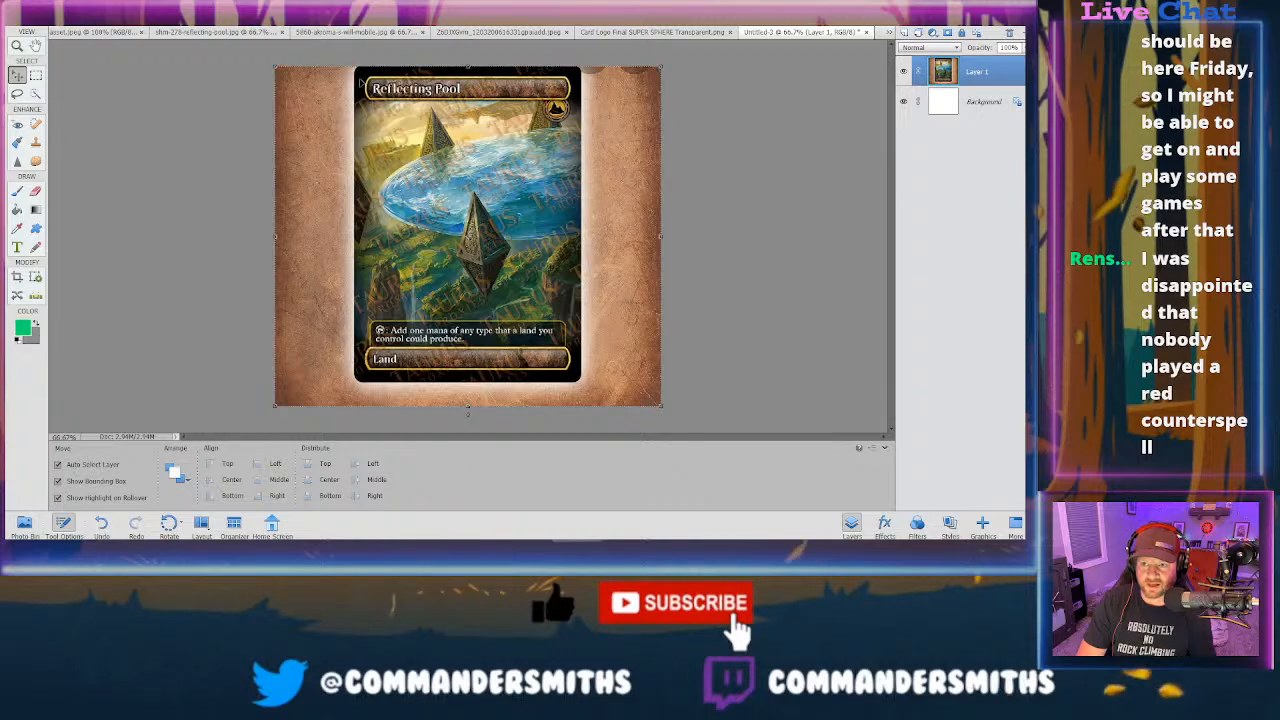
click(118, 33)
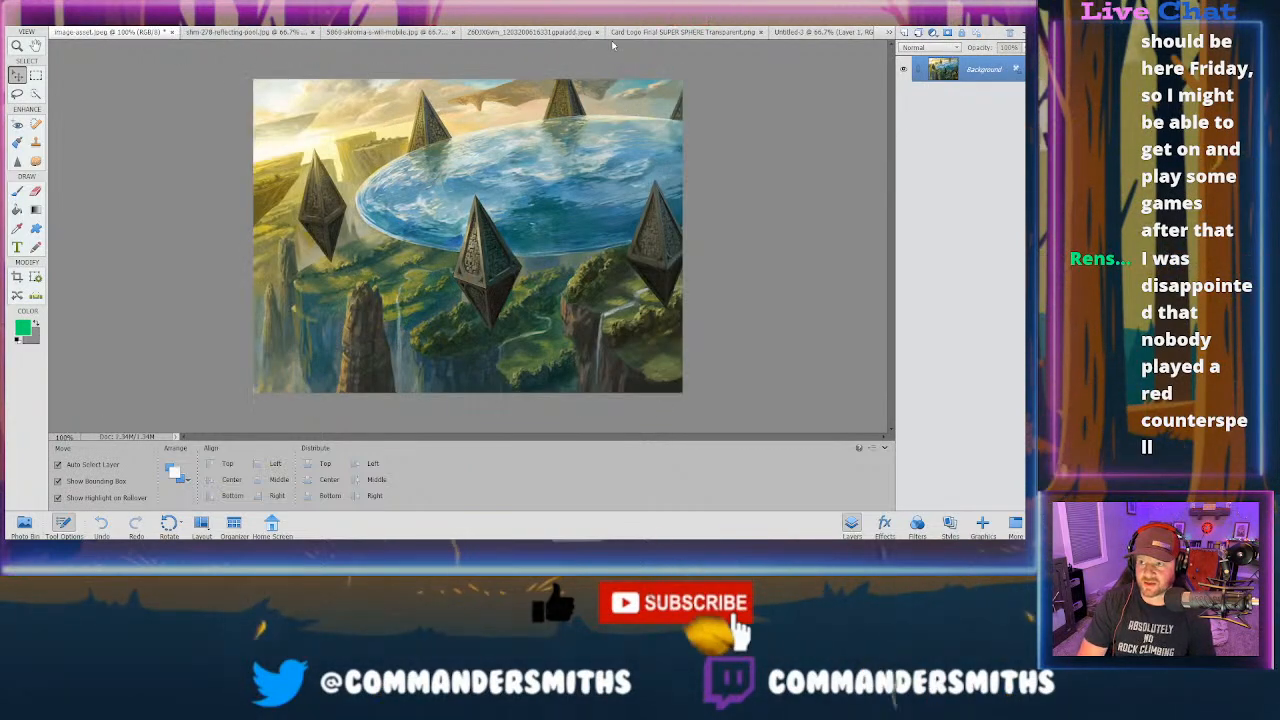
click(393, 32)
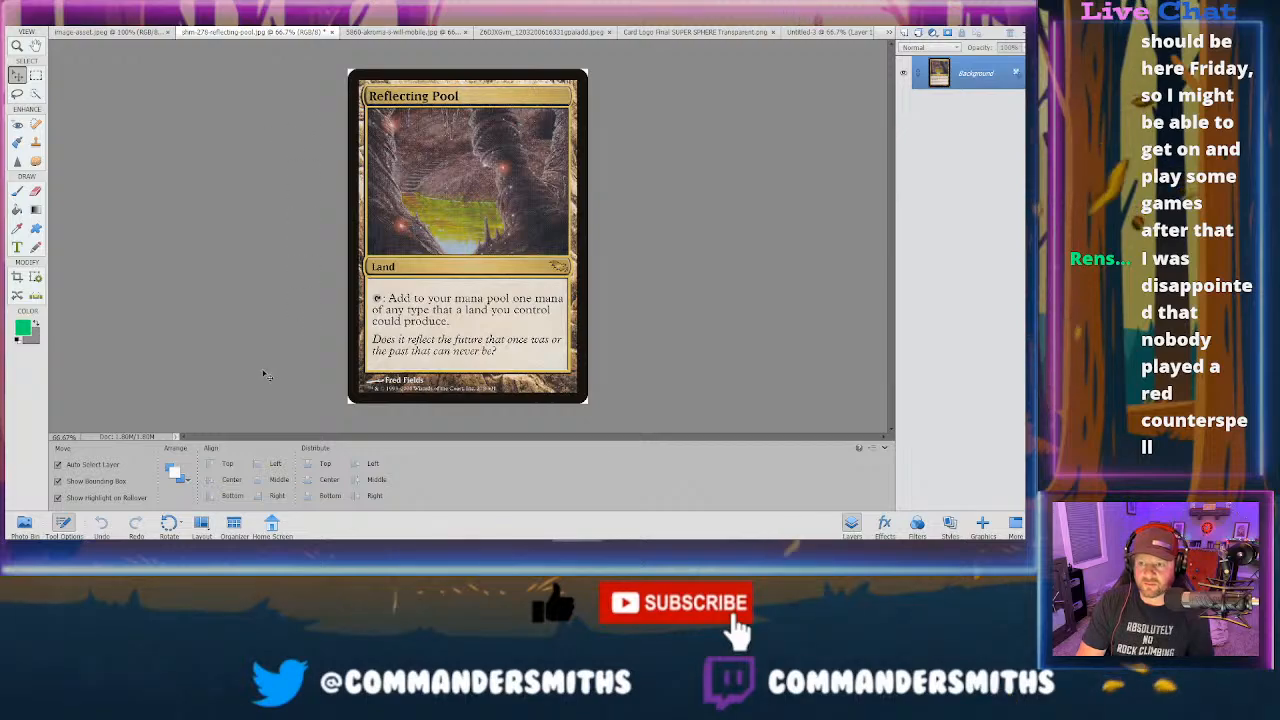
key(a)
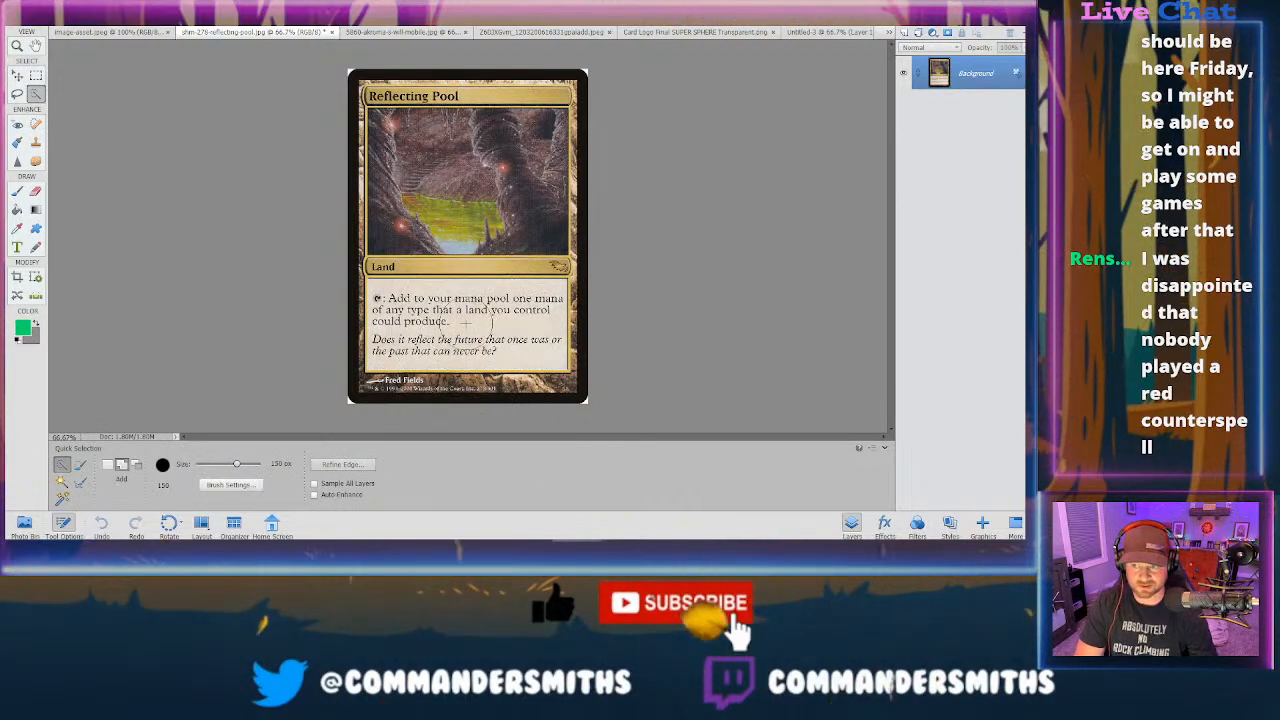
- Select the rules text box of the Reflecting Pool card with Quick Selection, undoing the stroke that spills past it
drag(463, 322, 375, 338)
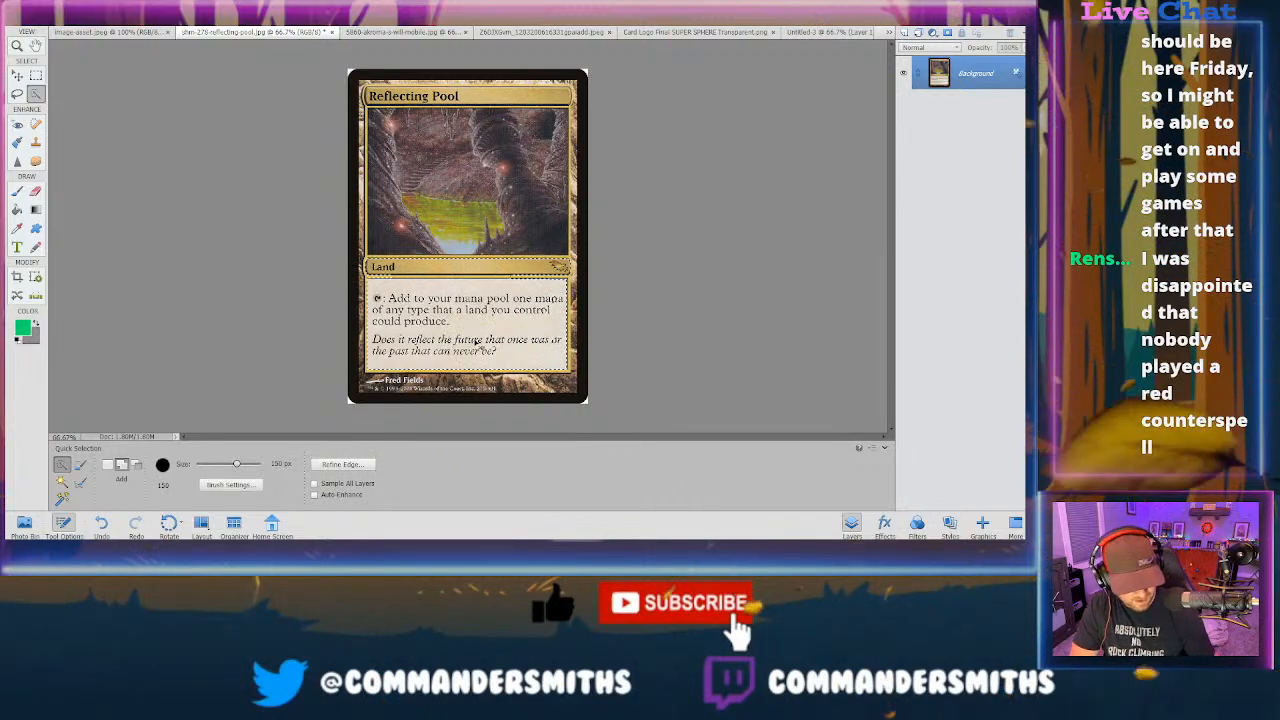
key(ctrl+z)
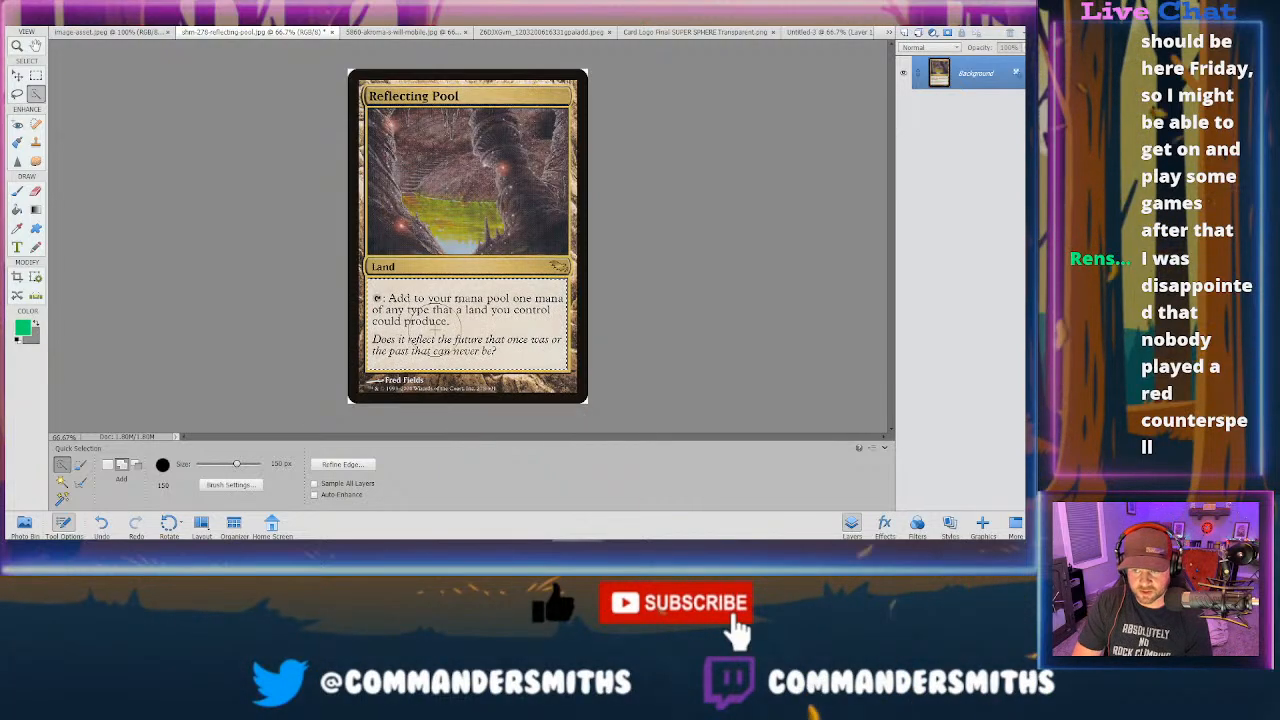
- Add the card's Land type bar to the selection with the Quick Selection brush reduced to 35 px
key(ctrl+minus)
key(ctrl+plus)
key(ctrl+plus)
key(ctrl+plus)
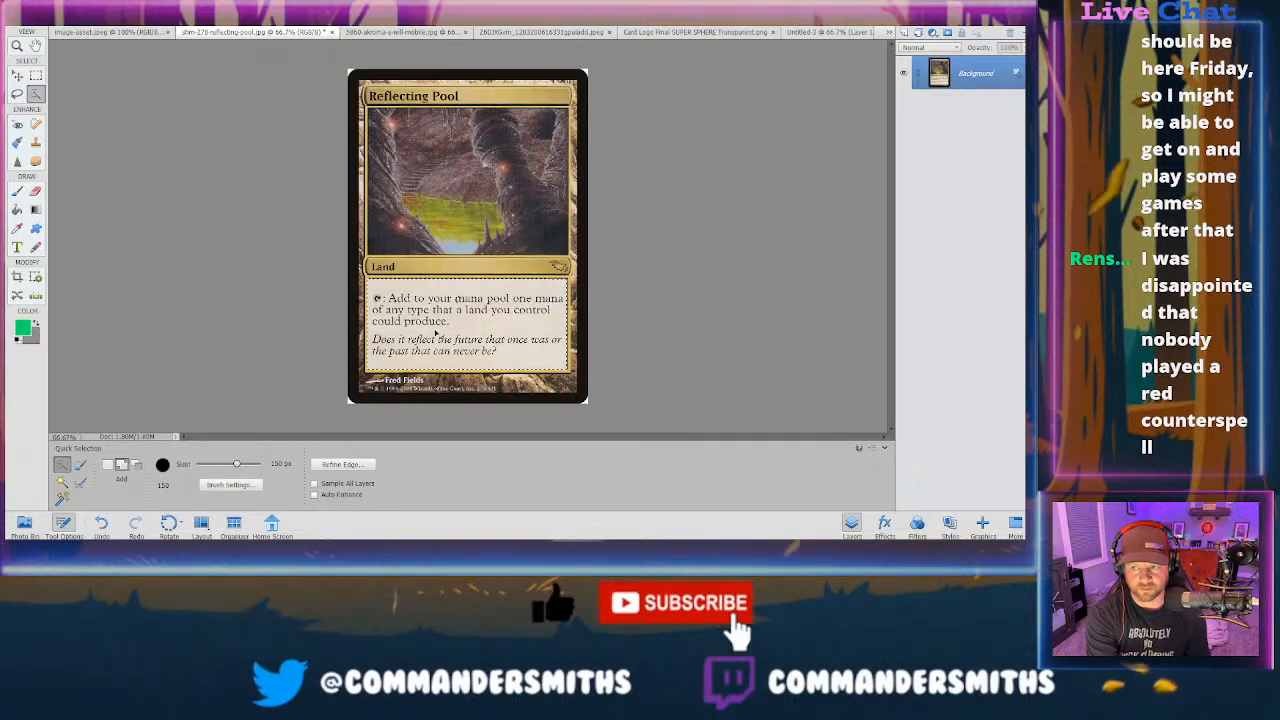
scroll(392, 320, down, 3)
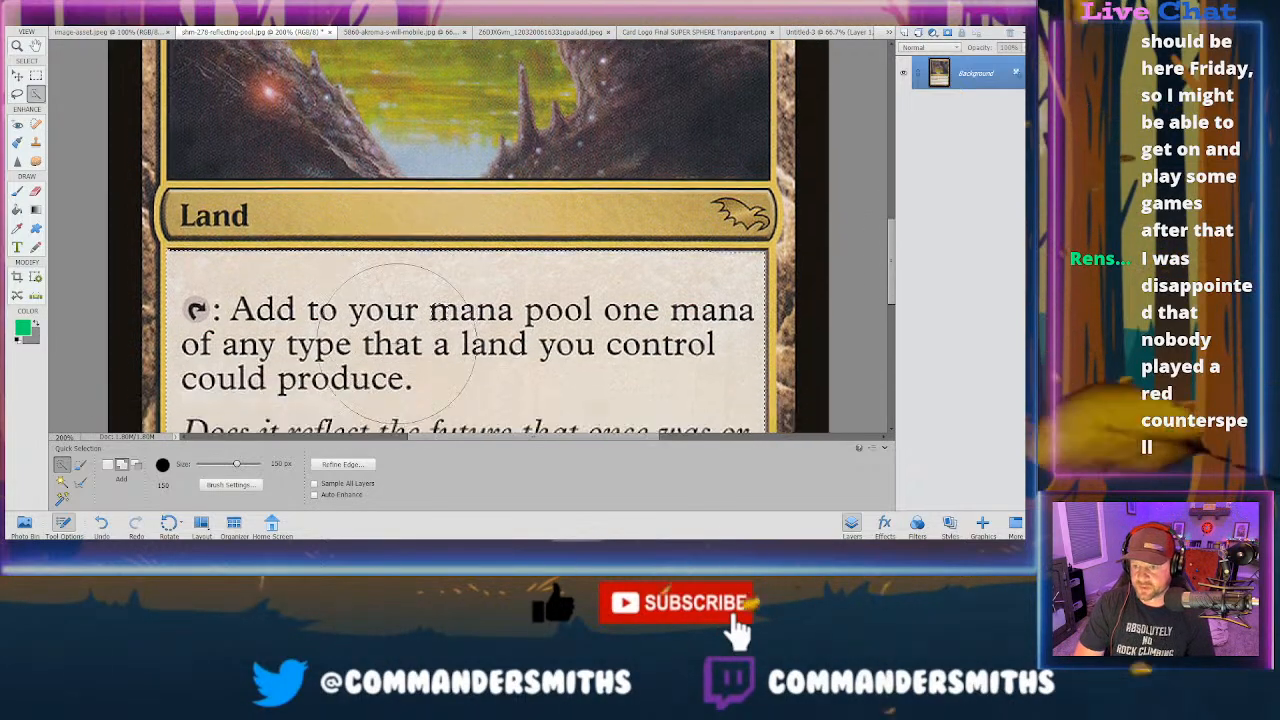
key(bracketleft)
key(bracketleft)
key(bracketleft)
key(bracketleft)
key(bracketleft)
key(bracketleft)
key(bracketleft)
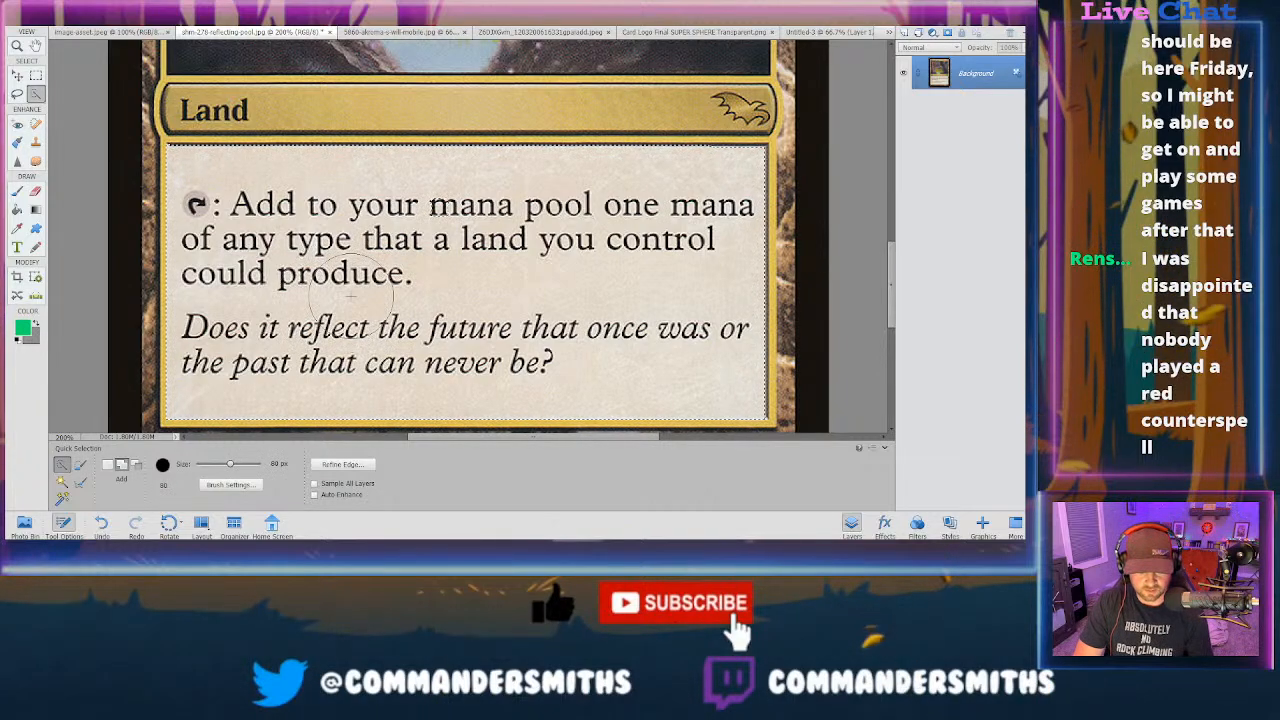
scroll(352, 292, up, 1)
key(bracketleft)
key(bracketleft)
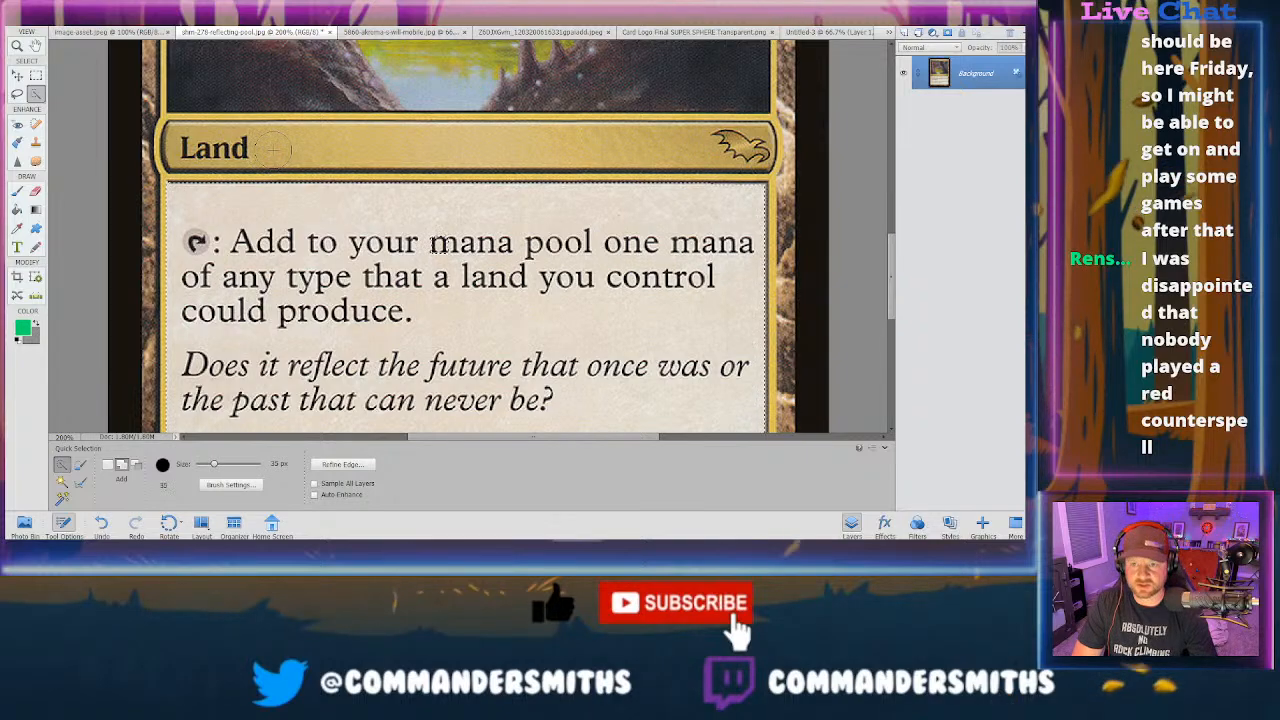
drag(273, 150, 245, 147)
drag(390, 158, 533, 144)
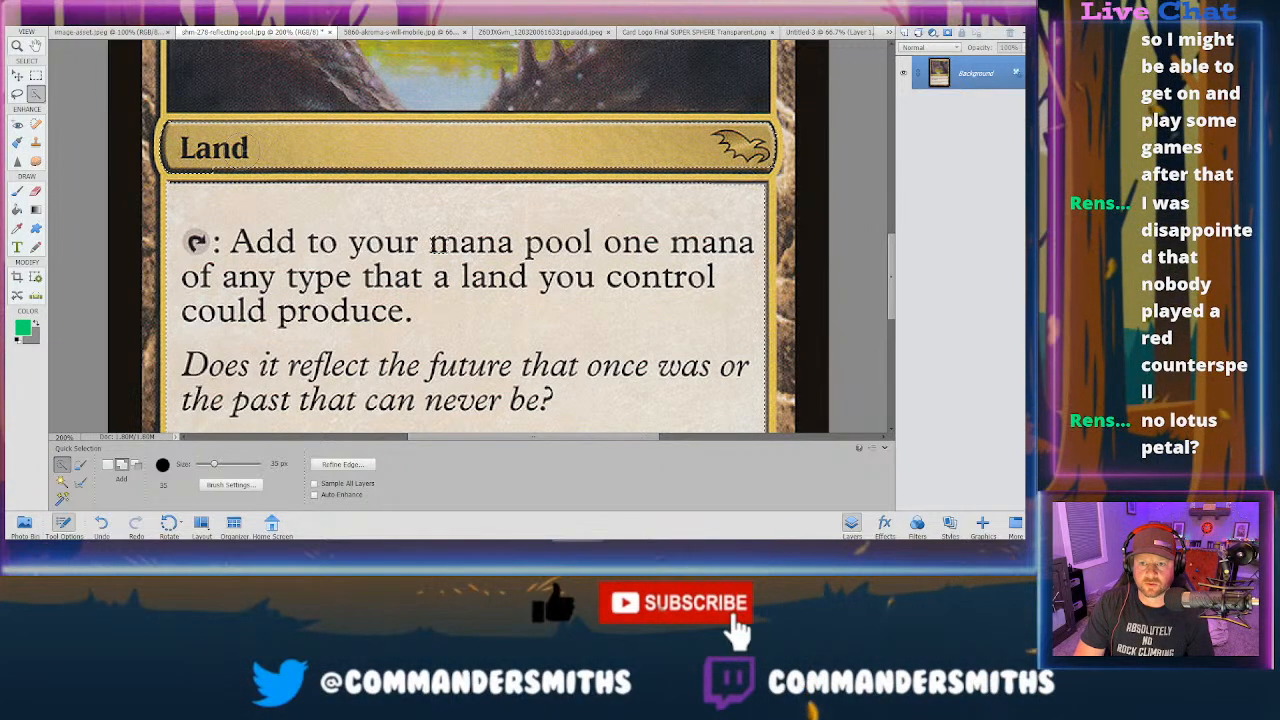
drag(397, 150, 535, 150)
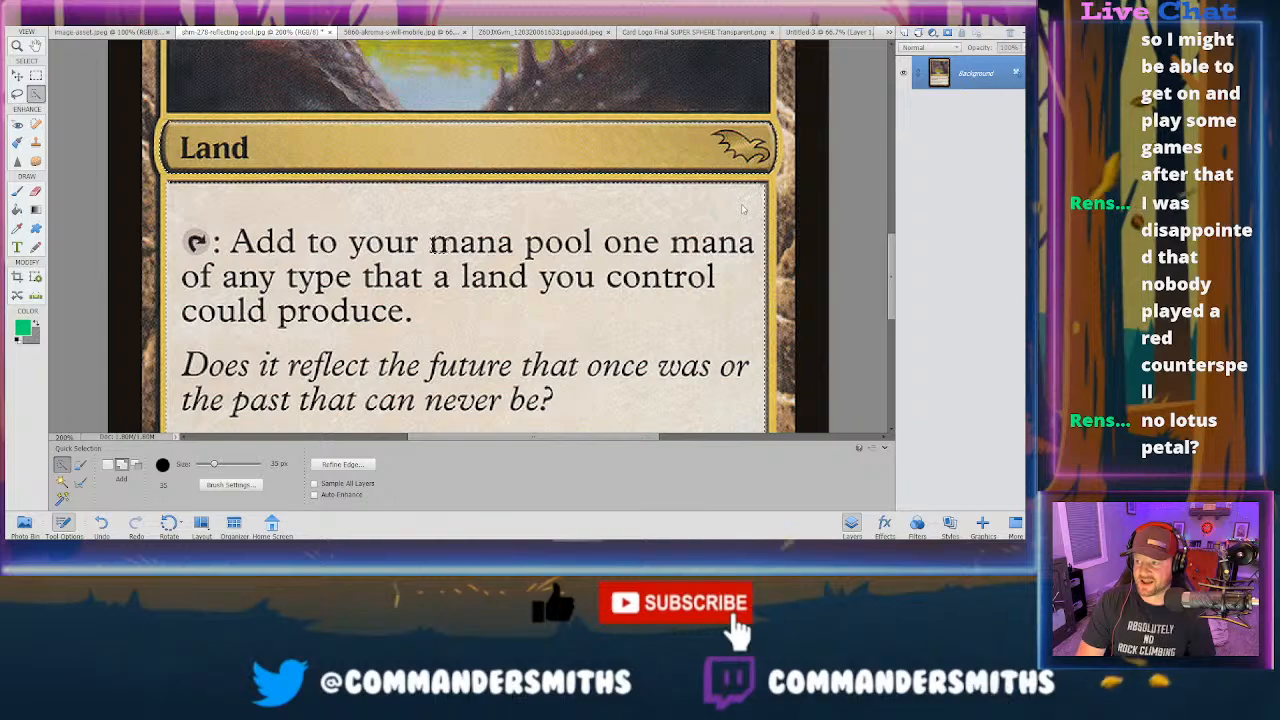
- Add the full Reflecting Pool title bar to the existing selection
scroll(325, 262, down, 3)
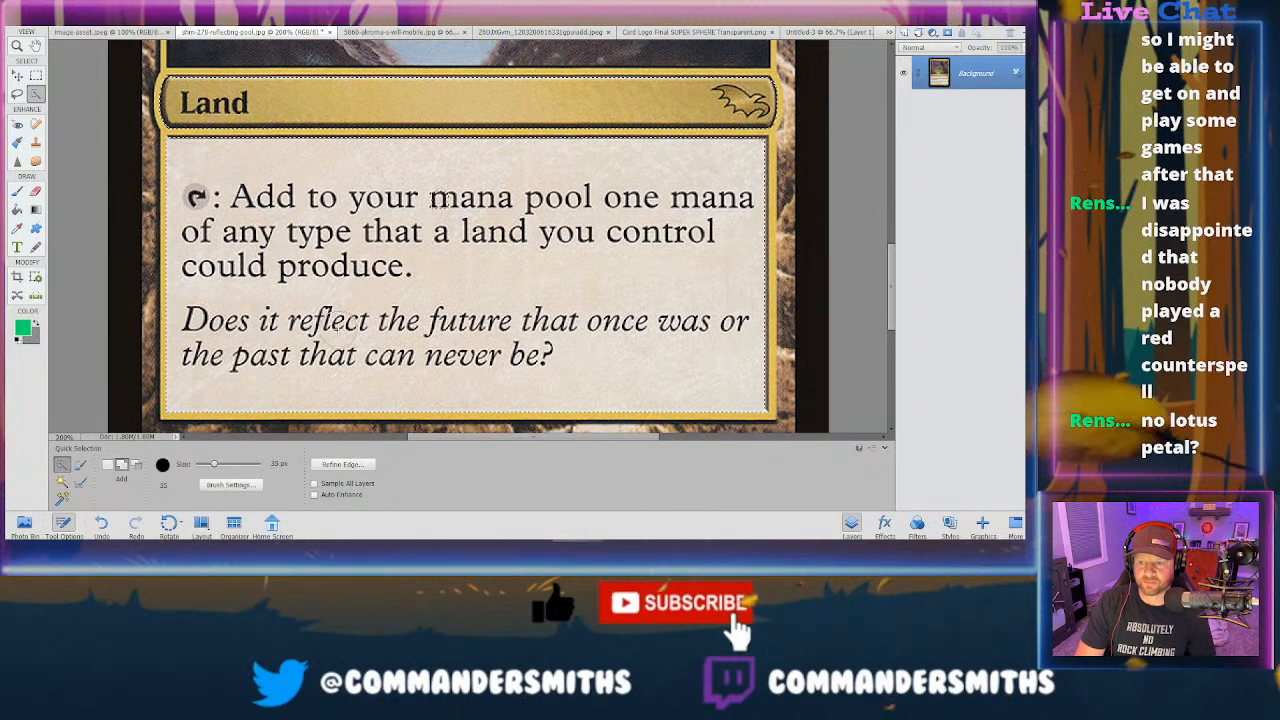
scroll(595, 291, up, 3)
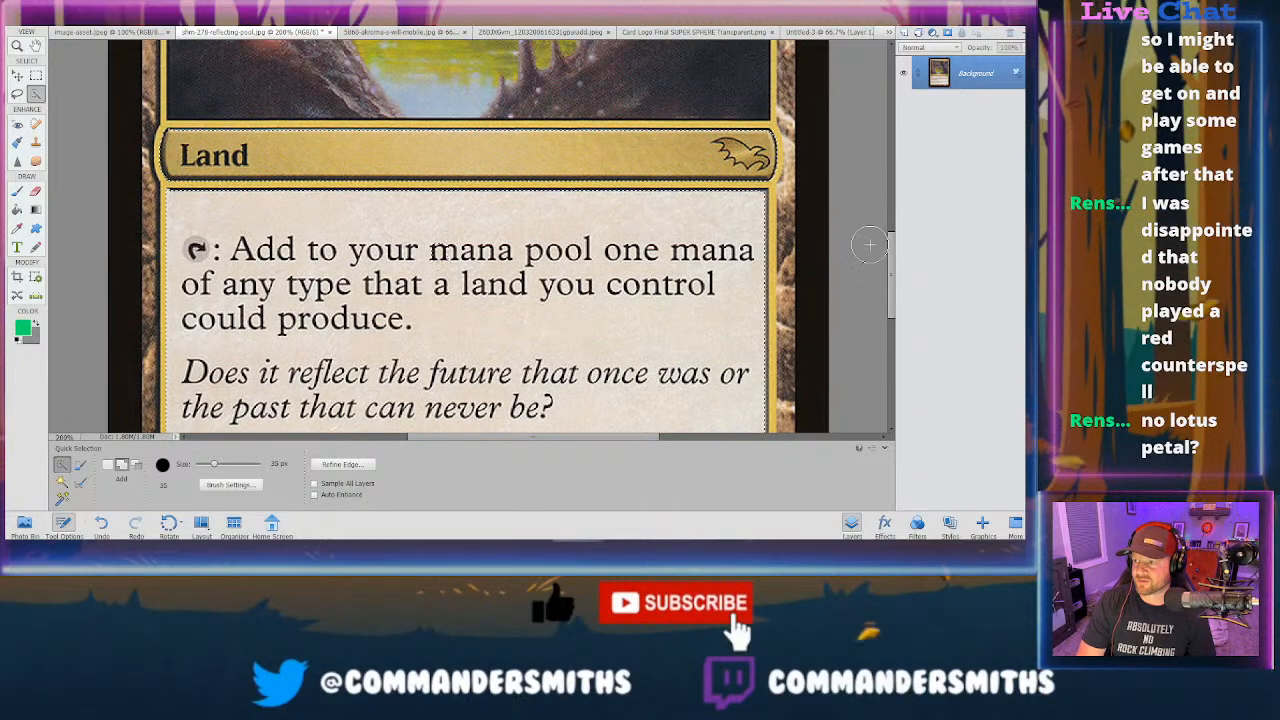
drag(892, 270, 891, 138)
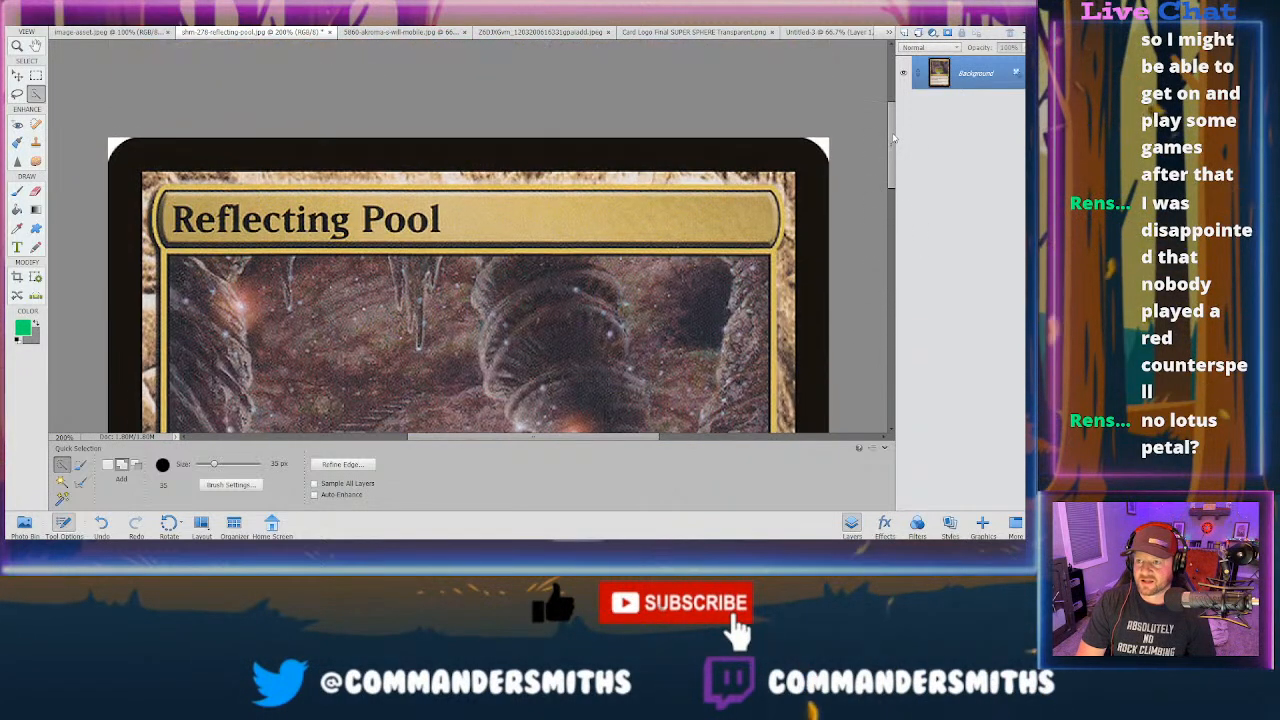
click(176, 218)
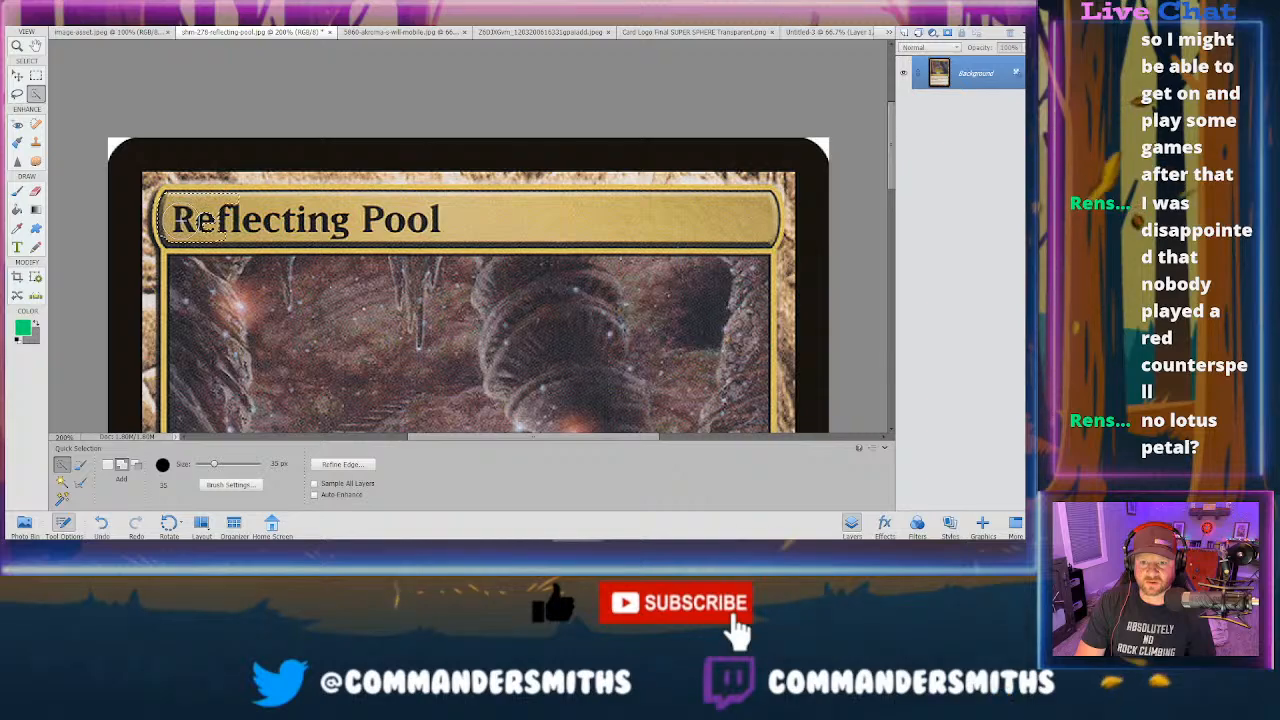
drag(248, 228, 284, 226)
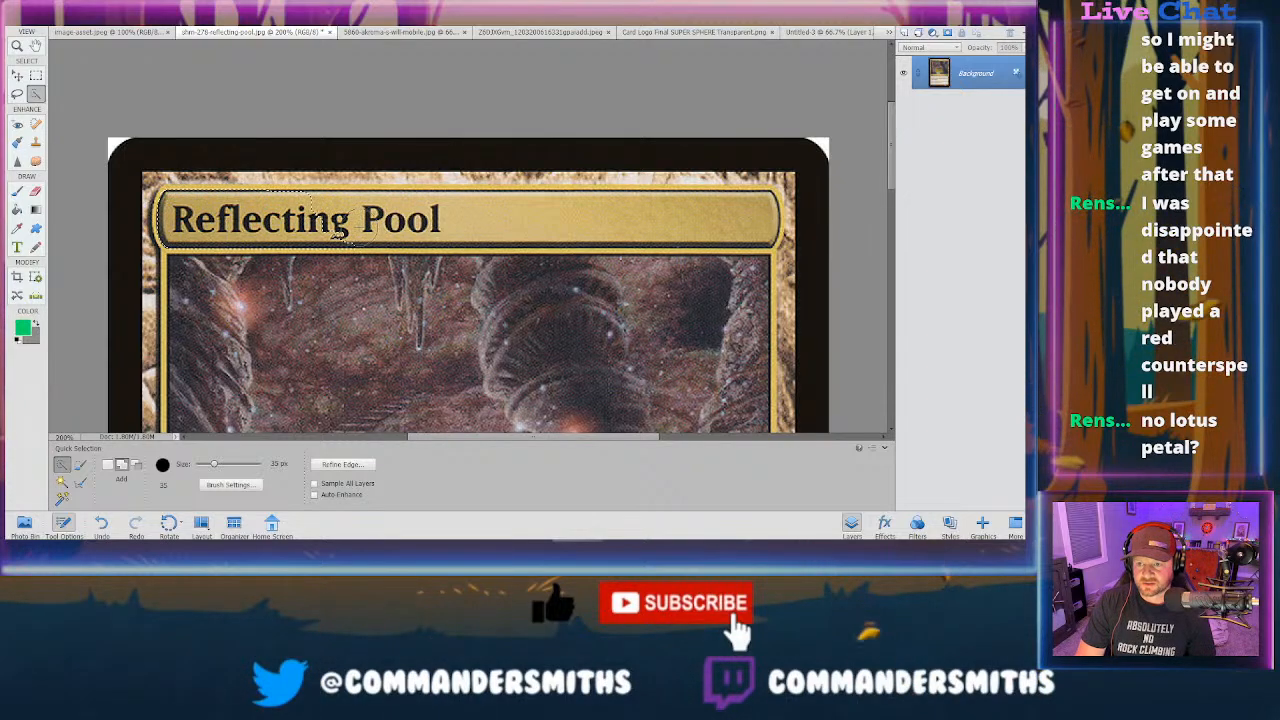
drag(455, 230, 725, 230)
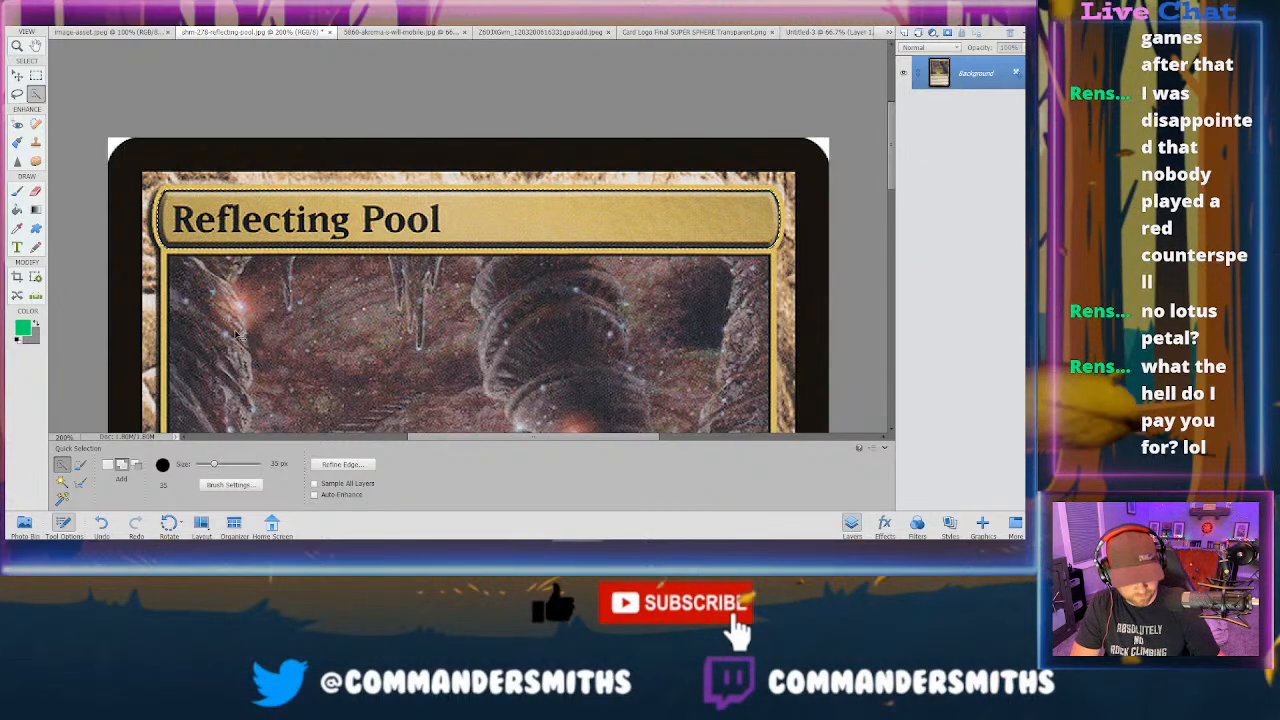
click(106, 33)
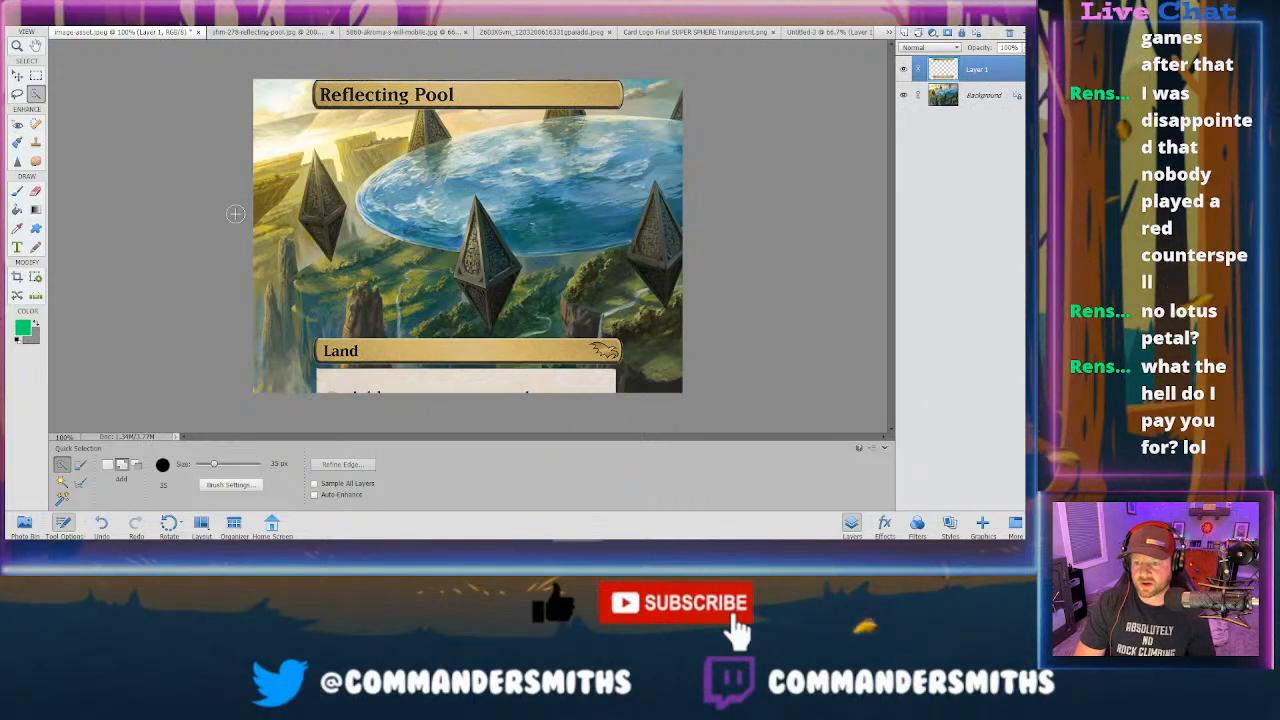
key(v)
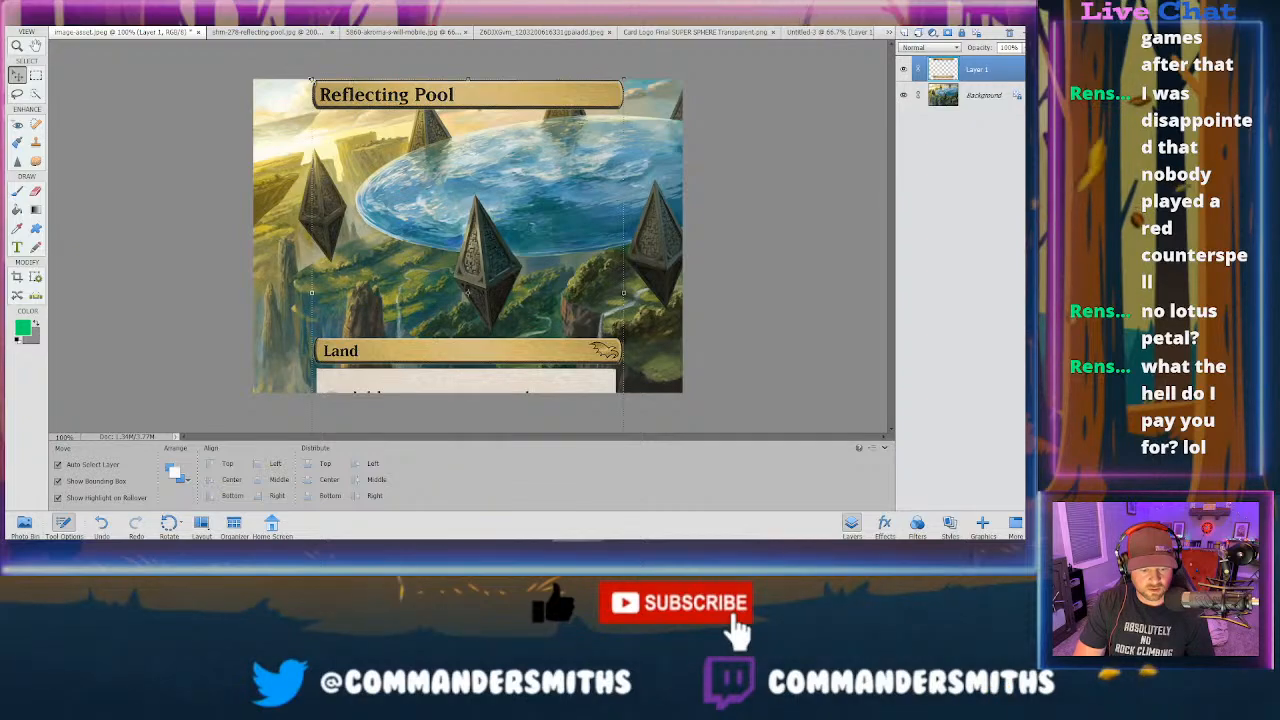
drag(312, 80, 453, 130)
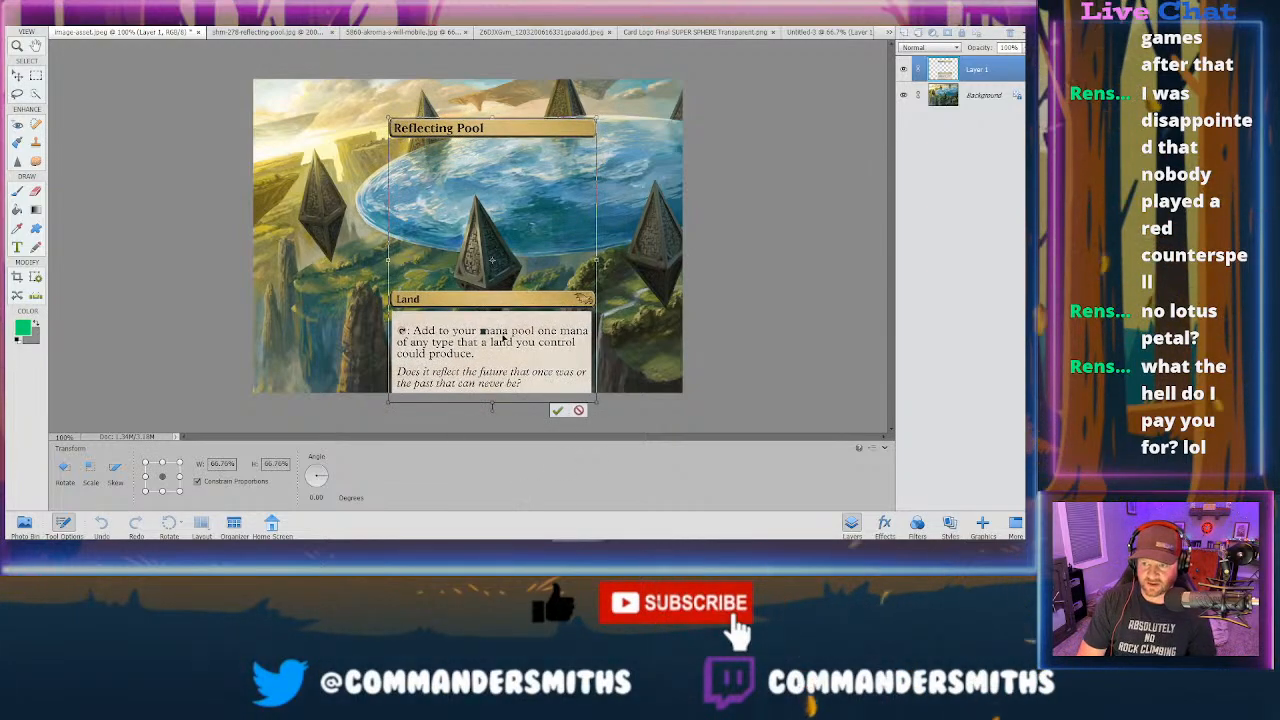
click(578, 410)
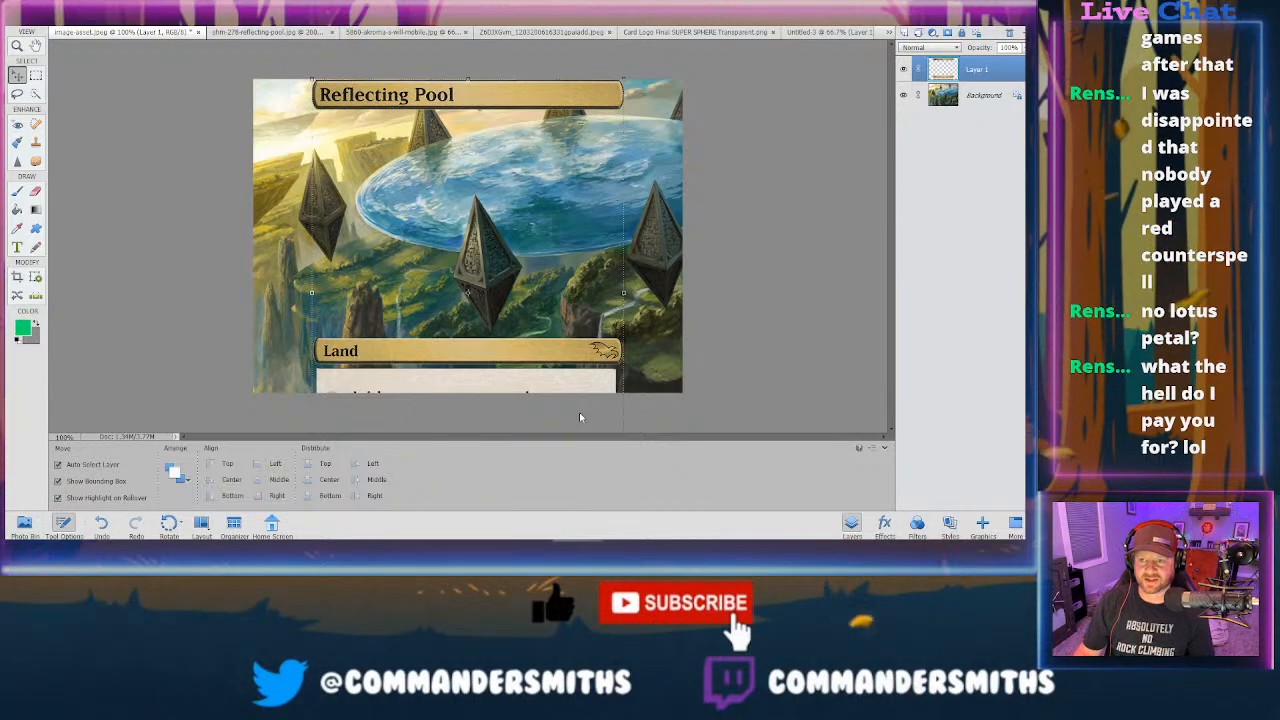
key(Delete)
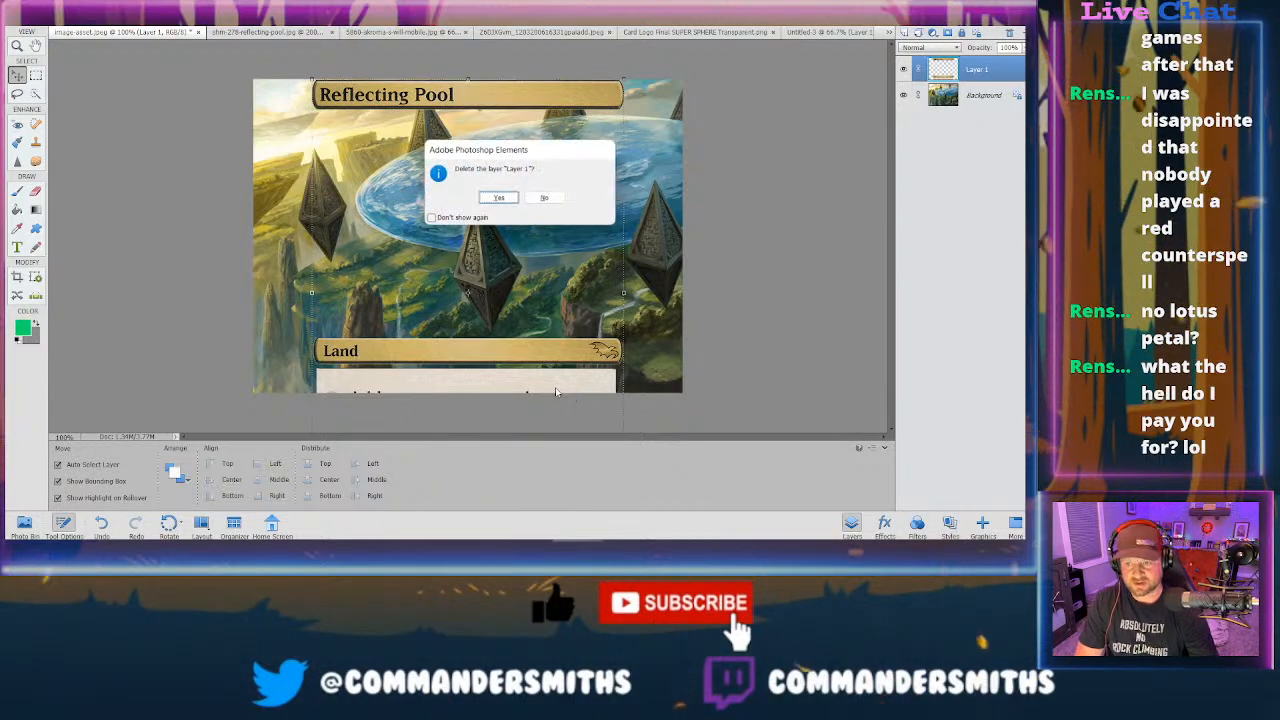
click(516, 198)
- Copy the selected title bar, type bar and text box from the card scan and paste them into image-asset.jpeg
click(212, 32)
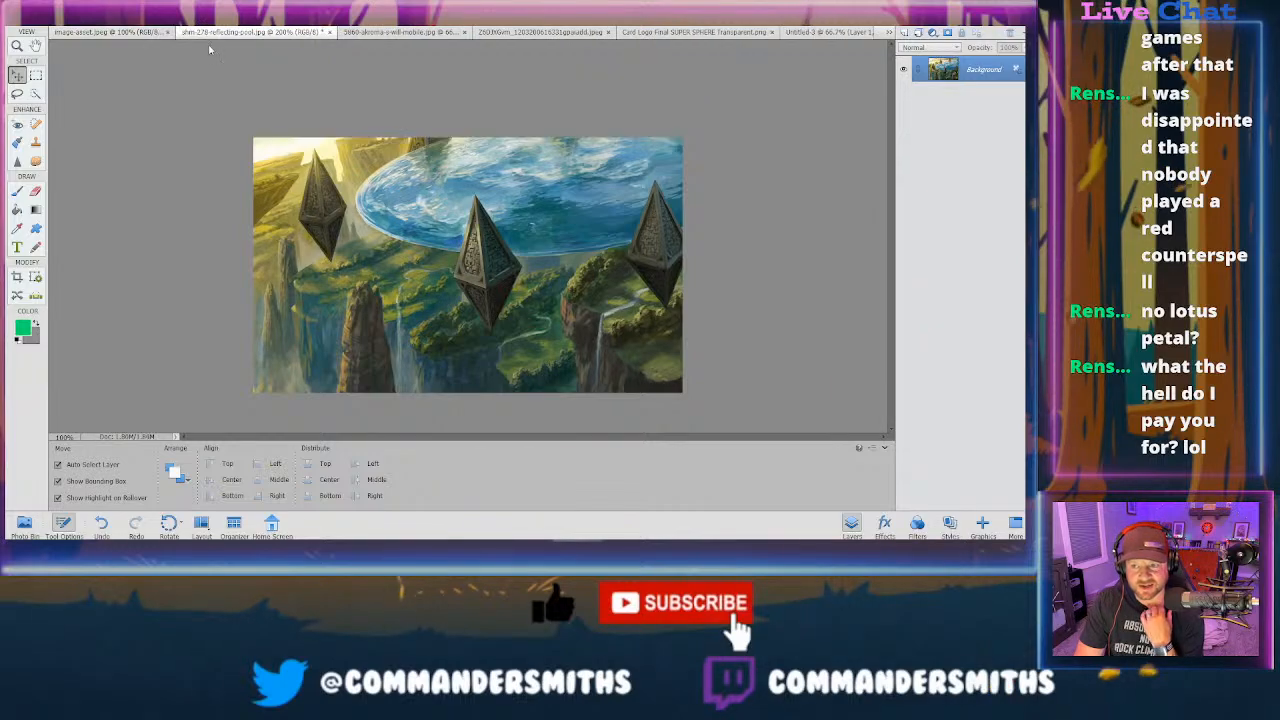
scroll(840, 182, down, 3)
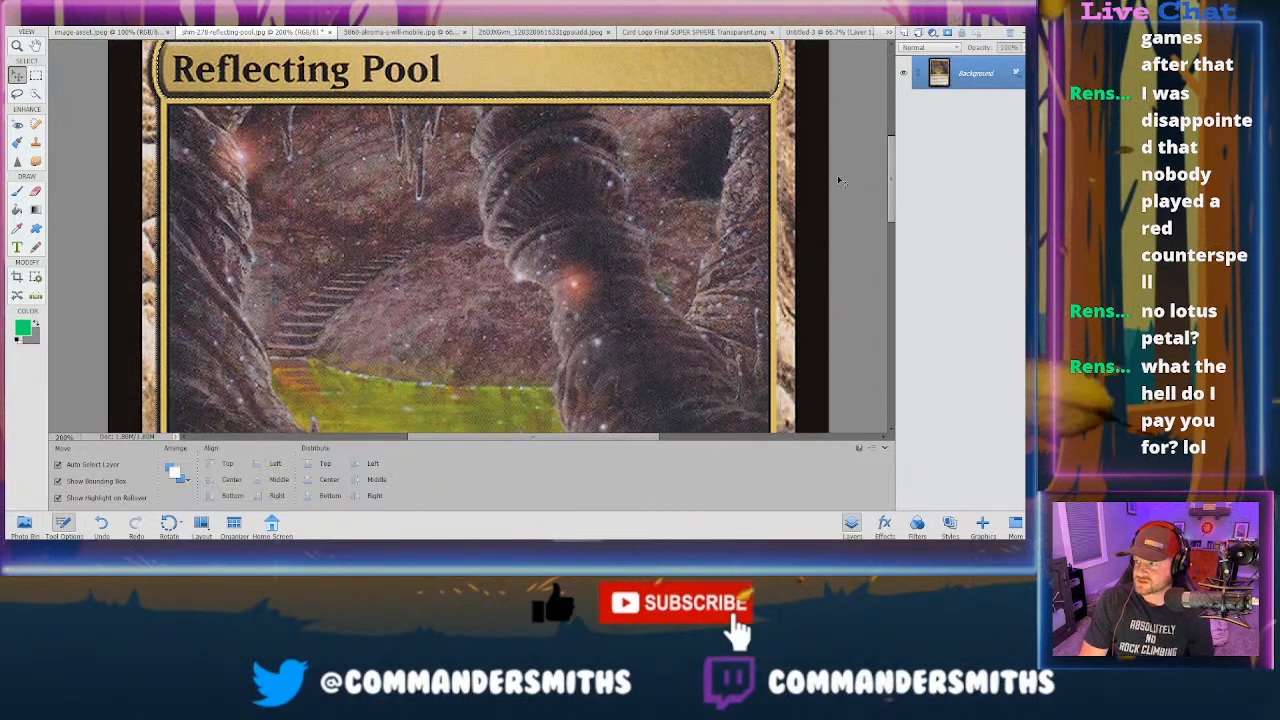
drag(891, 175, 884, 268)
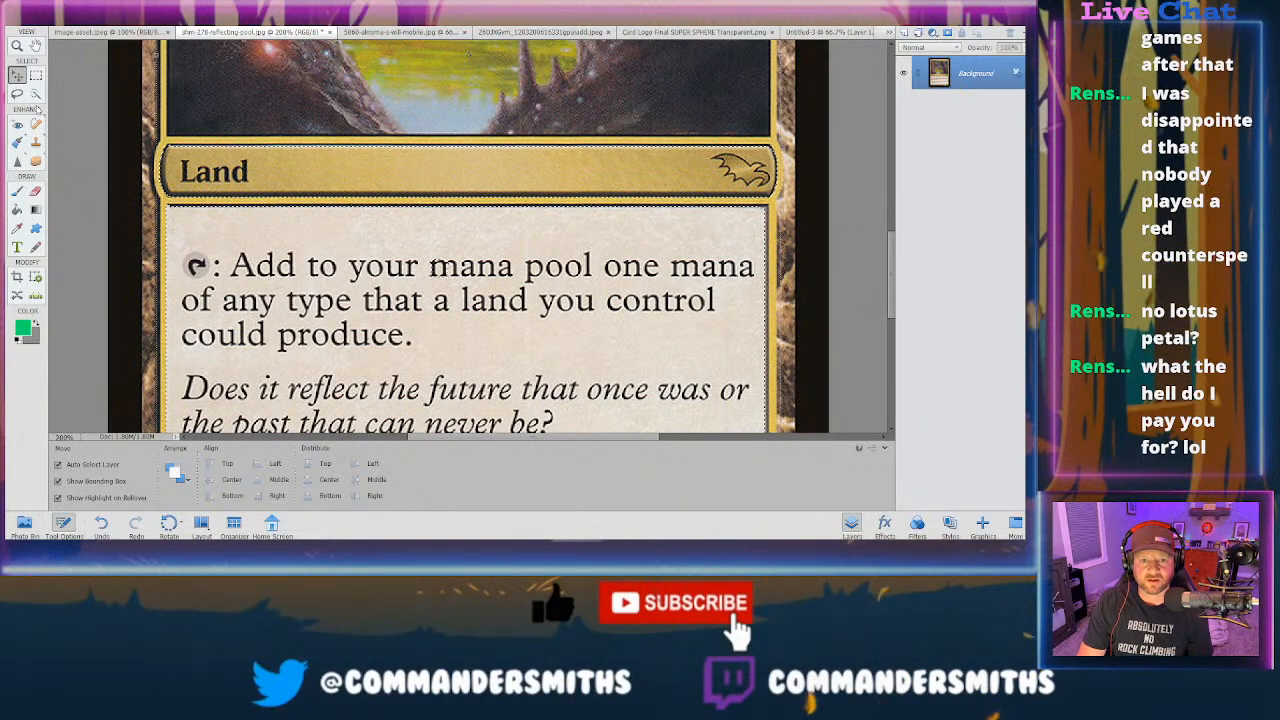
key(a)
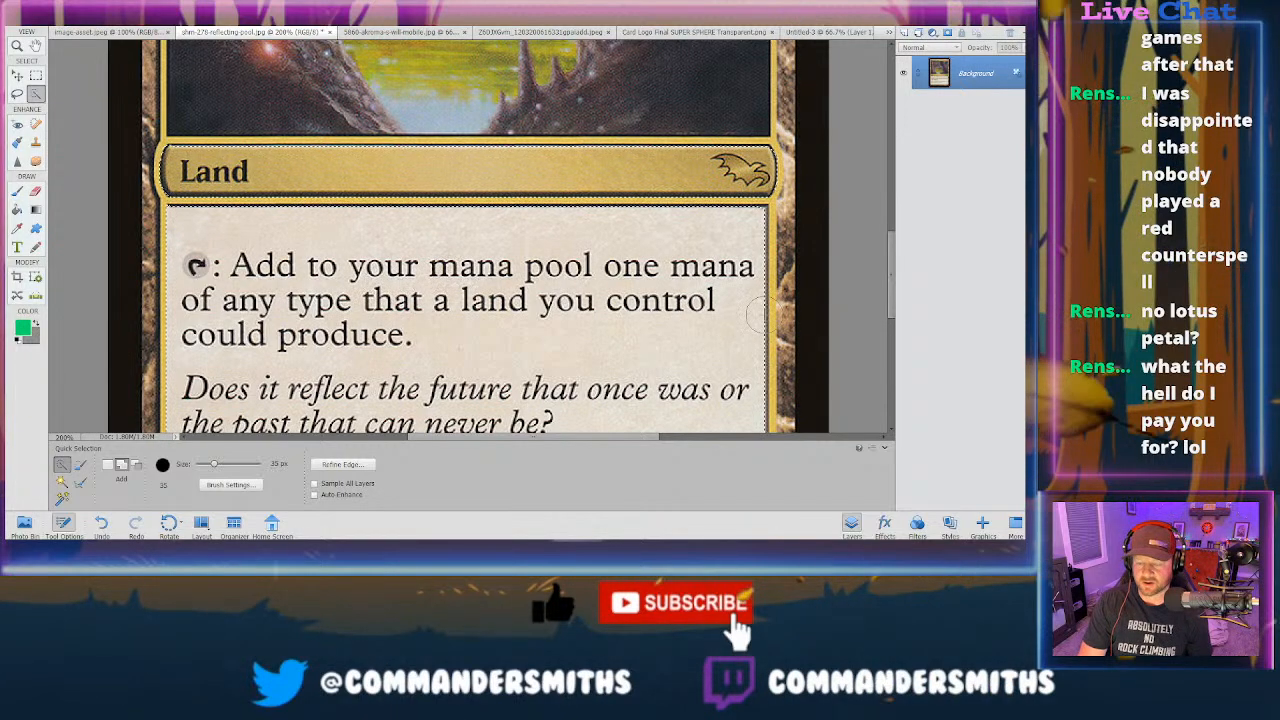
click(112, 32)
key(ctrl+v)
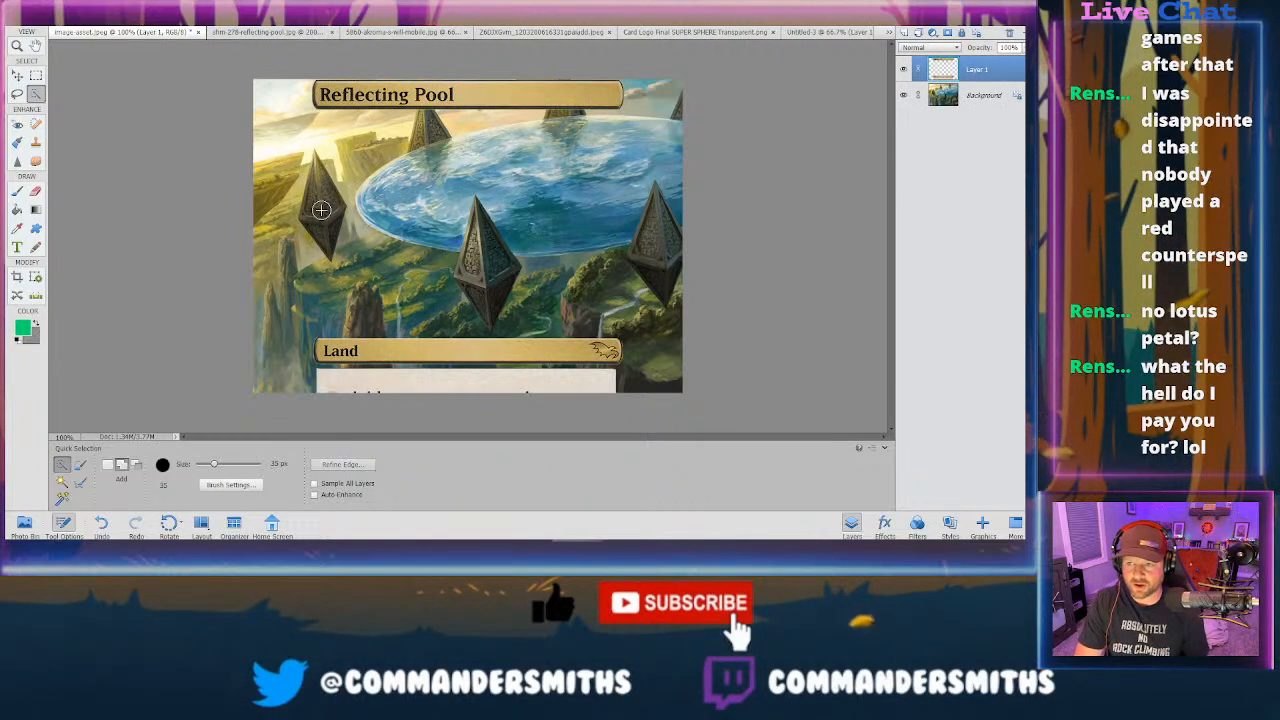
- Scale the pasted card frame layer proportionally to about 65.7% and place it fully inside the artwork, right of centre
click(17, 75)
drag(310, 78, 434, 95)
drag(509, 326, 500, 329)
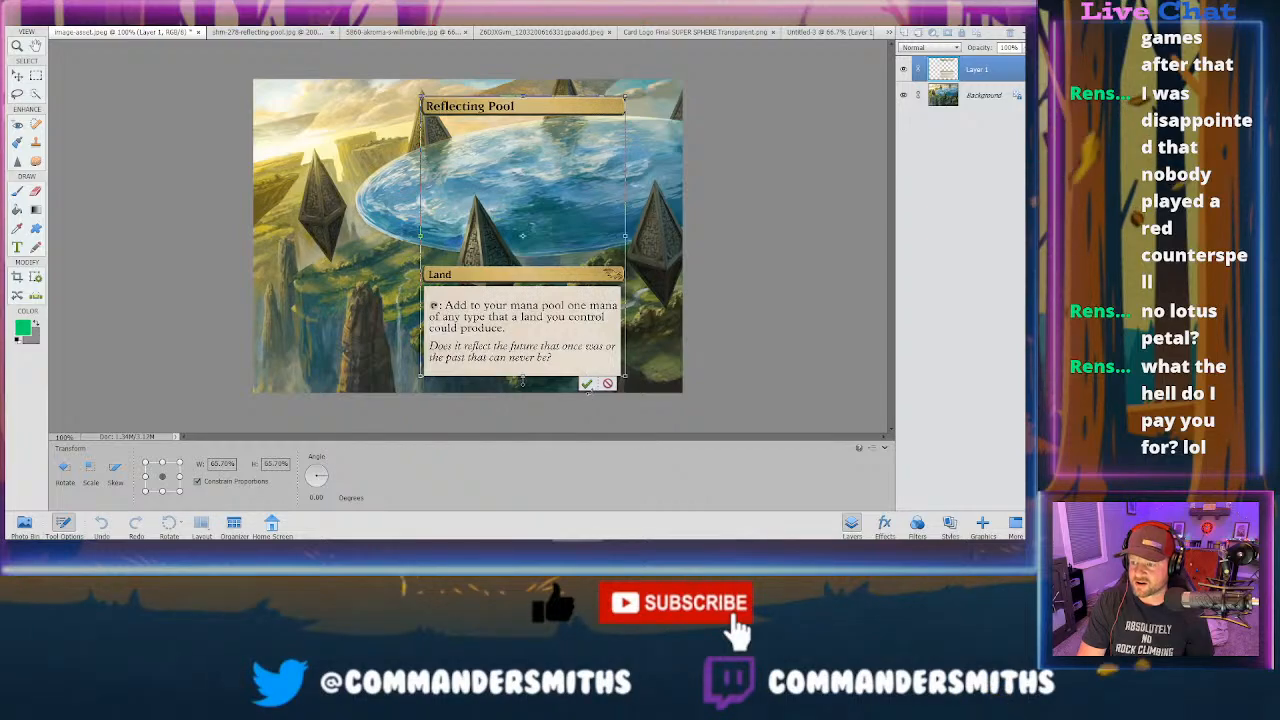
click(587, 384)
- Crop the image to a portrait card shape around the frame pieces, keeping the artwork's full height and narrow side margins
click(327, 258)
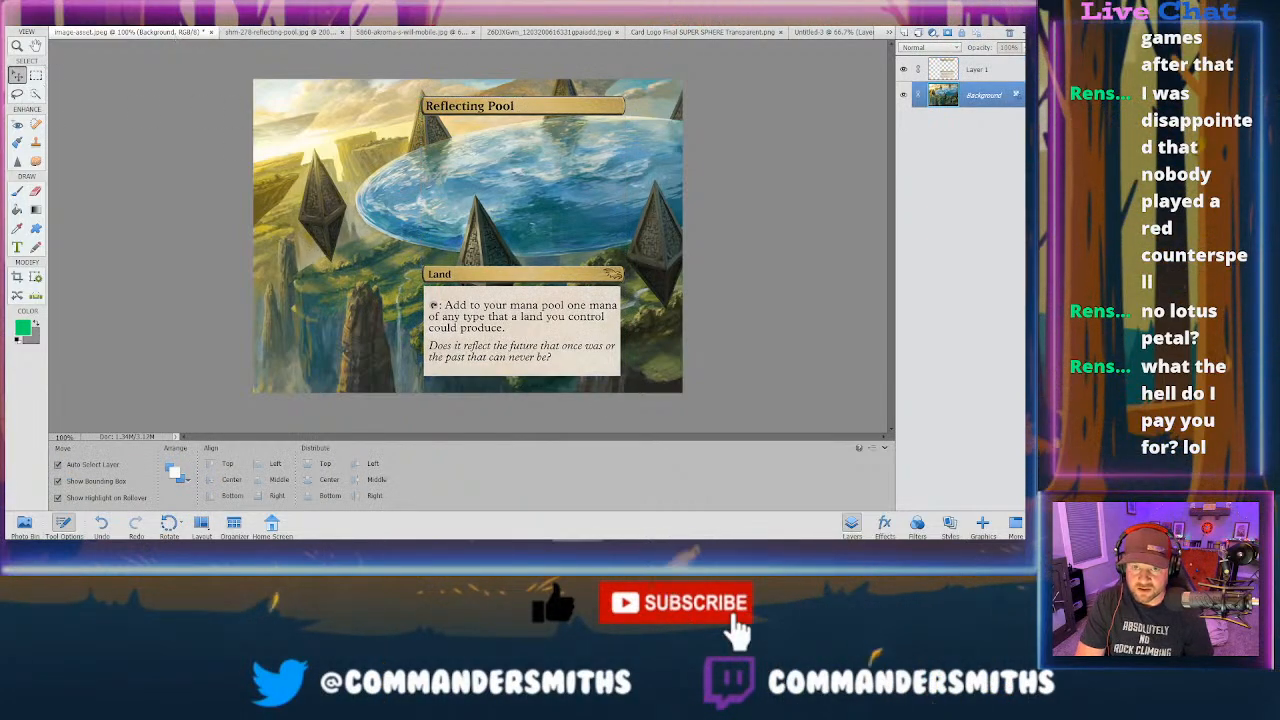
click(82, 5)
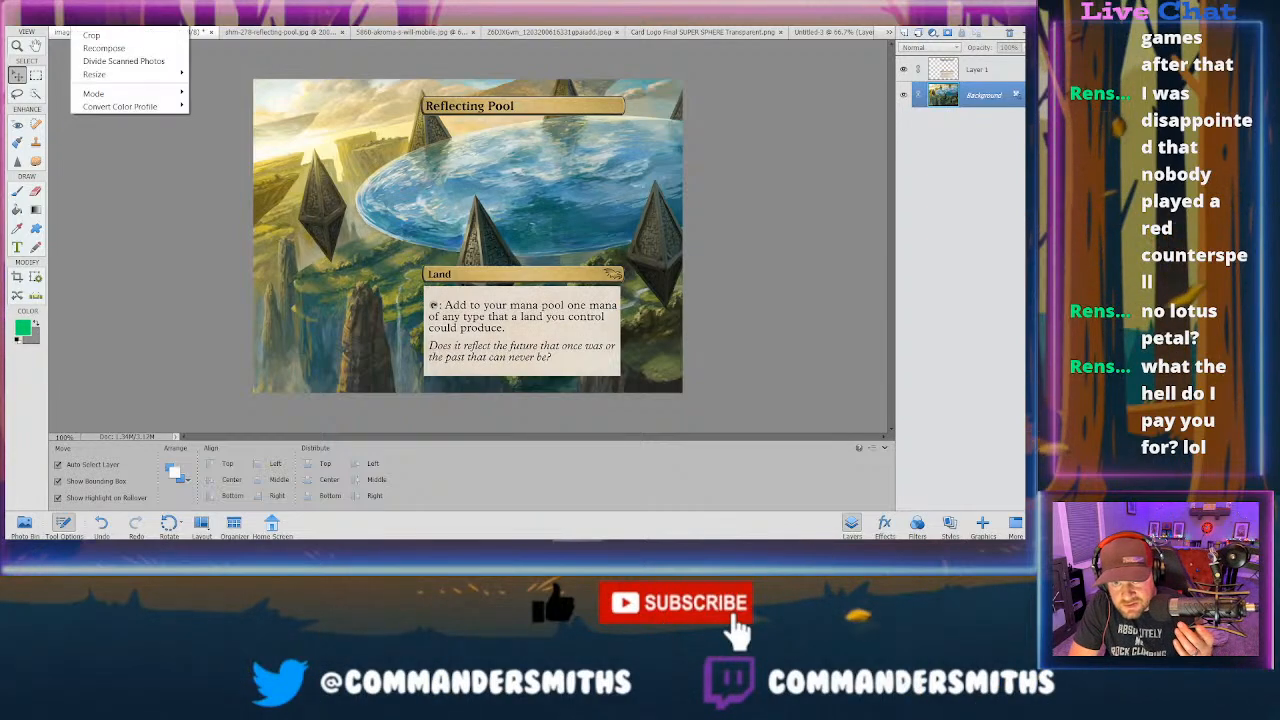
click(90, 36)
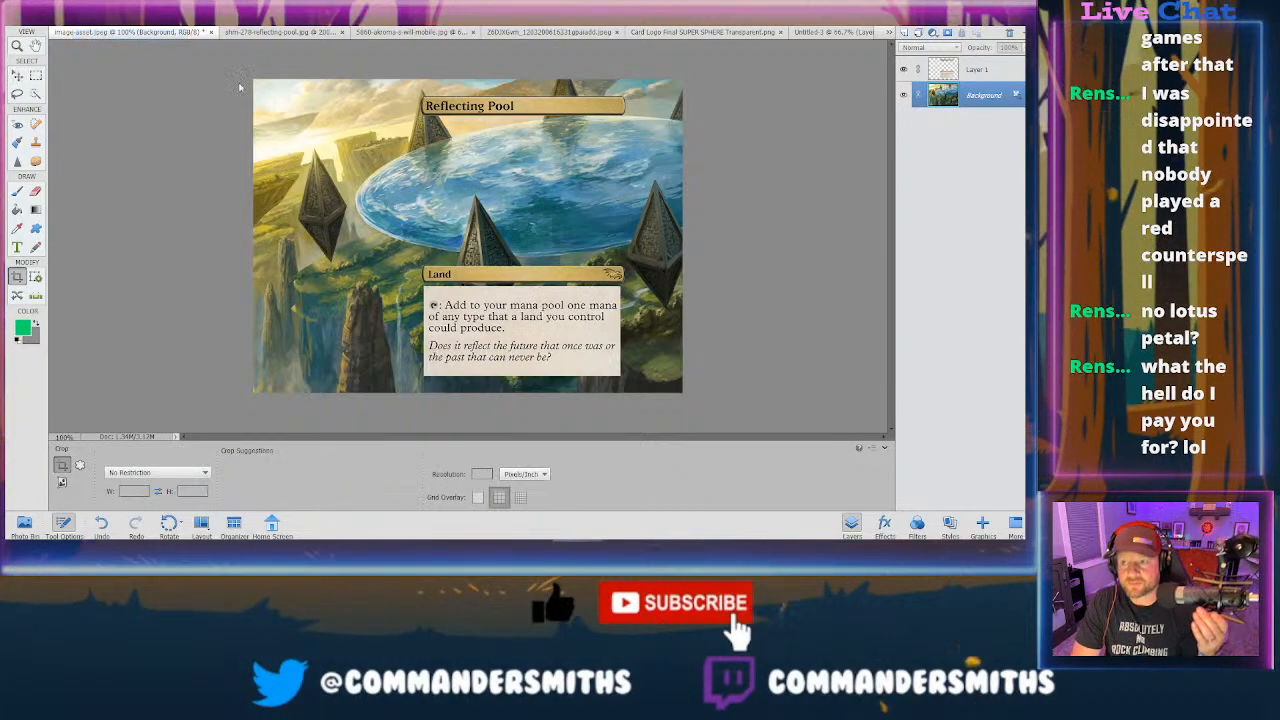
click(404, 87)
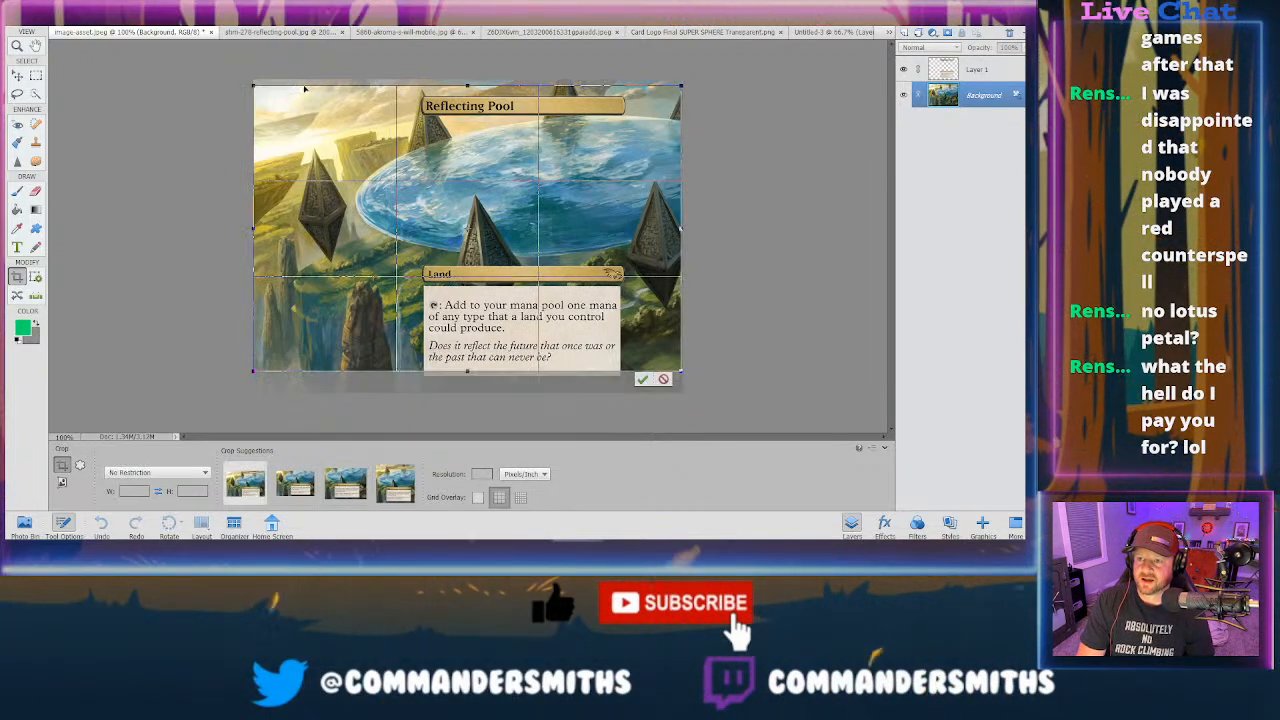
drag(404, 85, 406, 77)
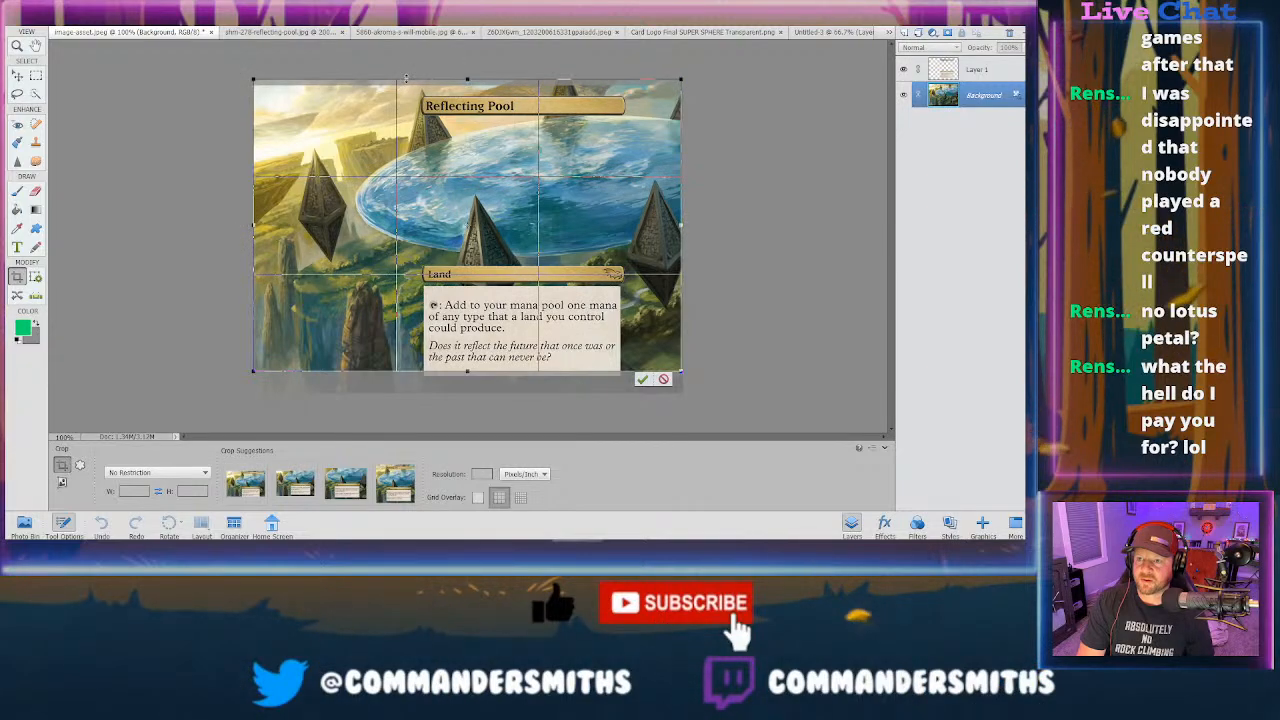
drag(250, 226, 401, 230)
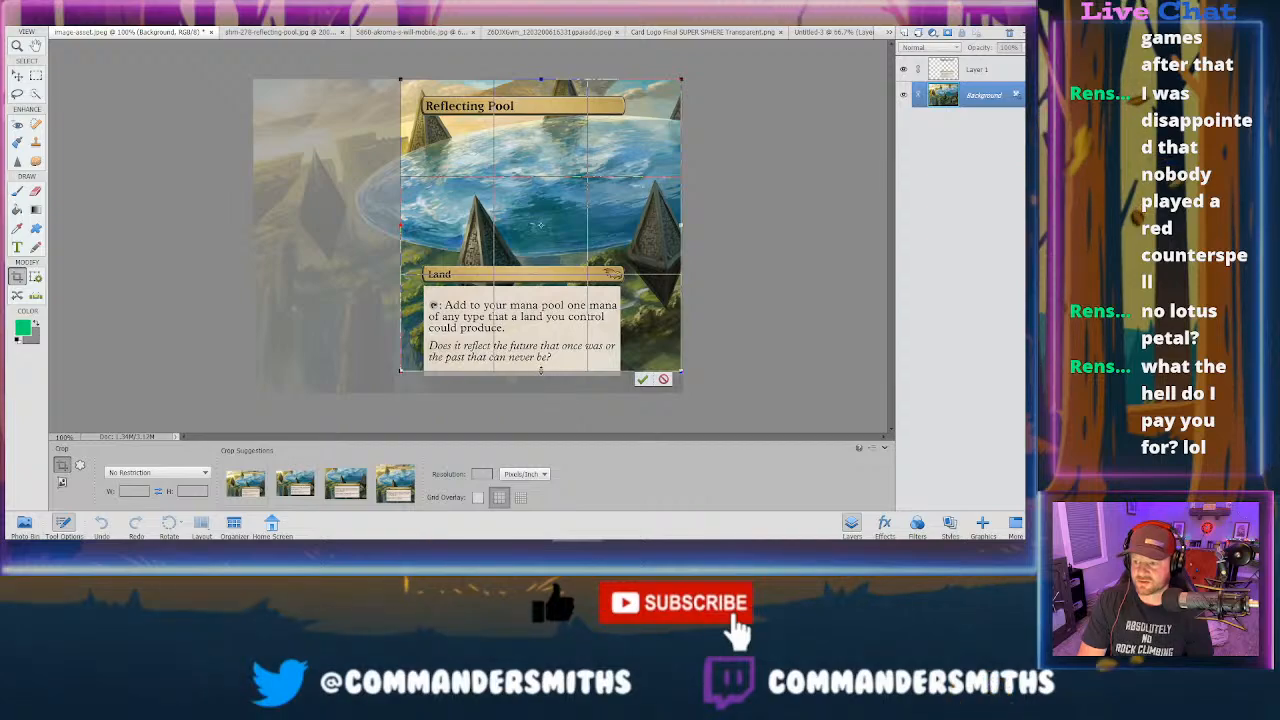
drag(540, 371, 540, 391)
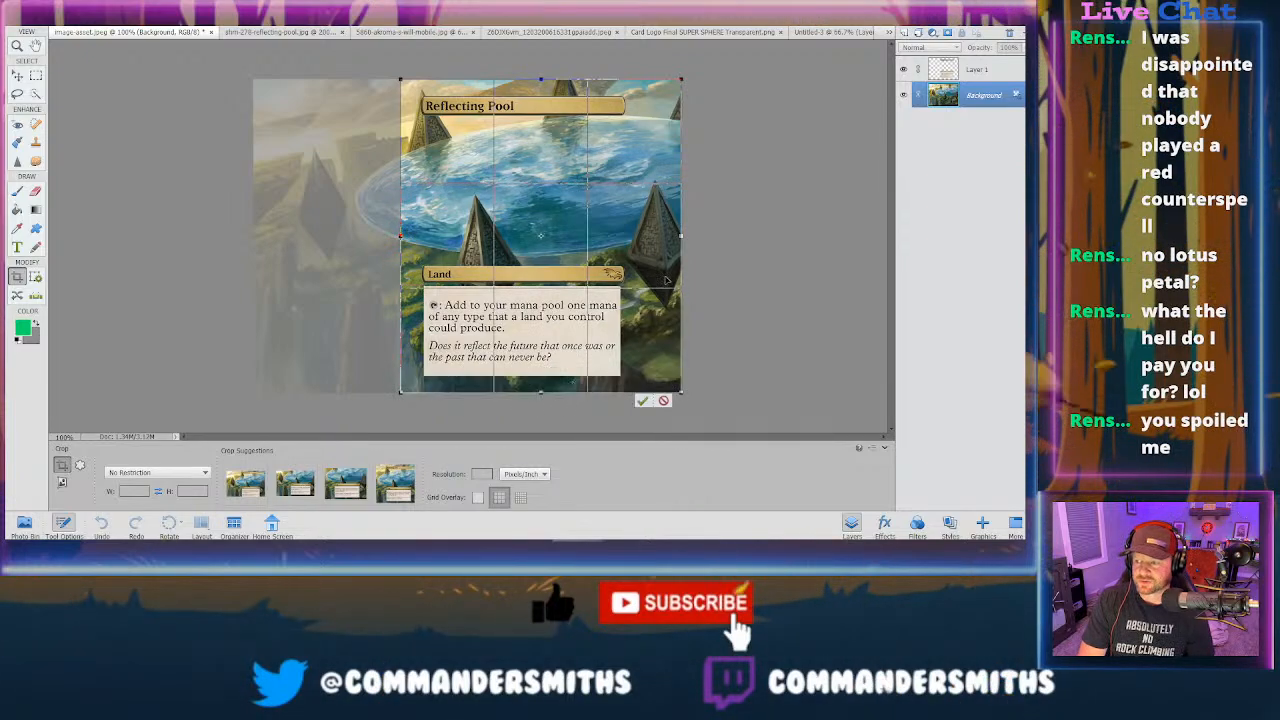
drag(681, 236, 644, 238)
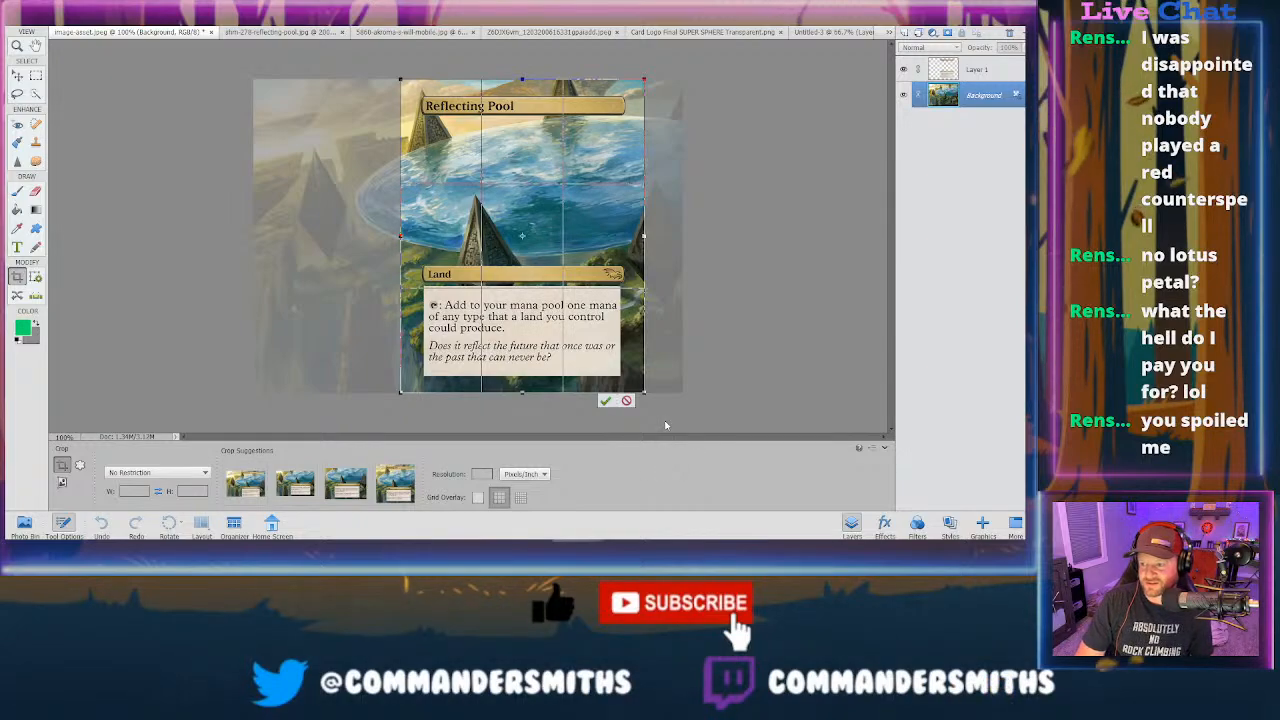
click(605, 400)
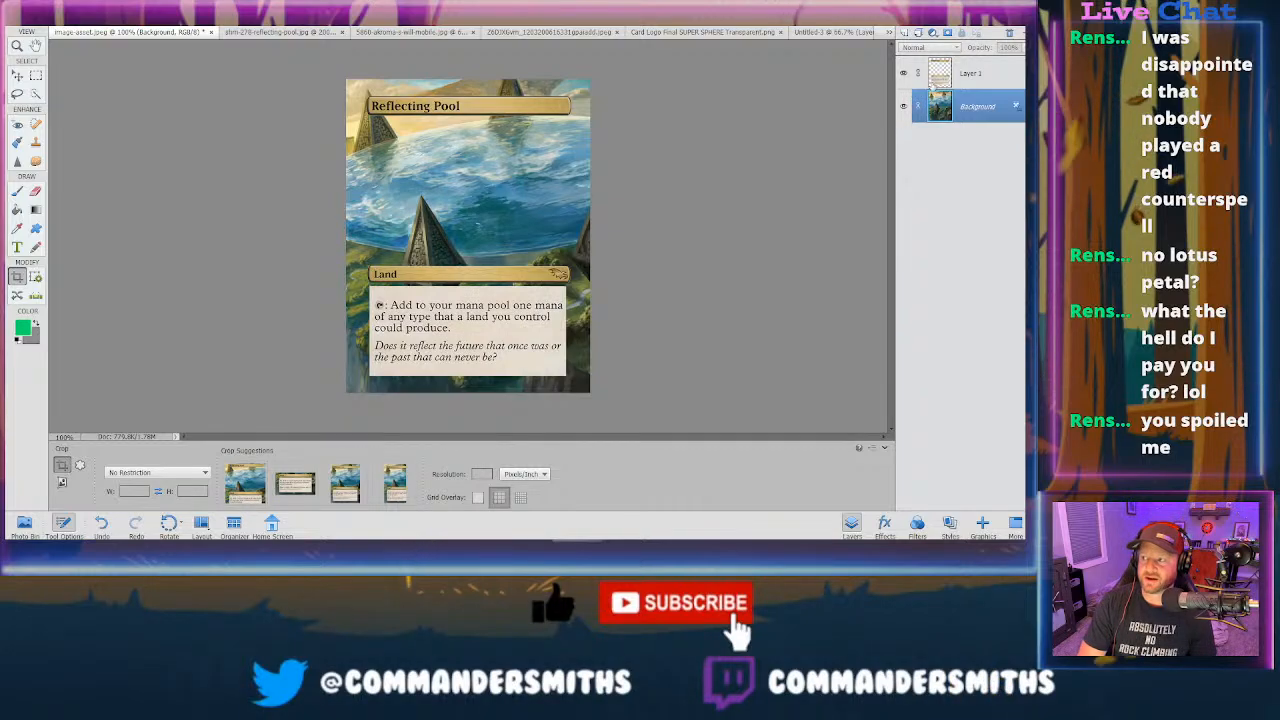
- Set the opacity of the card frame layer, Layer 1, to 50%
click(968, 73)
click(1022, 48)
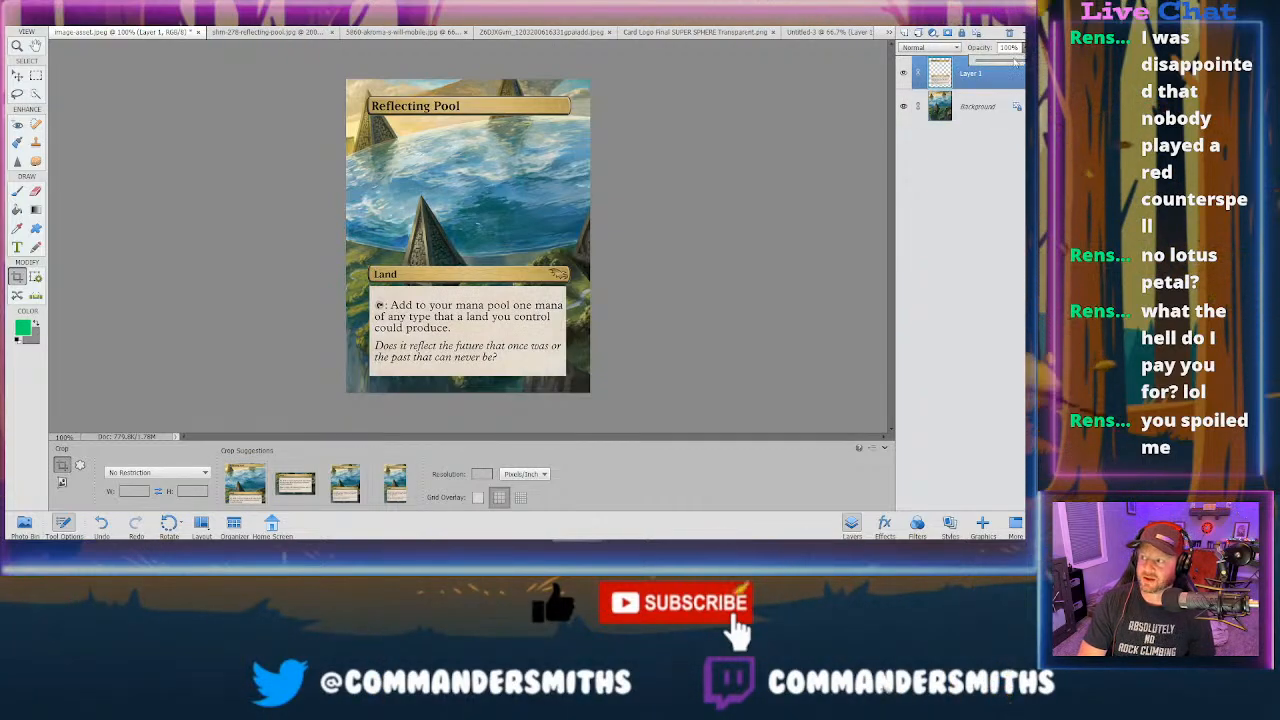
drag(1025, 62, 974, 77)
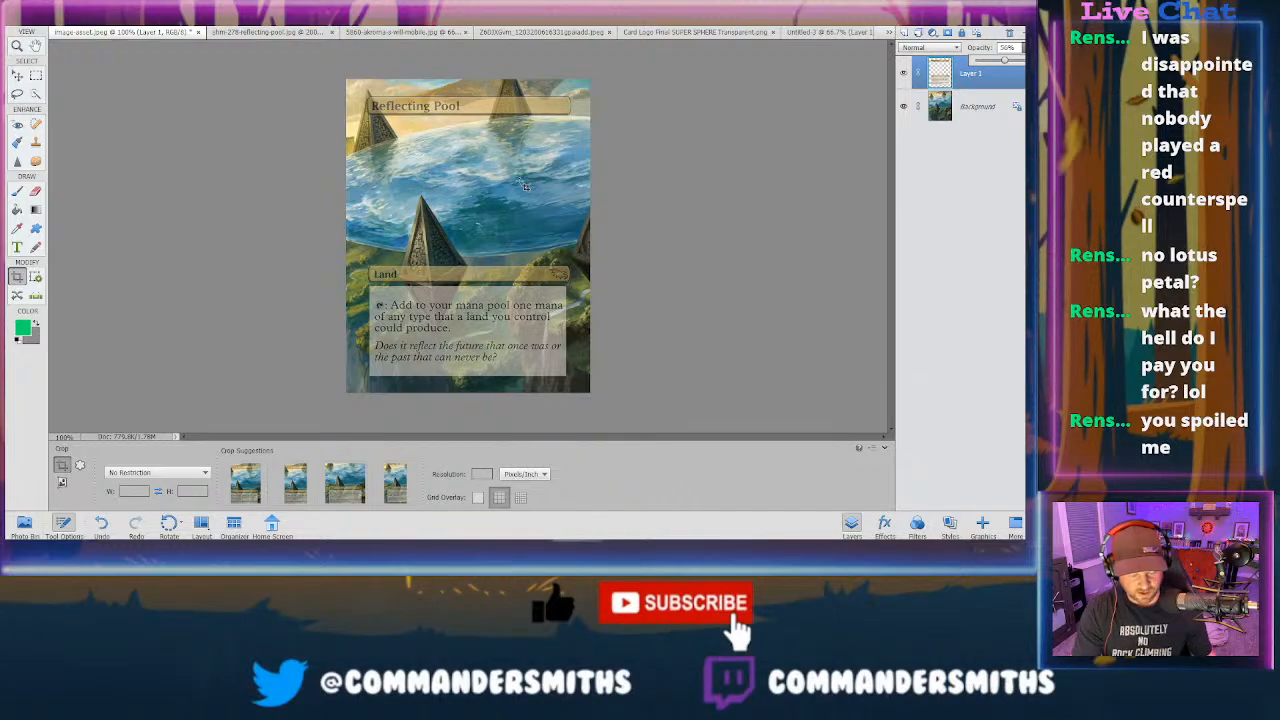
- Examine how the semi-transparent text box, type bar and title bar overlap the artwork beneath them
key(ctrl+equal)
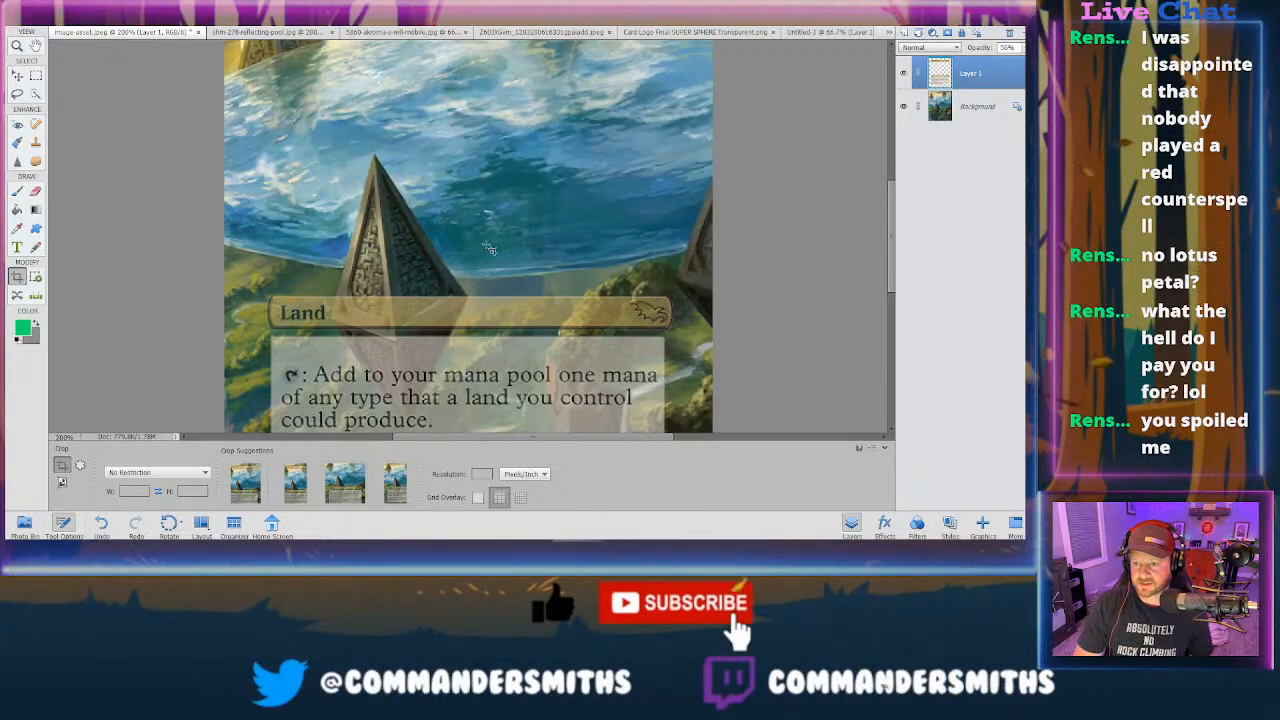
scroll(654, 316, down, 5)
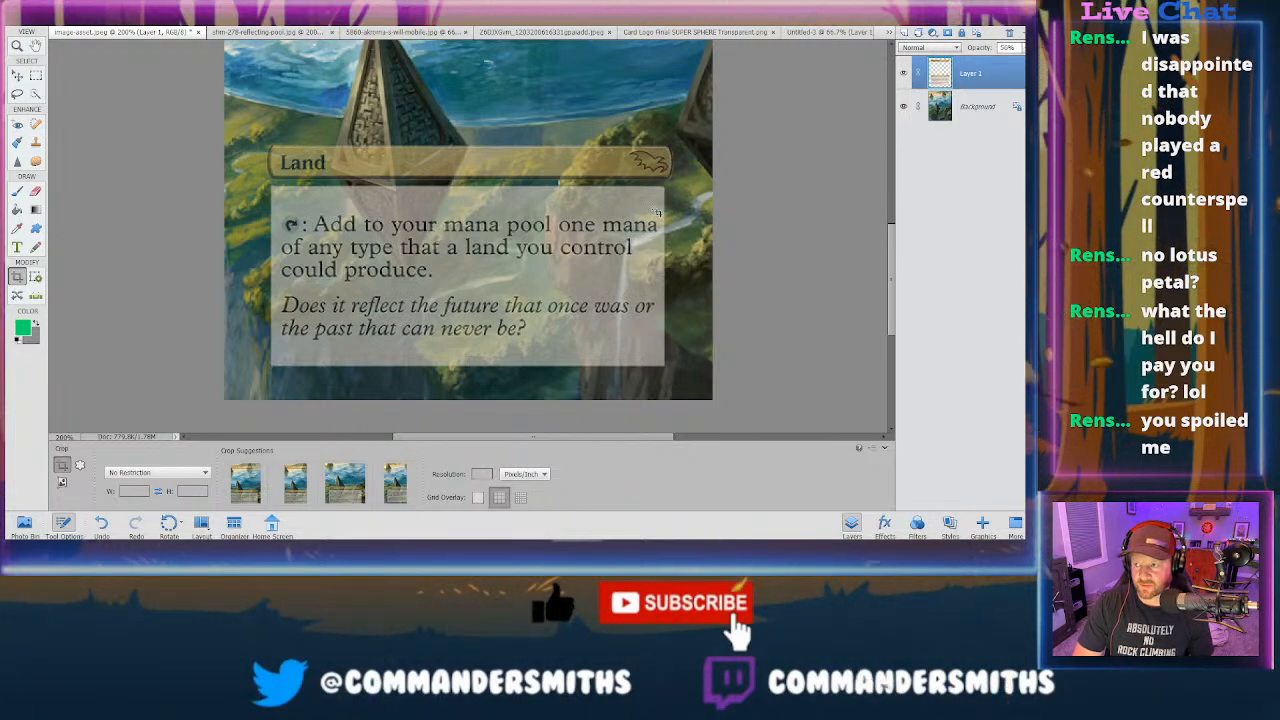
scroll(657, 212, up, 2)
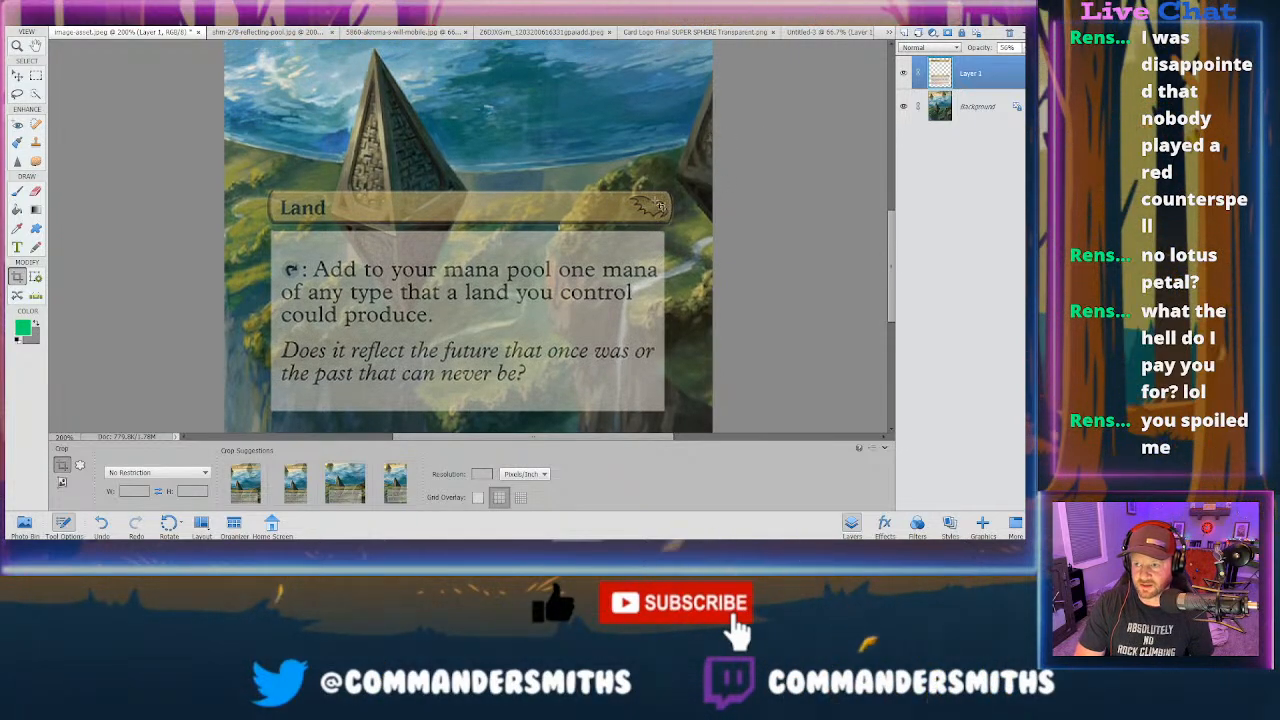
scroll(672, 197, up, 6)
drag(893, 205, 895, 155)
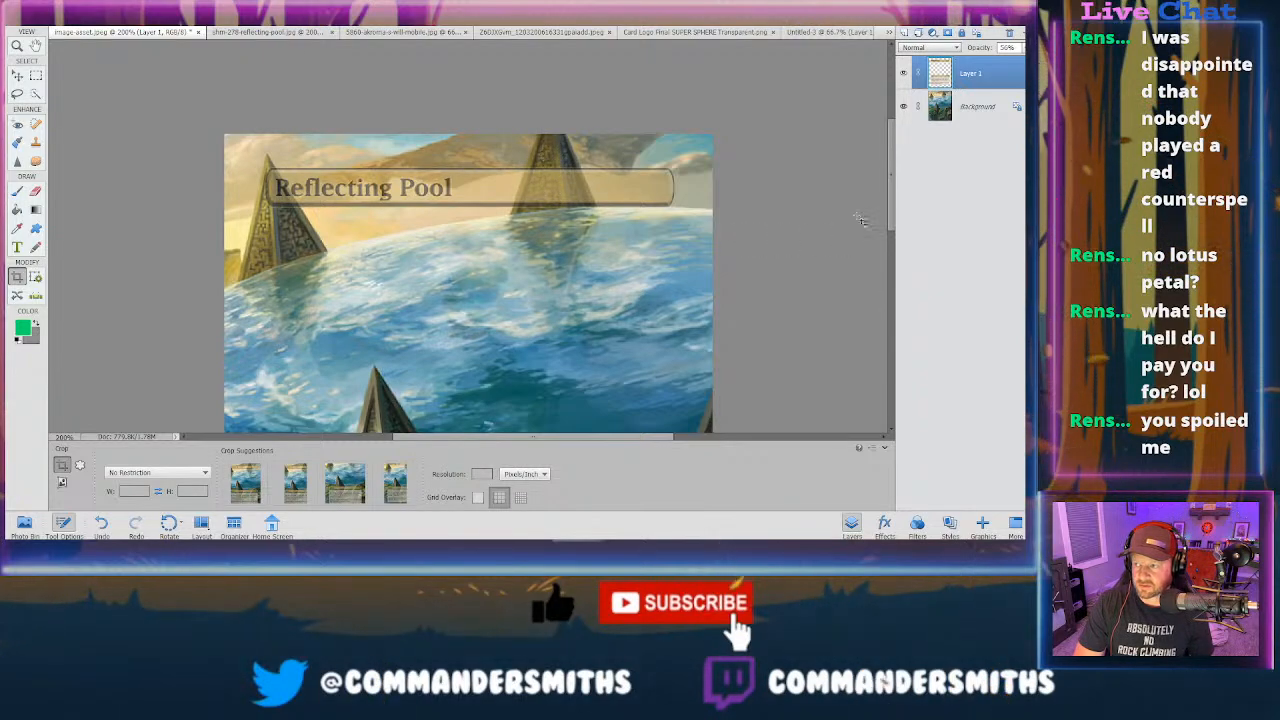
scroll(887, 195, down, 3)
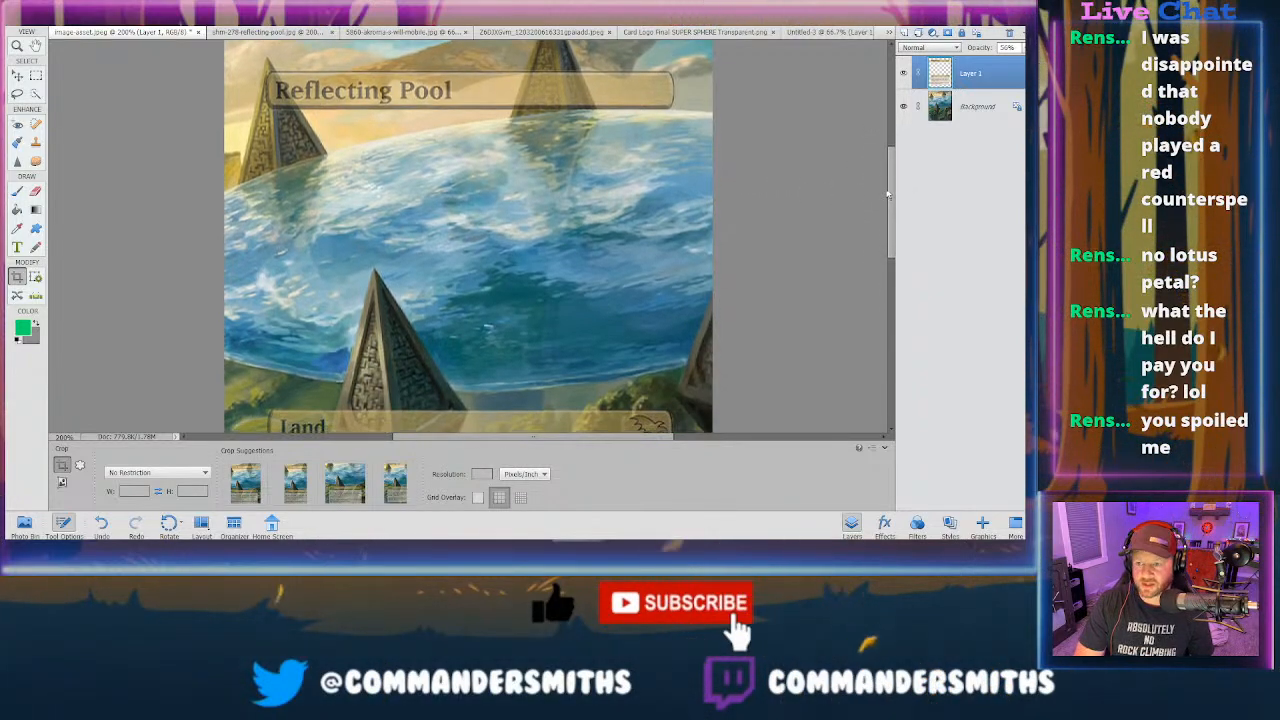
- Set up the Clone Stamp on the Background layer with a hard round 35 px brush at 100% opacity
click(975, 106)
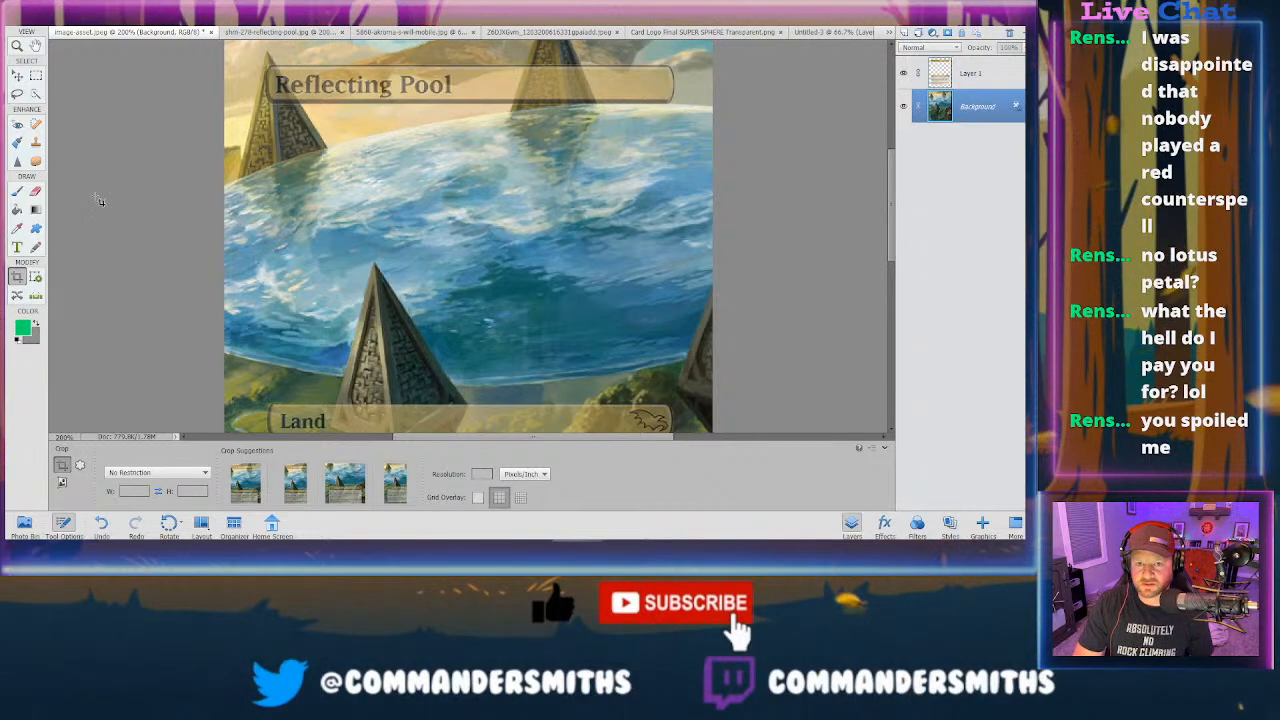
key(s)
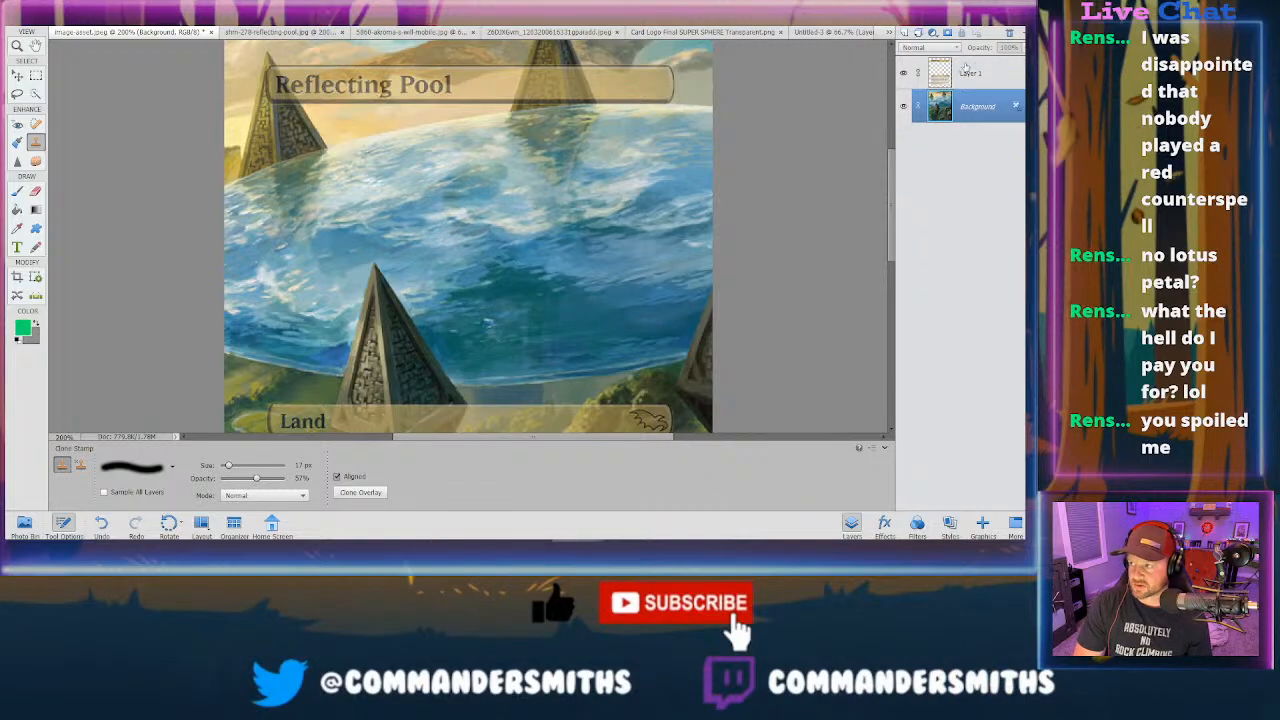
key(ctrl+minus)
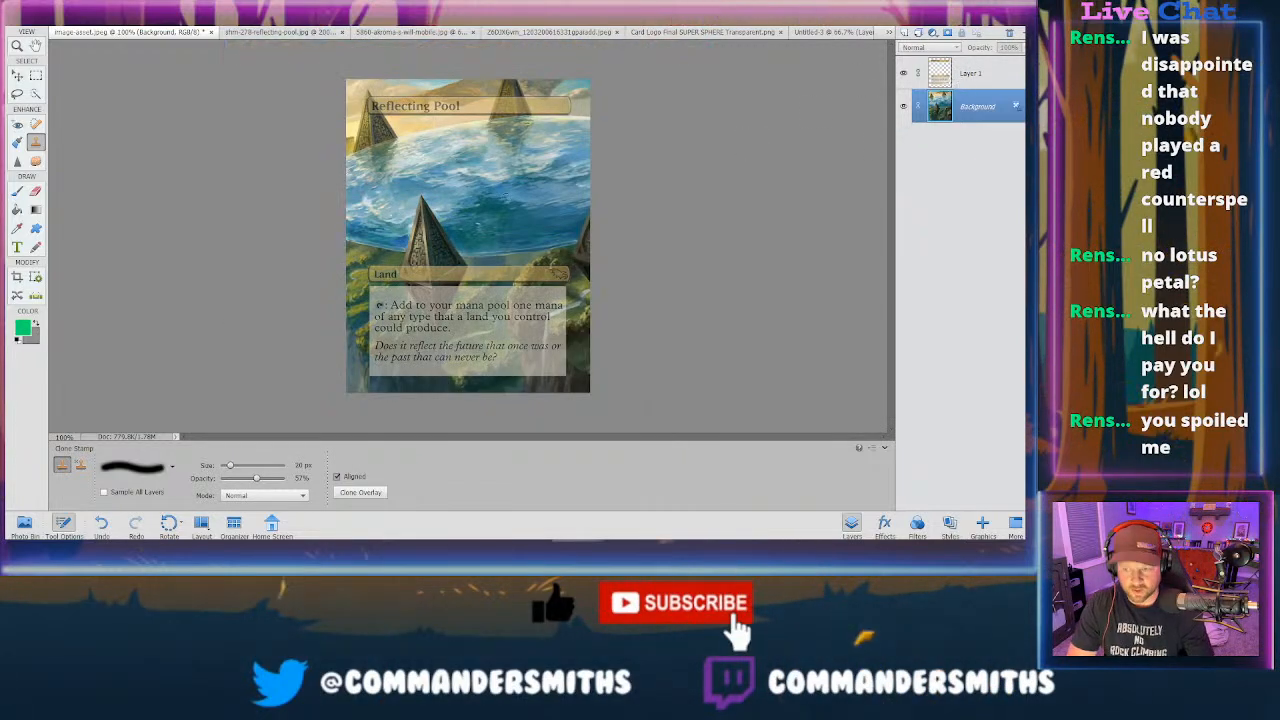
drag(229, 465, 316, 482)
click(173, 468)
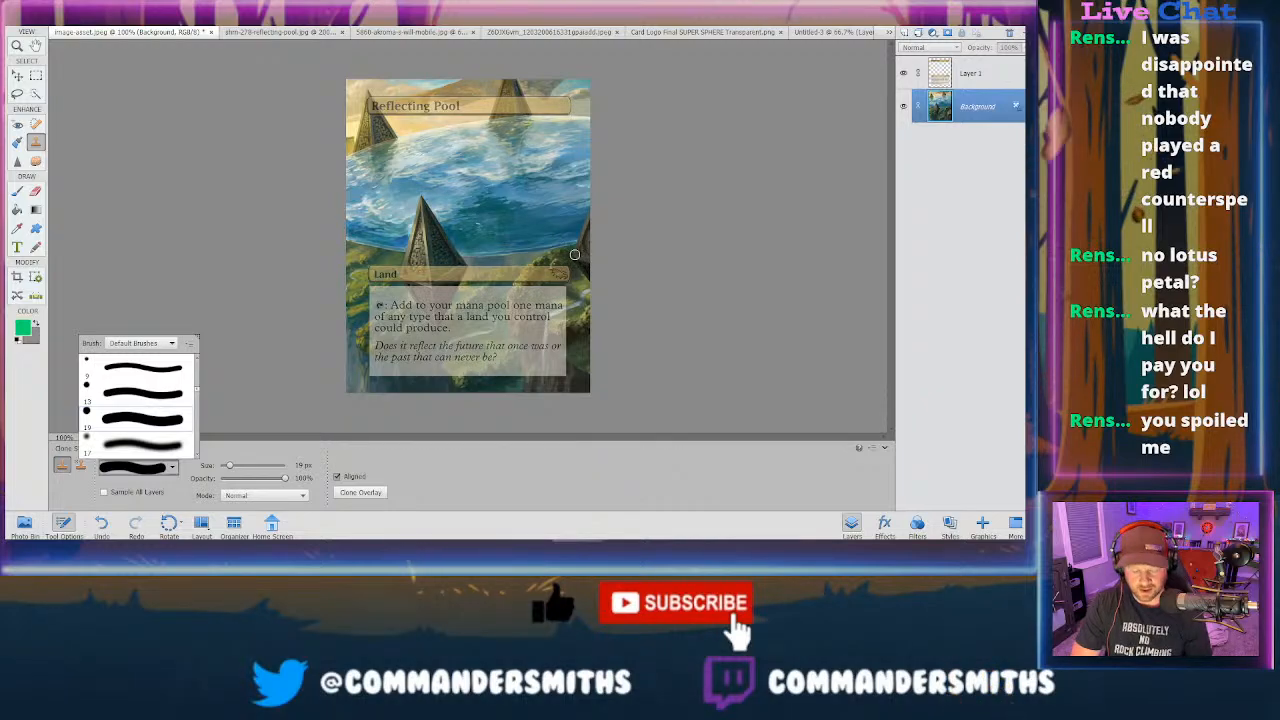
click(575, 255)
key(bracketright)
key(bracketright)
key(bracketright)
key(bracketright)
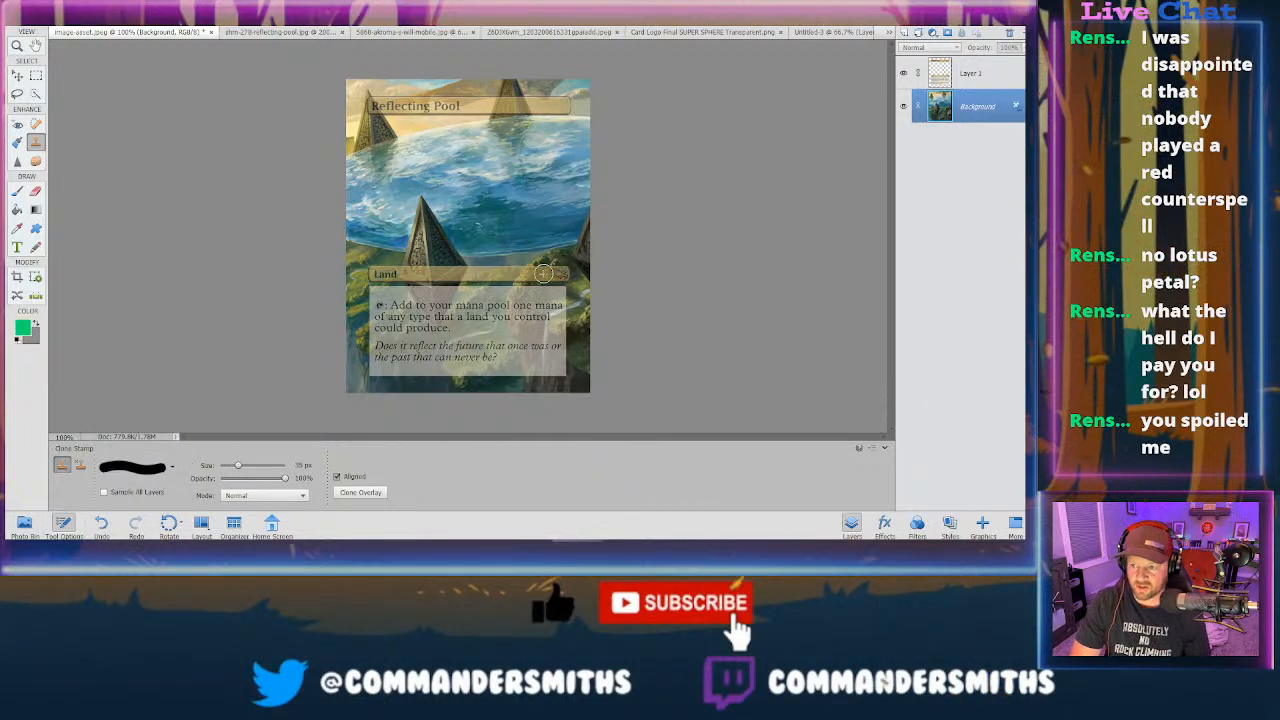
- Clone the waterfall cliff, the central hedron and the upper hedrons over the frame pieces on Layer 1
key(alt+bracketright)
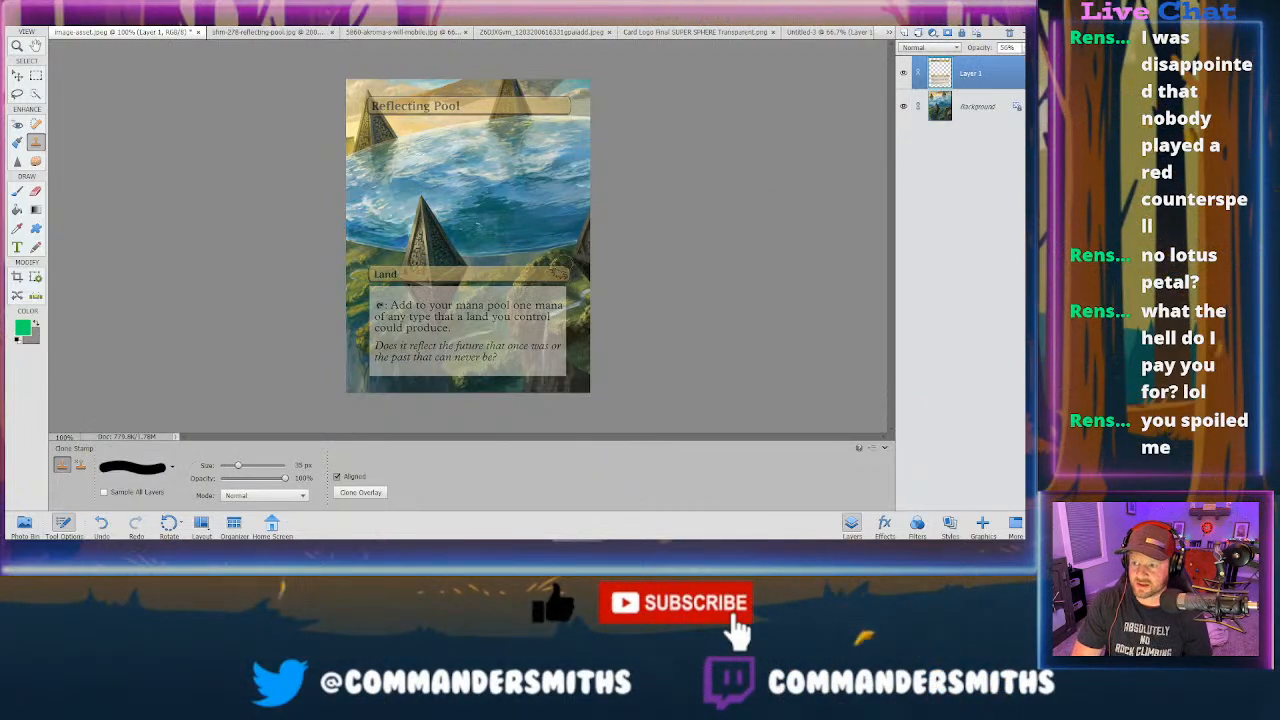
mouse_move(558, 268)
mouse_down()
mouse_move(520, 329)
mouse_move(532, 348)
mouse_move(535, 288)
mouse_up()
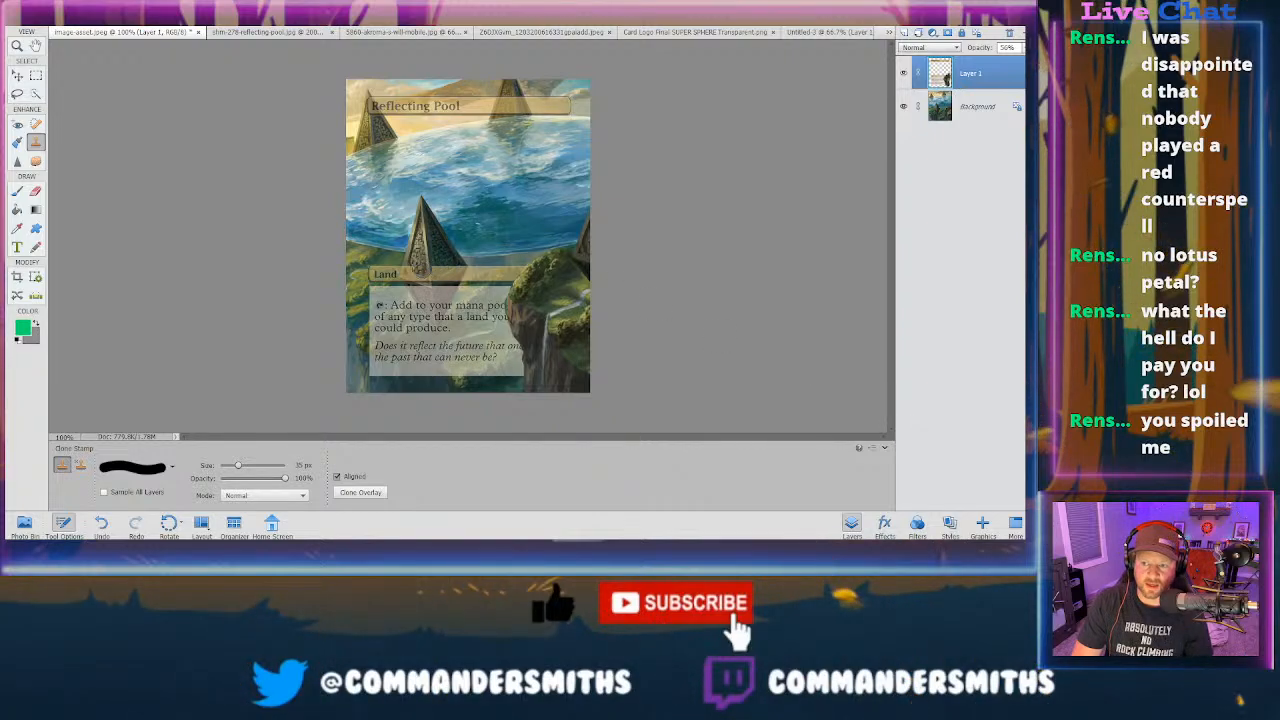
drag(420, 285, 448, 322)
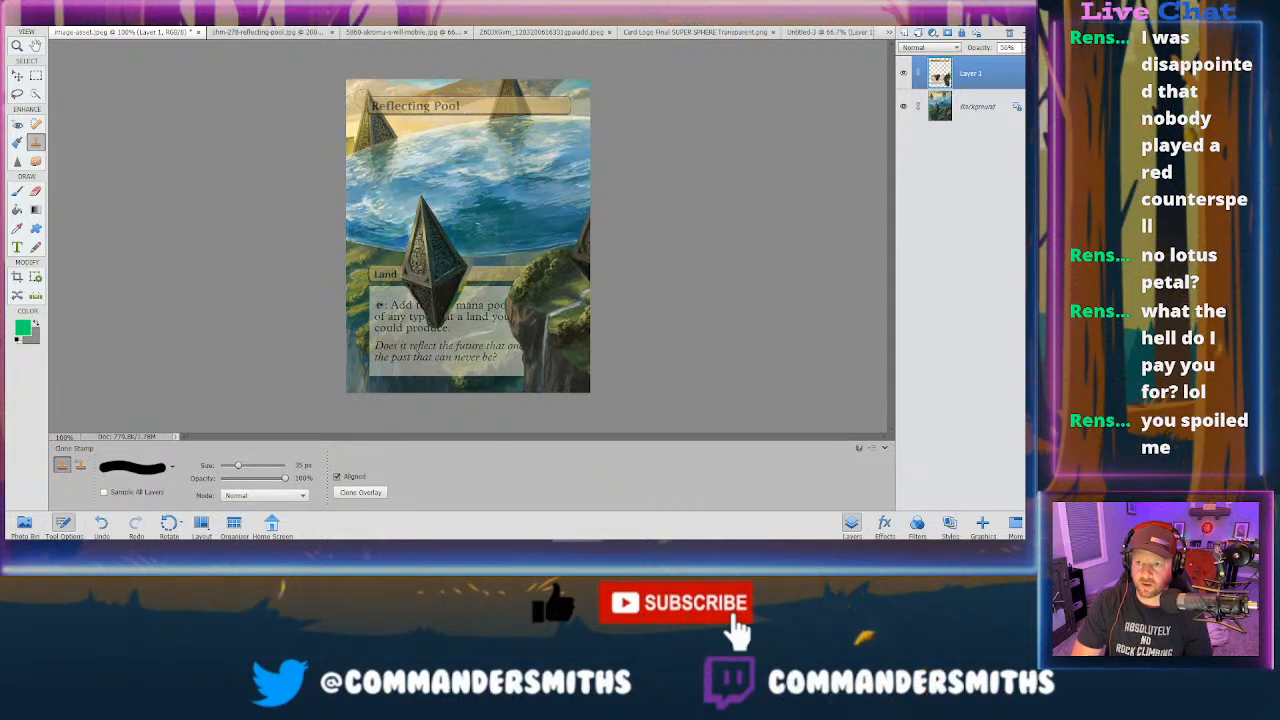
drag(370, 104, 378, 110)
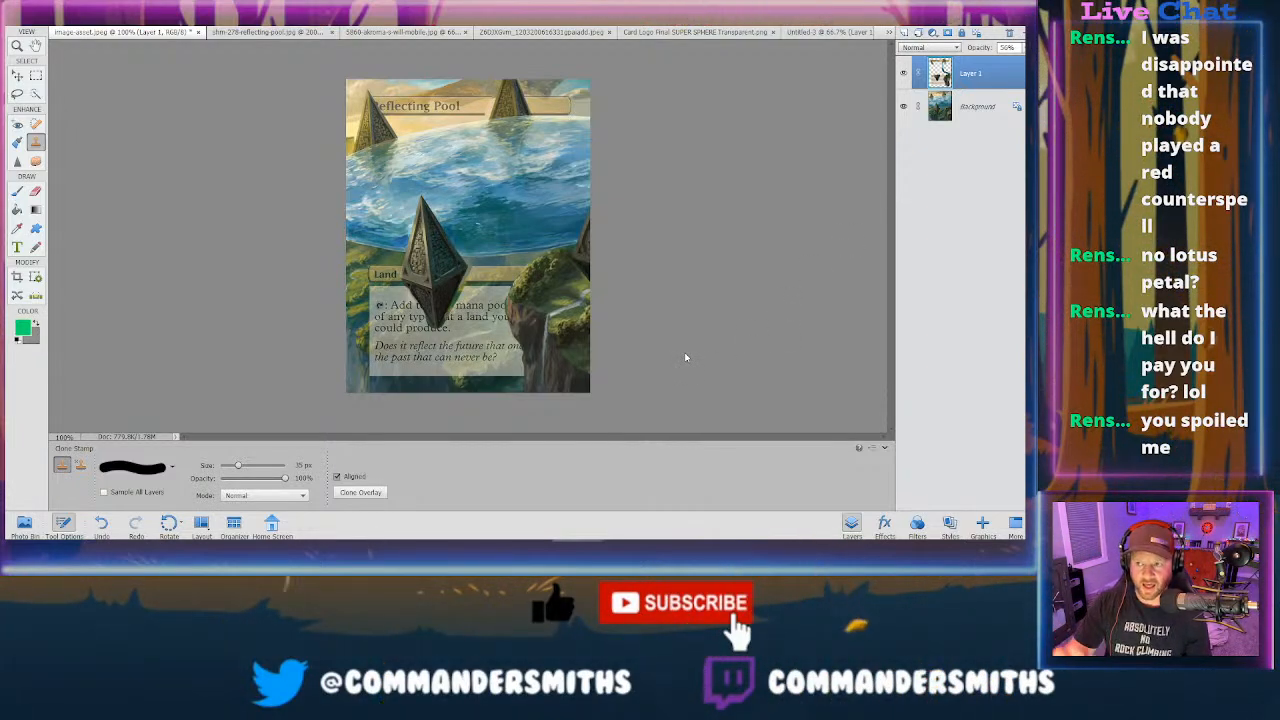
- Undo the Clone Stamp strokes on Layer 1 that cover the title bar, type bar and text box
key(ctrl+z)
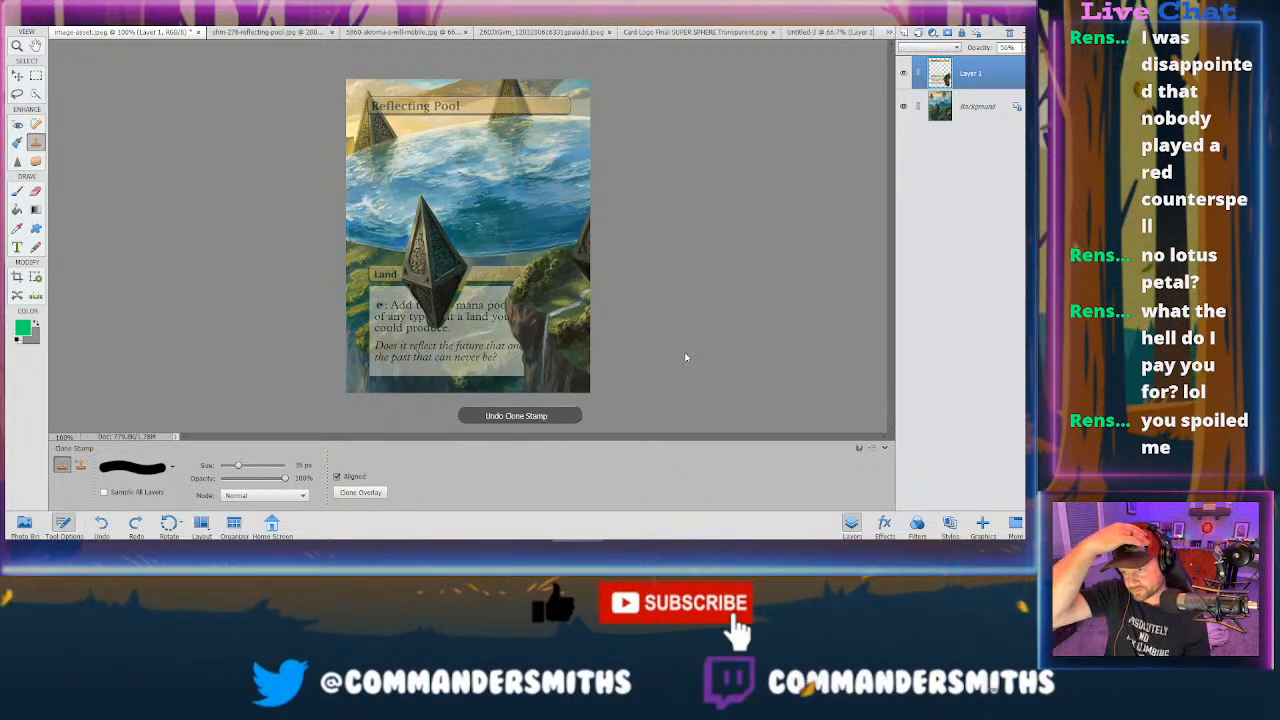
key(ctrl+z)
key(ctrl+z)
key(ctrl+z)
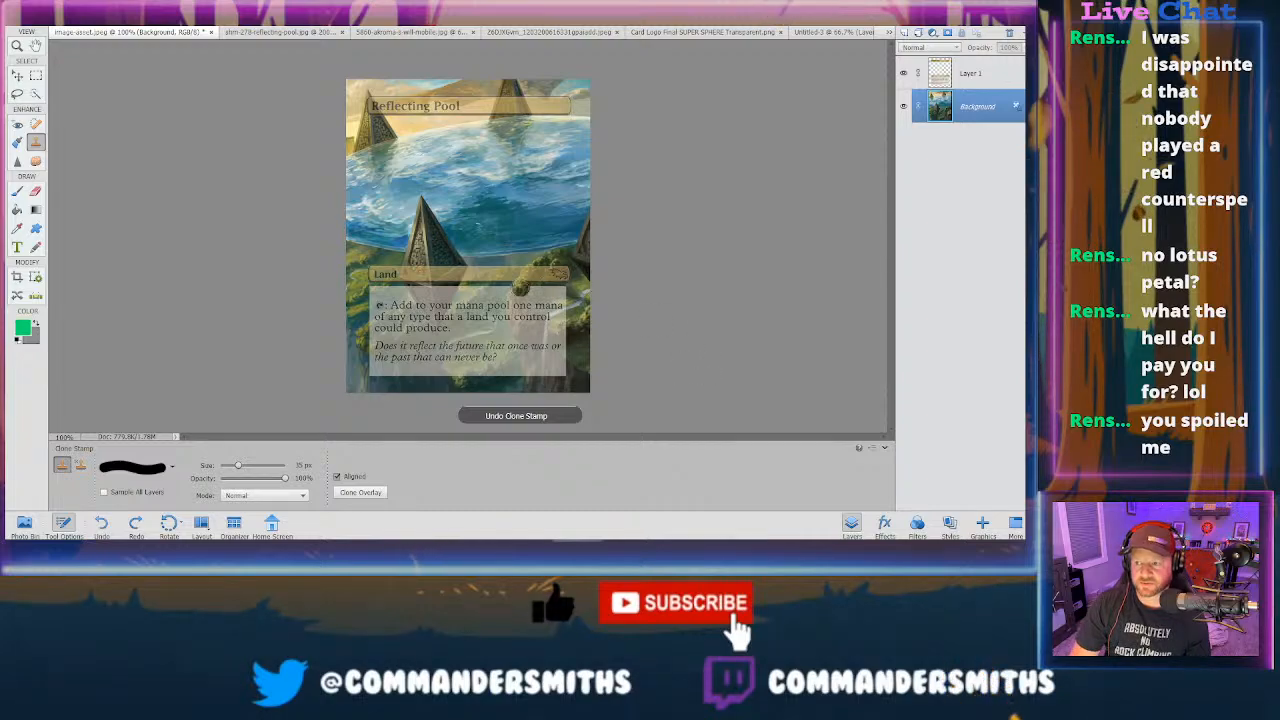
key(ctrl+z)
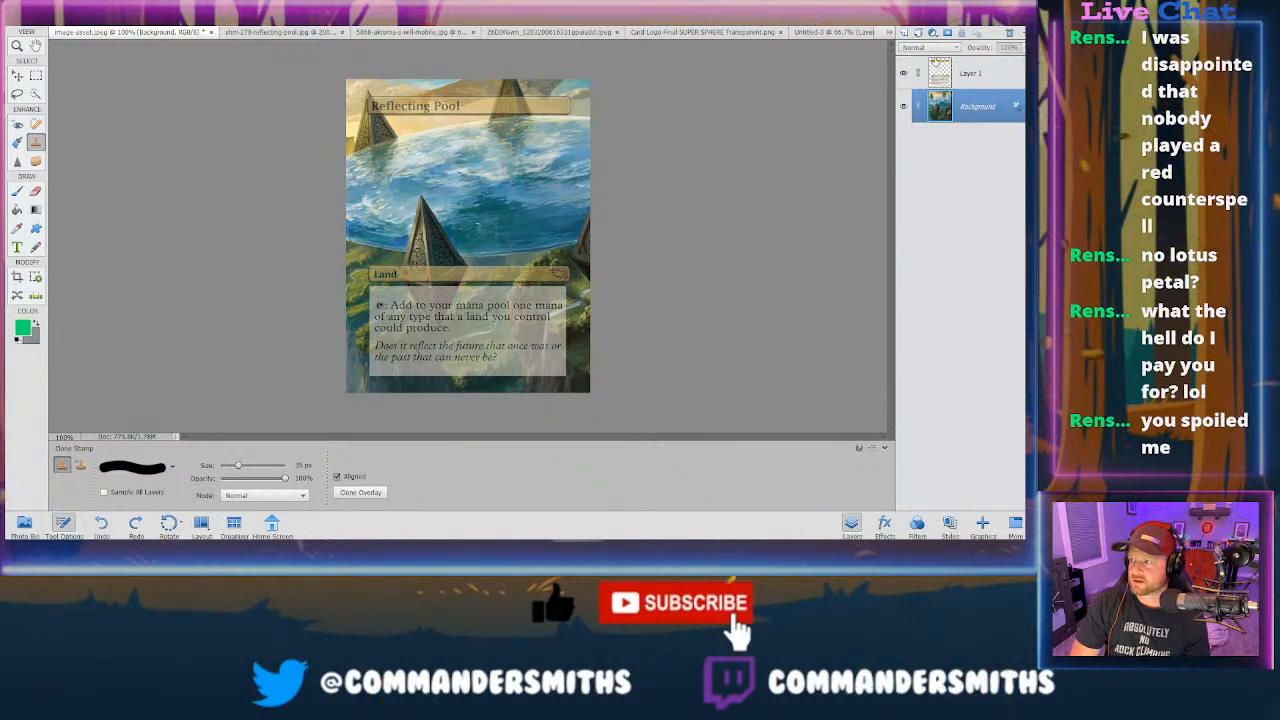
- Try cloning only the central and upper hedrons over the type bar, text box and title bar on Layer 1
key(ctrl+y)
key(ctrl+y)
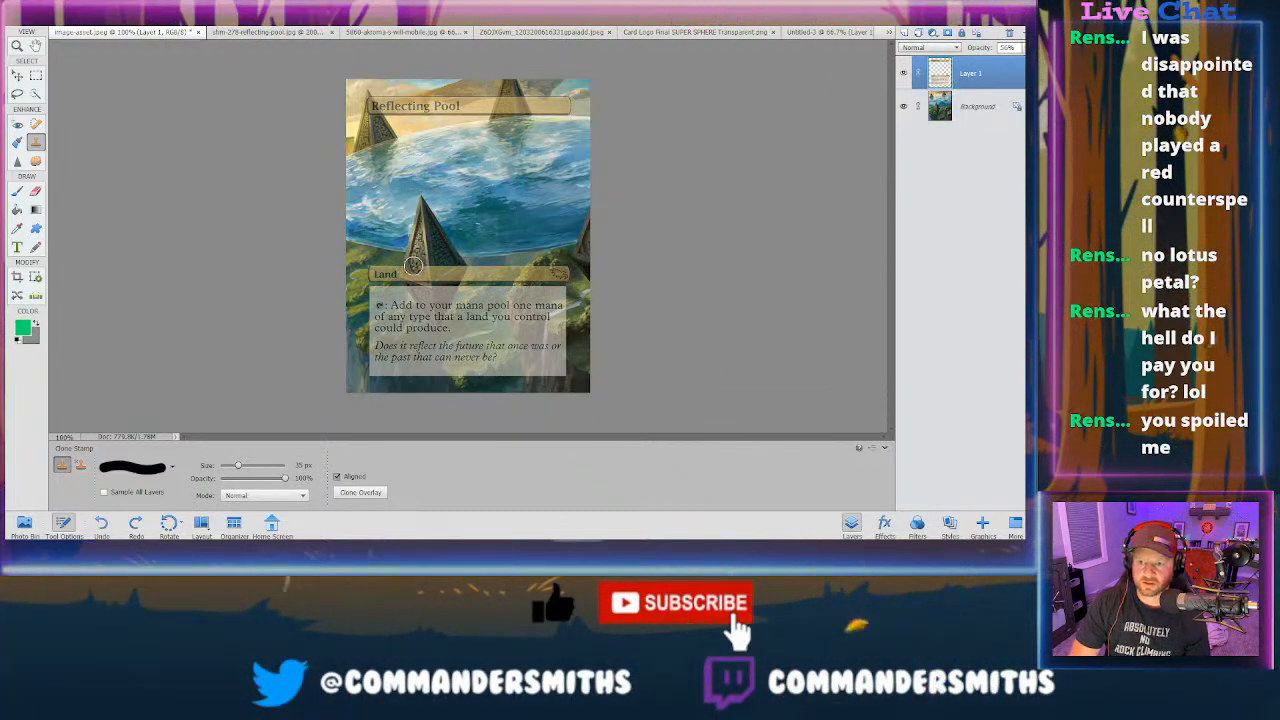
mouse_move(415, 285)
mouse_down()
mouse_move(435, 319)
mouse_move(454, 281)
mouse_up()
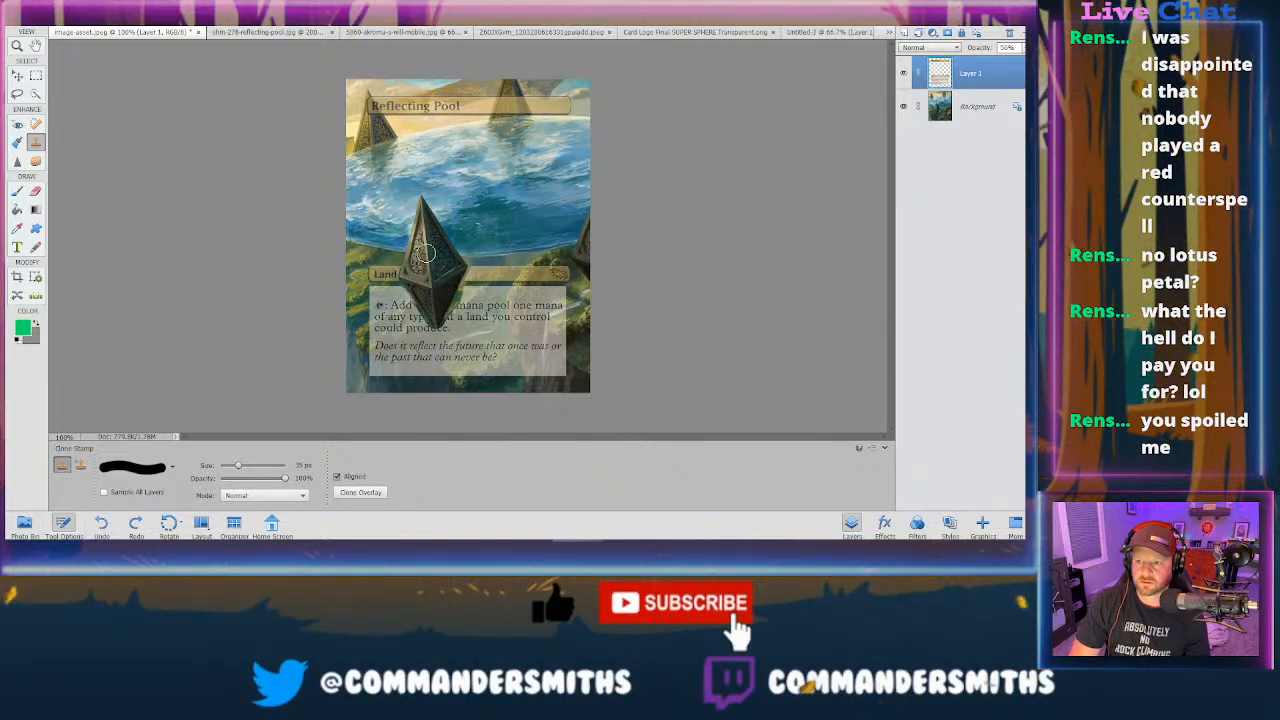
drag(380, 106, 373, 116)
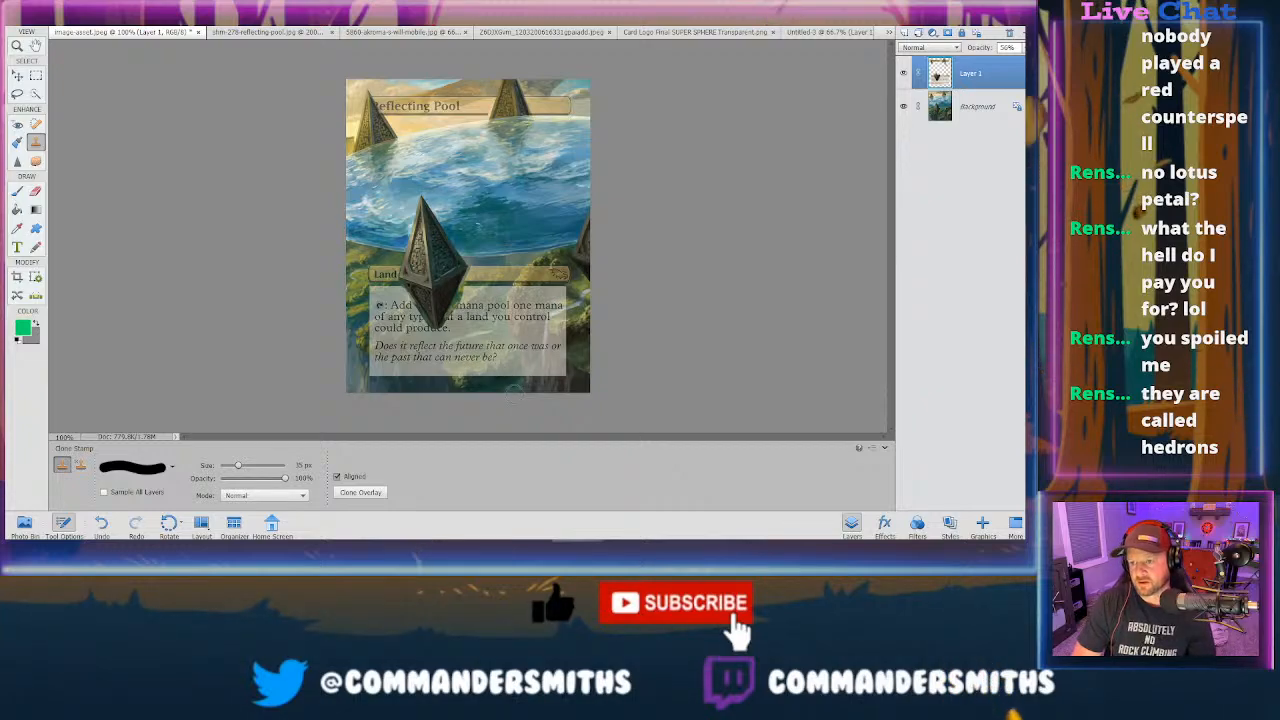
drag(396, 100, 402, 120)
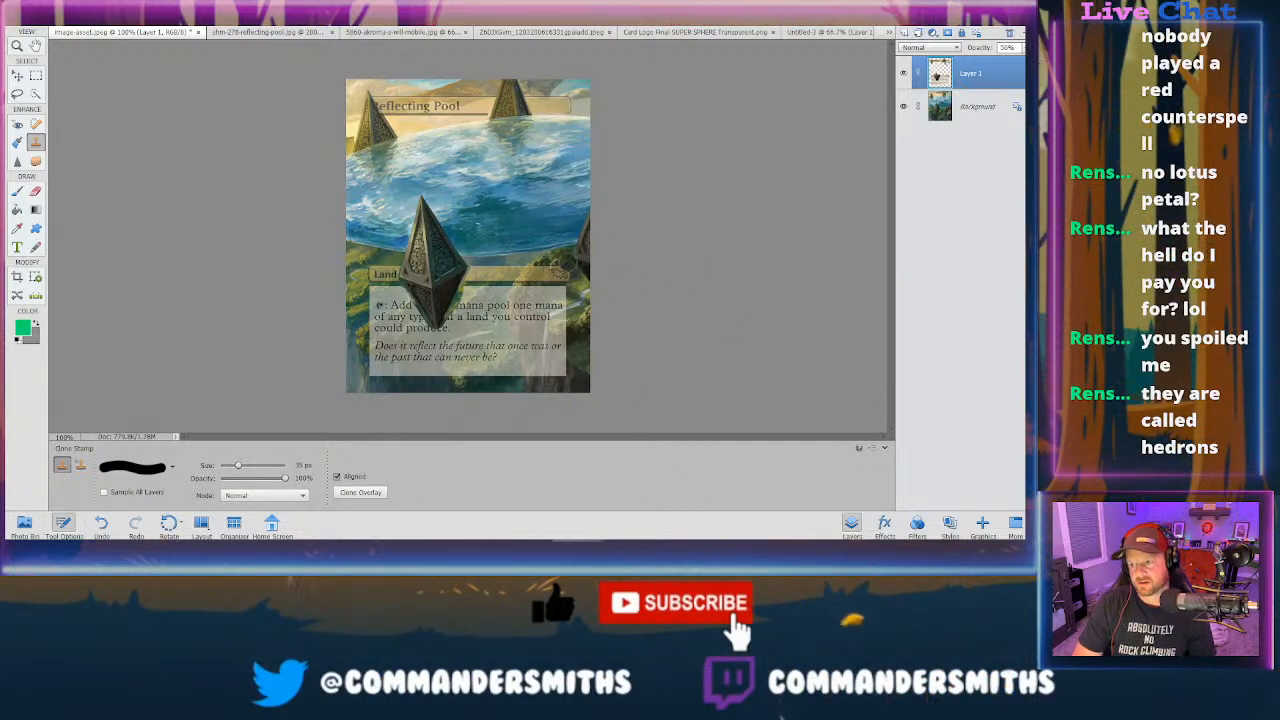
key(ctrl+z)
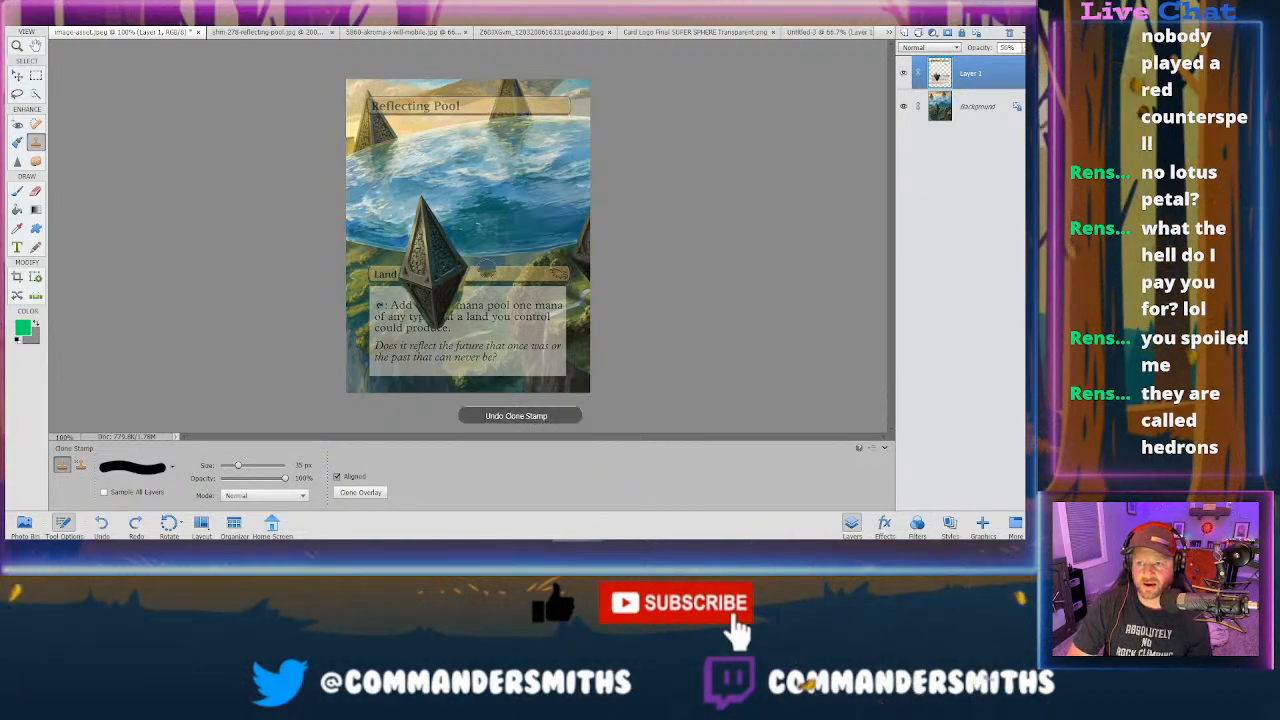
key(ctrl+z)
- Remove the set symbol from Layer 1's type bar by cloning plain bar texture over it with a 10 px brush
key(ctrl+equal)
key(ctrl+equal)
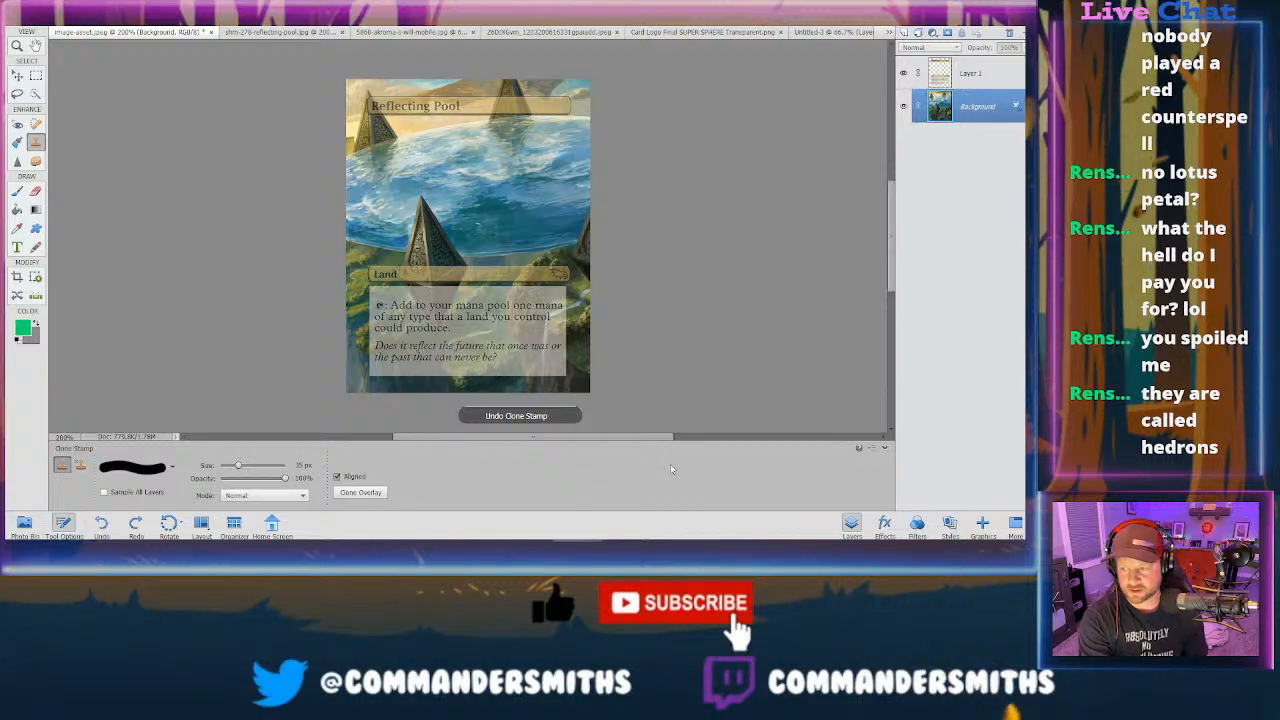
scroll(852, 300, down, 3)
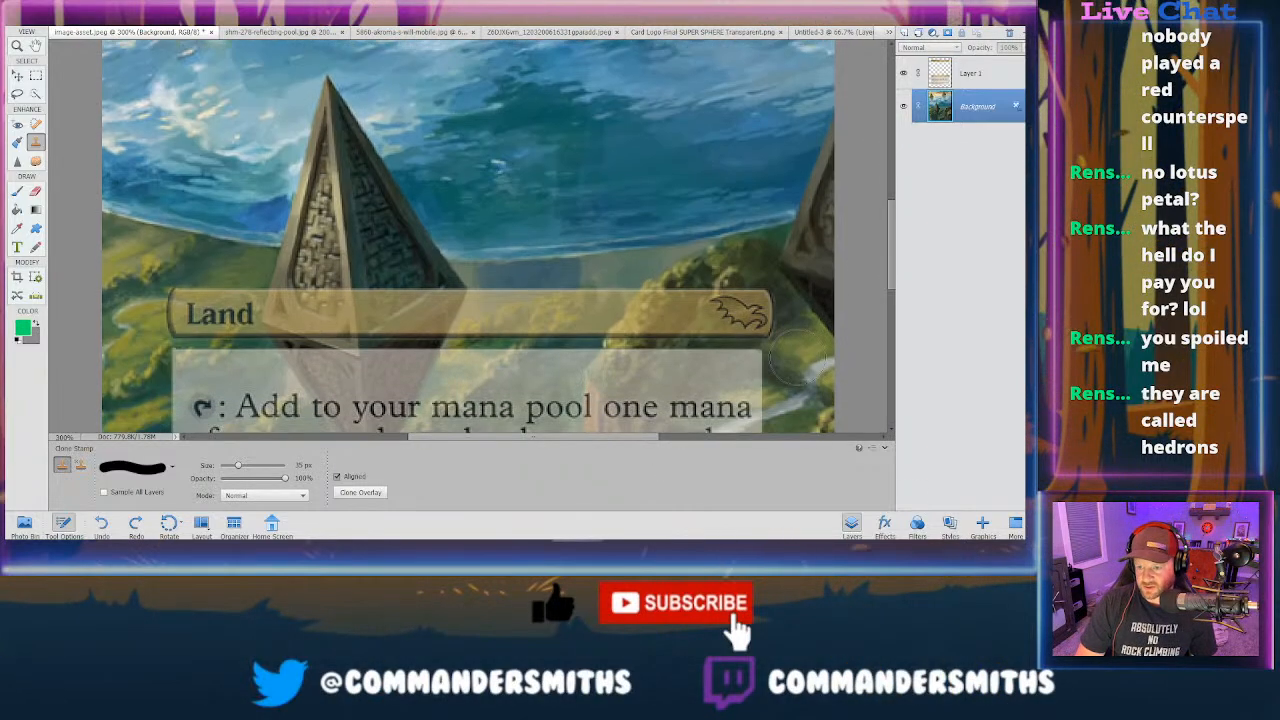
click(957, 84)
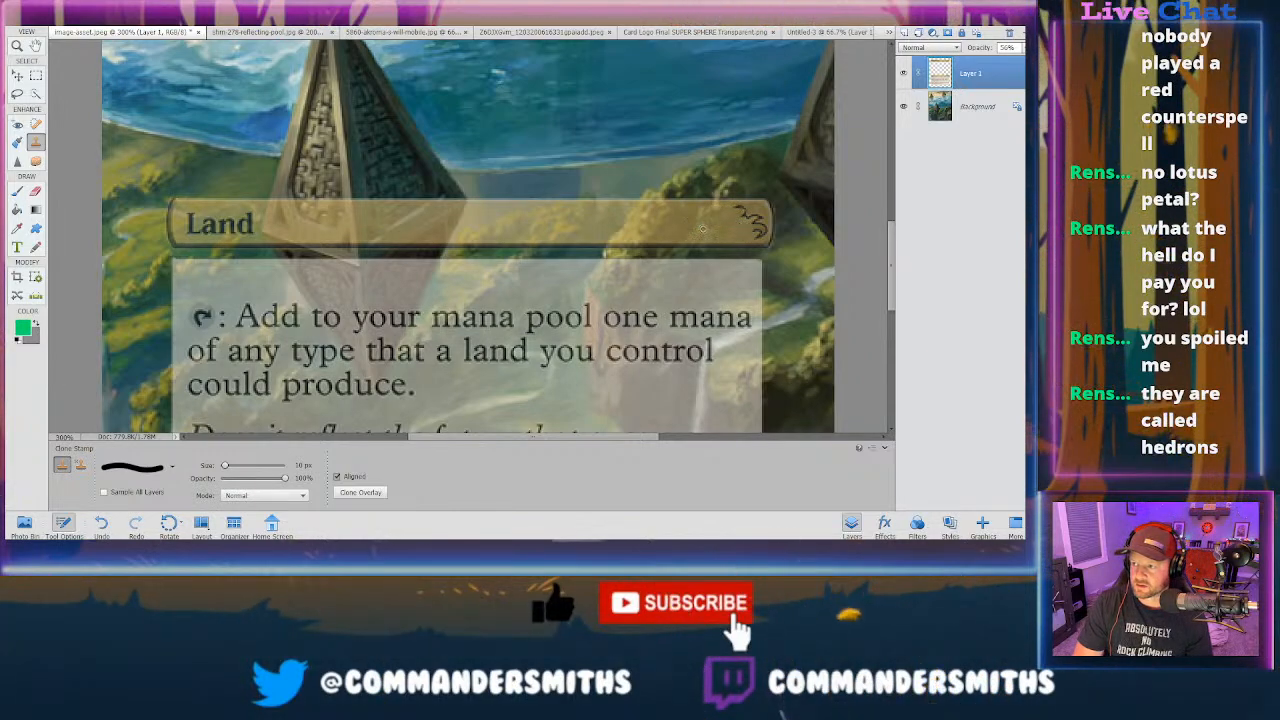
alt+click(684, 229)
drag(749, 230, 762, 232)
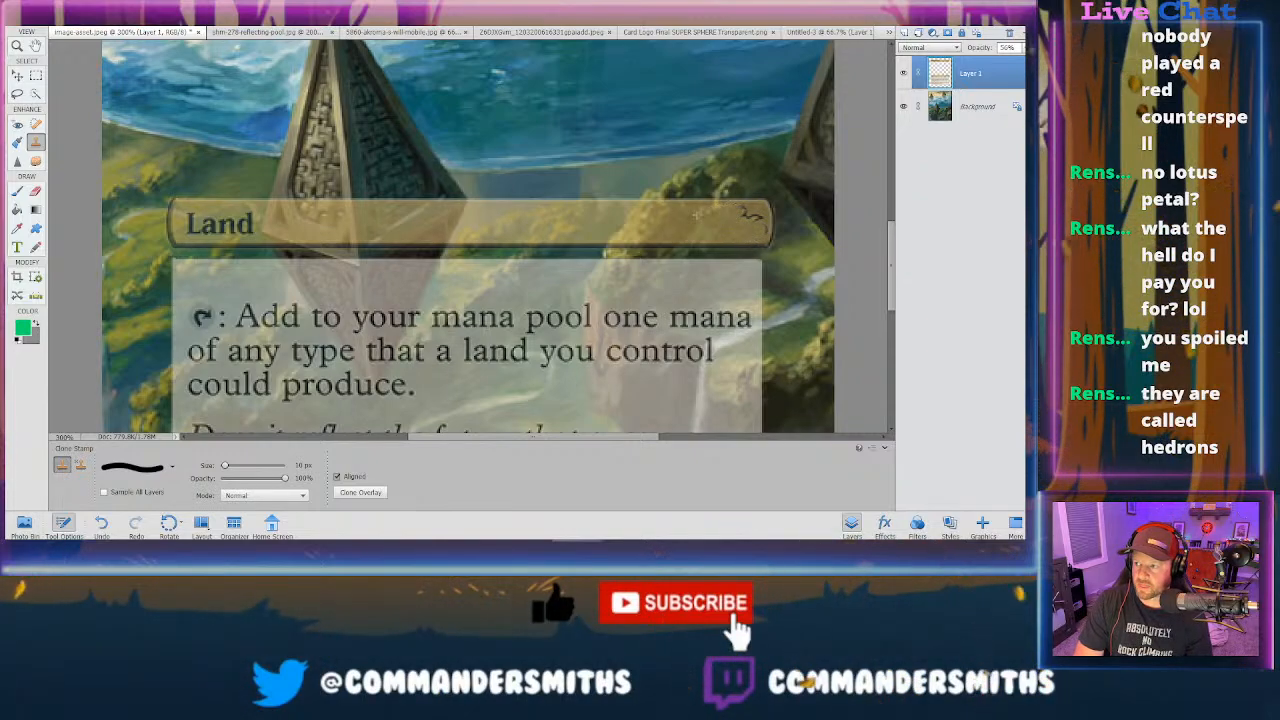
drag(744, 216, 759, 227)
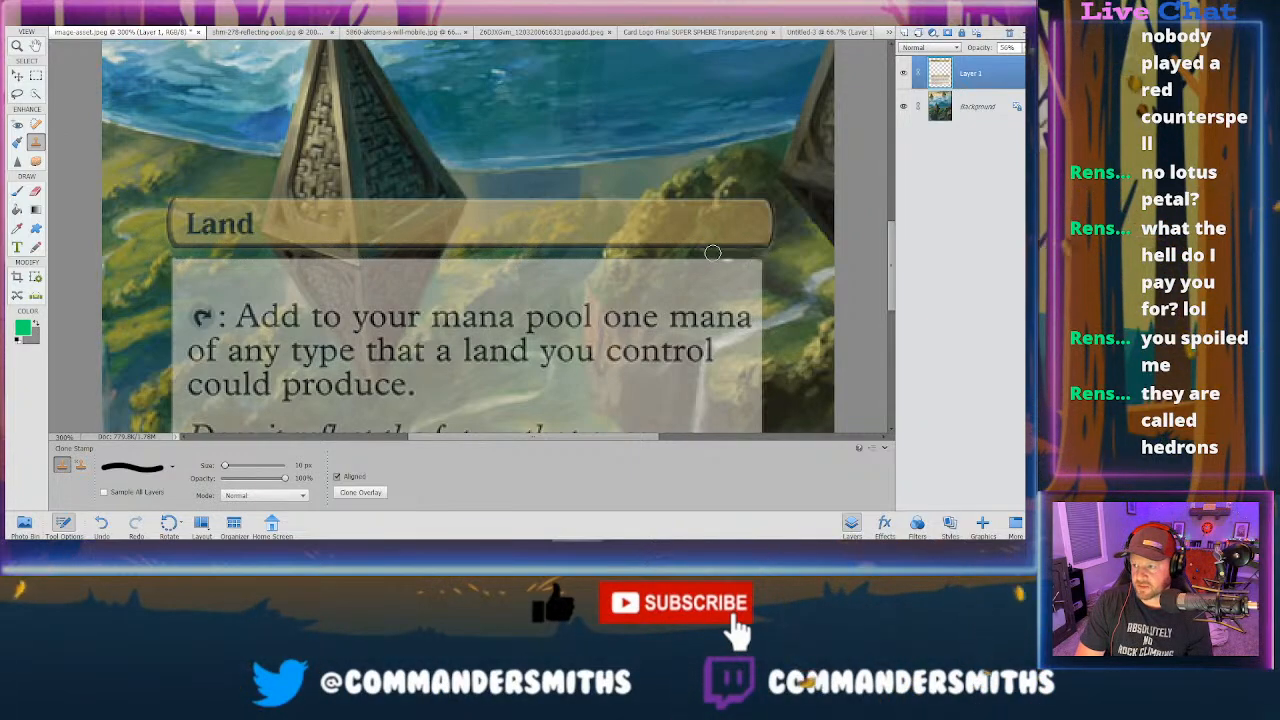
- Select the narrow strip between the type bar and text box and clone the Background artwork into it on Layer 1
key(m)
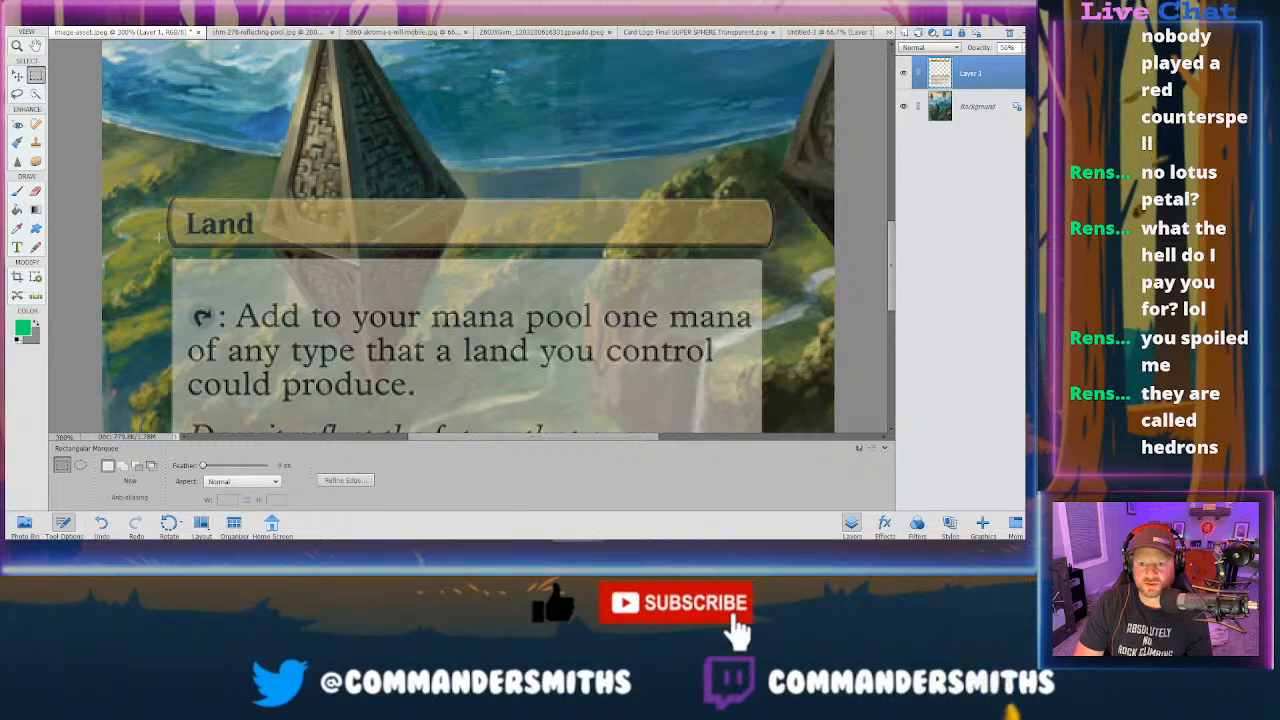
drag(290, 258, 779, 250)
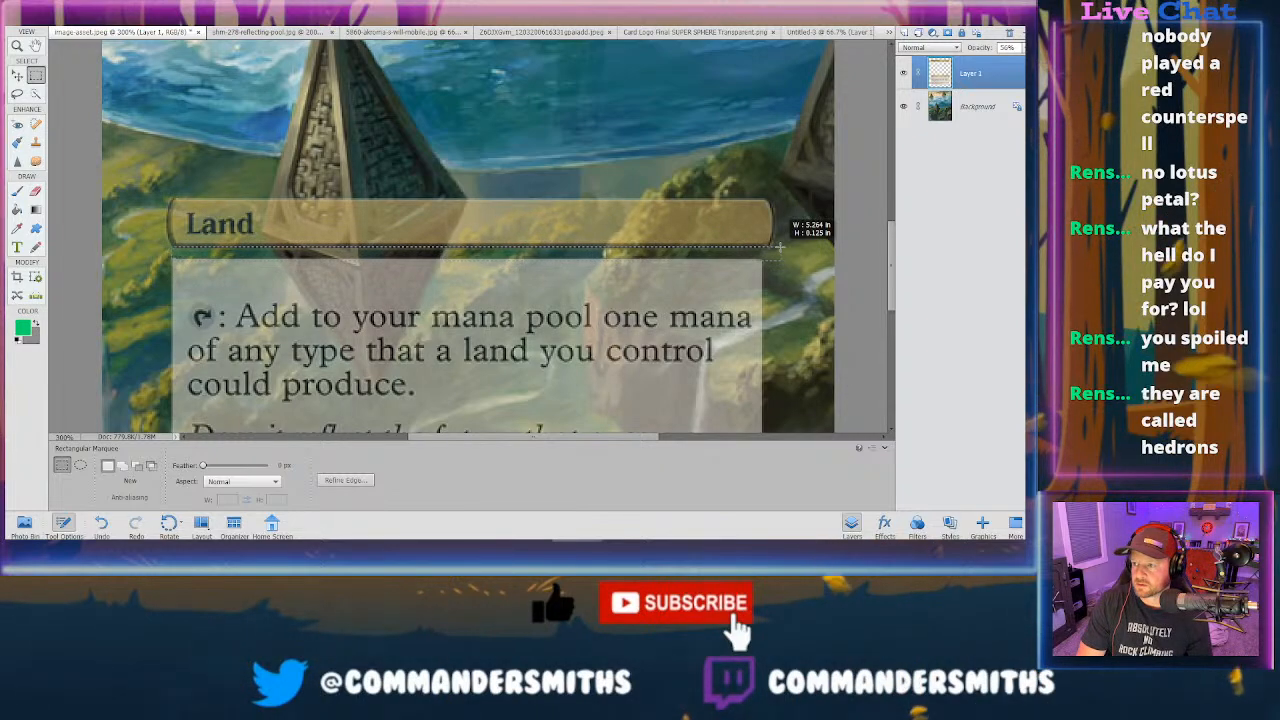
drag(779, 246, 779, 248)
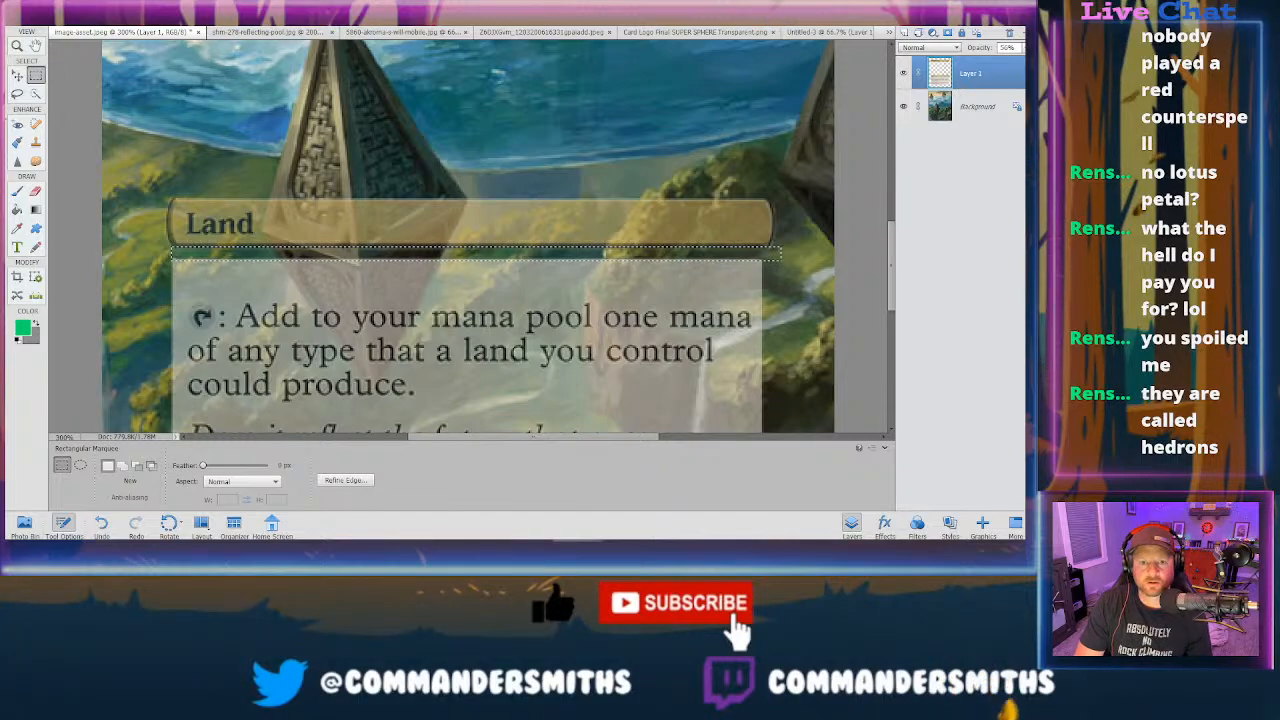
click(35, 142)
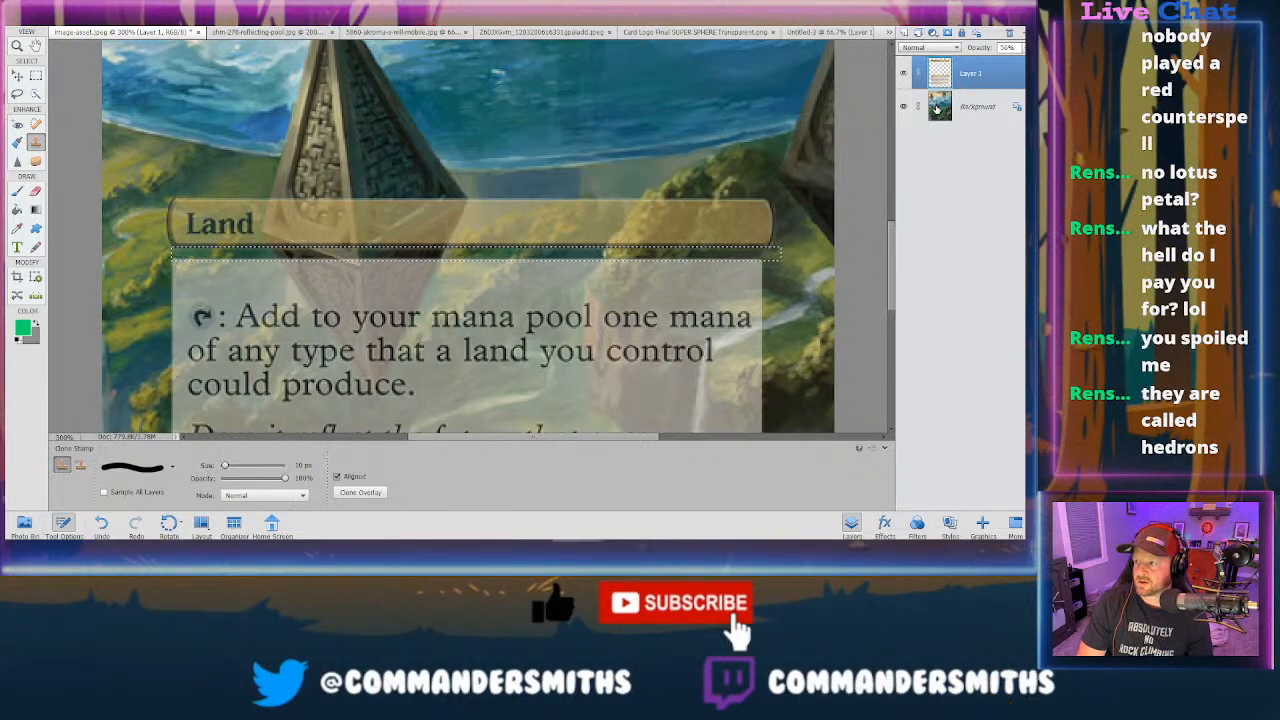
click(936, 108)
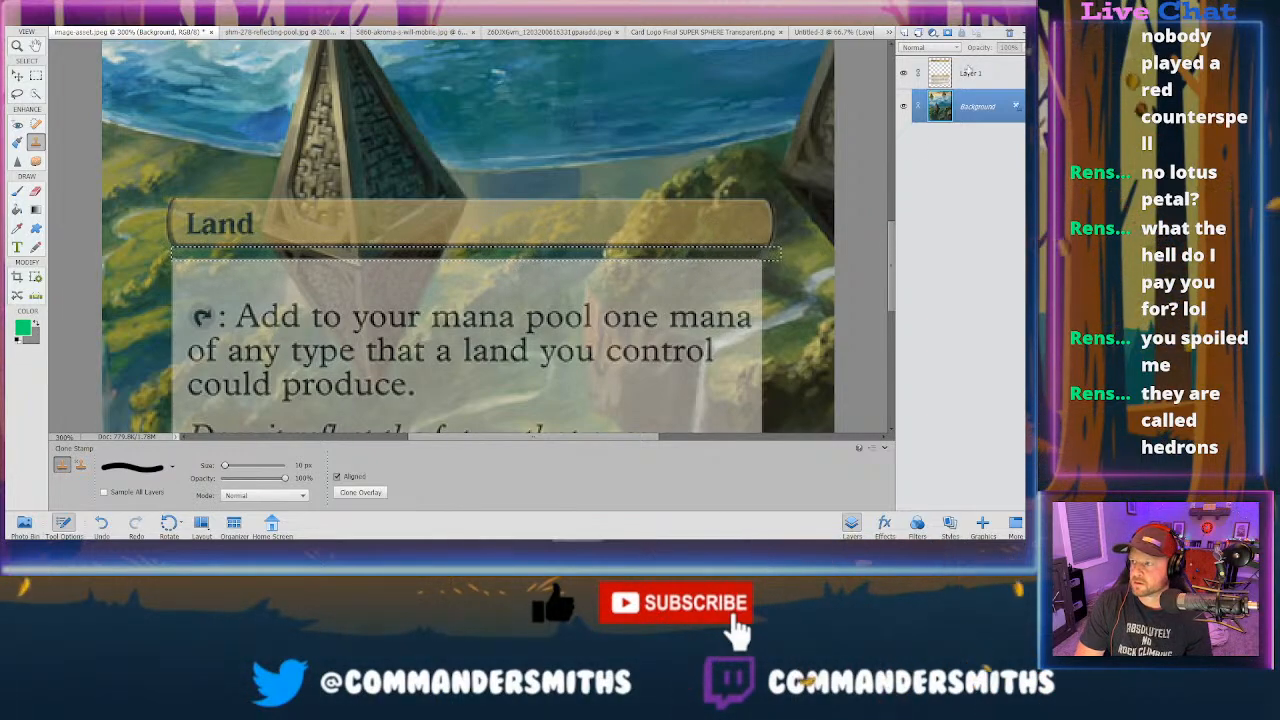
key(alt+bracketright)
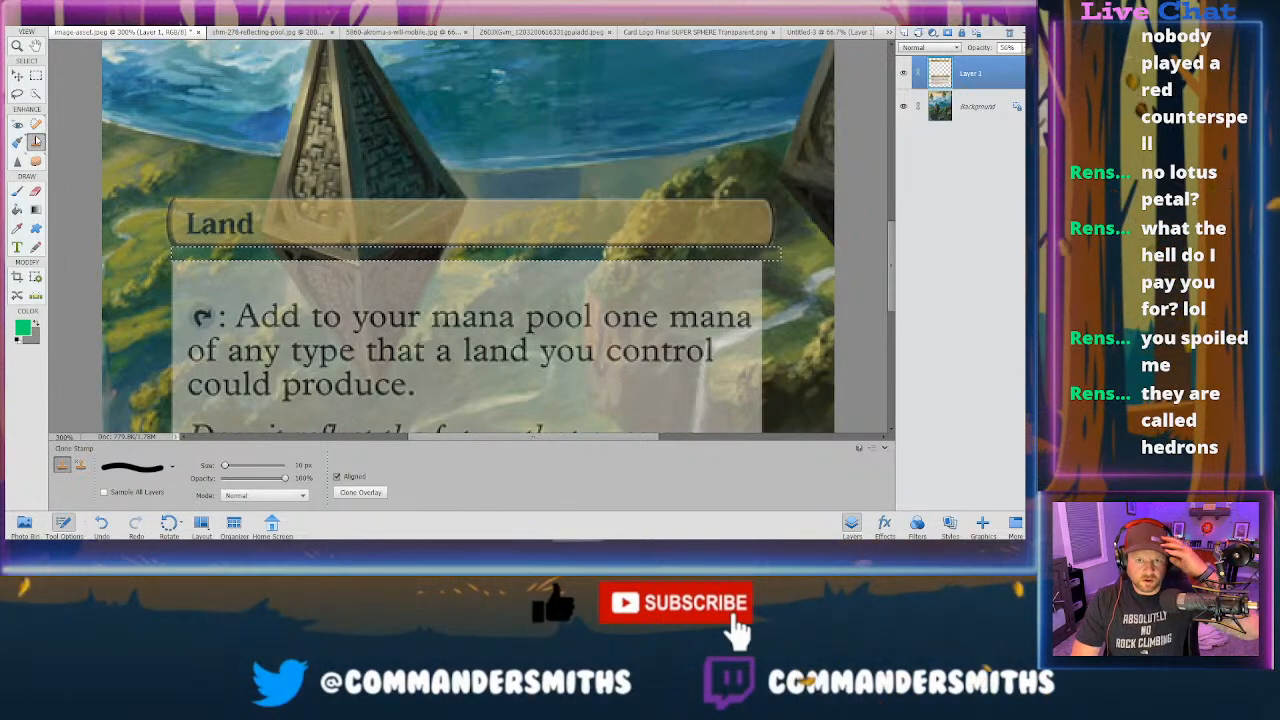
- Deselect the strip below the type bar and touch up the type bar's rounded ends on Layer 1 with the Clone Stamp
click(37, 77)
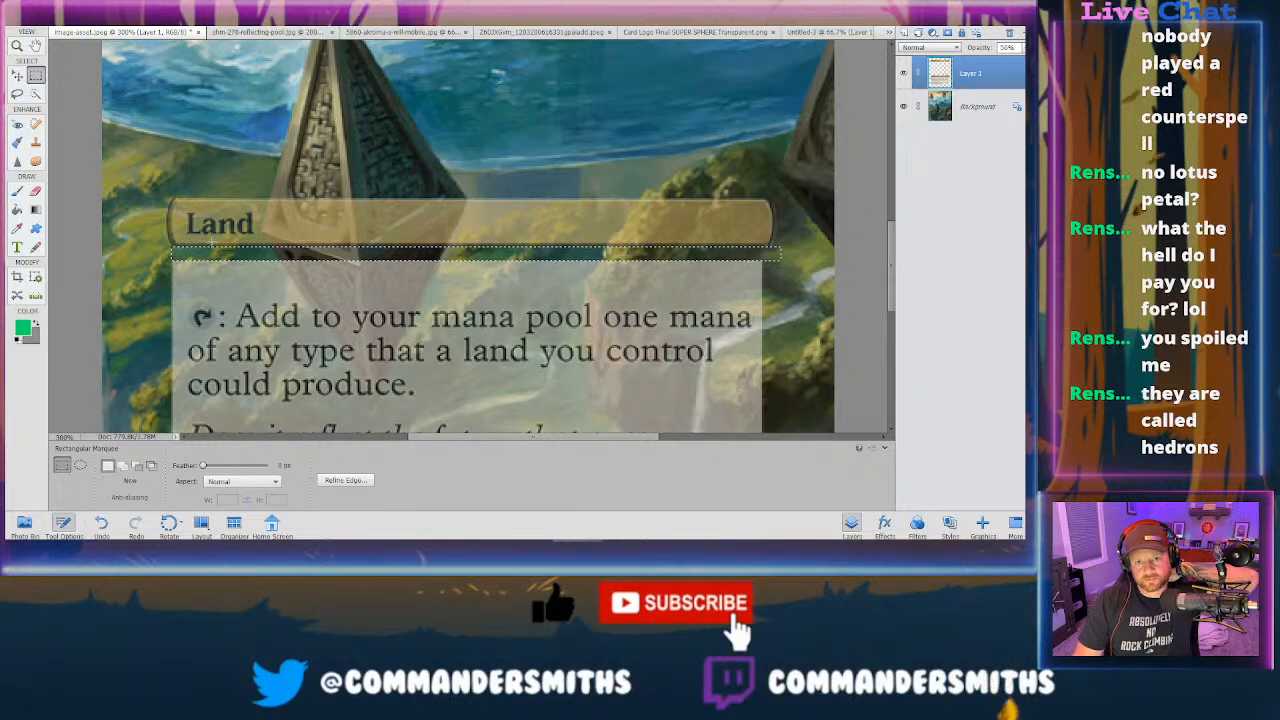
right_click(214, 260)
click(218, 263)
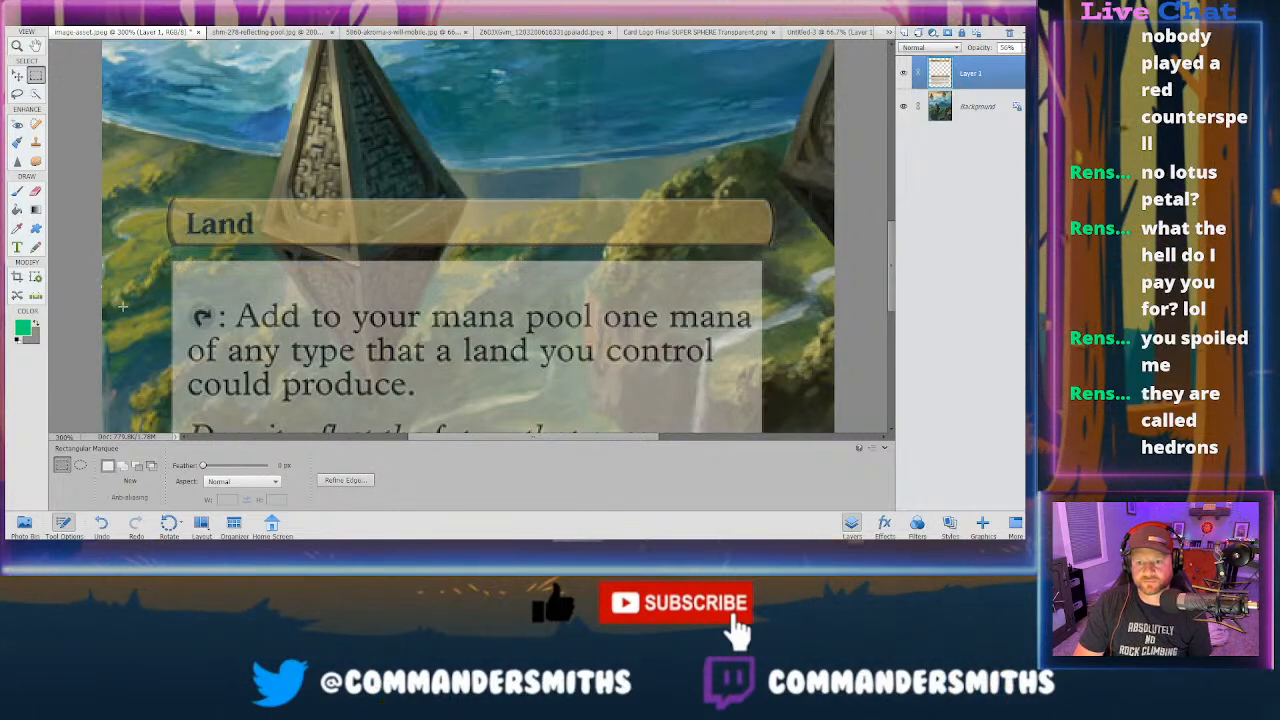
click(36, 144)
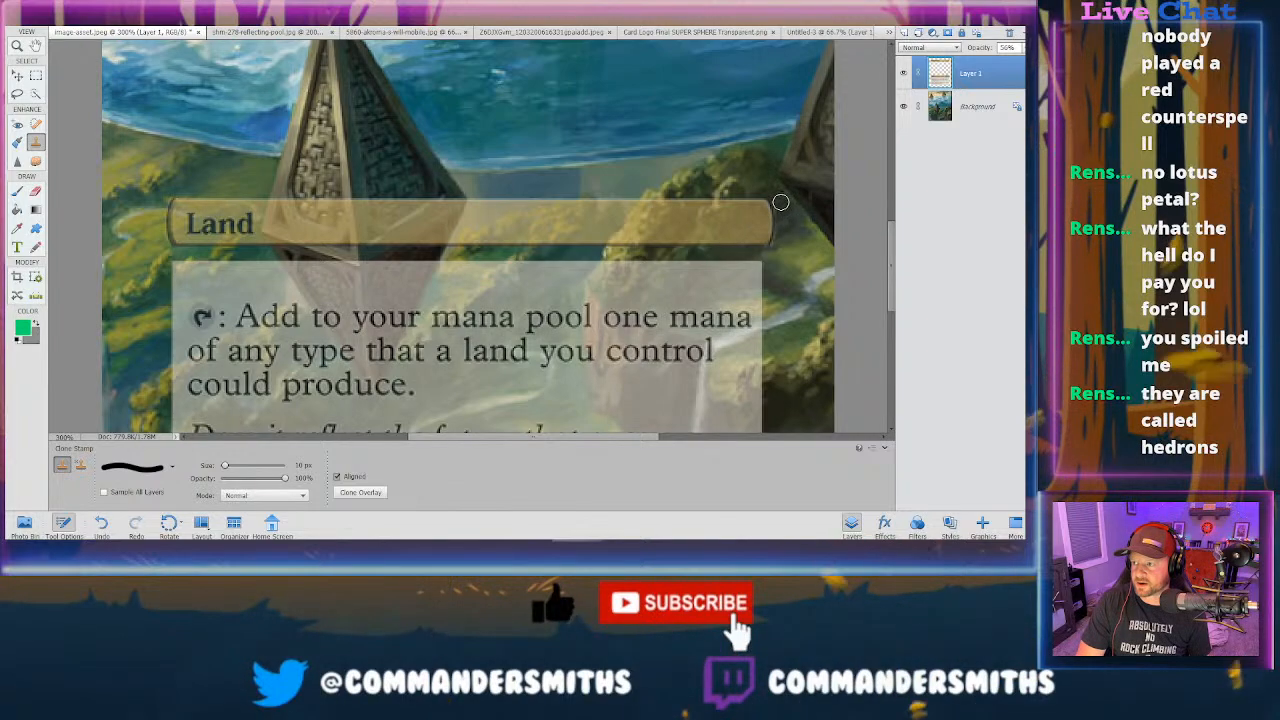
scroll(790, 226, up, 1)
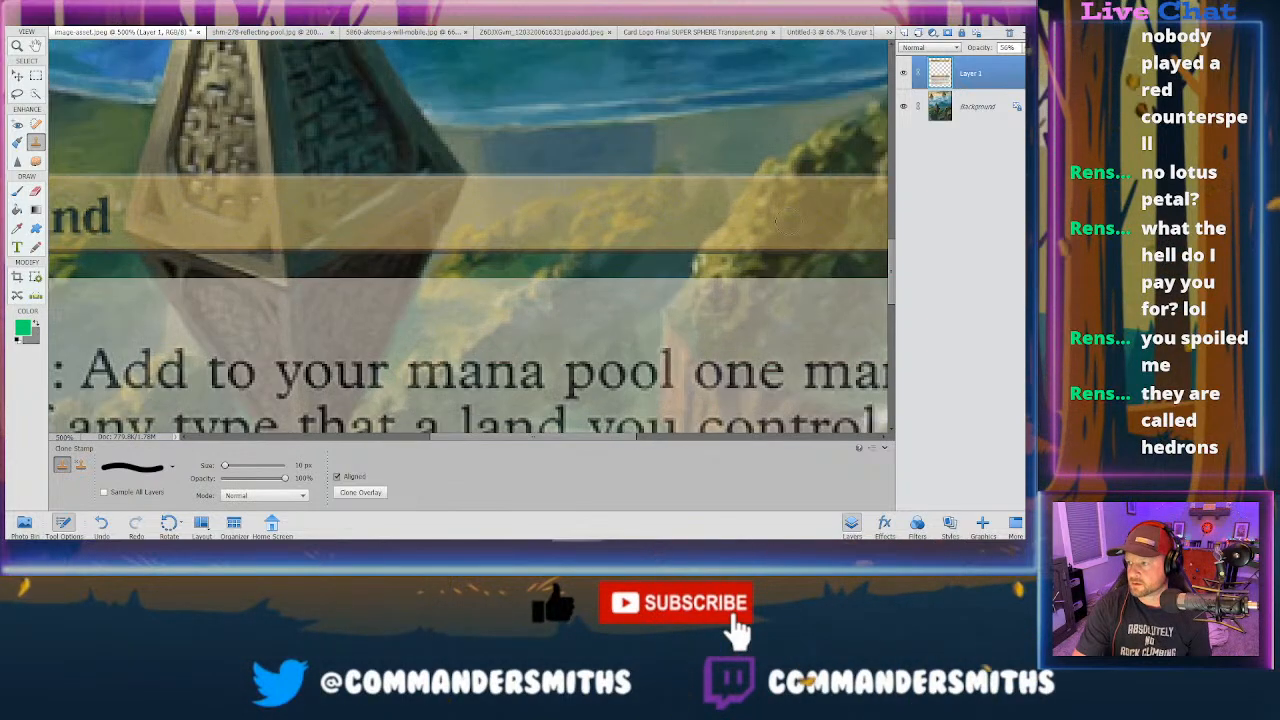
scroll(669, 401, right, 4)
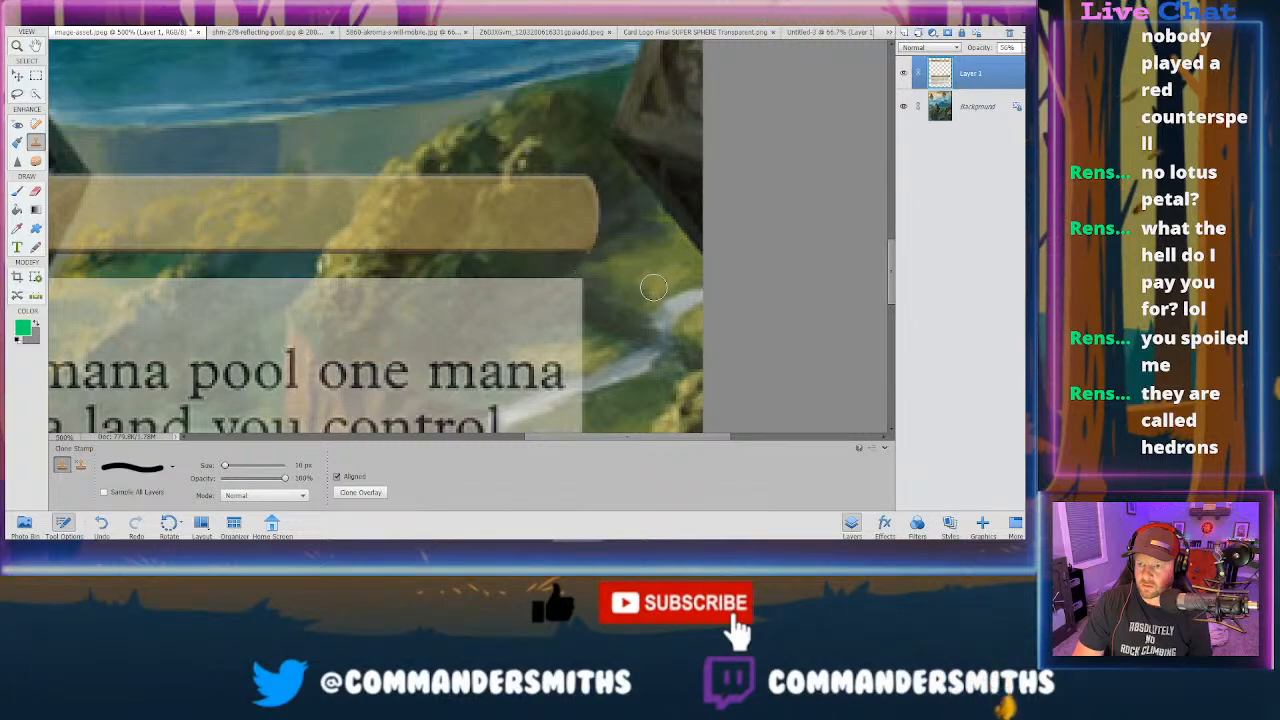
drag(550, 436, 386, 430)
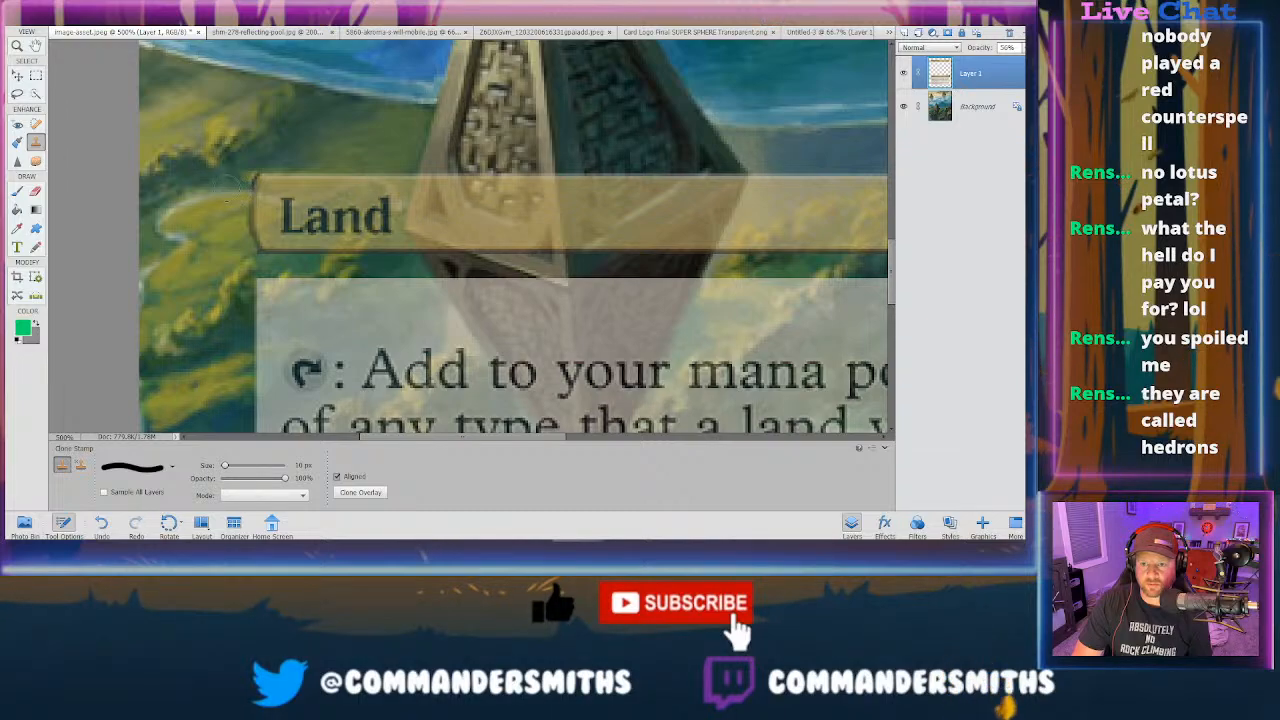
key(ctrl+z)
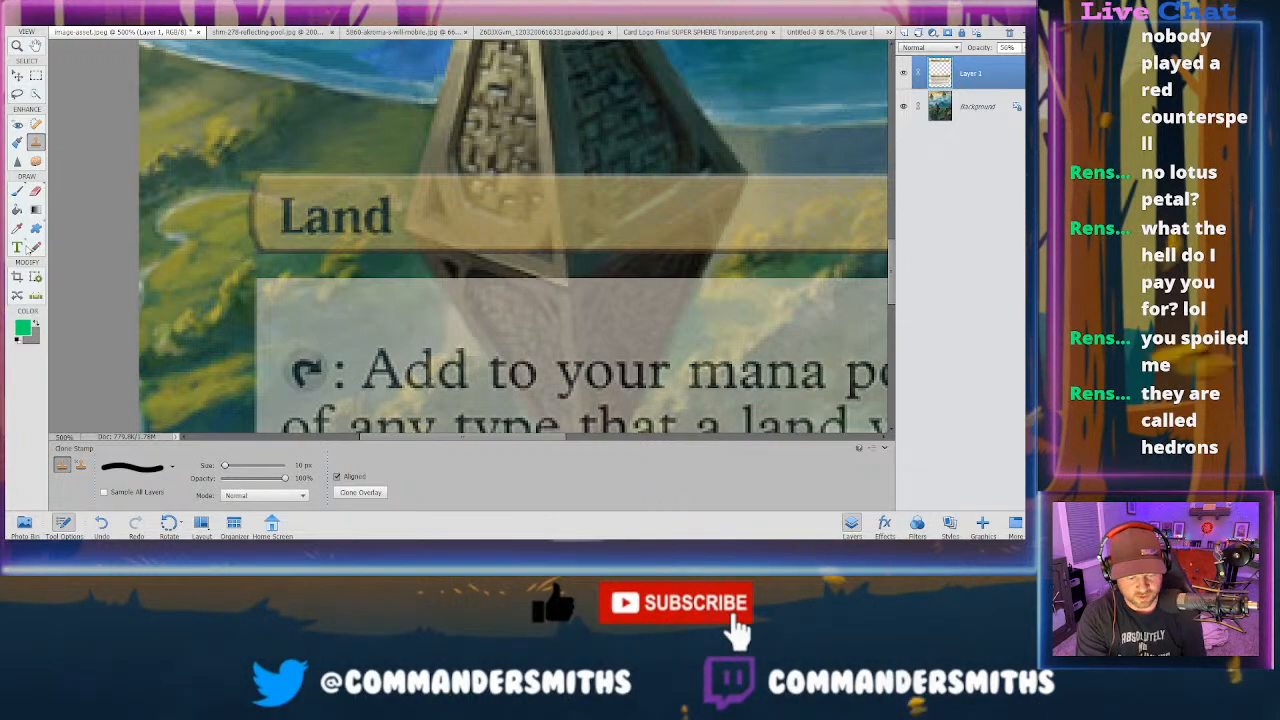
- Select the thin strip directly above the title bar and clone the Background artwork into it on Layer 1
key(ctrl+minus)
key(ctrl+minus)
key(ctrl+minus)
key(ctrl+minus)
key(ctrl+minus)
key(ctrl+plus)
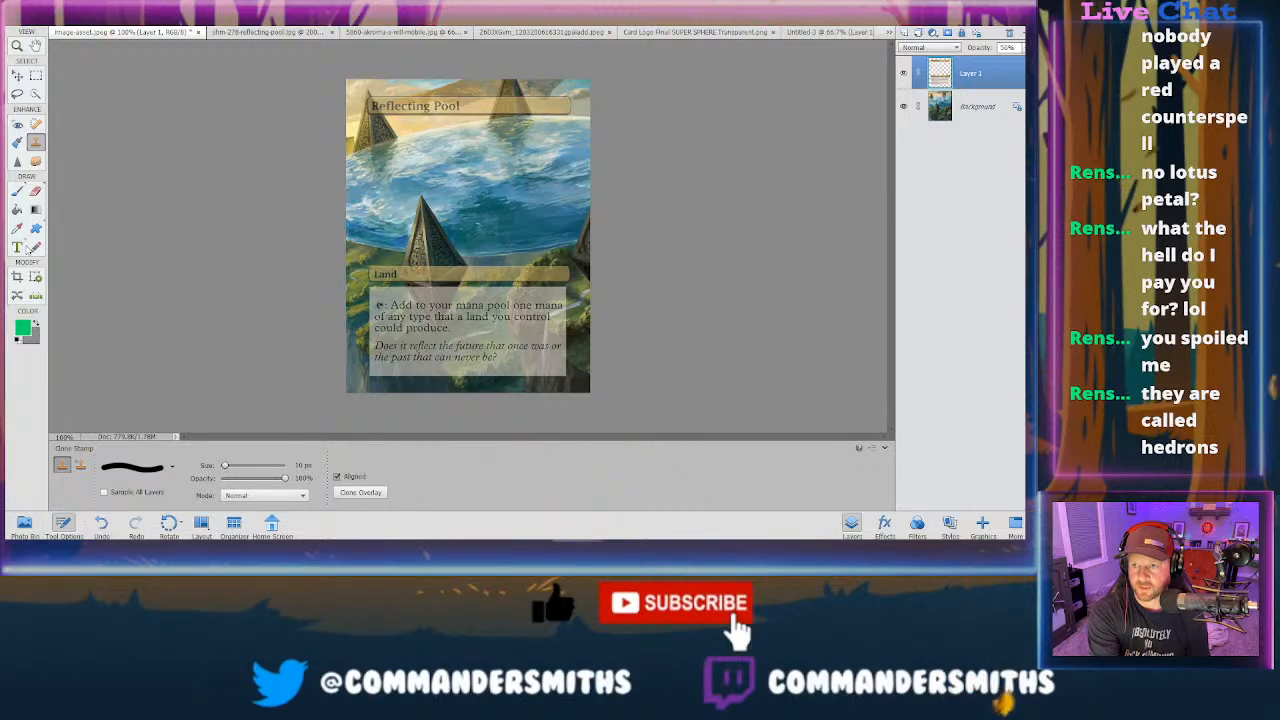
key(ctrl+plus)
key(ctrl+plus)
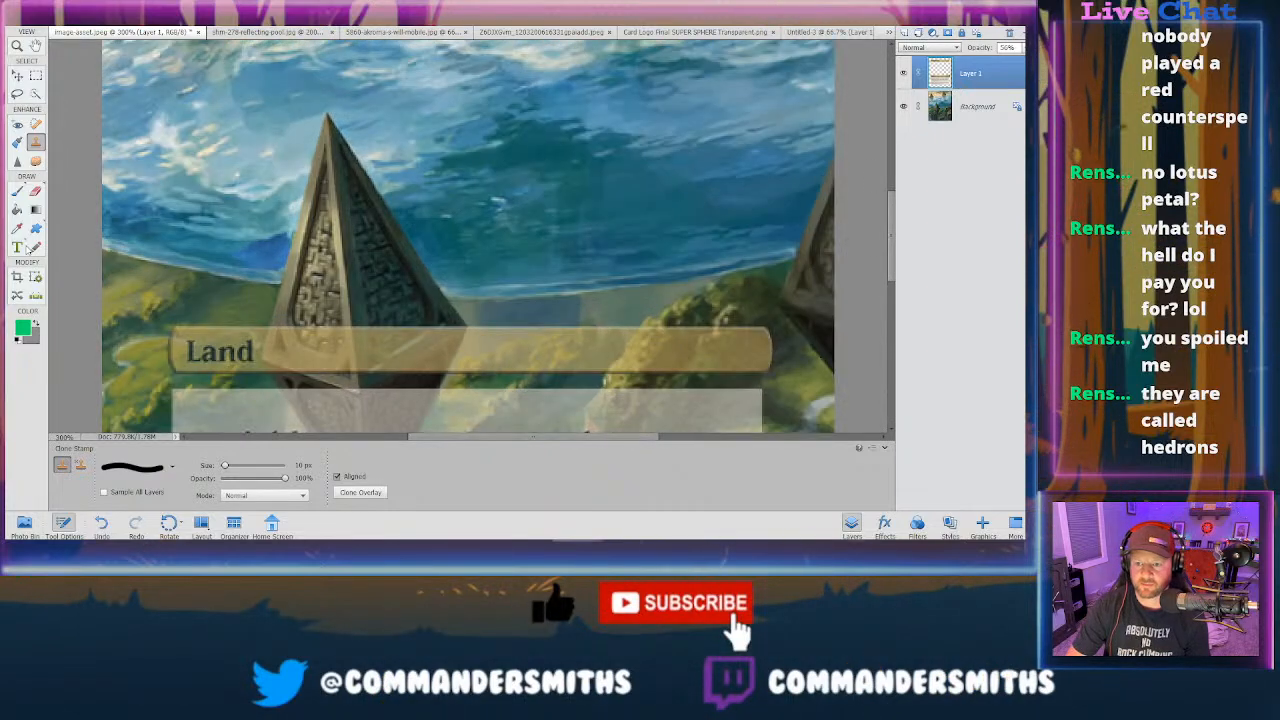
scroll(468, 240, up, 1)
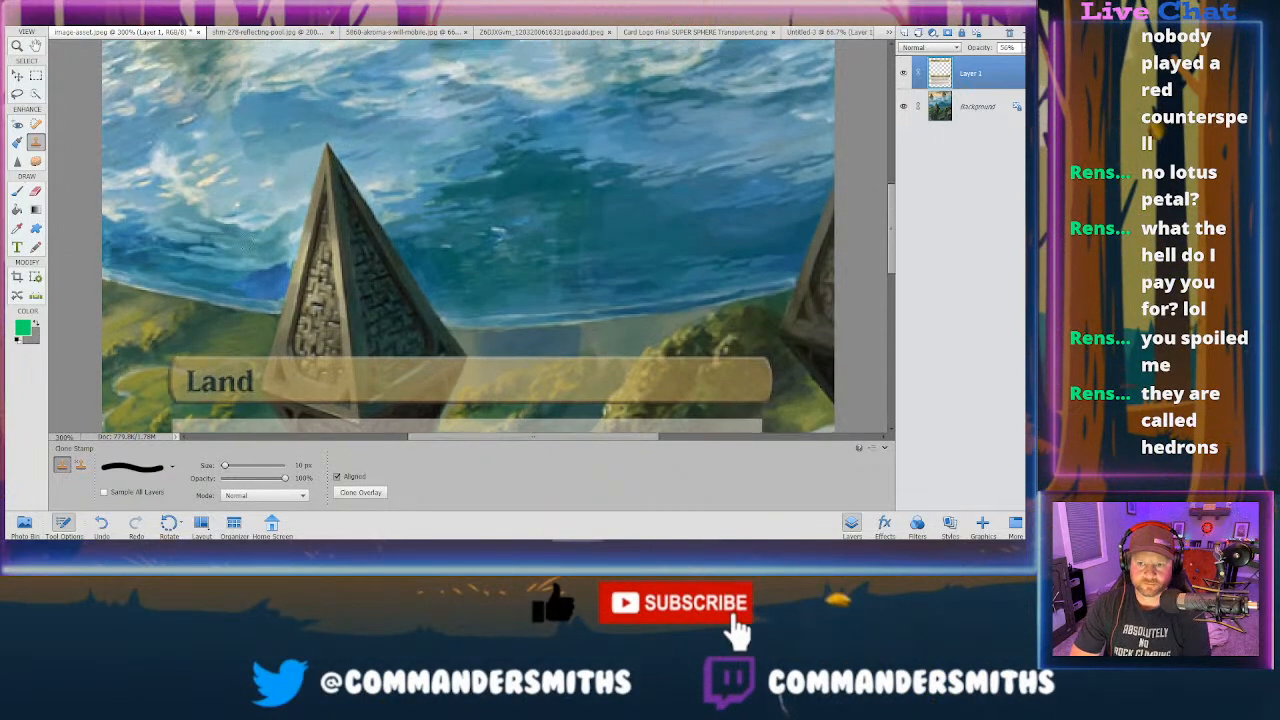
scroll(892, 152, up, 5)
scroll(892, 152, up, 5)
scroll(892, 152, up, 1)
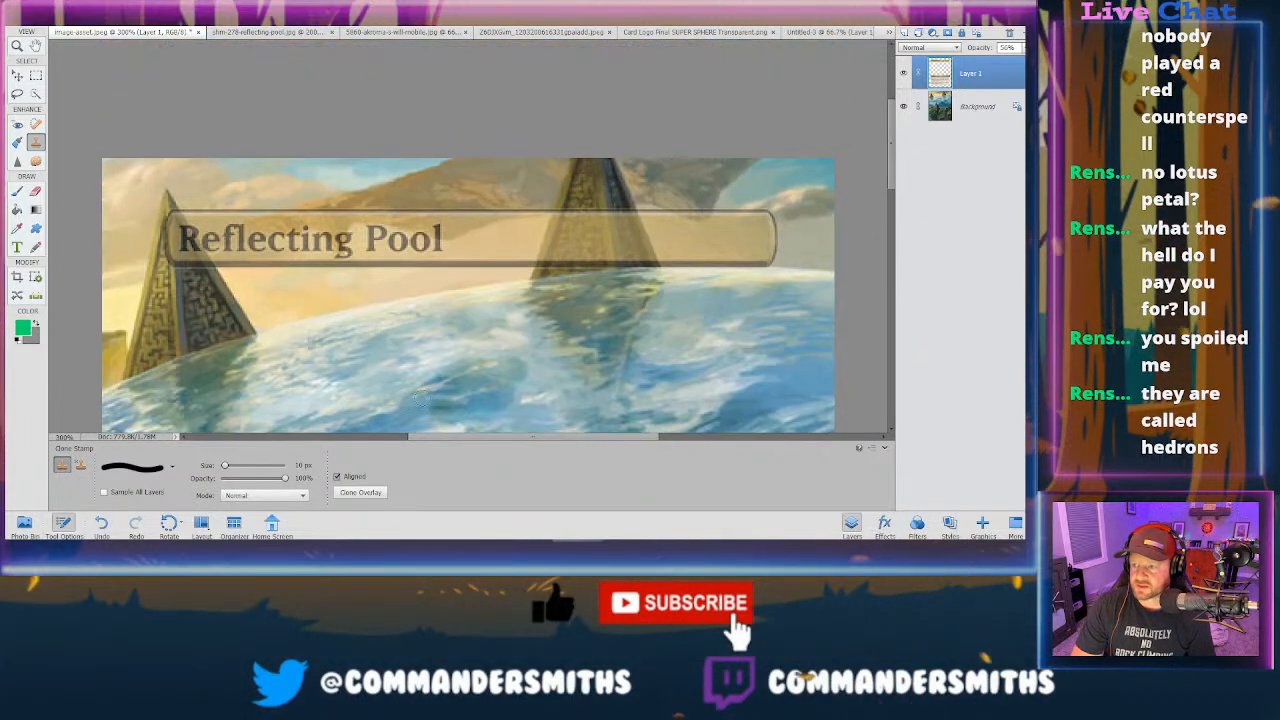
key(m)
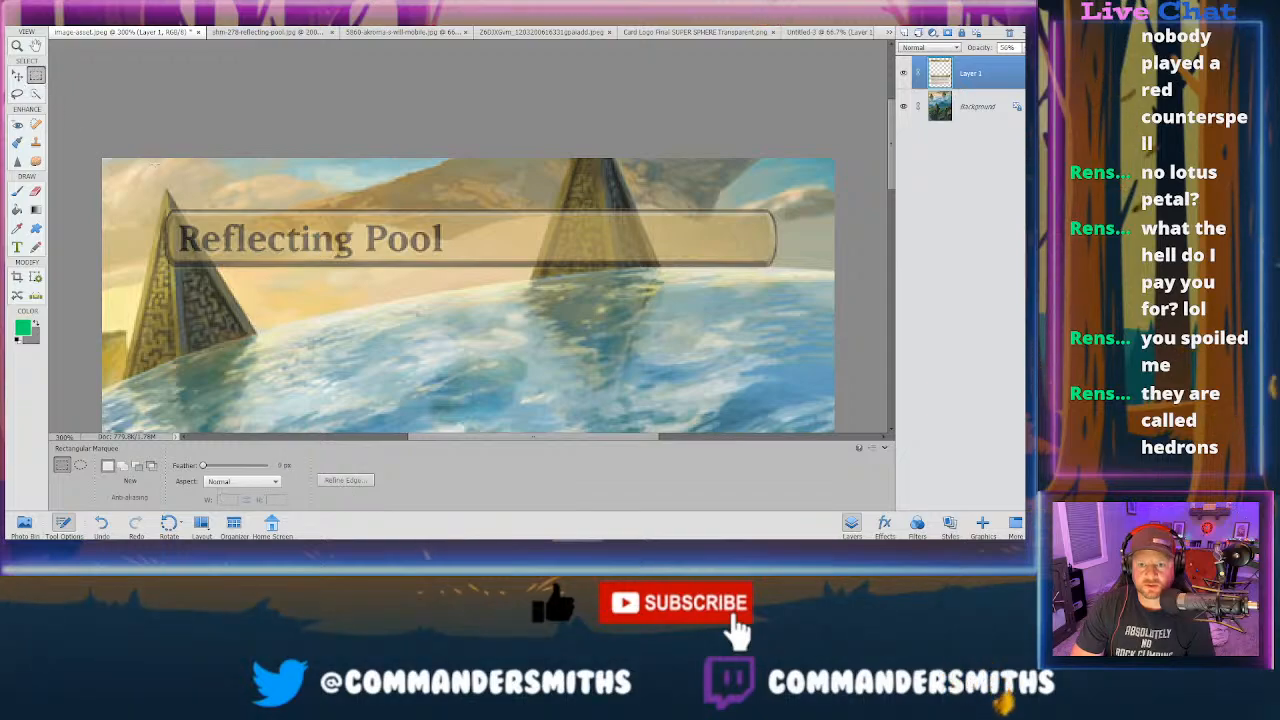
drag(147, 185, 794, 210)
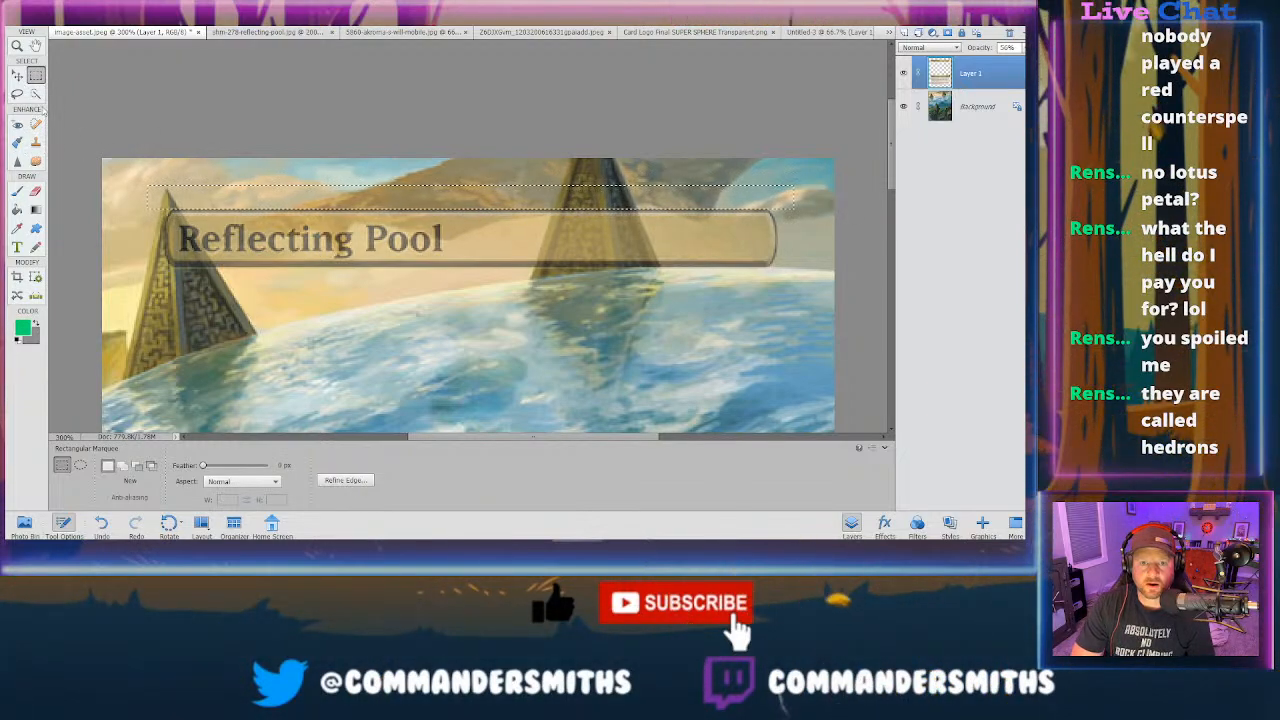
key(s)
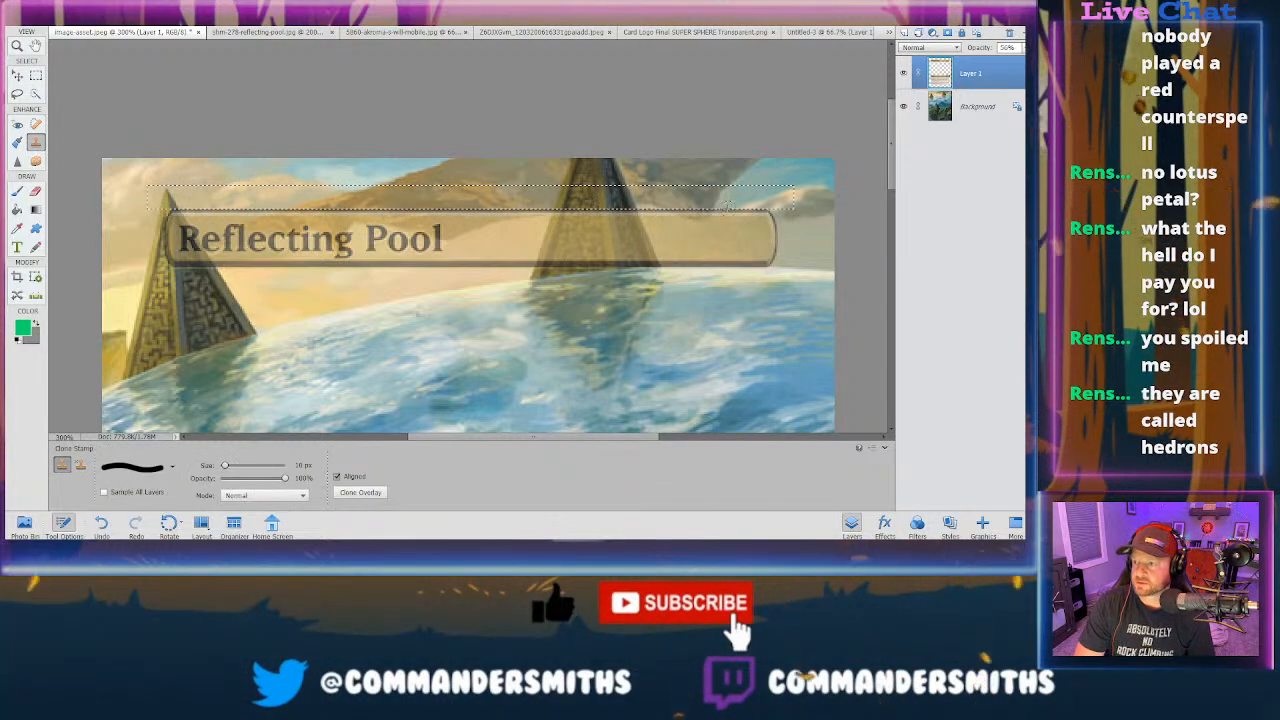
- Select the area directly beneath the title bar, clone the Background artwork into it on Layer 1, and clear the selection
key(m)
mouse_move(150, 327)
mouse_down()
mouse_move(358, 330)
mouse_move(750, 292)
mouse_move(800, 265)
mouse_up()
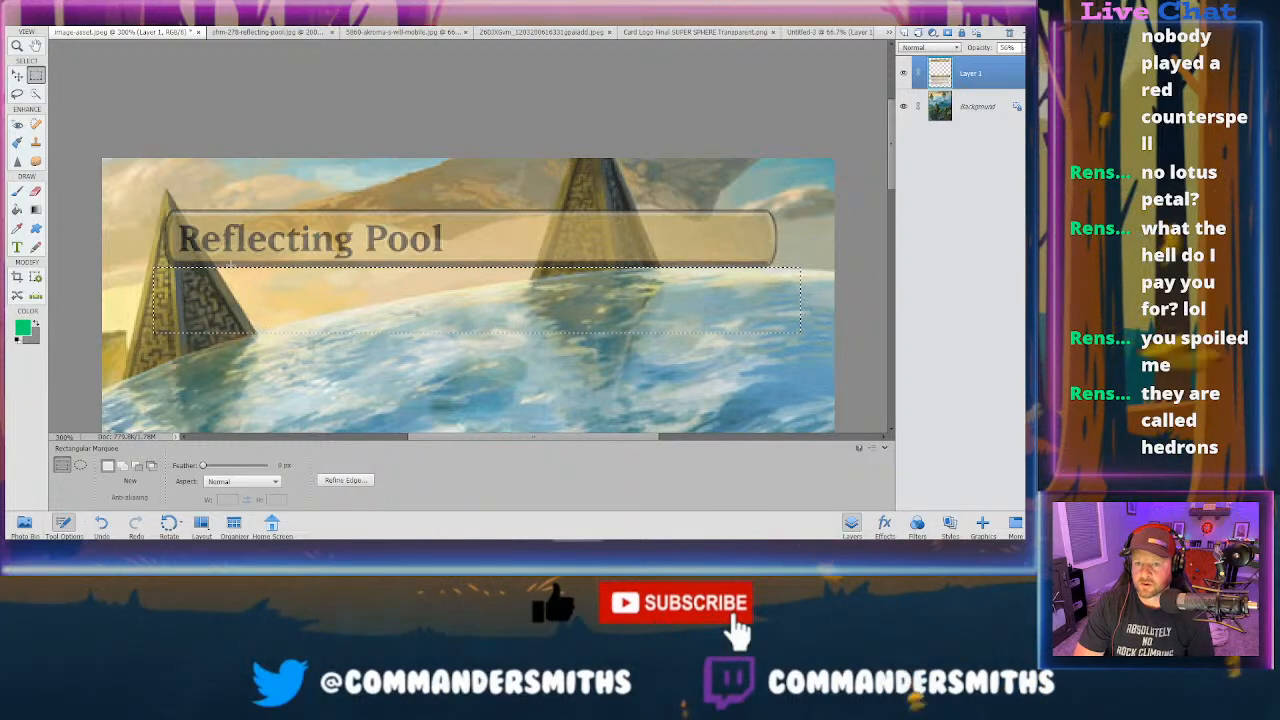
key(s)
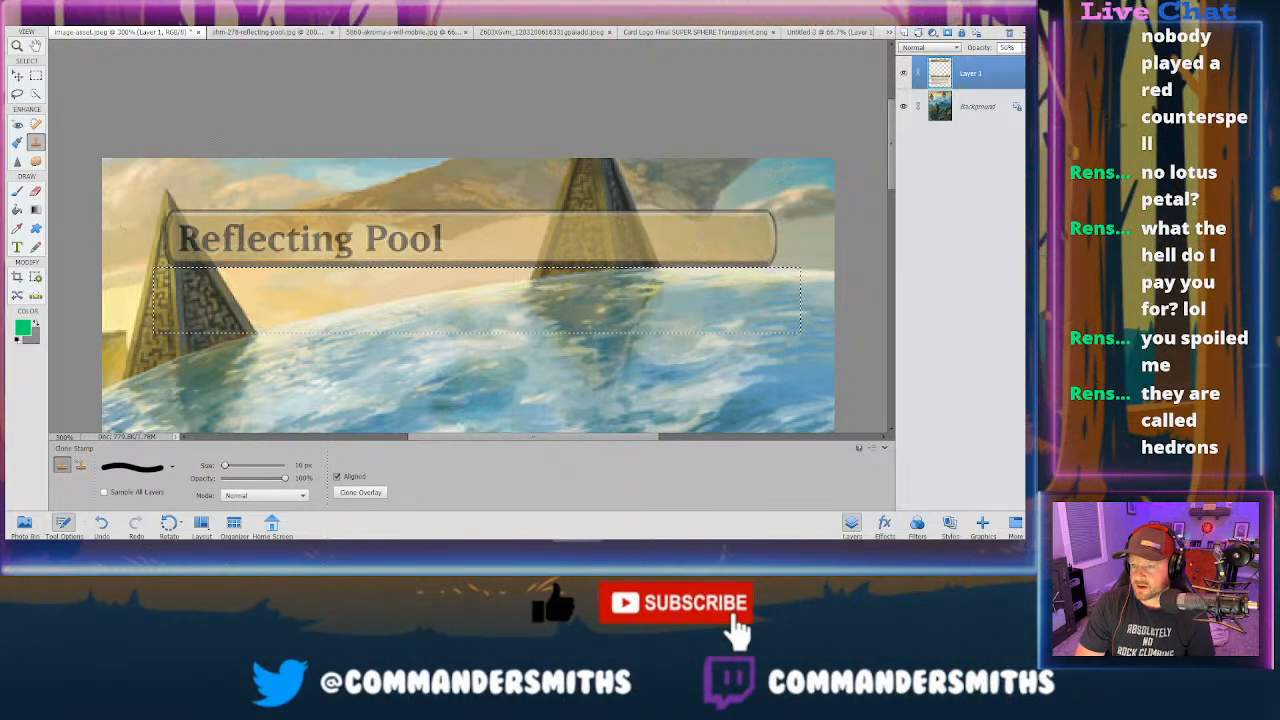
key(m)
right_click(247, 306)
click(272, 312)
key(s)
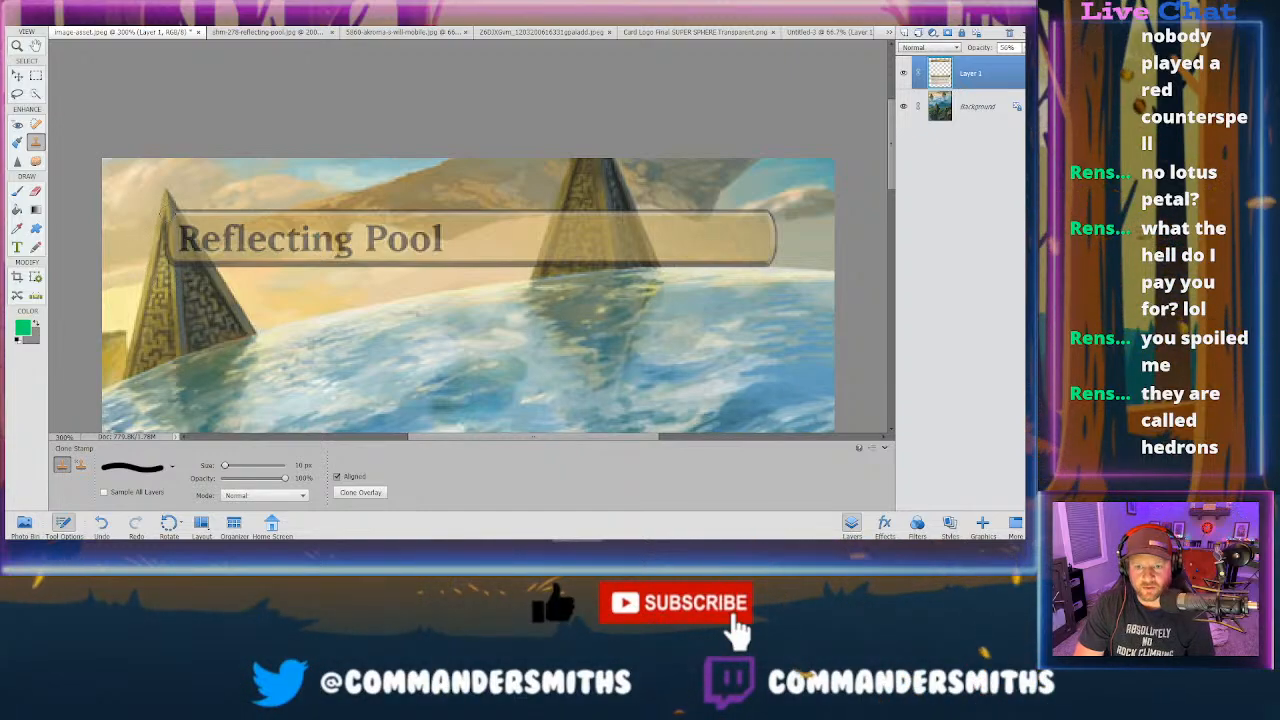
- Clone the two upper hedrons over the title bar on Layer 1 with a 10 px brush so they overlap it
click(183, 243)
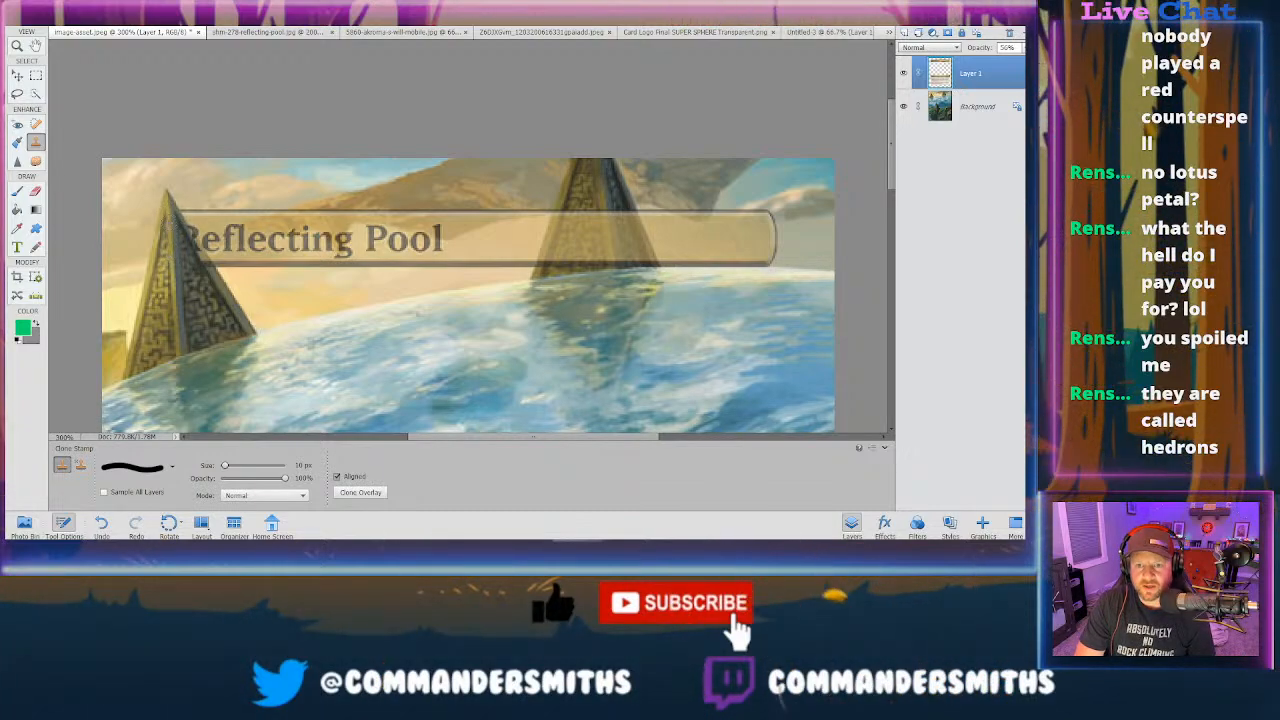
click(185, 236)
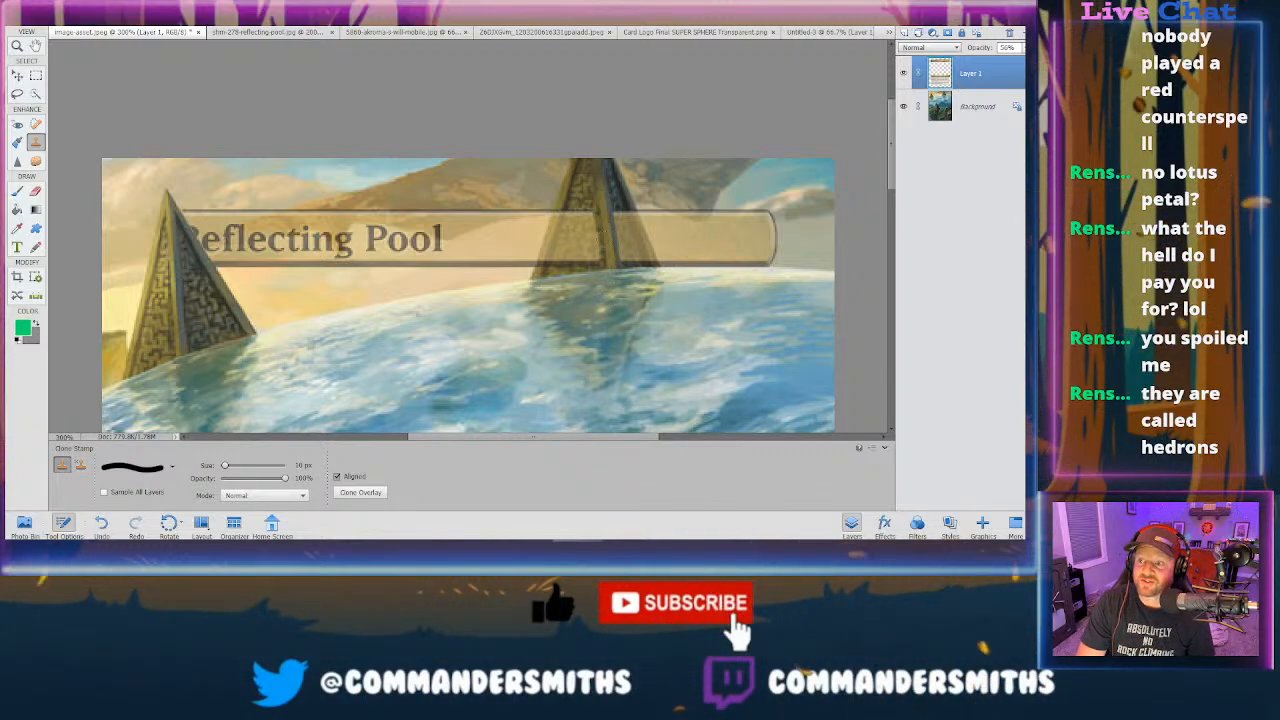
mouse_move(595, 205)
mouse_down()
mouse_move(600, 275)
mouse_move(592, 195)
mouse_move(577, 283)
mouse_move(592, 215)
mouse_up()
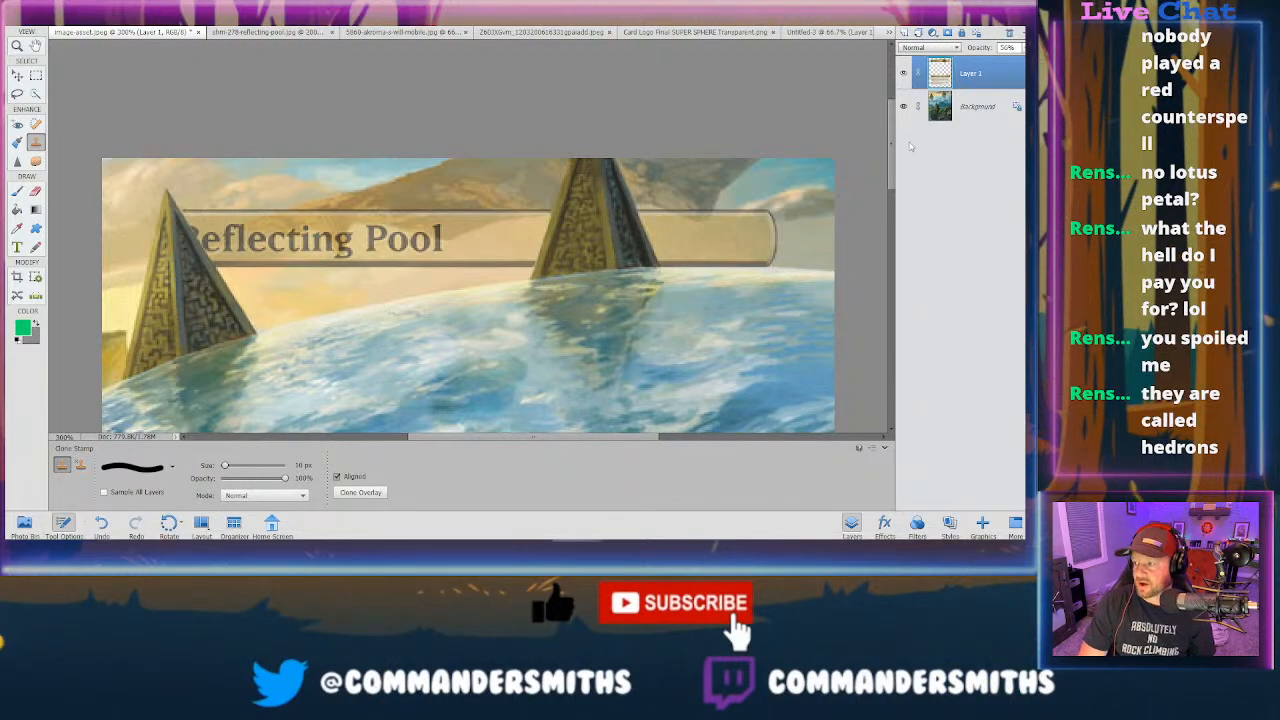
- Clone the central hedron over the type bar beside the word Land on Layer 1, undoing any stray stroke
drag(889, 150, 884, 270)
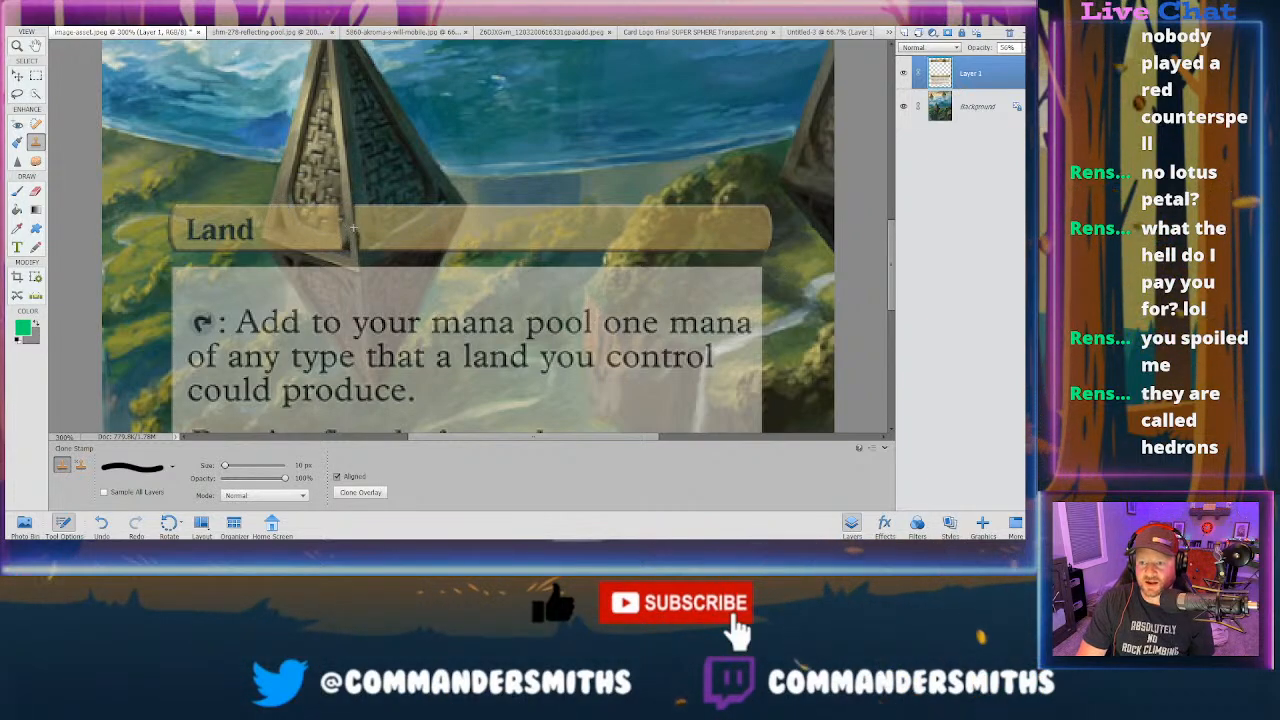
drag(362, 245, 364, 200)
mouse_move(375, 252)
mouse_down()
mouse_move(378, 215)
mouse_move(396, 212)
mouse_up()
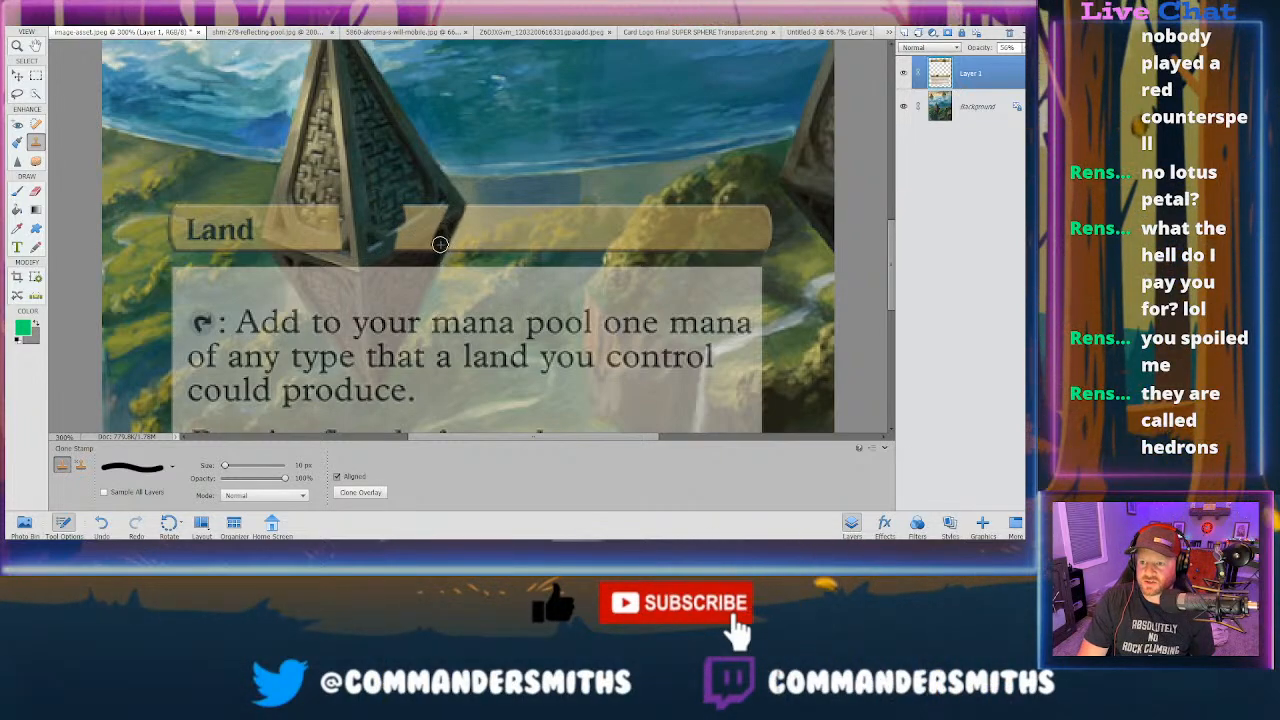
alt+click(446, 220)
drag(443, 243, 440, 211)
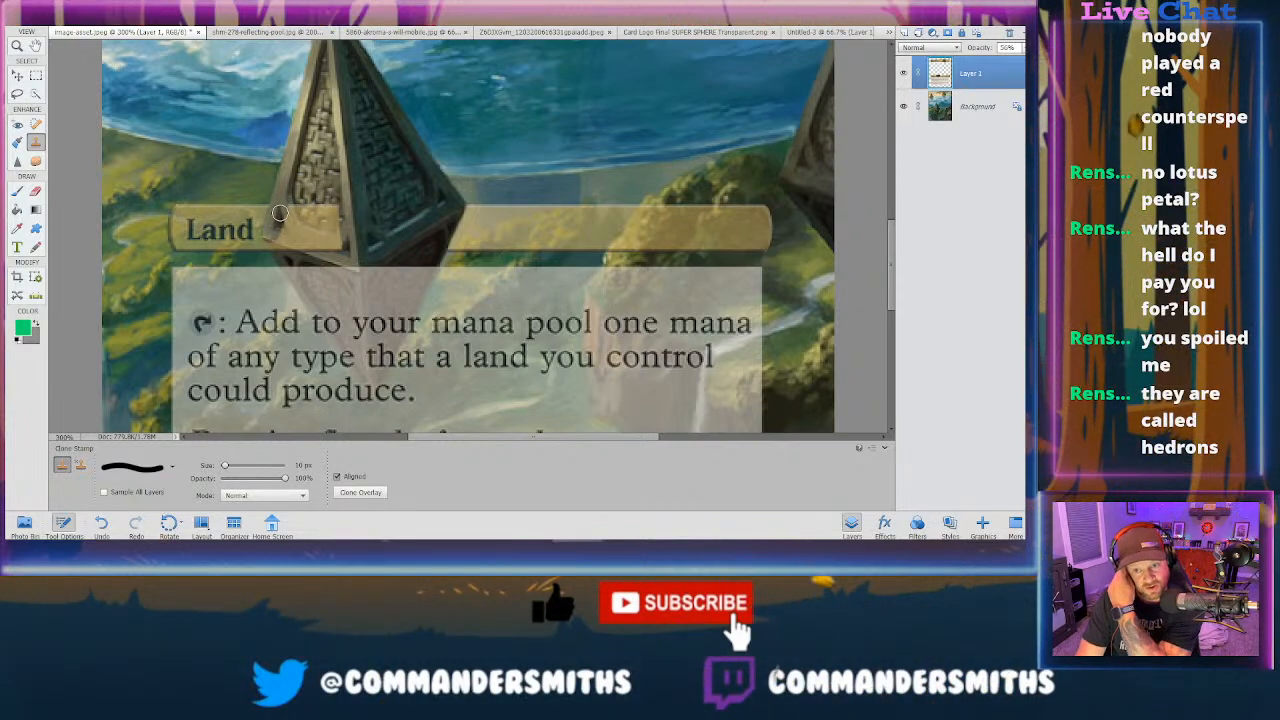
key(ctrl+z)
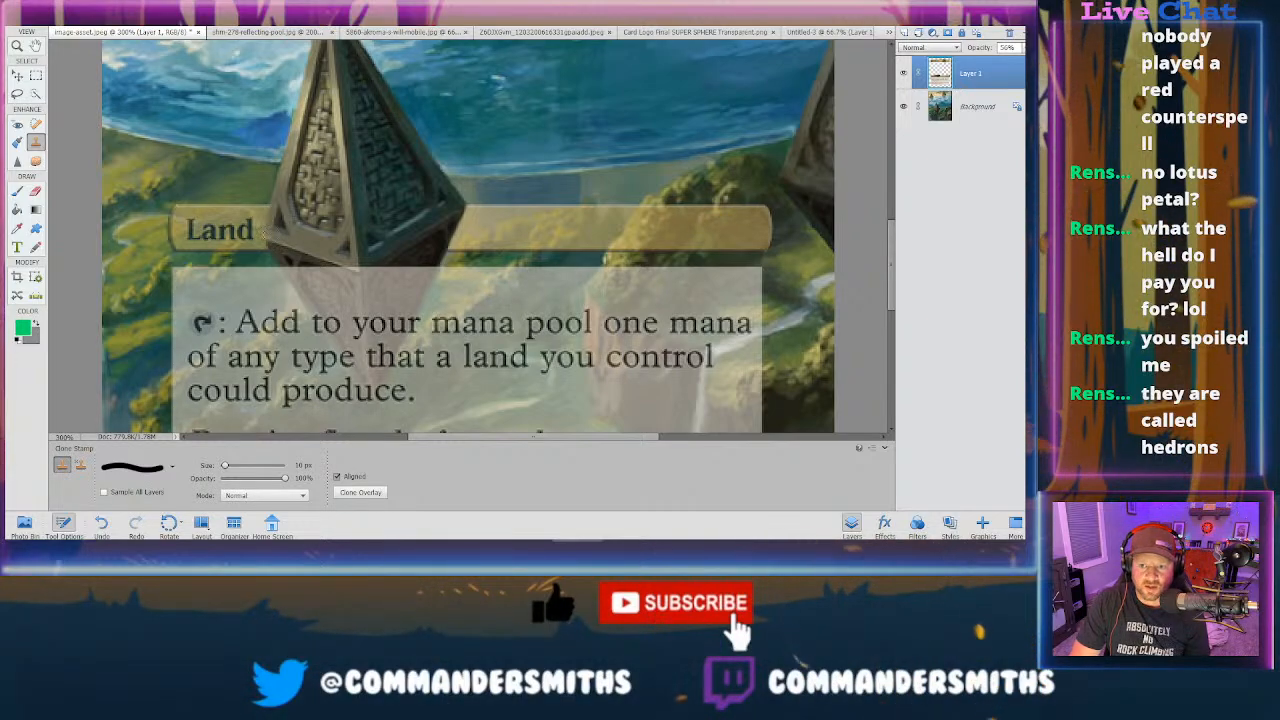
- Clone the central hedron's lower edges over the text box down to its tip with a 7 px brush
key(bracketleft)
key(bracketleft)
key(bracketleft)
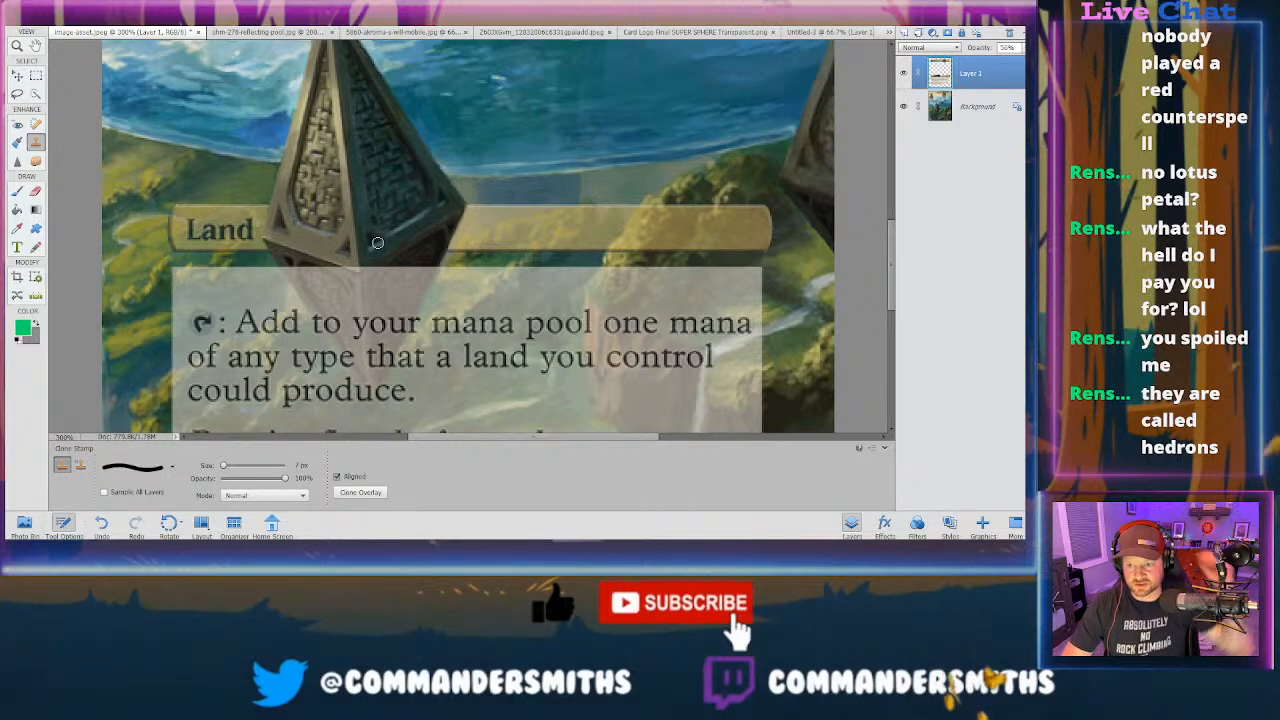
scroll(345, 277, down, 2)
scroll(345, 273, down, 2)
drag(285, 160, 350, 208)
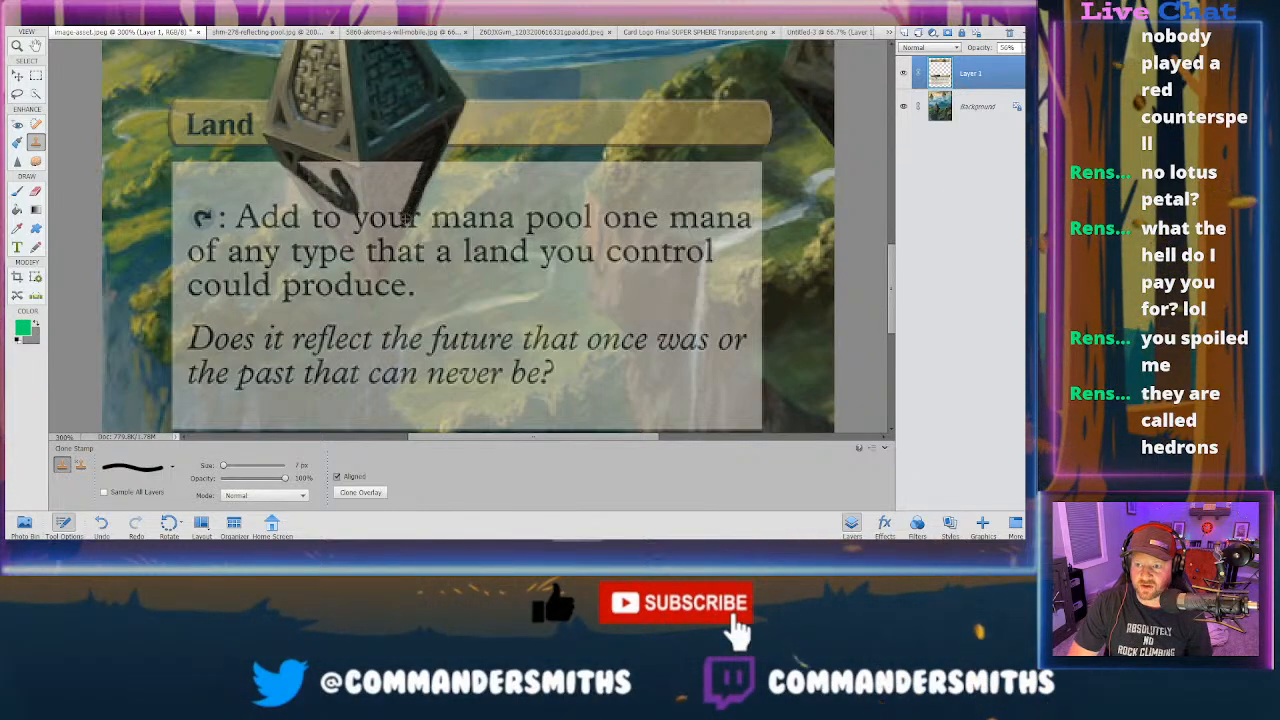
drag(398, 228, 383, 258)
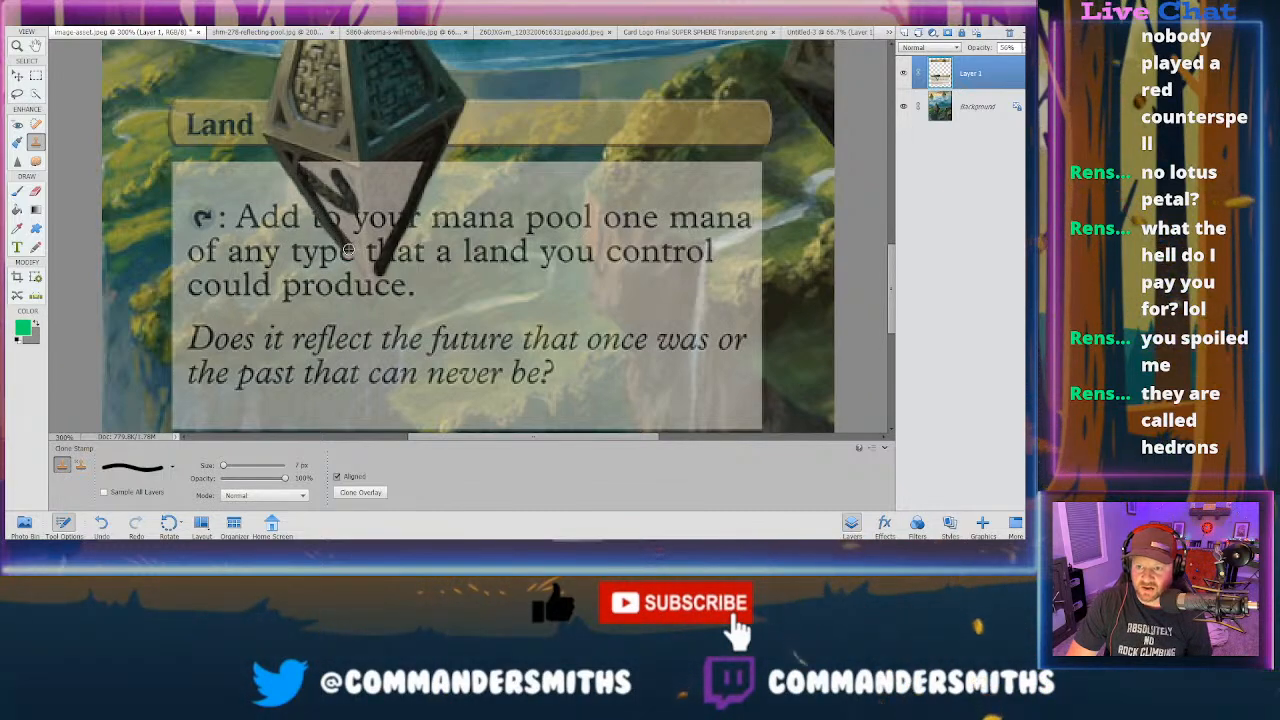
- Refine the hedron's tip with a 4 px brush and clone its remaining lower faces over the text box with a 9 px brush
scroll(352, 254, down, 1)
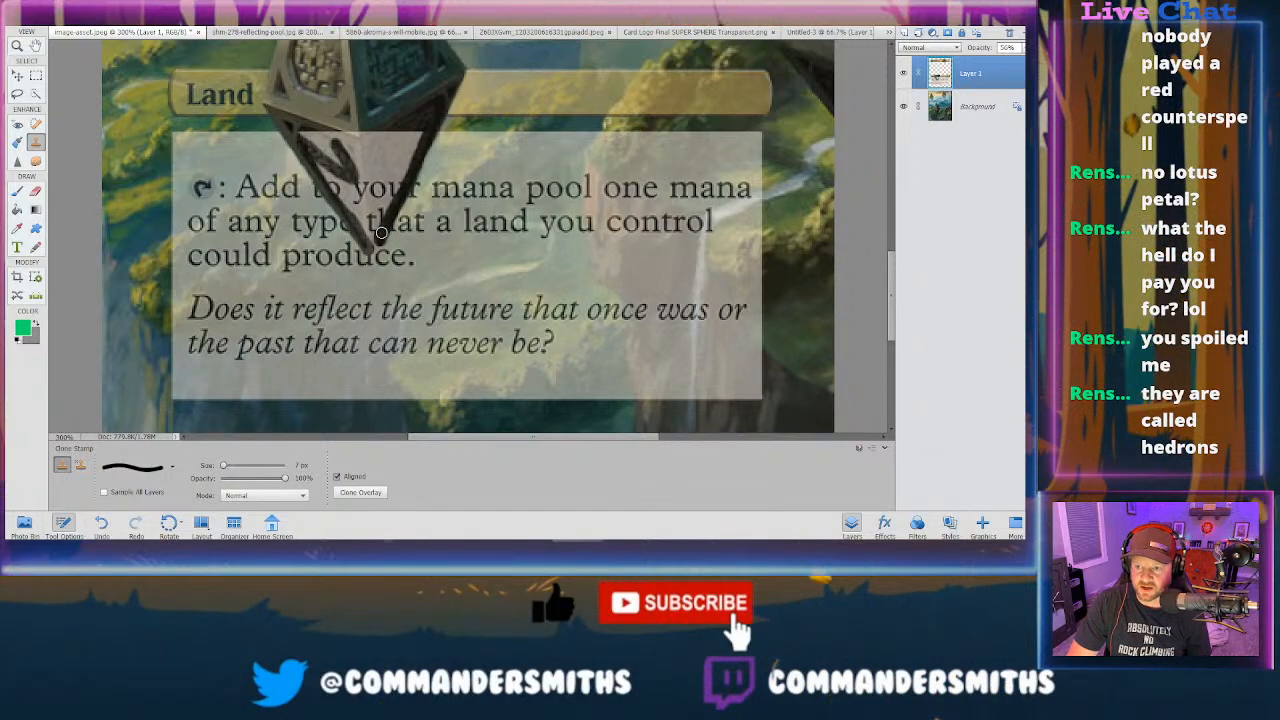
key(bracketleft)
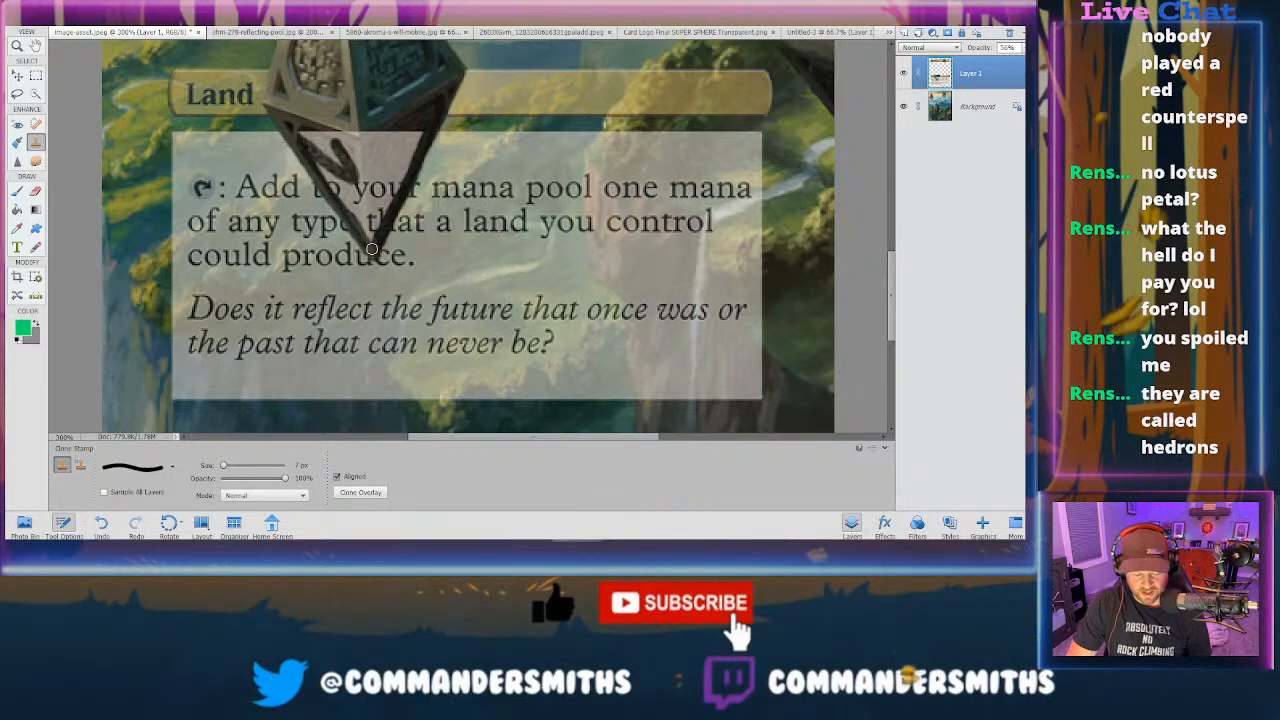
key(bracketleft)
key(bracketleft)
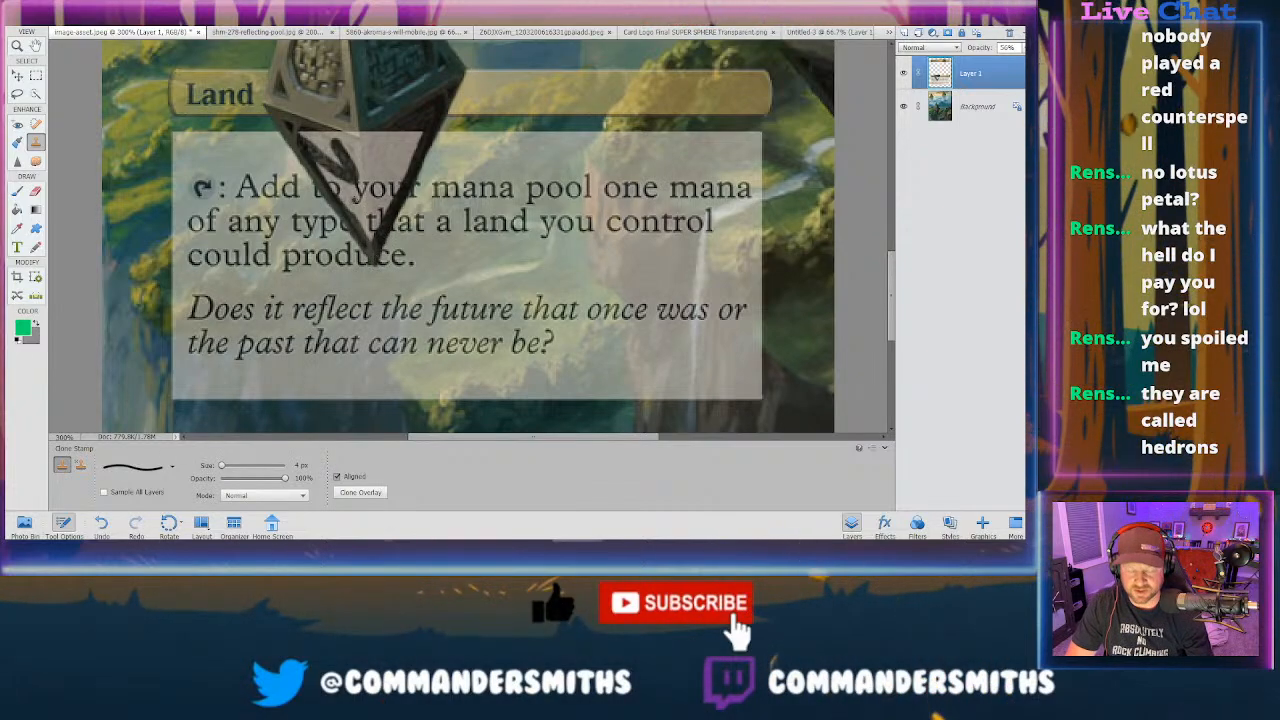
key(bracketright)
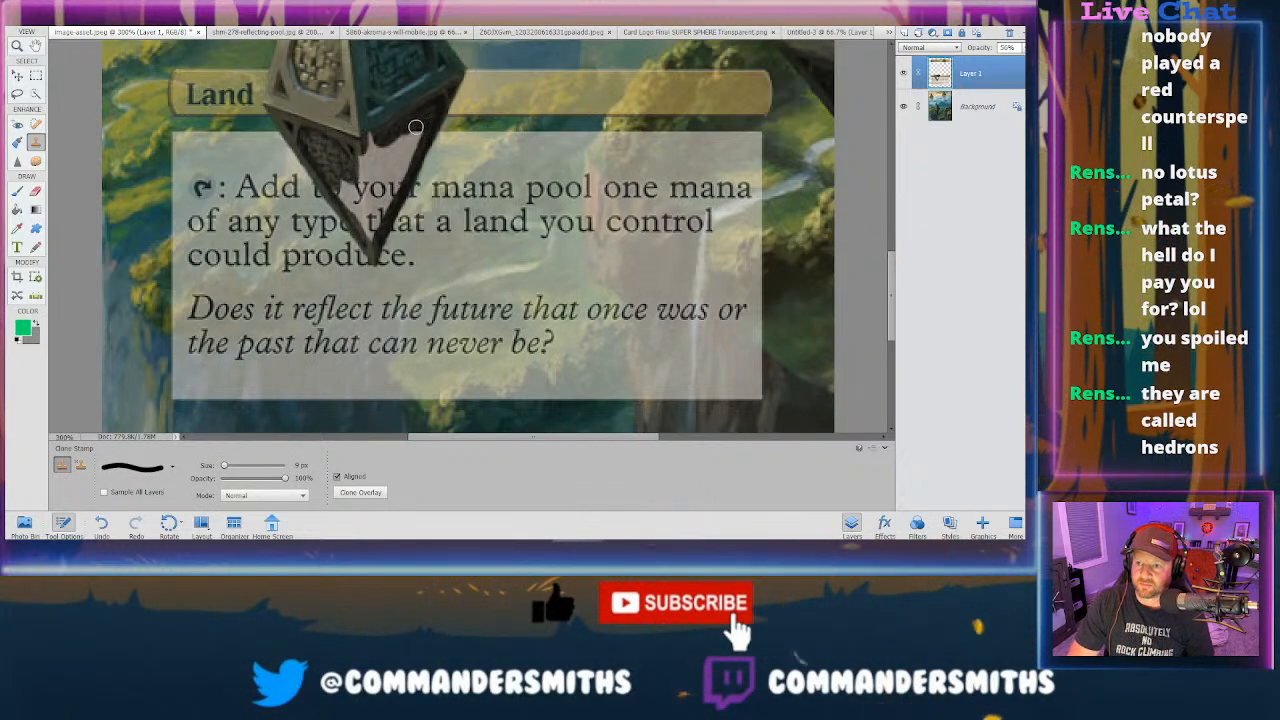
drag(405, 152, 381, 217)
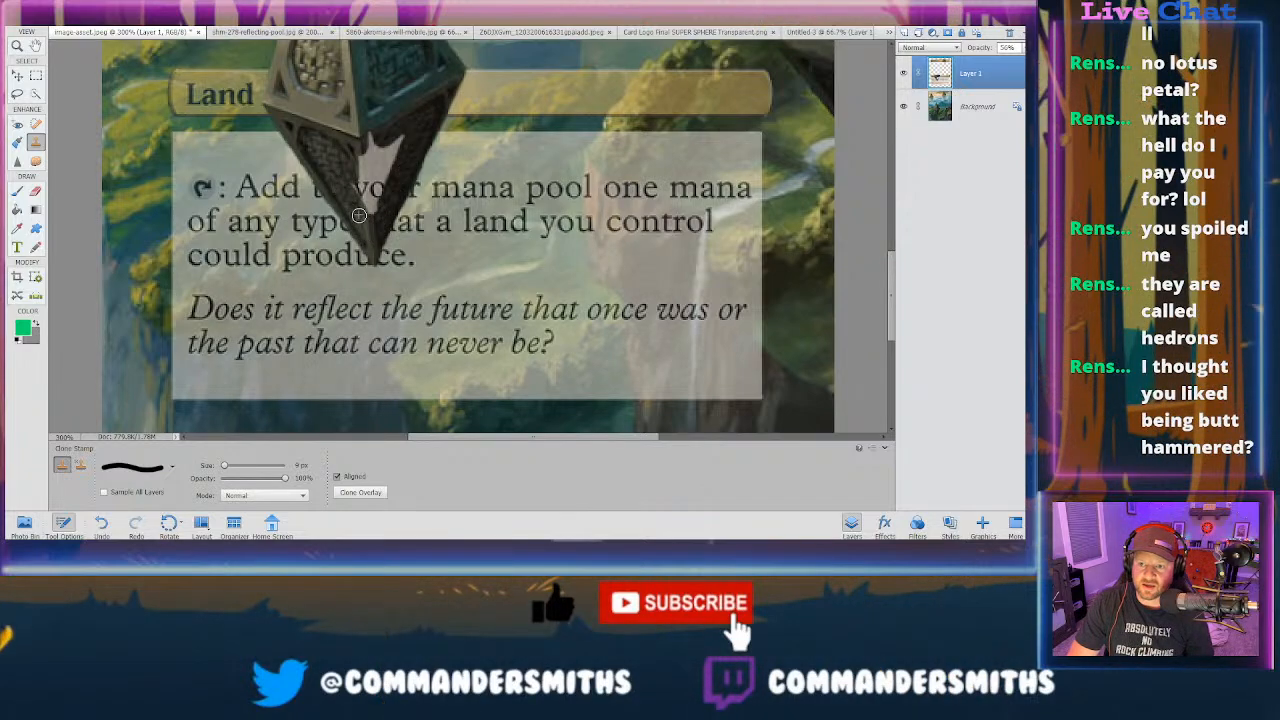
key(ctrl+z)
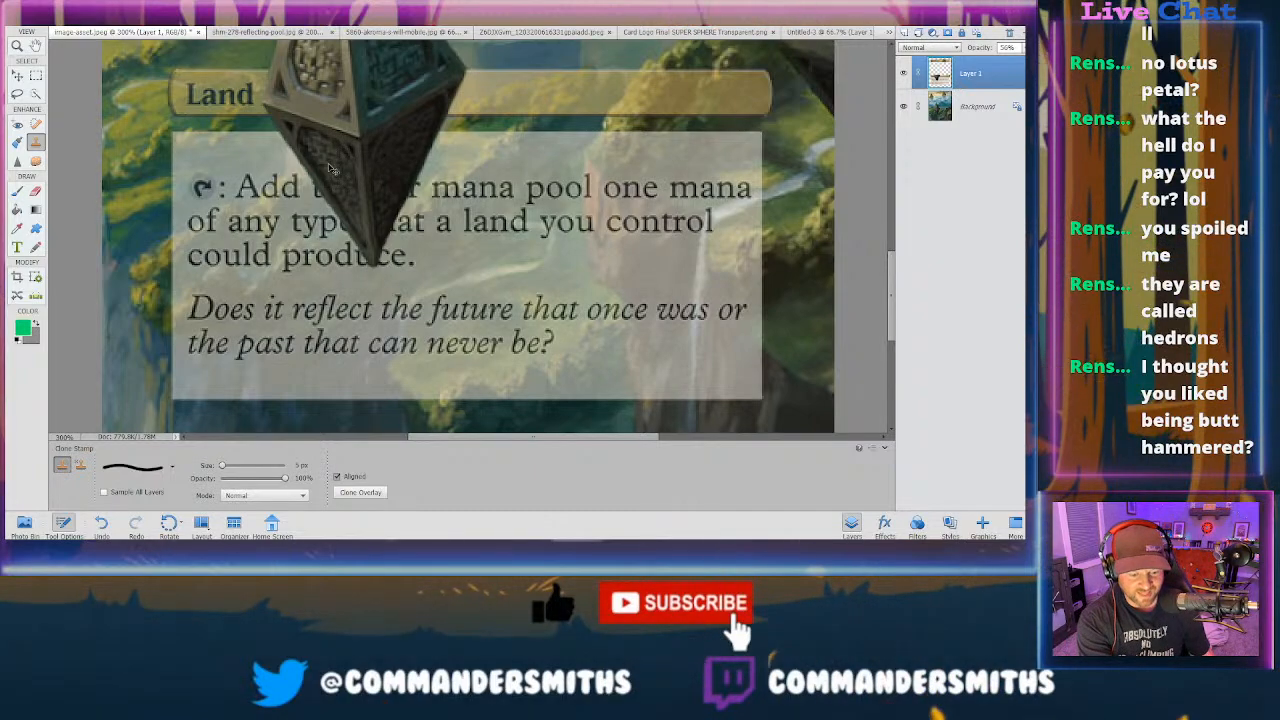
key(ctrl+minus)
key(ctrl+minus)
key(ctrl+equal)
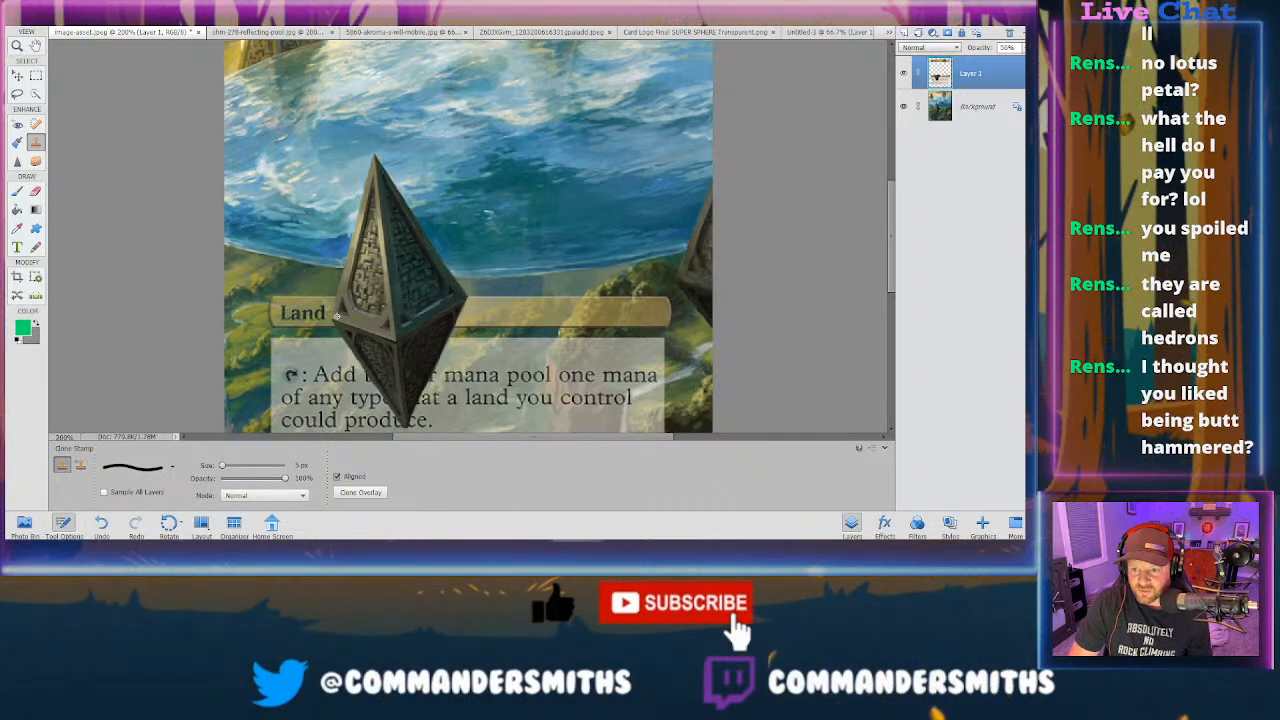
scroll(432, 315, down, 3)
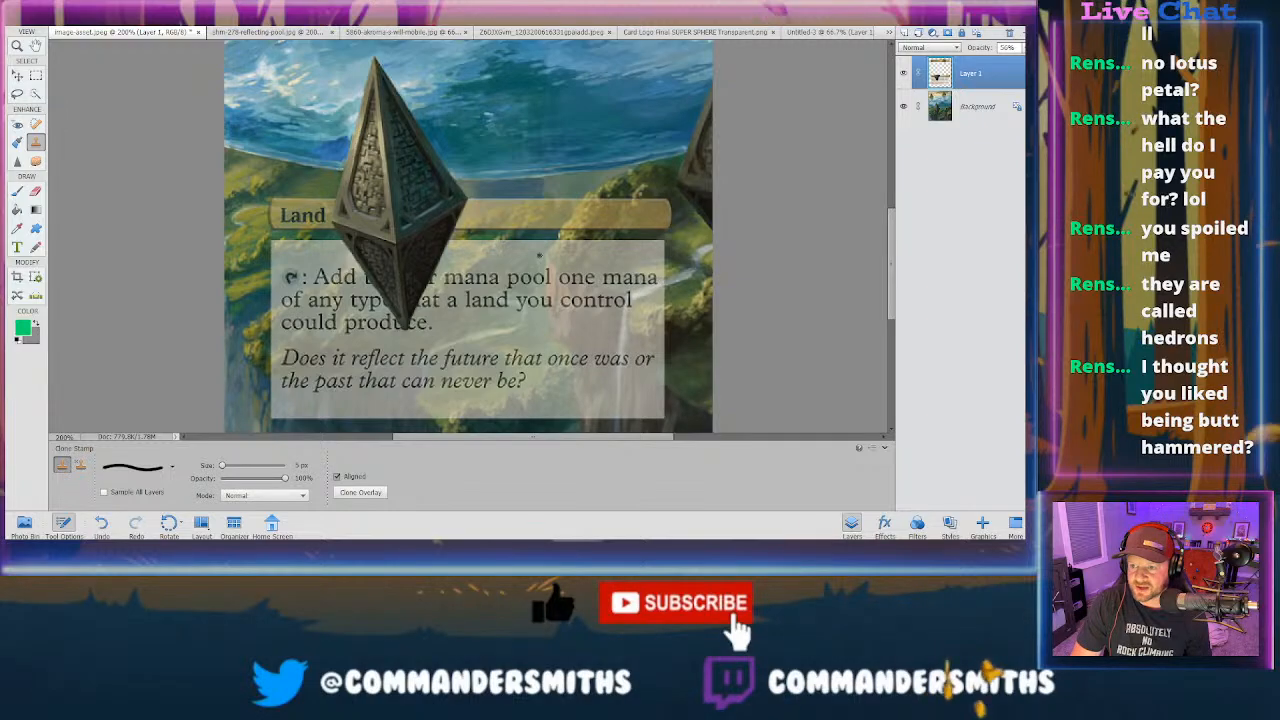
- Copy the selected CS sphere from Card Logo Final SUPER SPHERE Transparent.png and return to the image-asset.jpeg card
key(ctrl+minus)
key(ctrl+minus)
key(ctrl+minus)
key(ctrl+plus)
key(ctrl+plus)
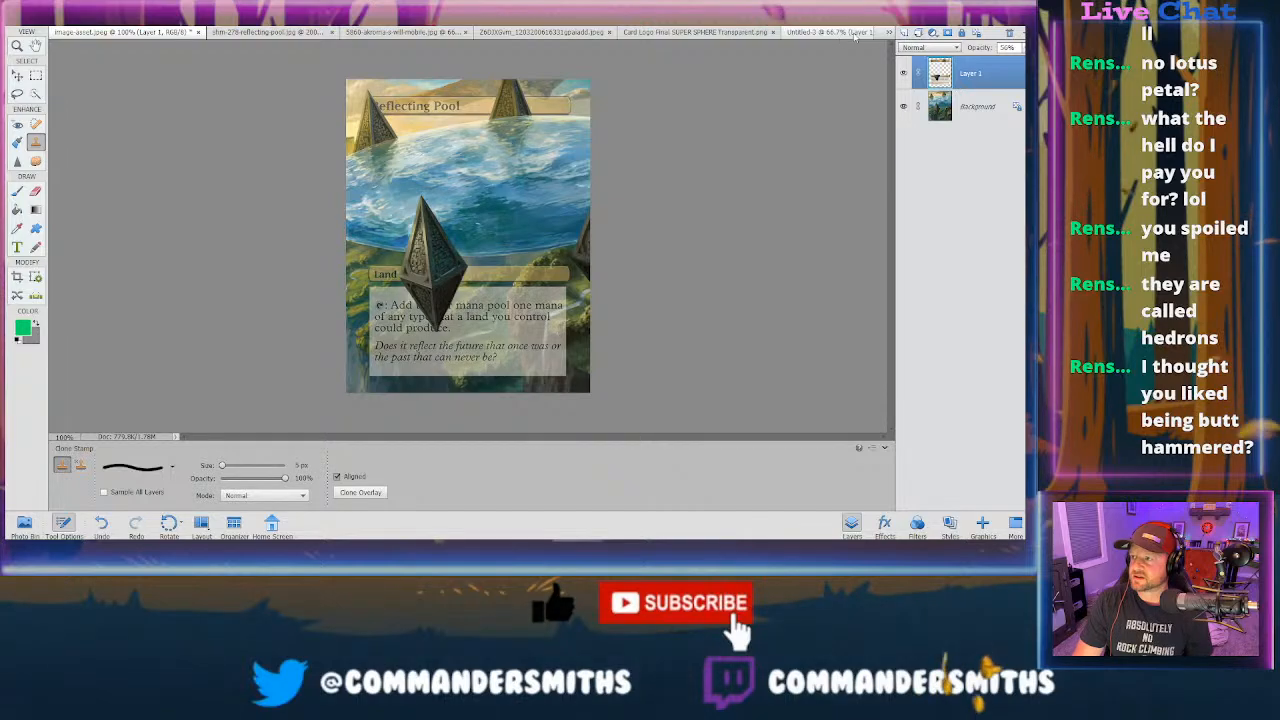
click(887, 33)
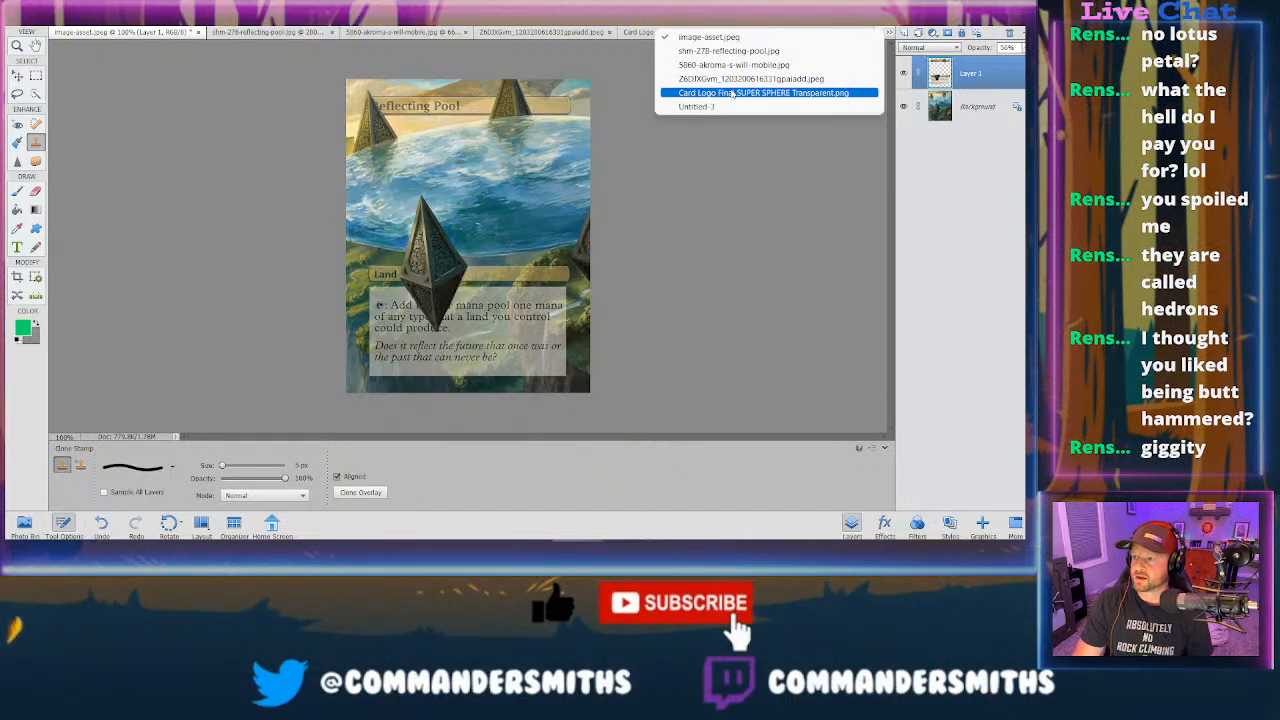
click(671, 93)
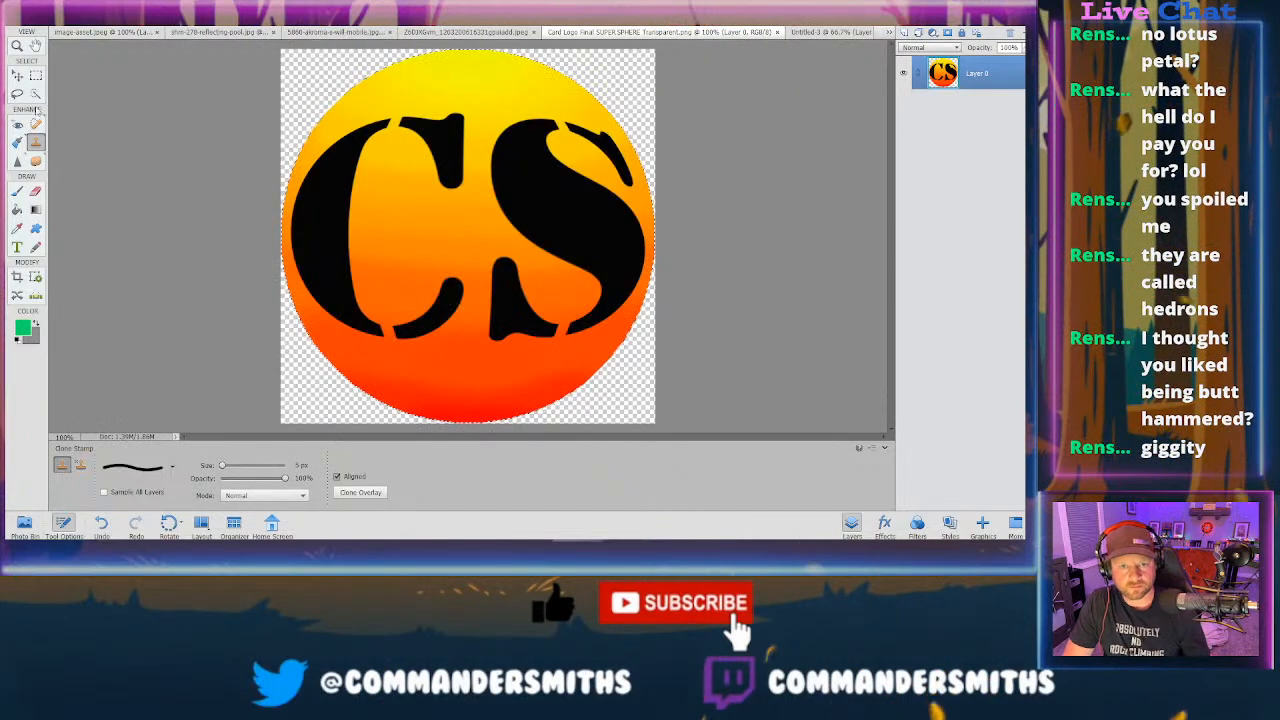
key(a)
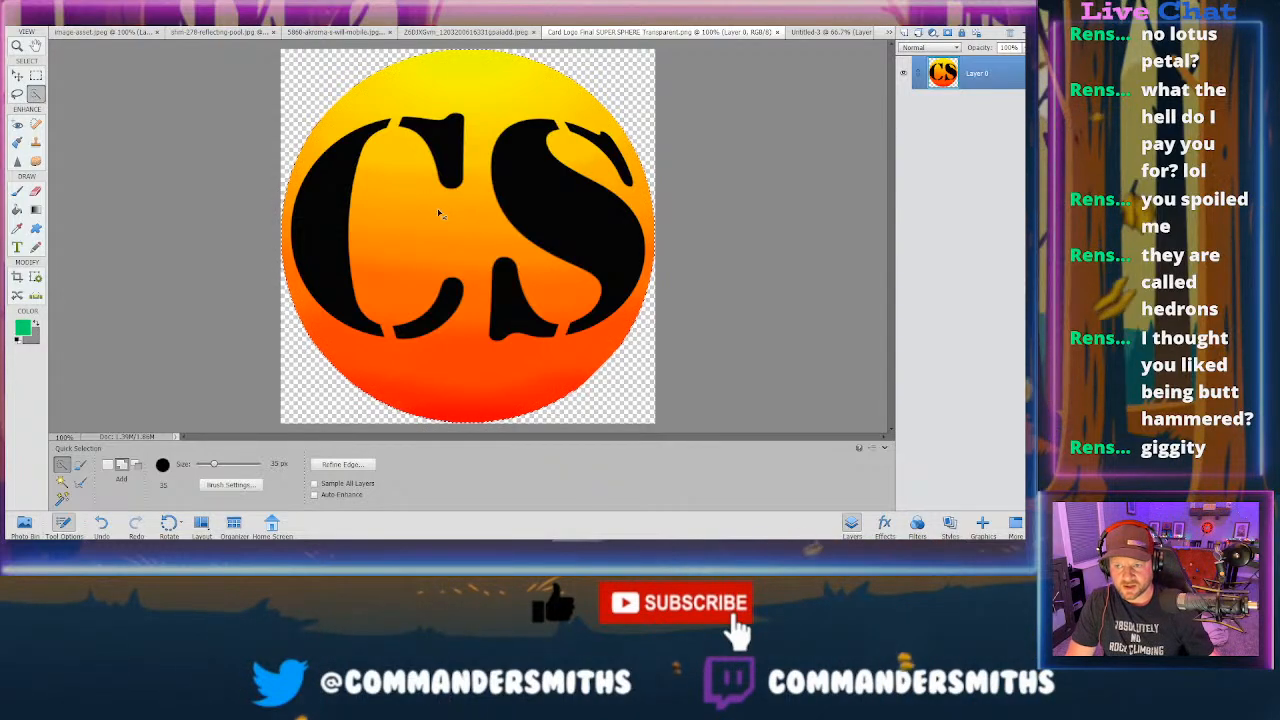
click(335, 38)
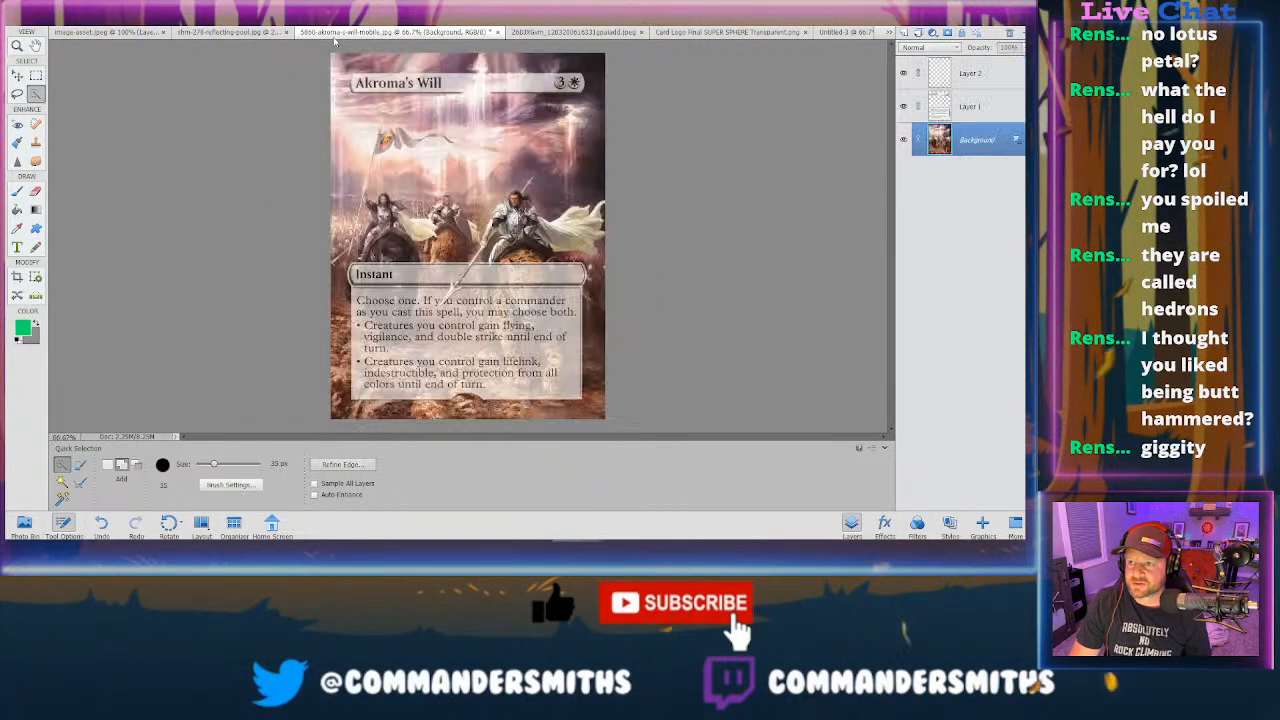
click(241, 35)
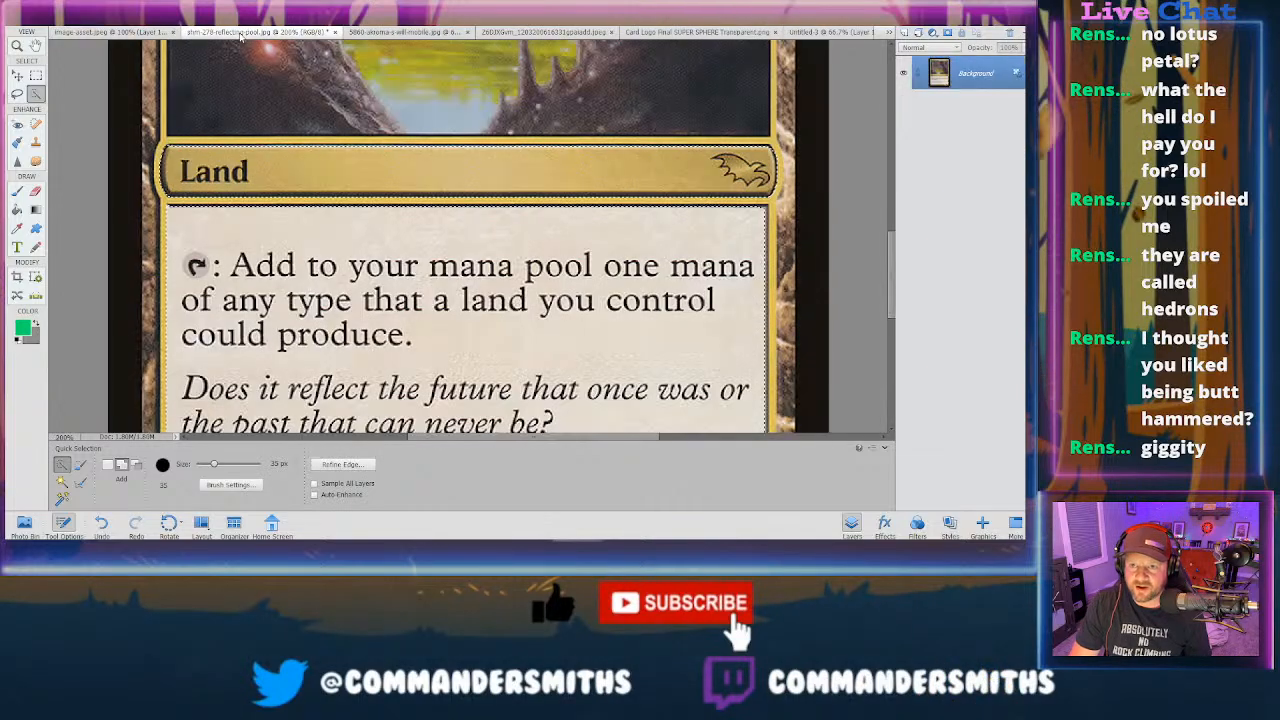
click(110, 32)
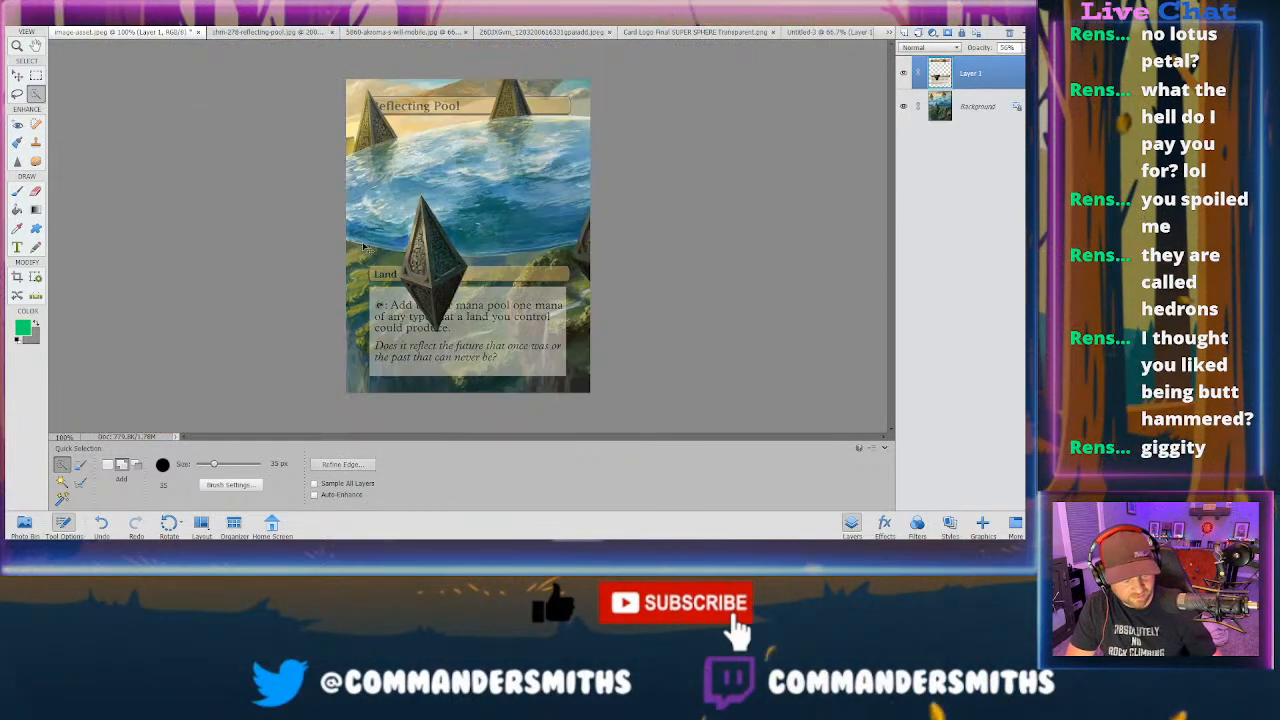
- Paste the CS logo into the card as a new layer and scale it down to about 10% beside the central hedron
key(ctrl+v)
key(v)
drag(343, 77, 550, 234)
drag(555, 300, 518, 272)
drag(518, 272, 480, 245)
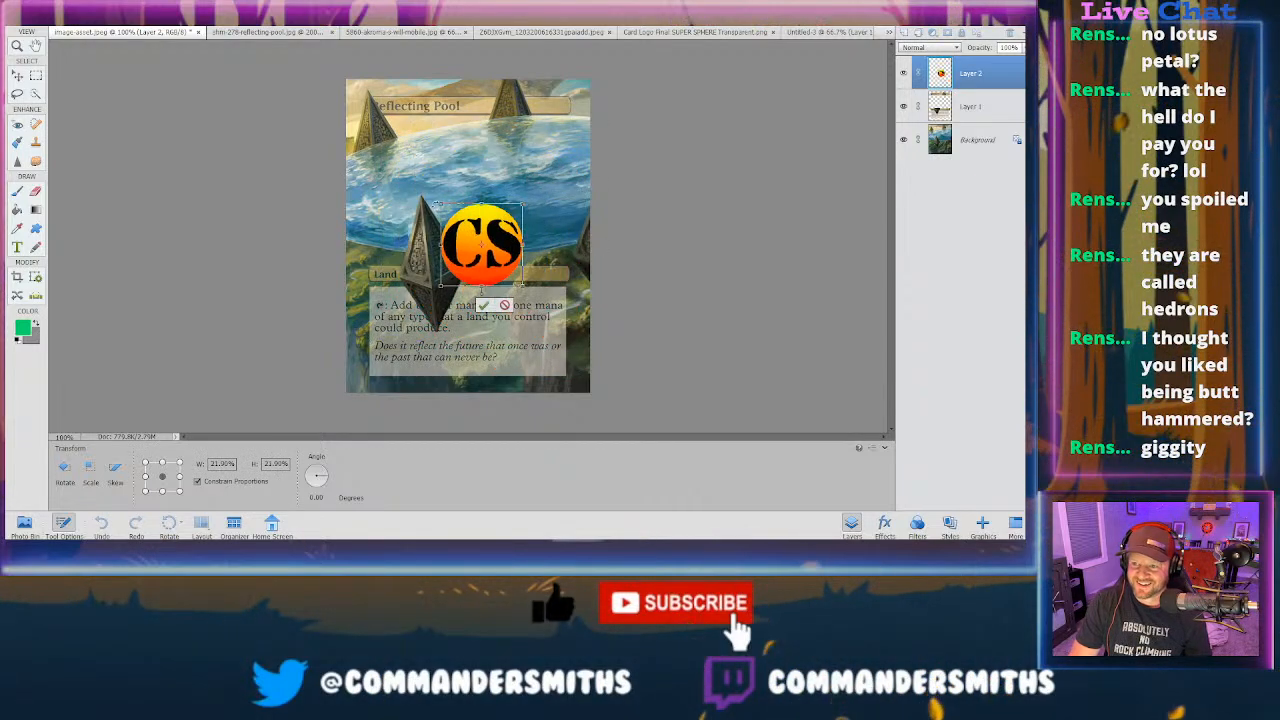
drag(443, 203, 457, 252)
- Fit the CS logo onto the central hedron's shaded face, scaled to about 4.5% and rotated about -20 degrees
key(ctrl+plus)
key(ctrl+plus)
key(ctrl+plus)
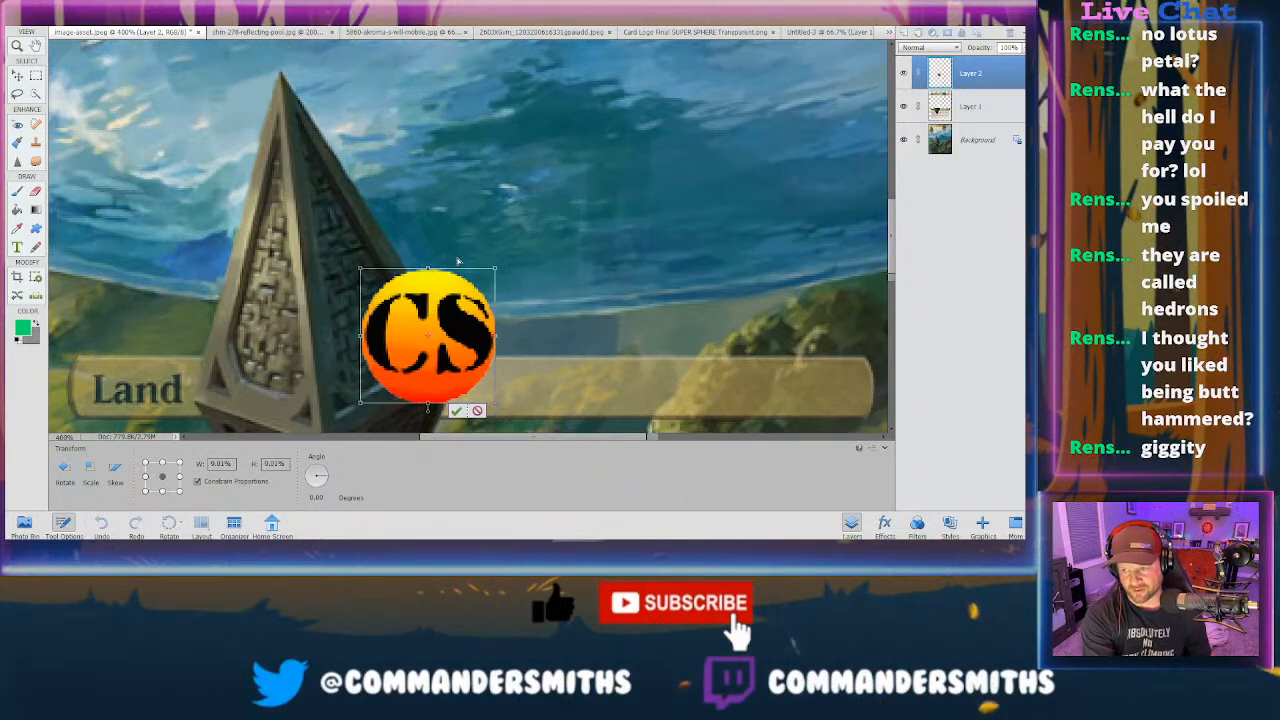
drag(361, 269, 424, 302)
drag(456, 357, 377, 332)
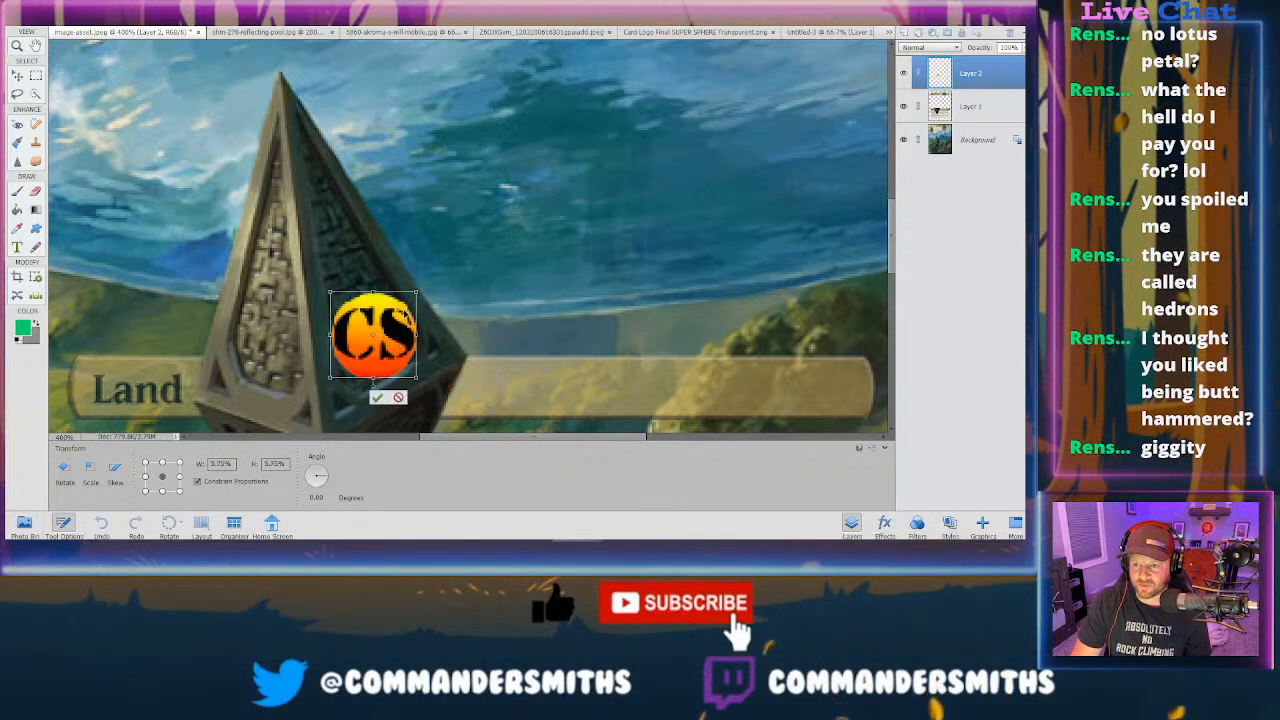
drag(416, 292, 406, 250)
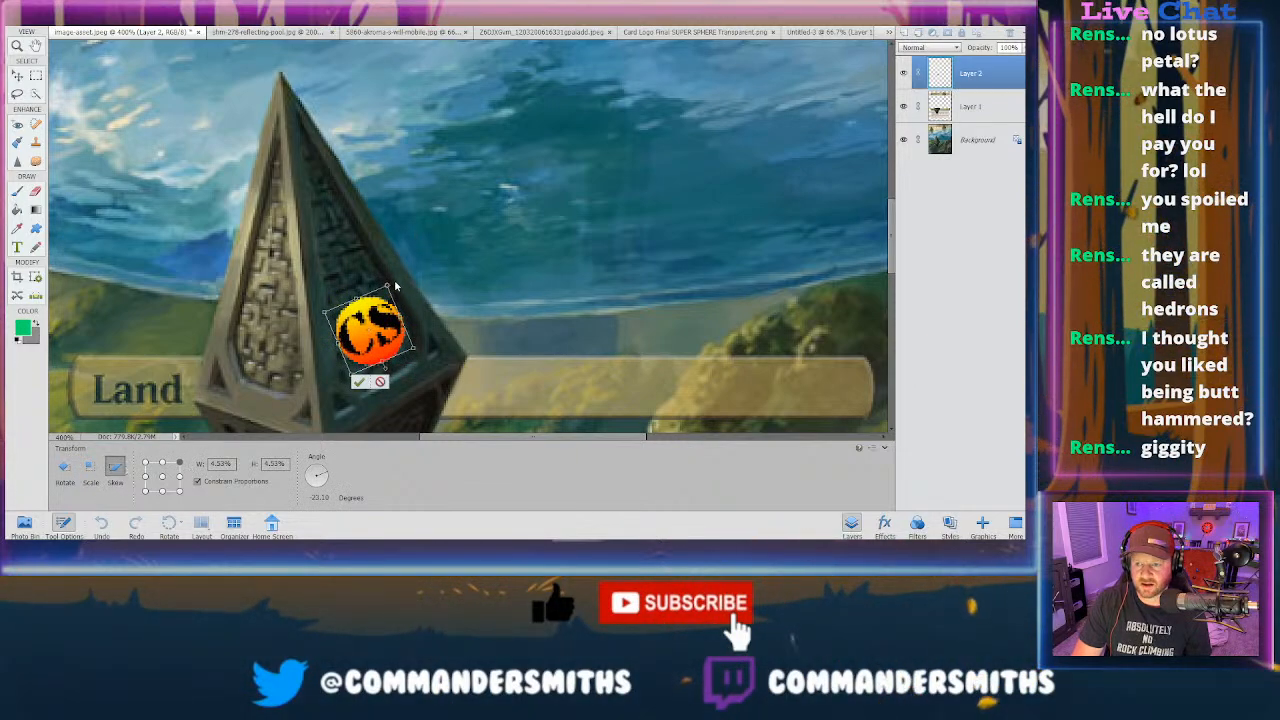
- Skew the logo's upper corners to follow the hedron face, apply the transform, and nudge the logo slightly down
drag(386, 283, 386, 277)
mouse_move(327, 313)
mouse_down()
mouse_move(327, 300)
mouse_move(329, 311)
mouse_up()
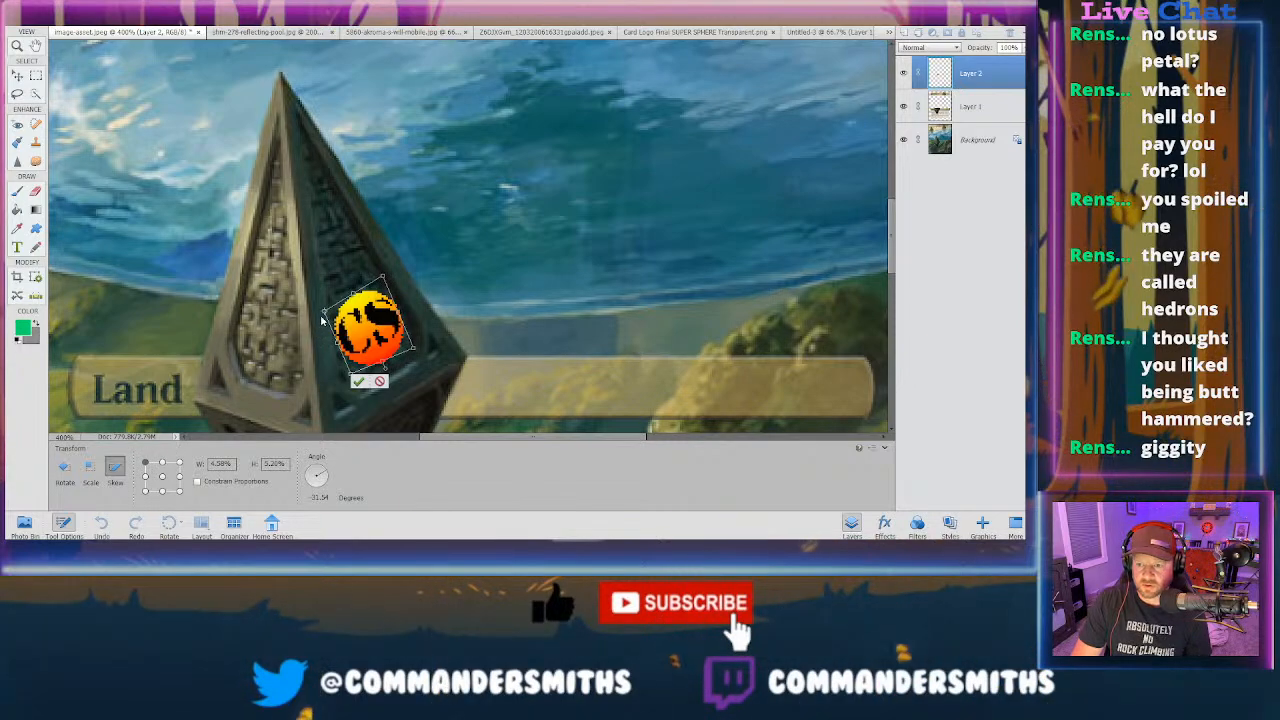
drag(327, 311, 316, 292)
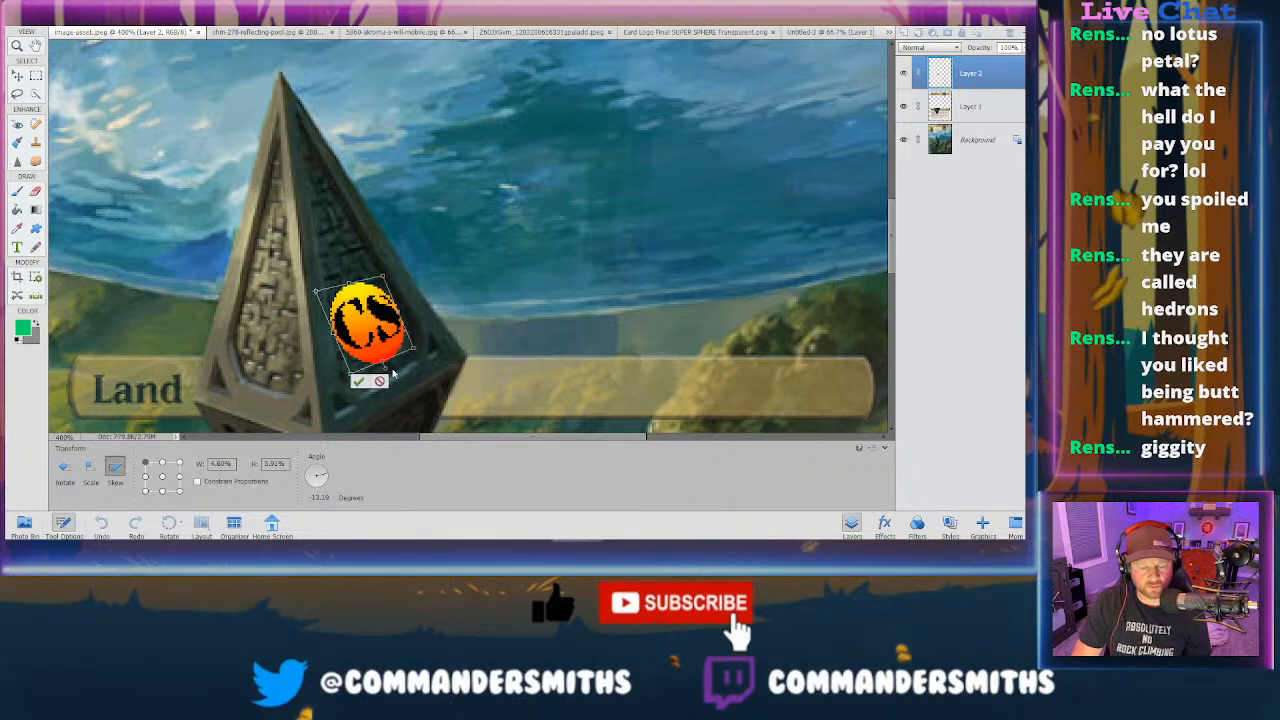
click(358, 382)
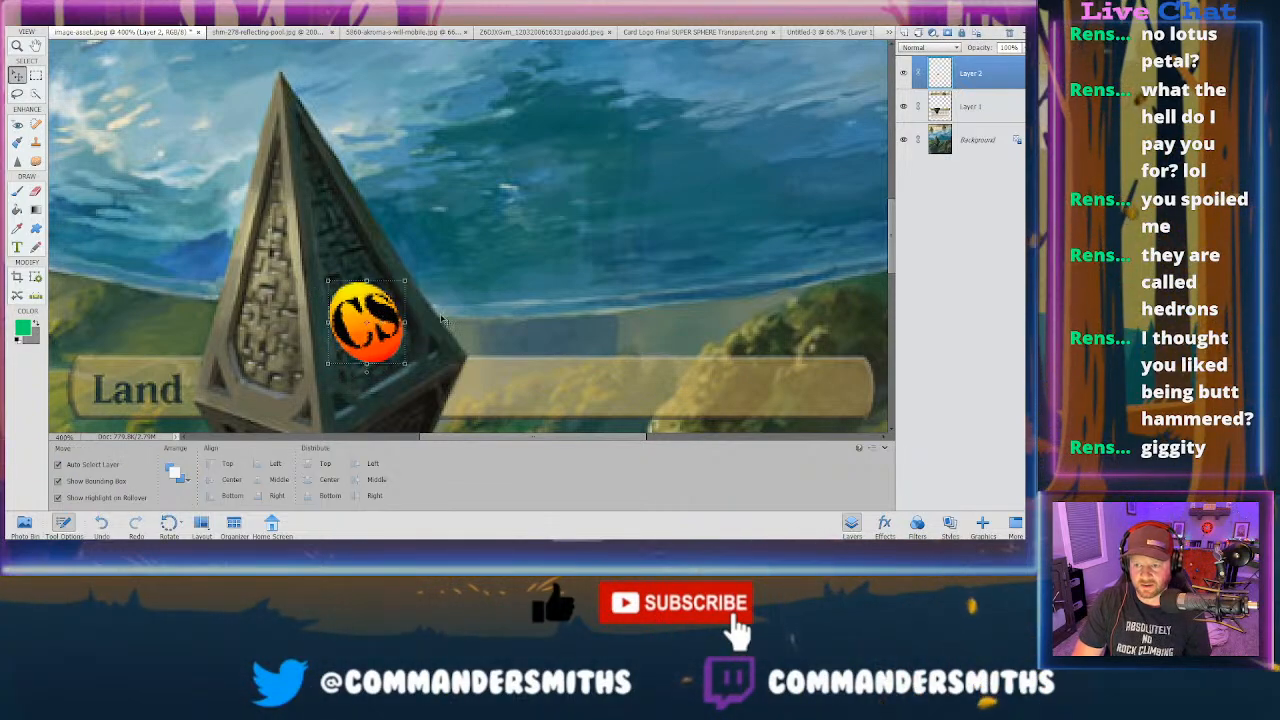
drag(386, 310, 392, 318)
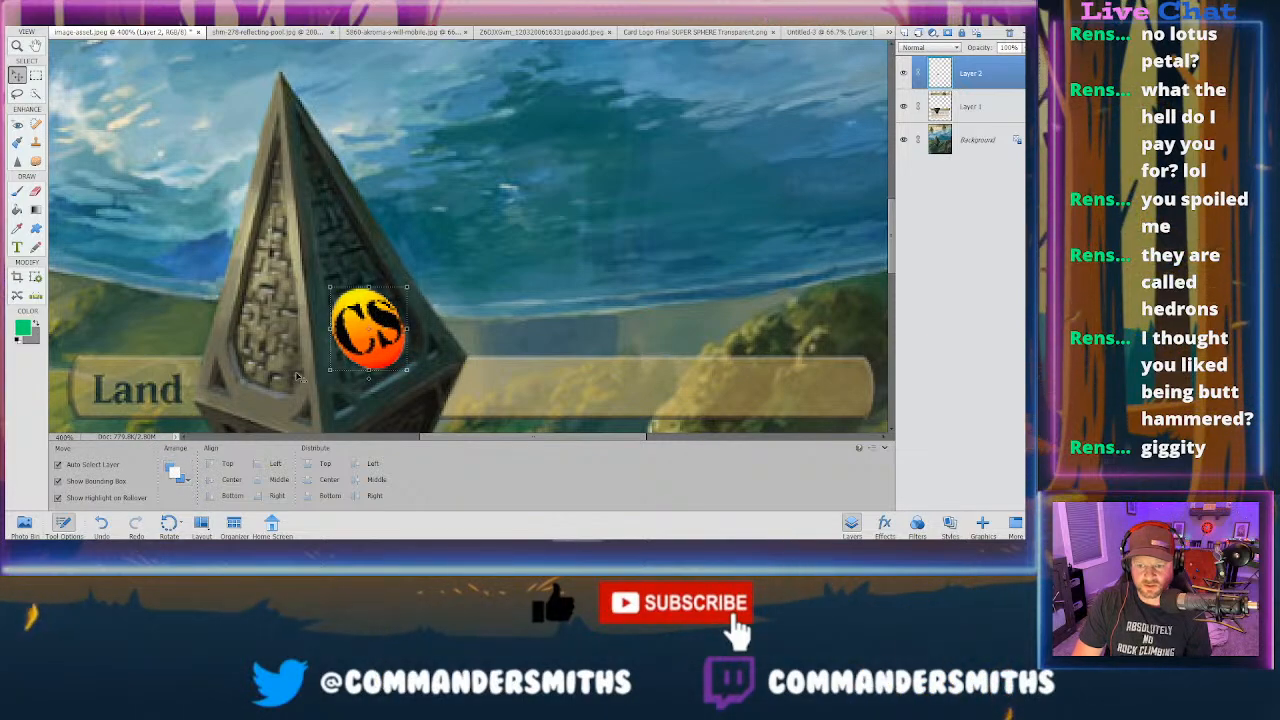
- Skew the logo again, raising its upper-left corner to match the slope of the hedron face, and apply the transform
key(ctrl+t)
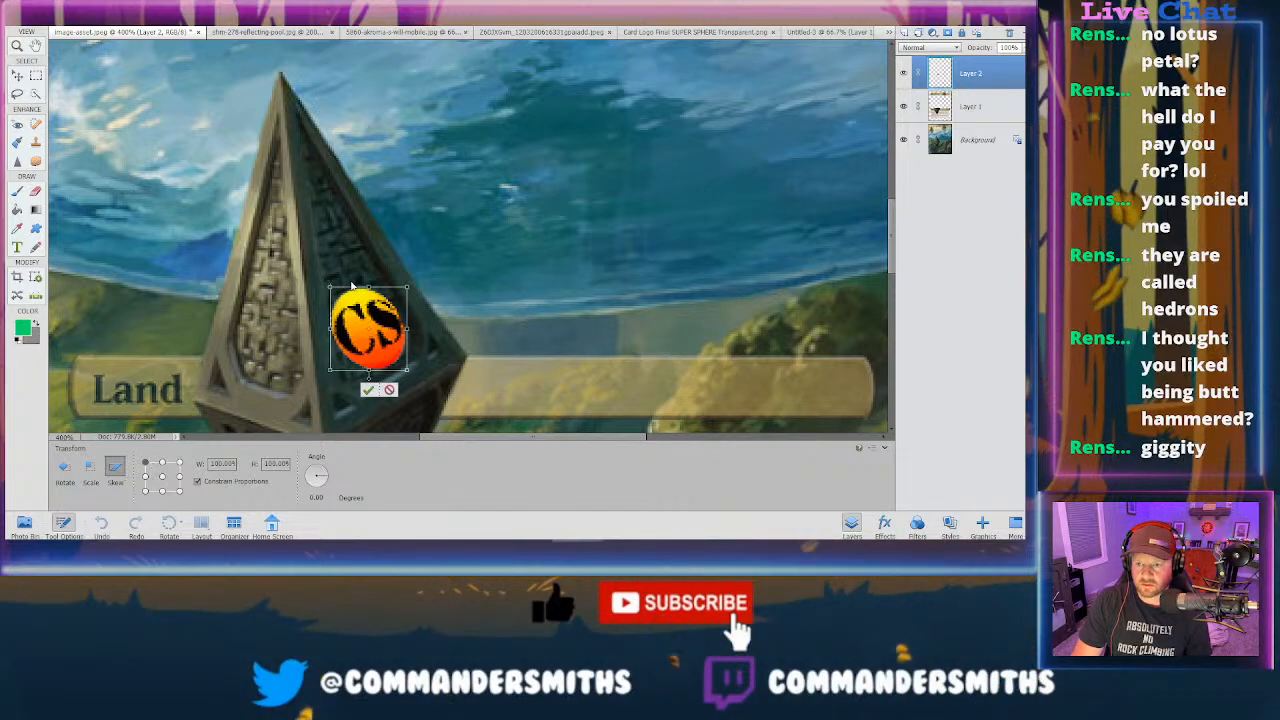
drag(330, 288, 373, 303)
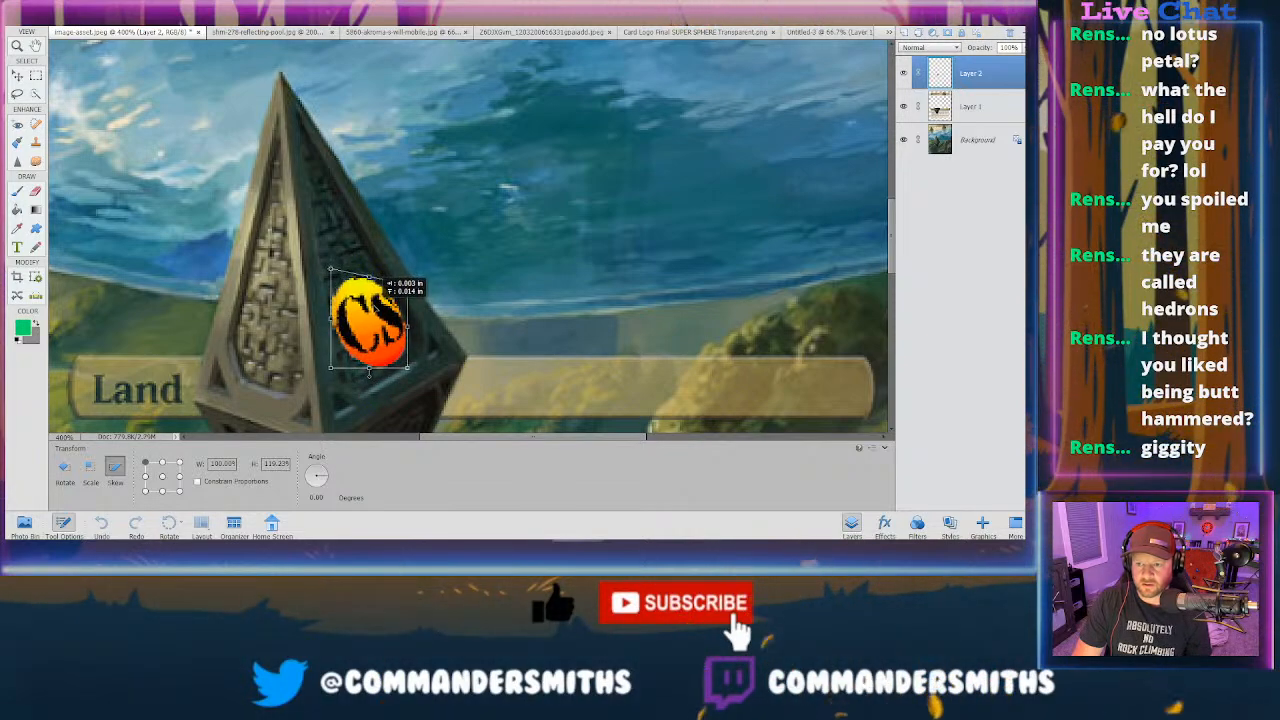
key(Return)
click(506, 327)
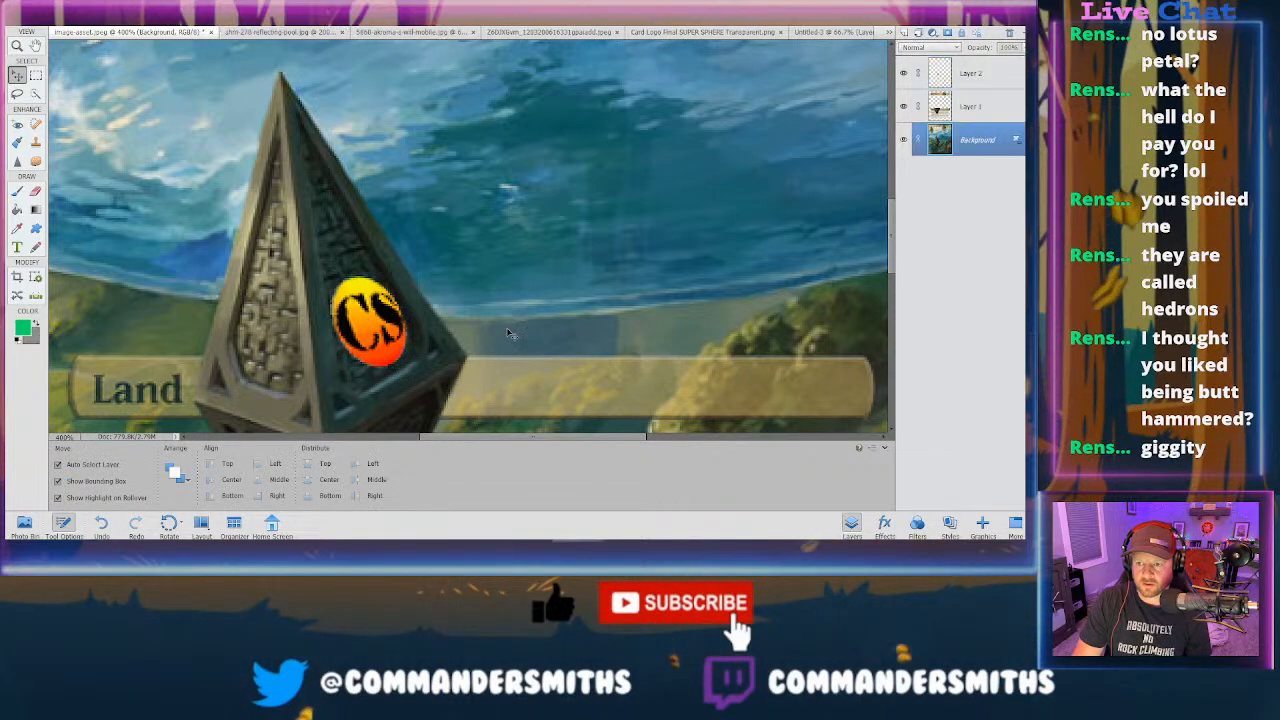
- Lower the opacity of the CS logo on Layer 2 to 60% and check the blend on the whole card
click(977, 83)
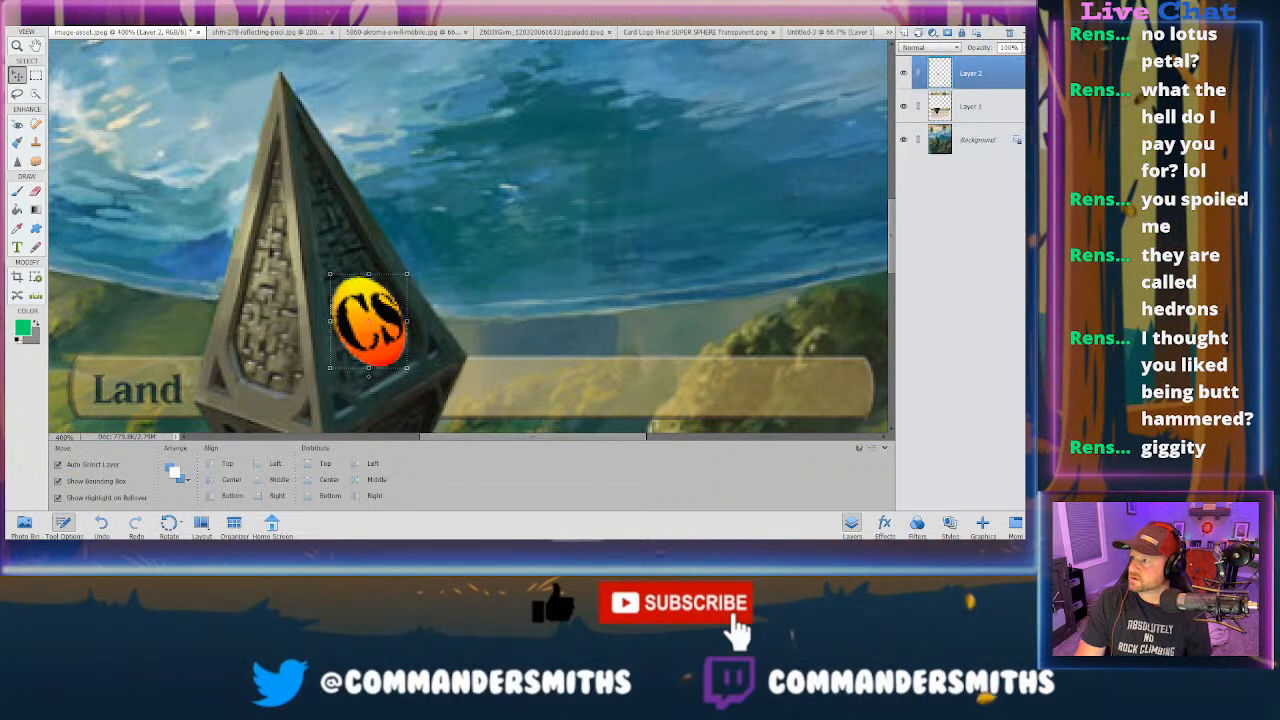
click(999, 60)
click(650, 243)
click(362, 318)
click(483, 288)
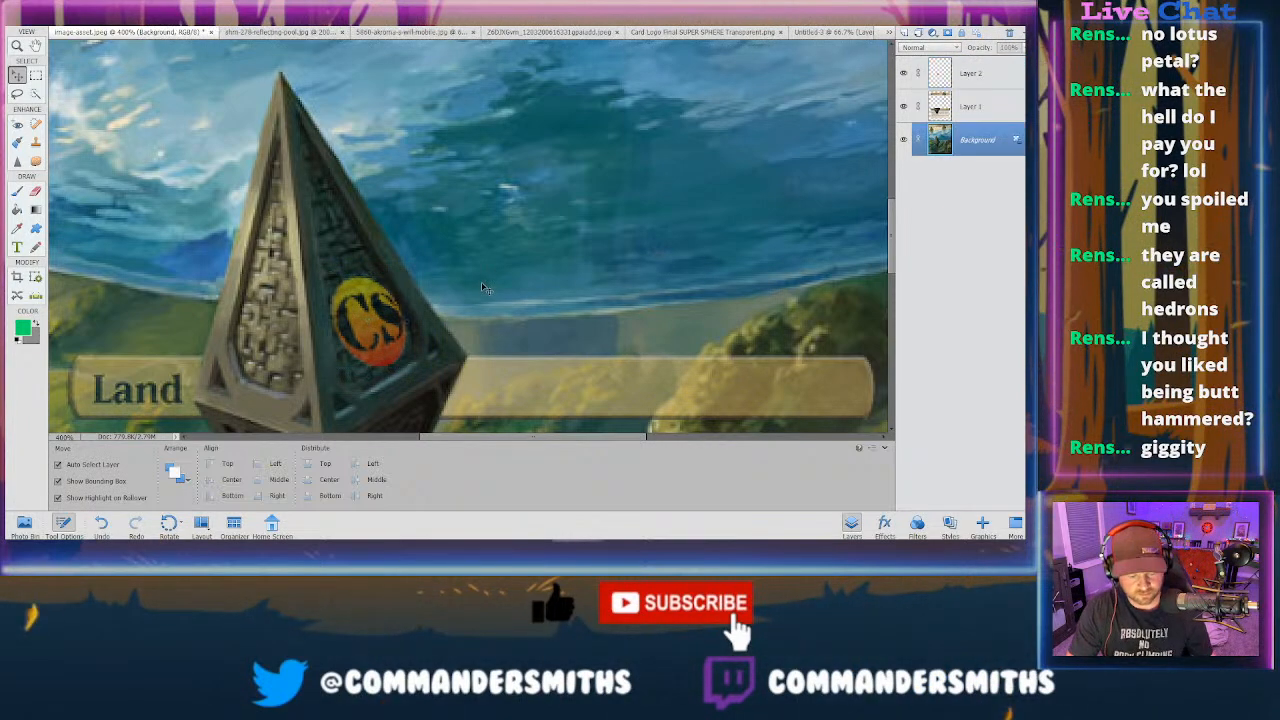
scroll(483, 288, down, 5)
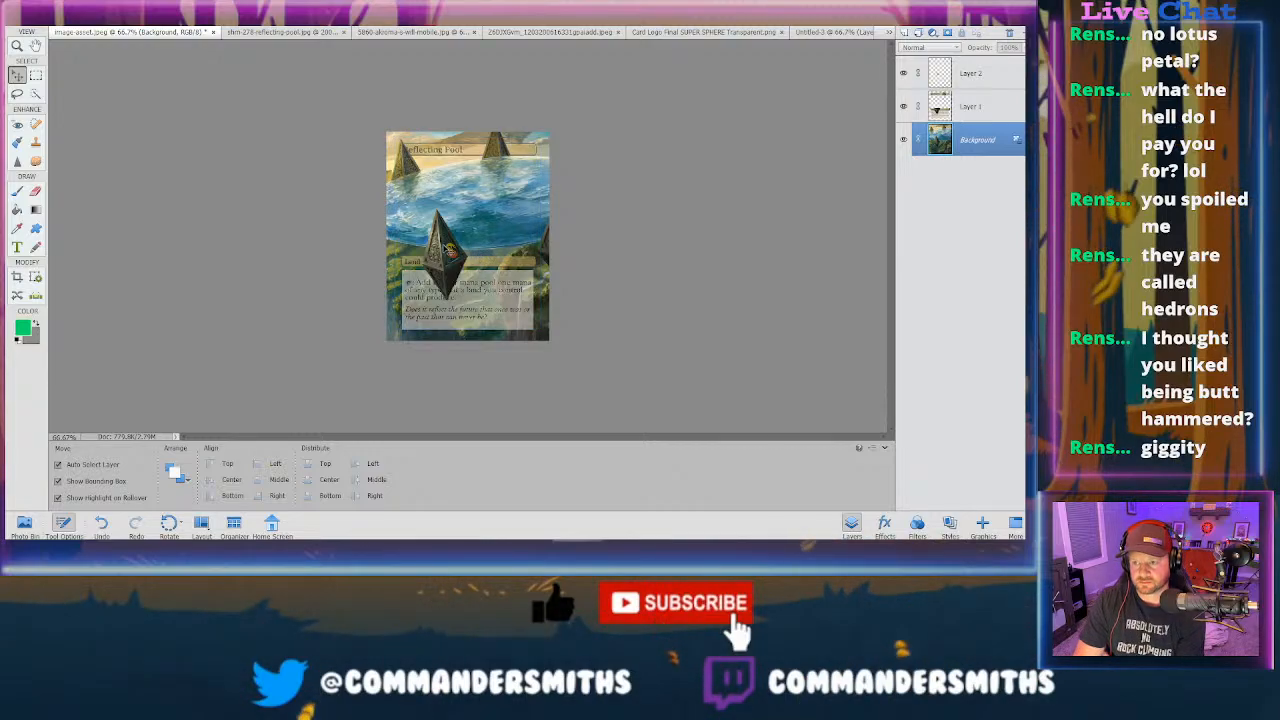
click(451, 250)
click(566, 236)
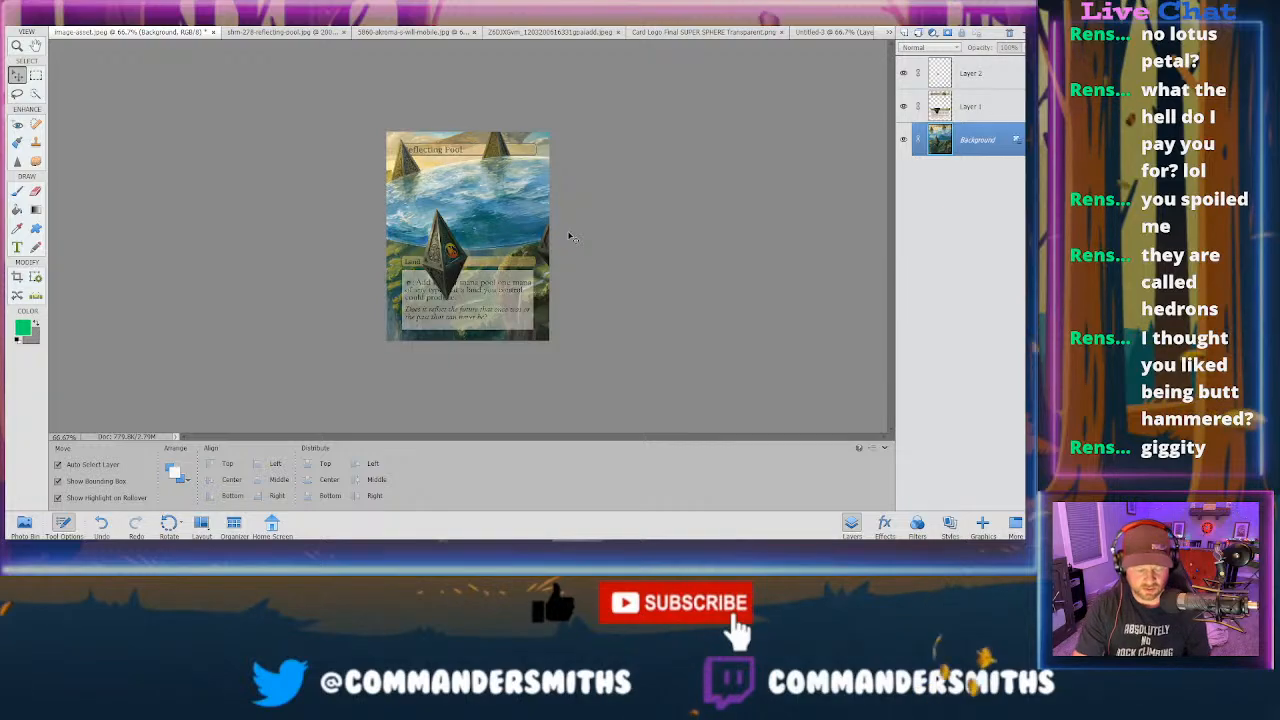
- Rotate the CS logo about -7.5 degrees on the hedron face and apply the transform
key(ctrl+plus)
key(ctrl+plus)
key(ctrl+plus)
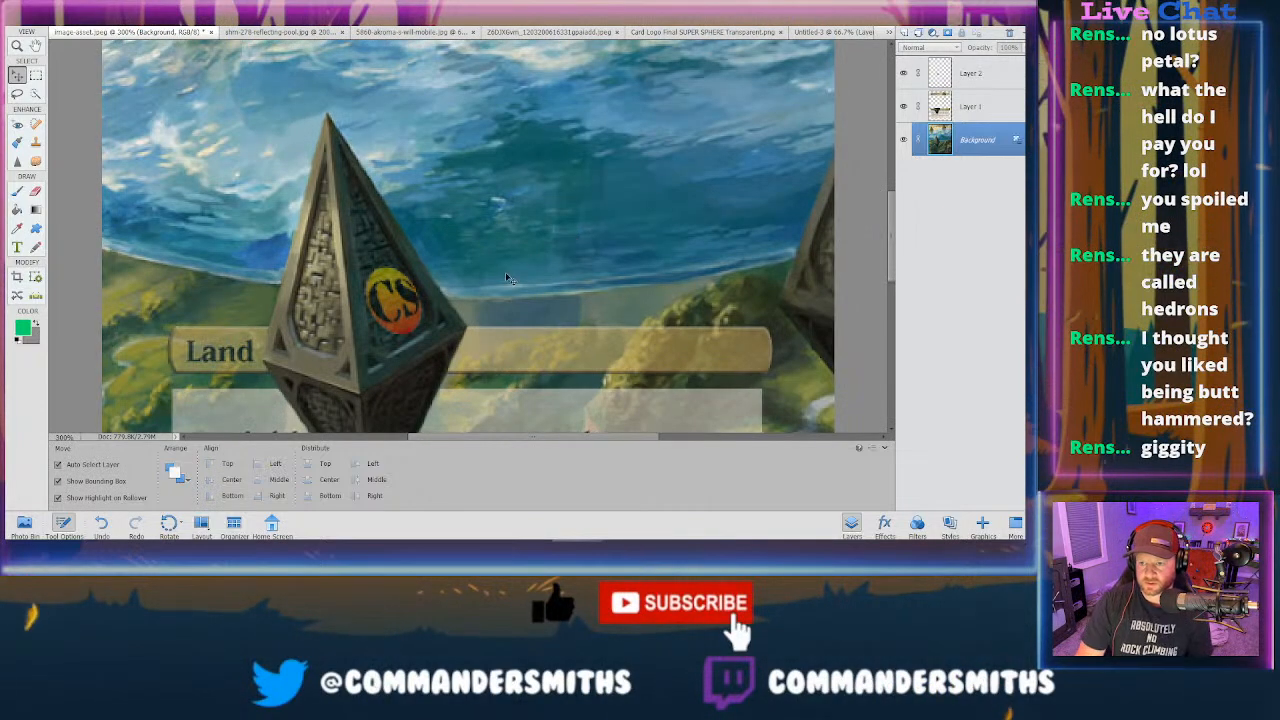
click(410, 310)
click(410, 310)
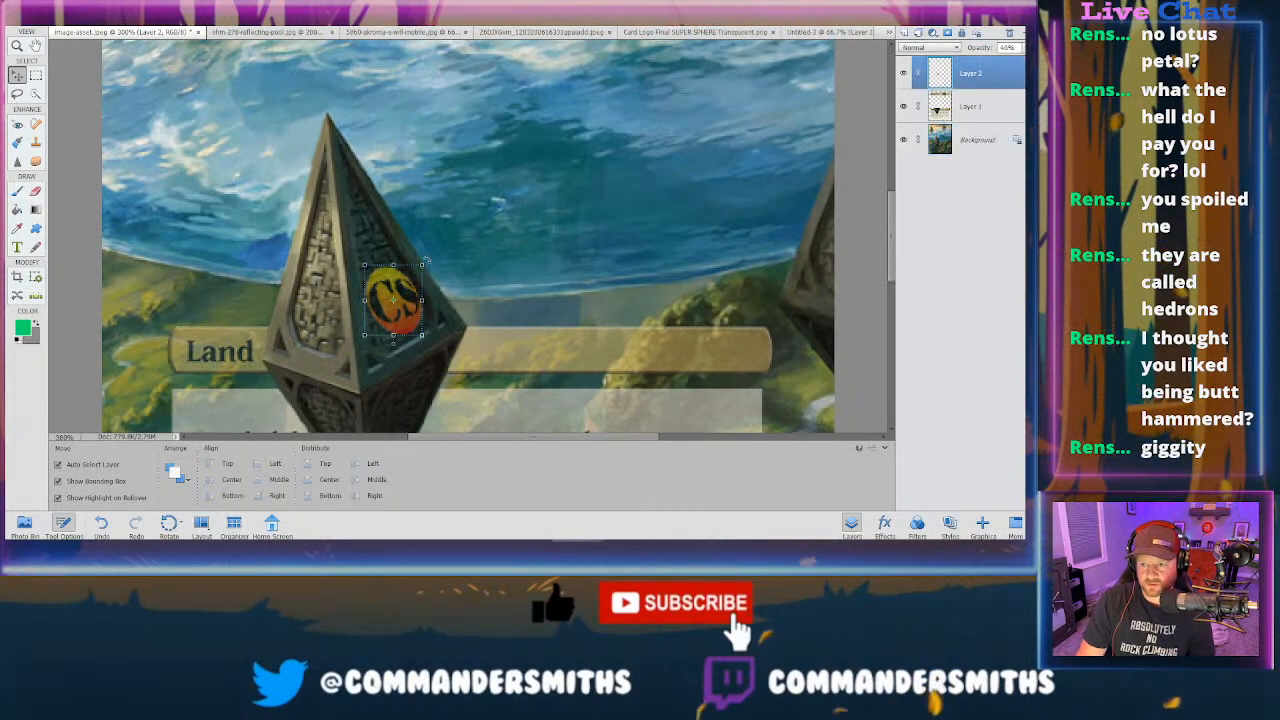
click(425, 261)
drag(424, 256, 424, 252)
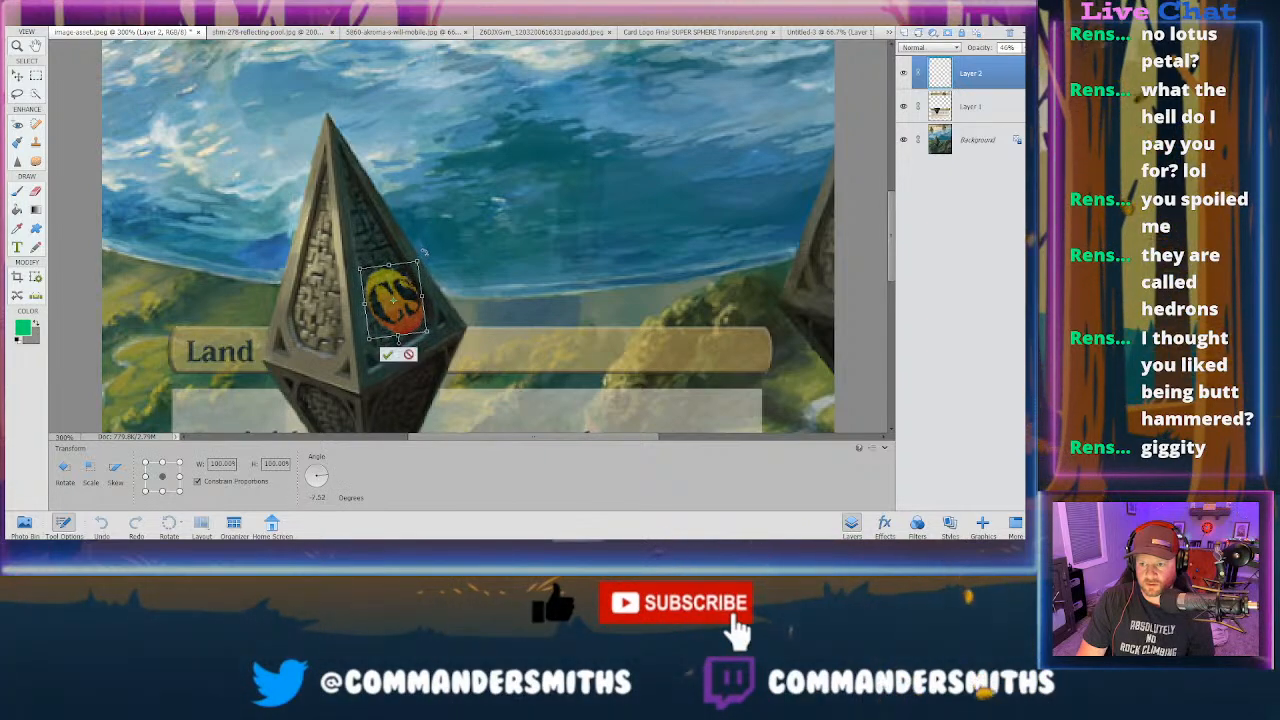
click(387, 356)
click(535, 275)
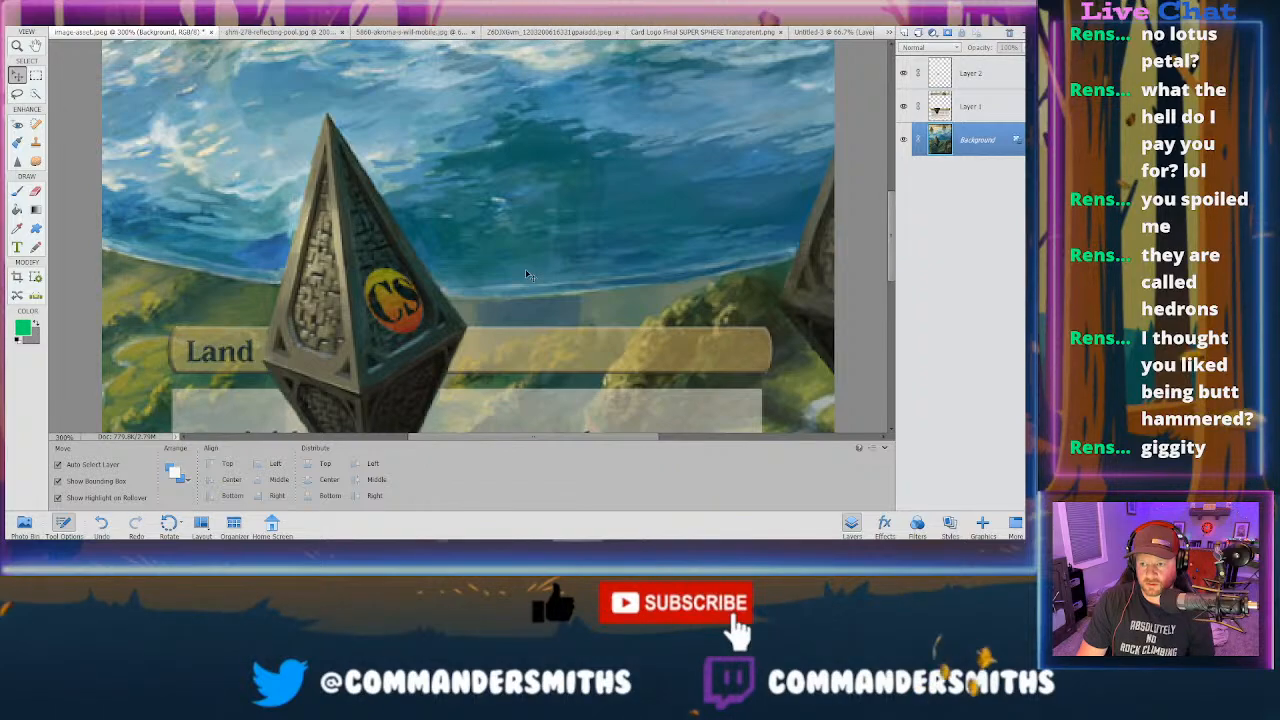
- Scale the CS logo to about 73% within the hedron's shaded face, apply it, and review the whole card
scroll(510, 277, down, 4)
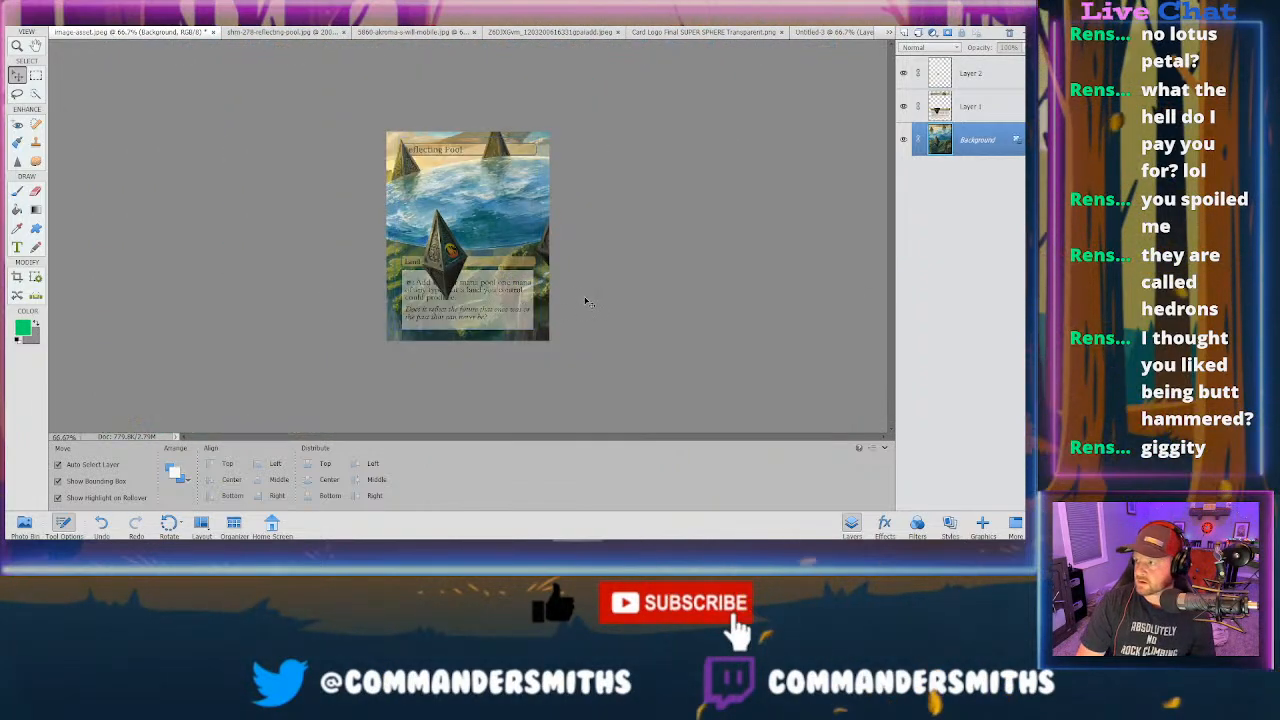
click(450, 252)
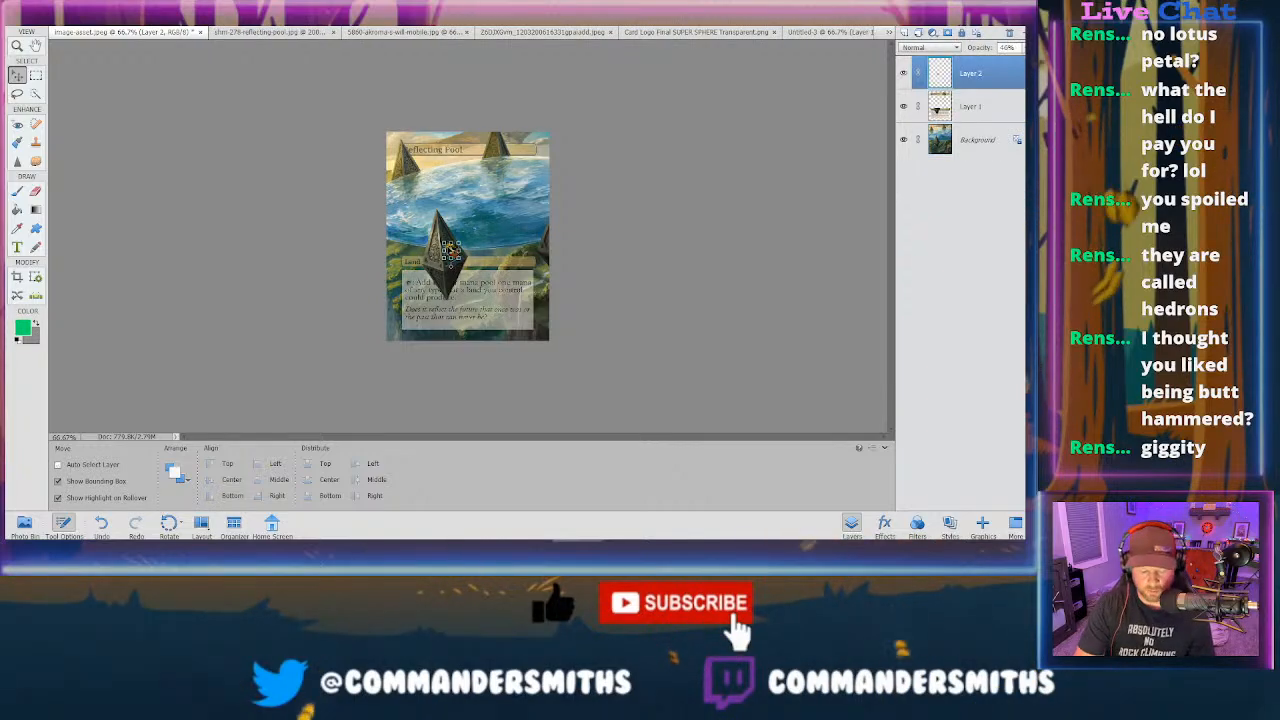
scroll(448, 254, up, 1)
scroll(448, 251, up, 2)
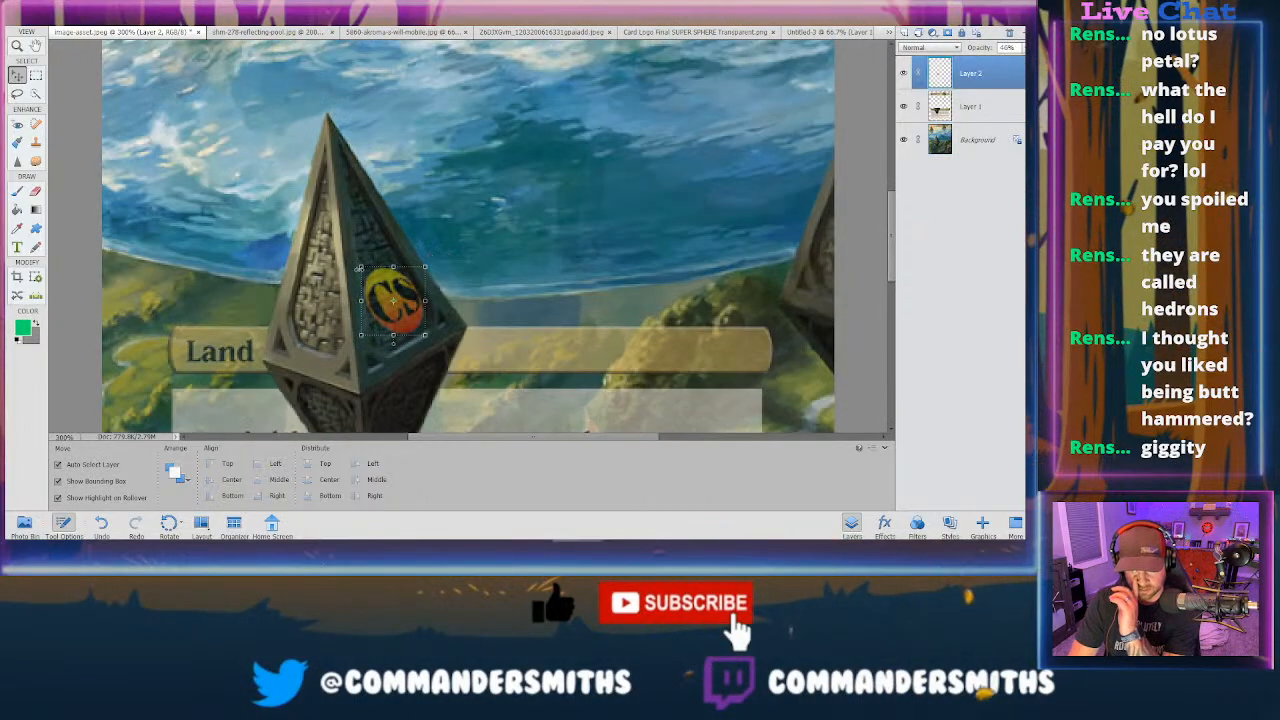
drag(362, 268, 405, 310)
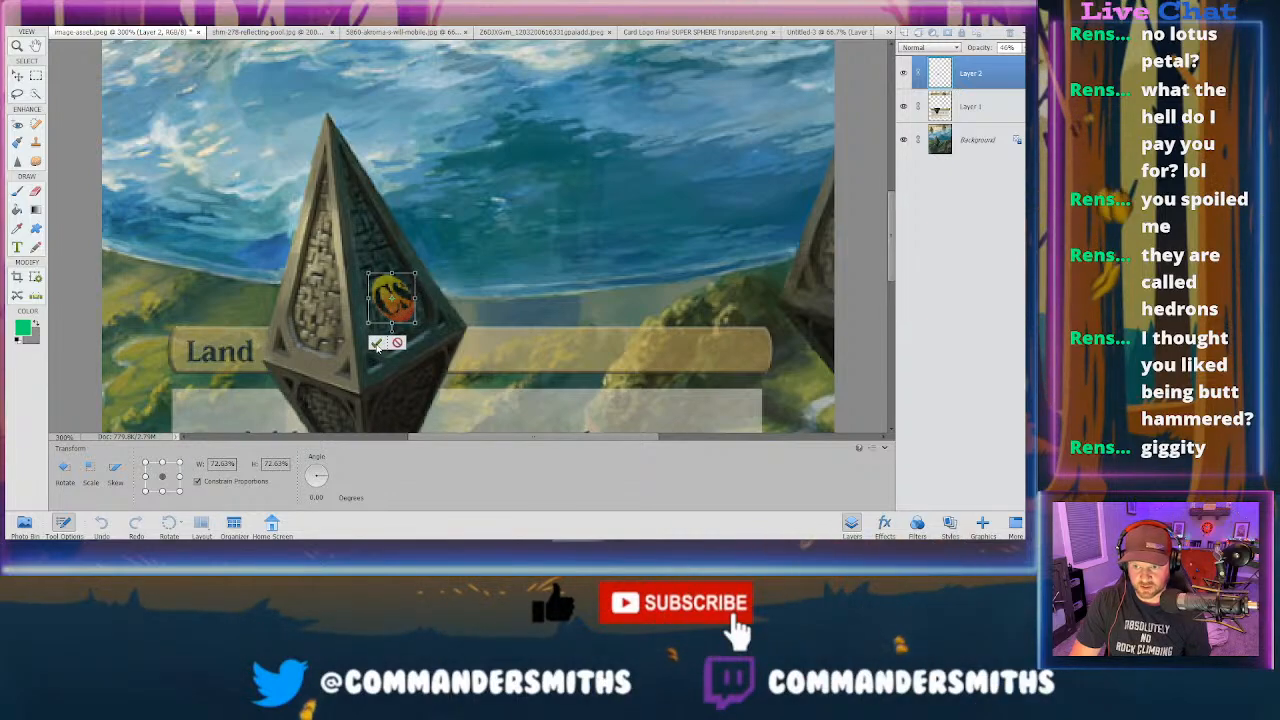
click(375, 343)
click(510, 265)
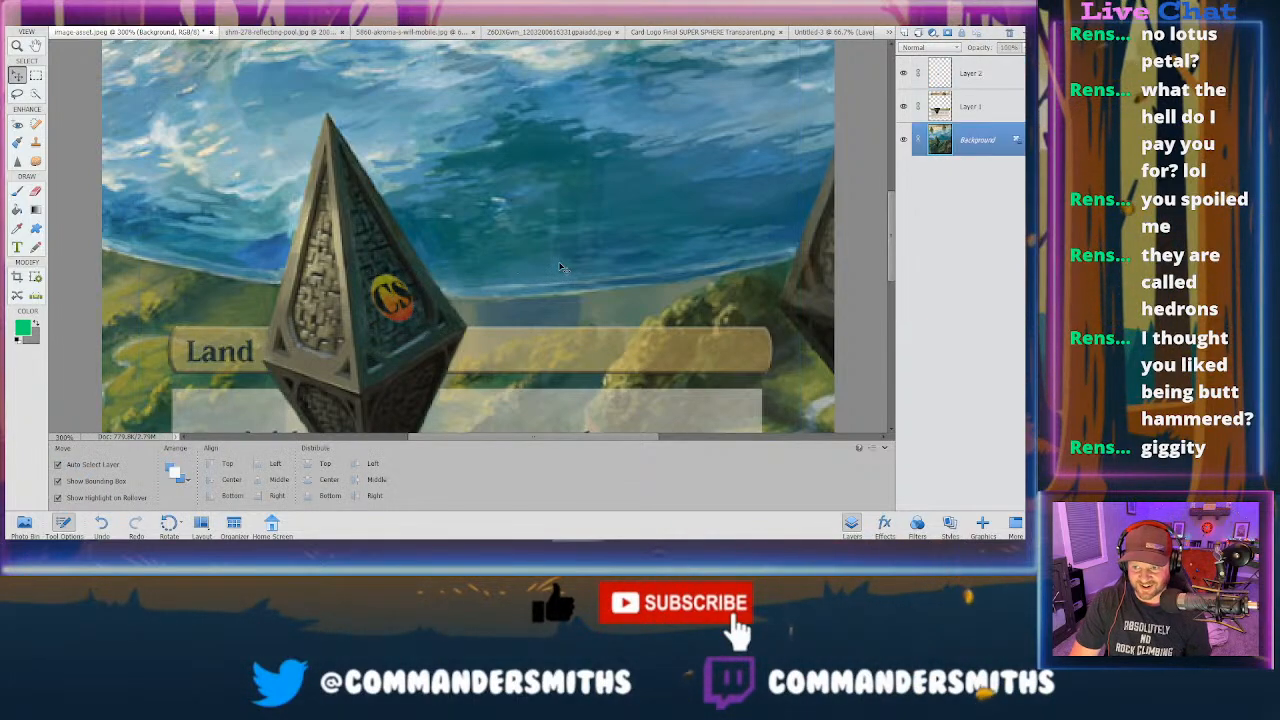
scroll(560, 267, down, 3)
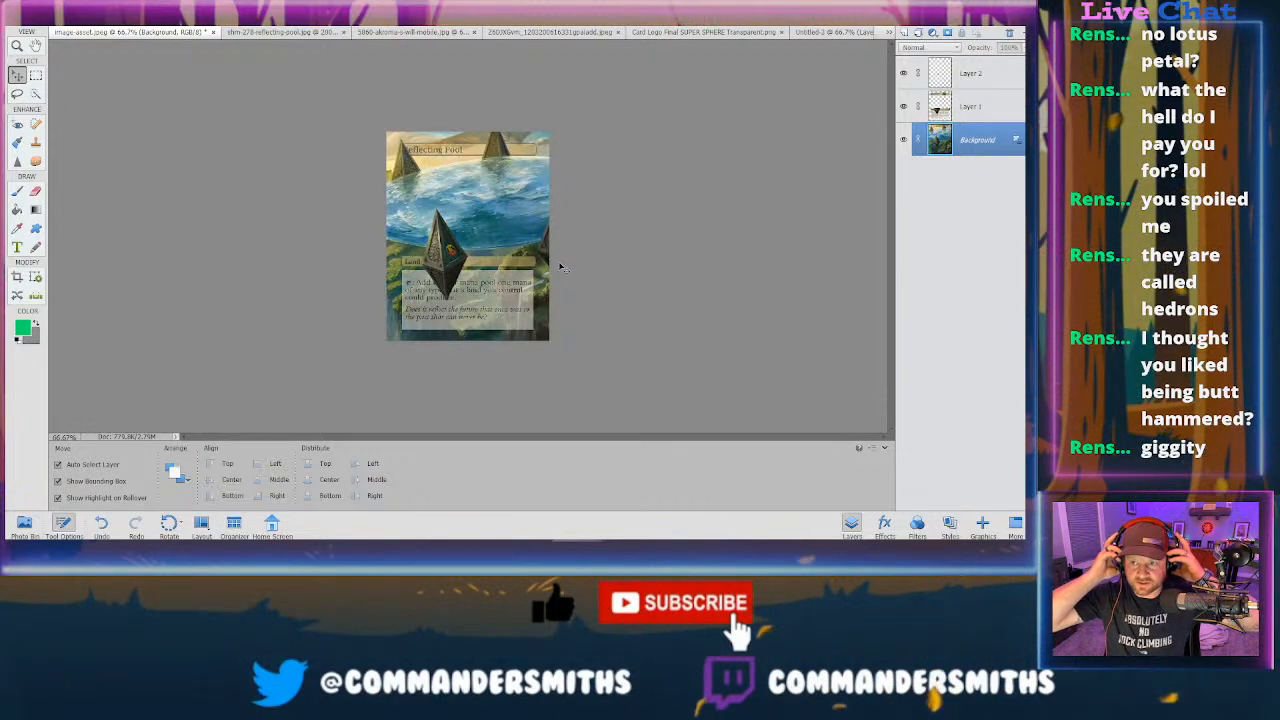
scroll(560, 267, up, 2)
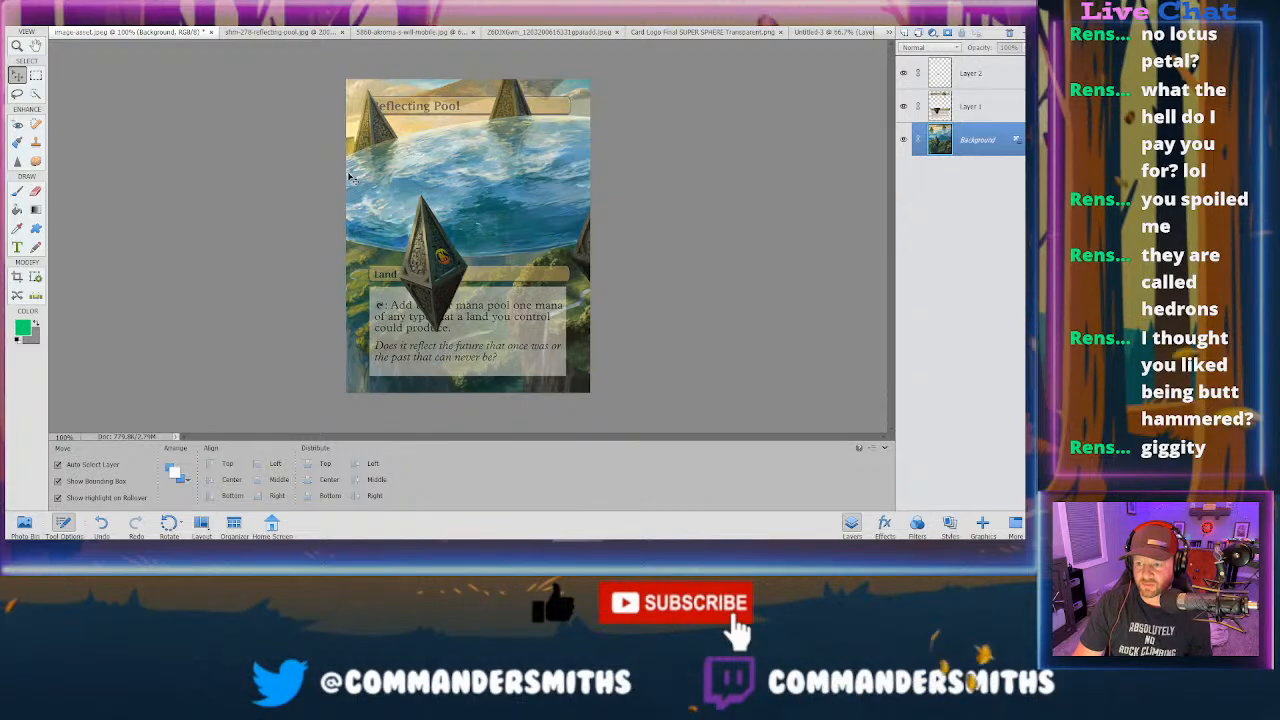
- Copy the selected card frame from the Reflecting Pool scan and paste it onto the forest painting with the glowing basin
click(565, 33)
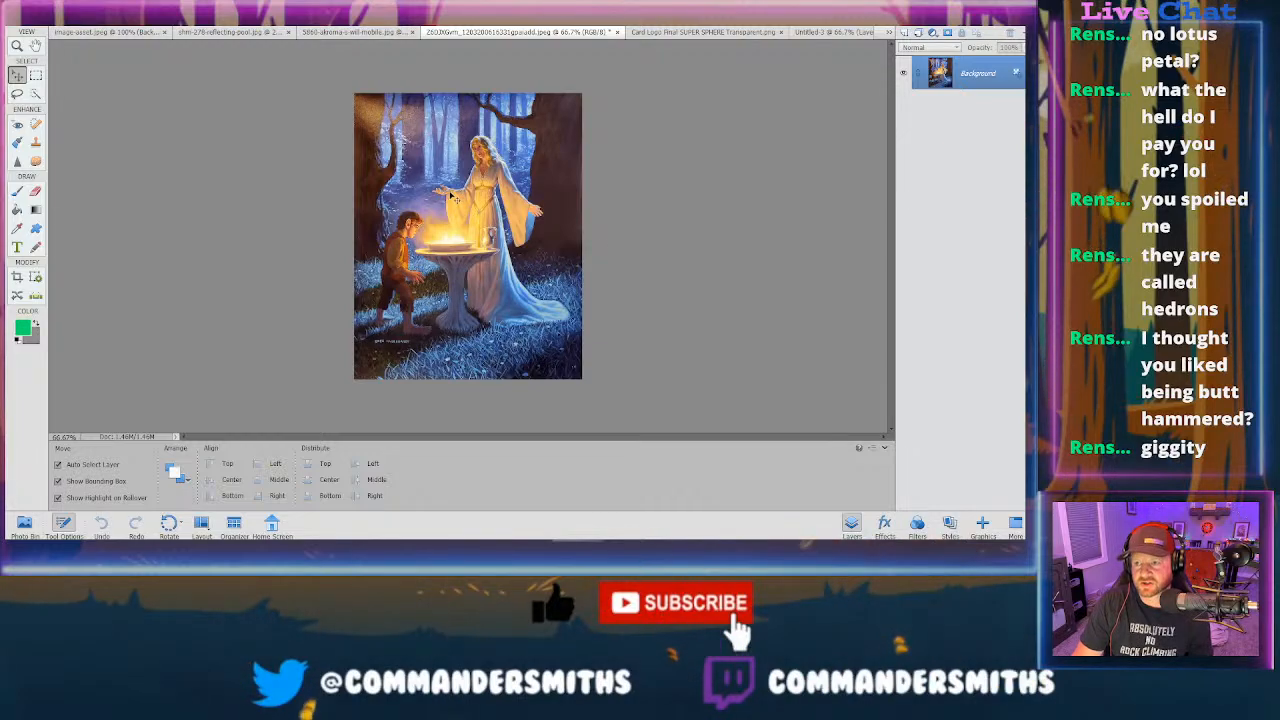
click(331, 31)
click(235, 32)
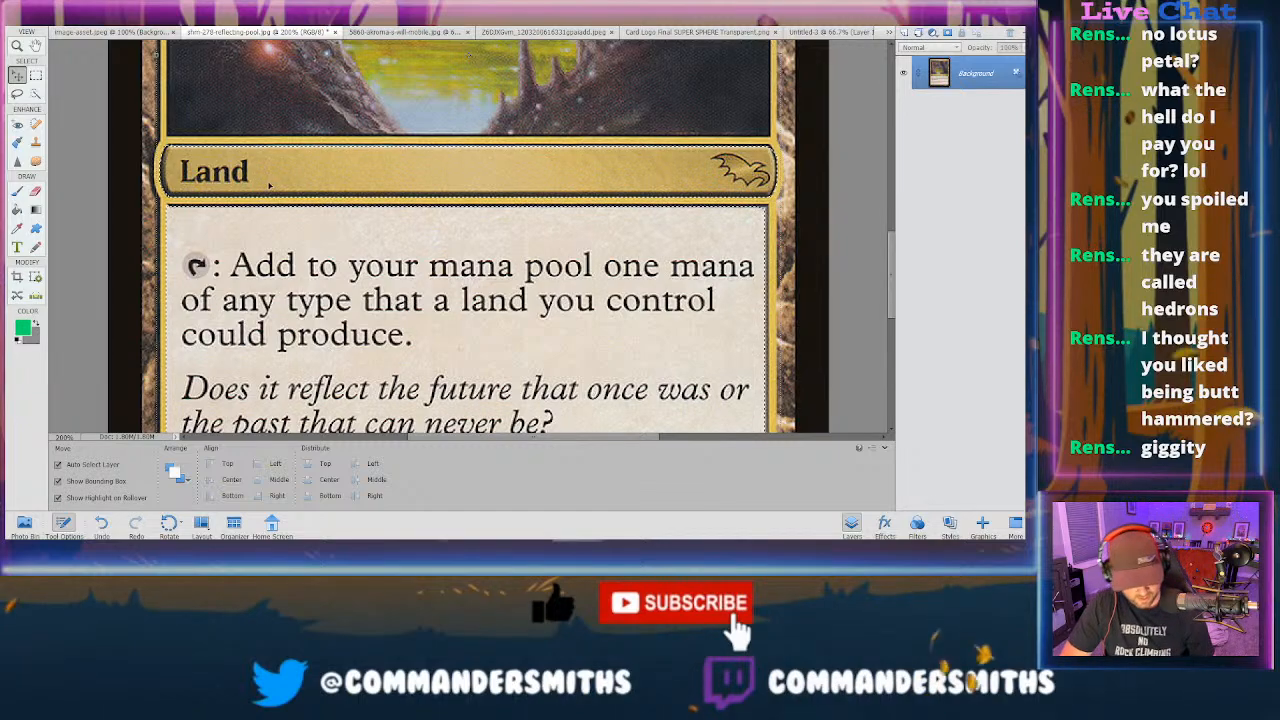
click(690, 32)
click(500, 32)
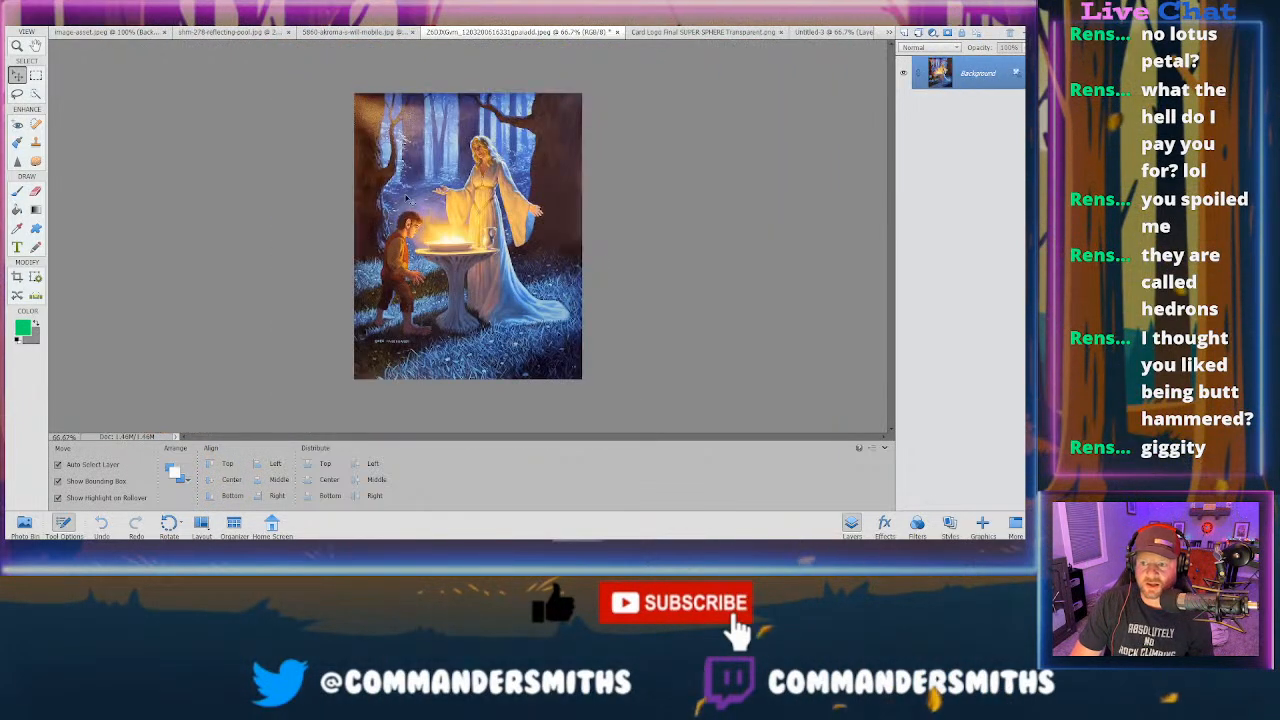
key(ctrl+v)
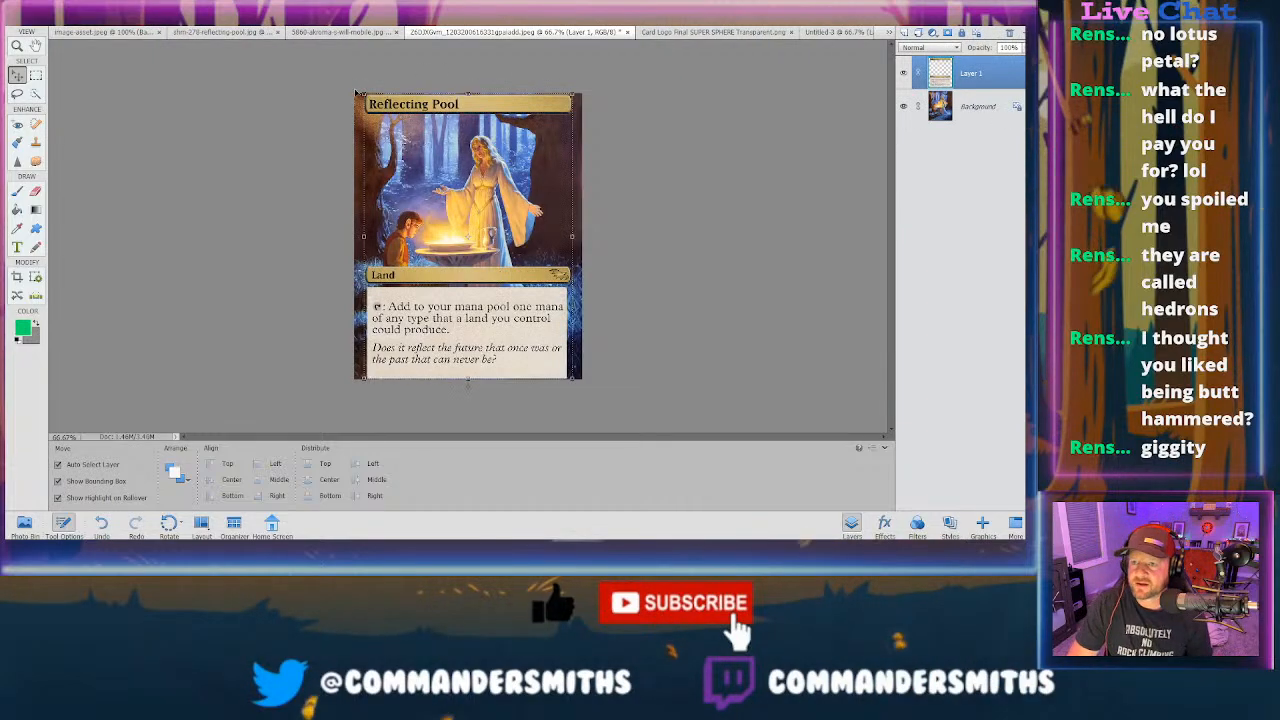
- Scale the pasted frame down so it sits inside the forest painting, apply the transform, and lower the opacity of Layer 1 to 40%
mouse_move(357, 92)
mouse_down()
mouse_move(452, 150)
mouse_move(373, 114)
mouse_up()
drag(476, 270, 484, 271)
key(Return)
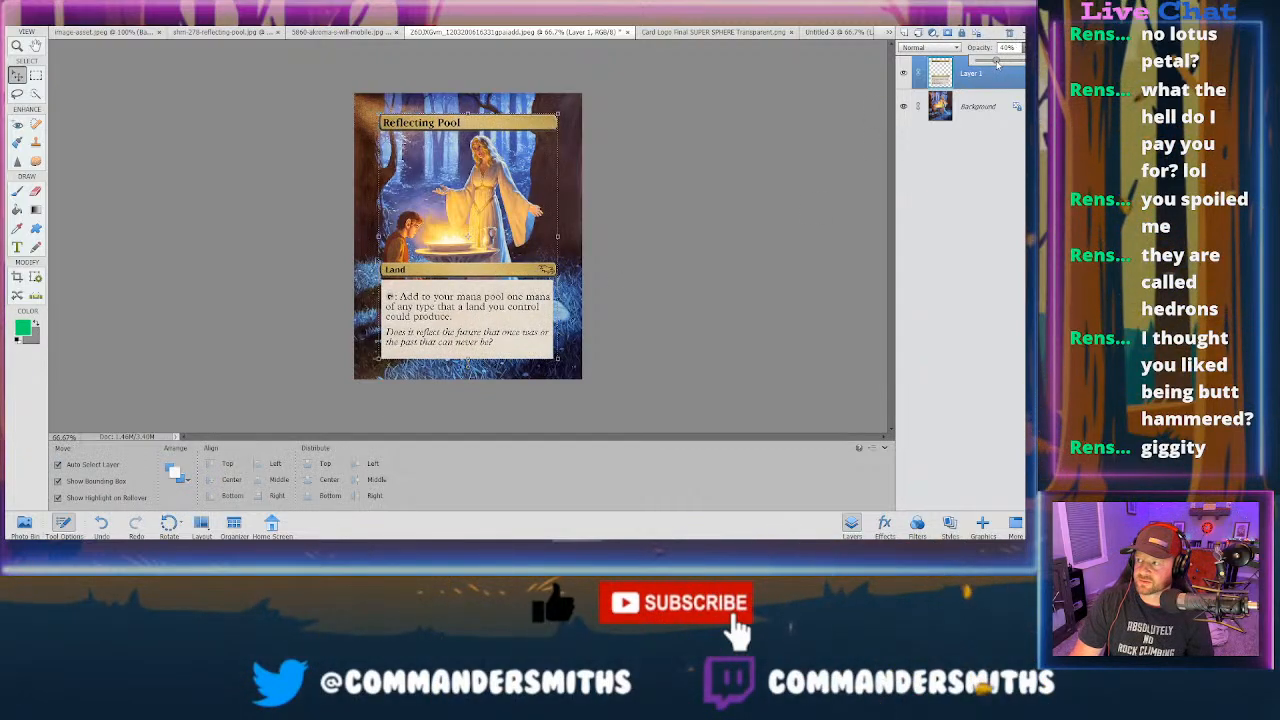
key(4)
drag(500, 272, 500, 272)
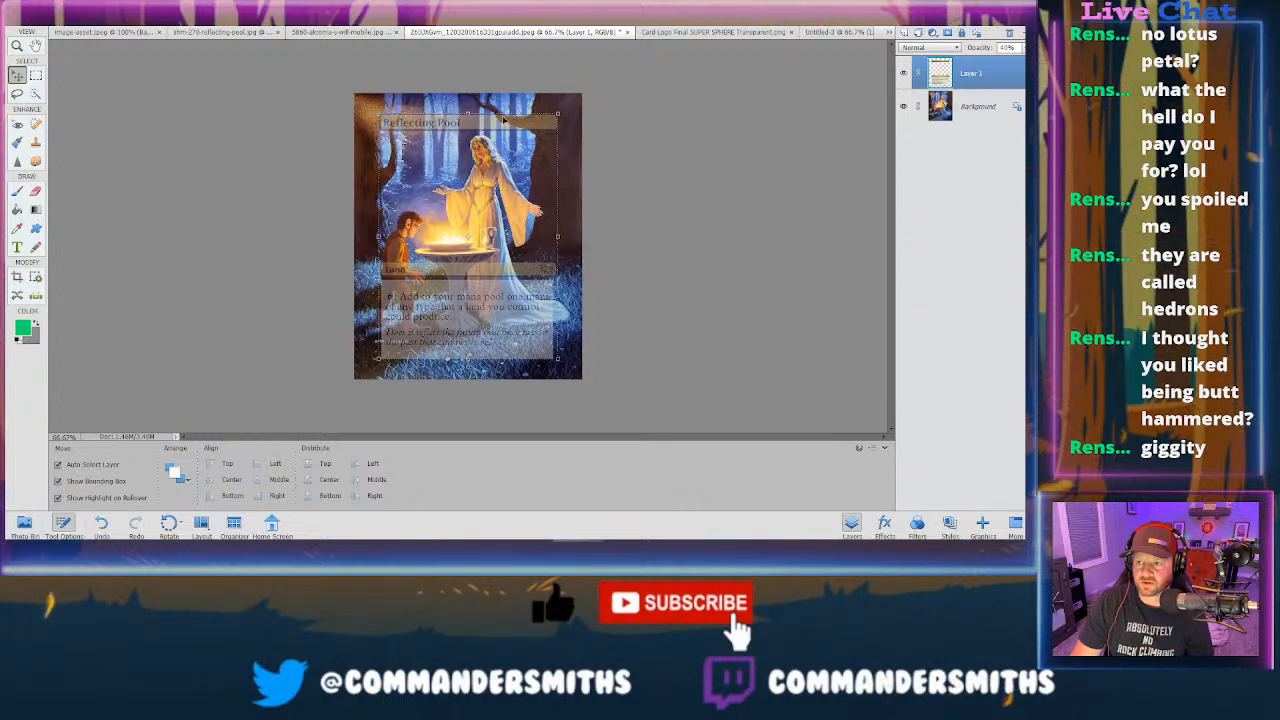
- Crop the forest image slightly on all four sides, leaving a narrow margin around the card frame
click(424, 124)
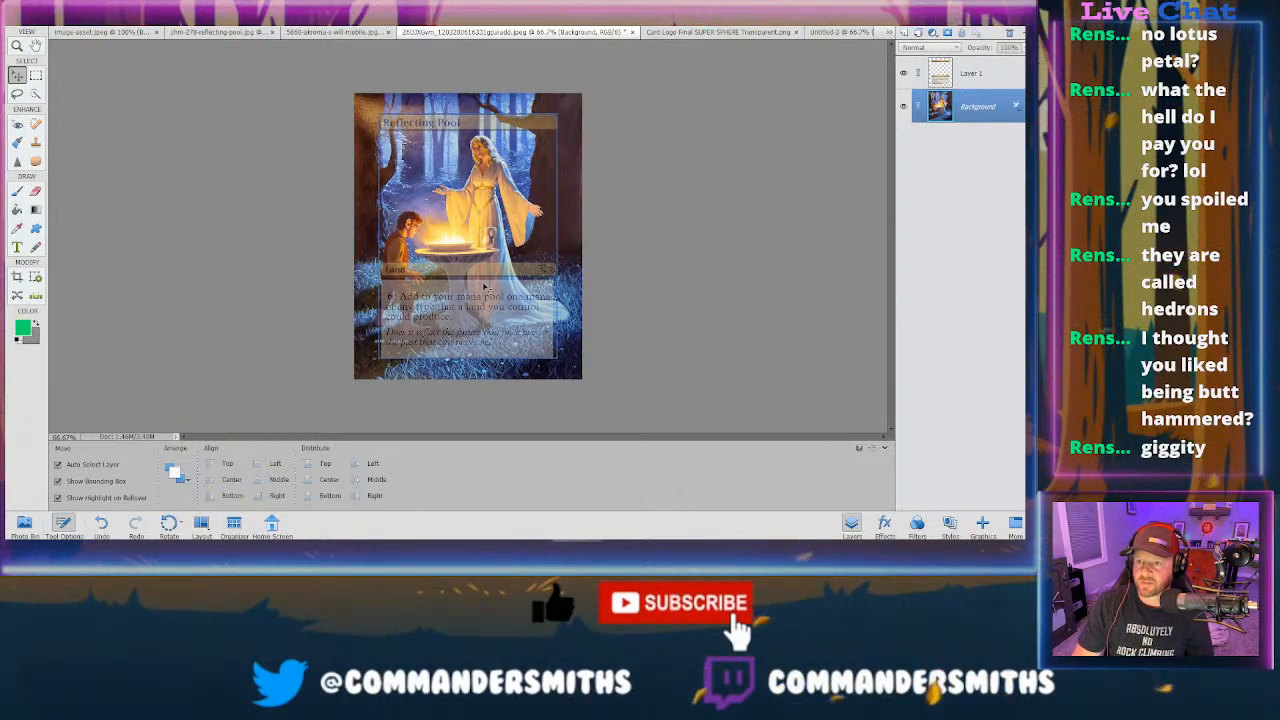
click(82, 20)
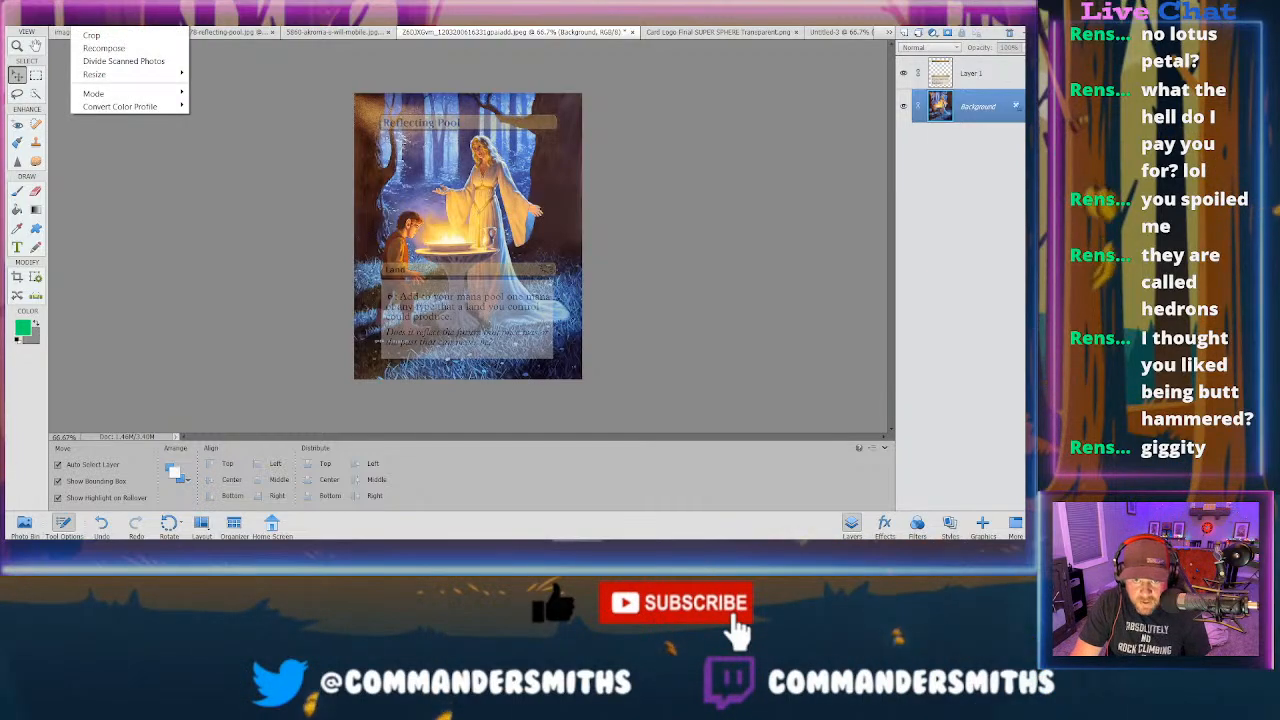
click(92, 35)
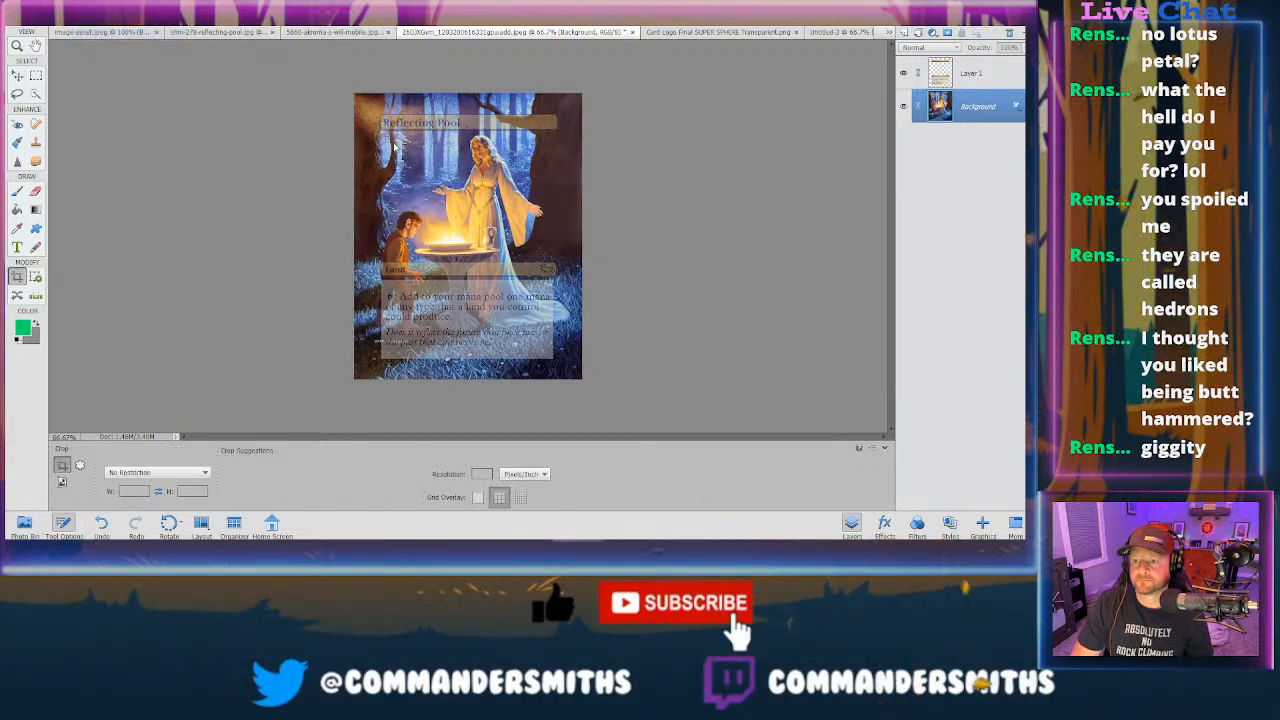
drag(361, 95, 366, 103)
drag(577, 241, 571, 241)
drag(467, 379, 467, 373)
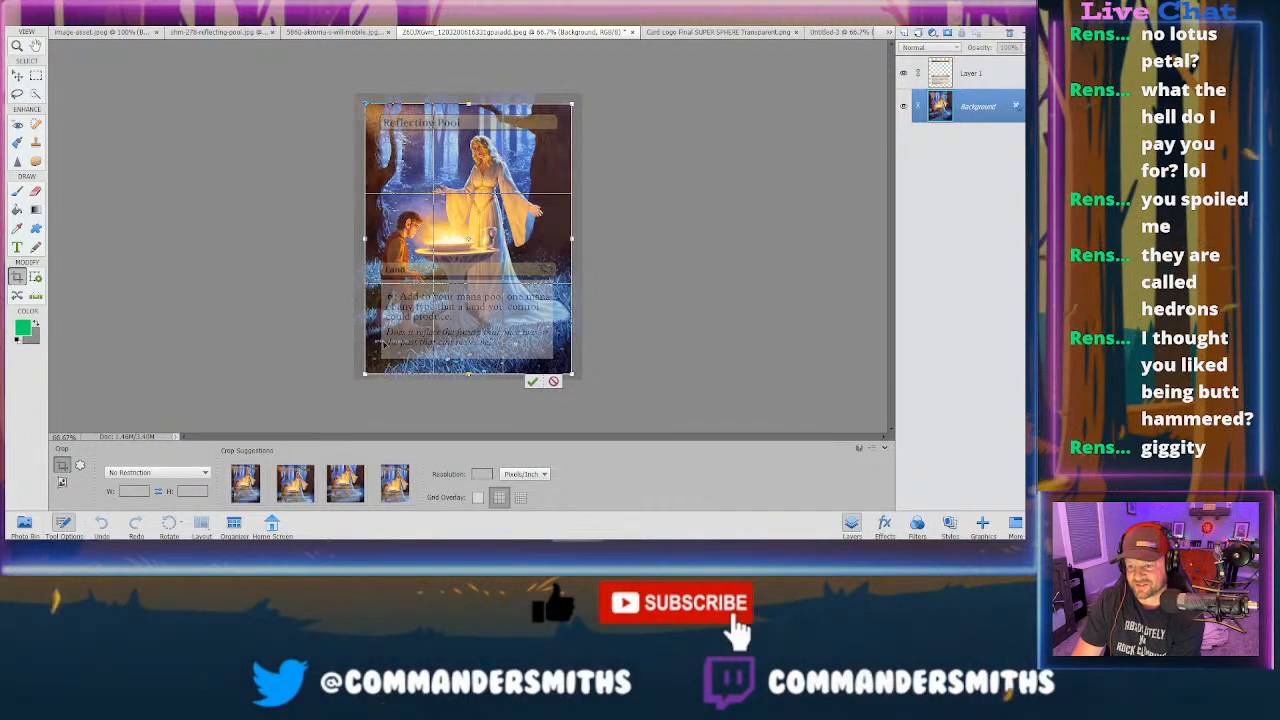
click(532, 381)
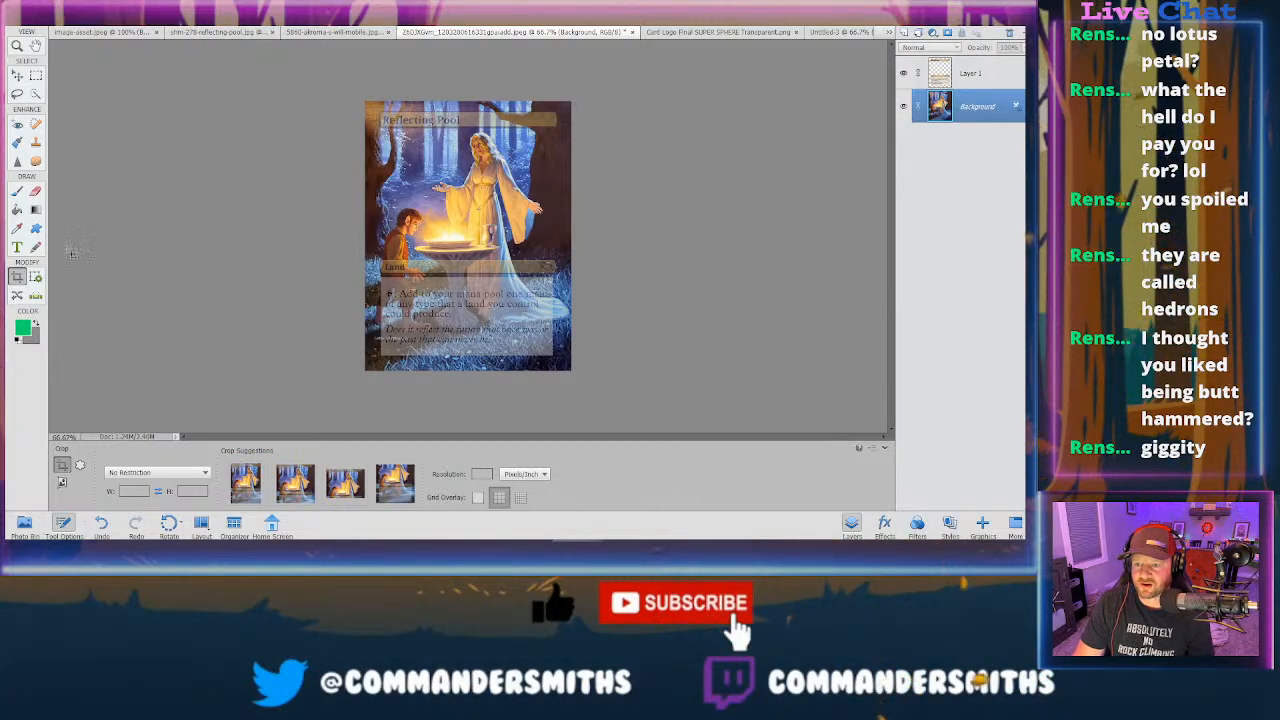
- Try a 15 px Clone Stamp stroke on the Background near the left tree trunk, and undo it
click(36, 143)
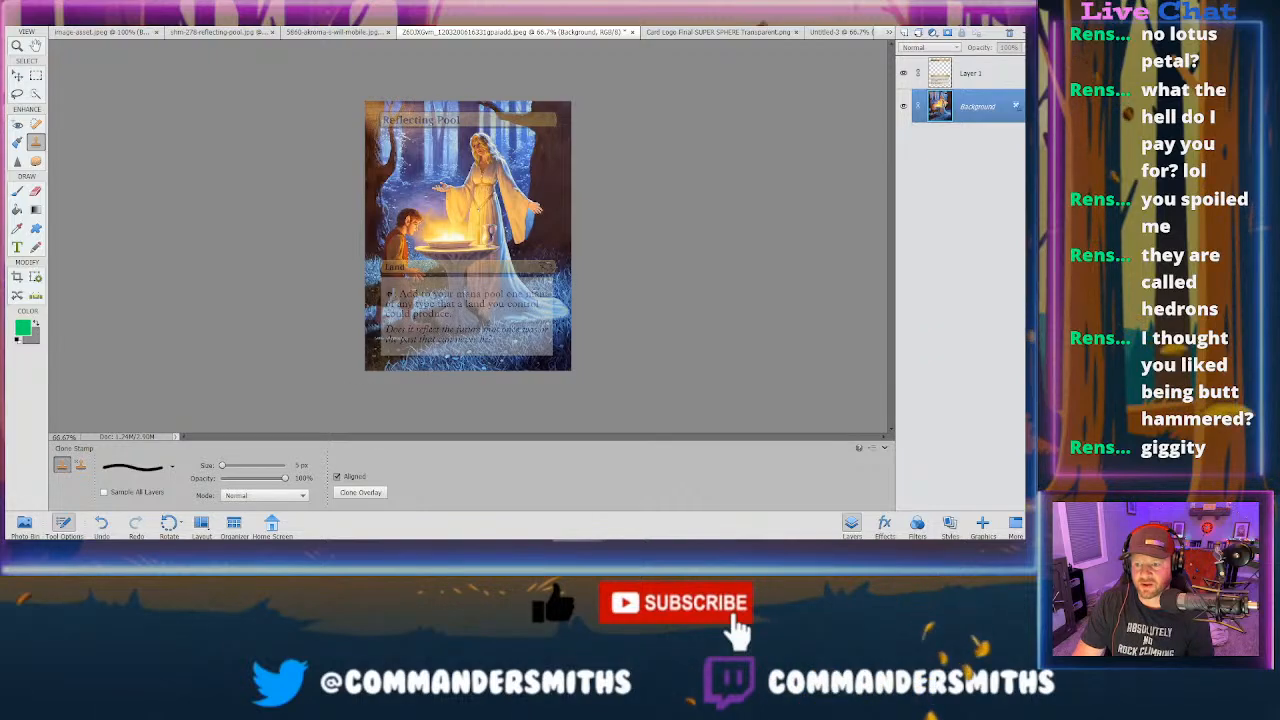
key(bracketright)
key(bracketright)
key(bracketright)
key(bracketright)
key(bracketright)
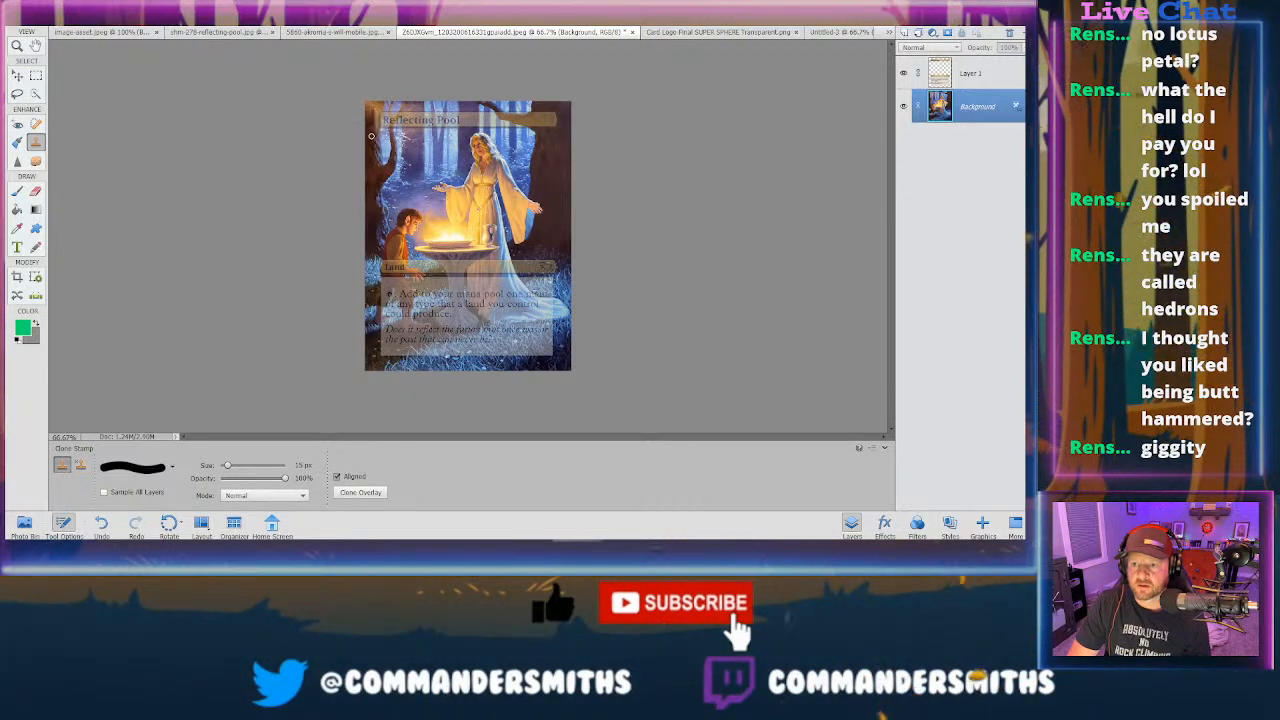
key(ctrl+z)
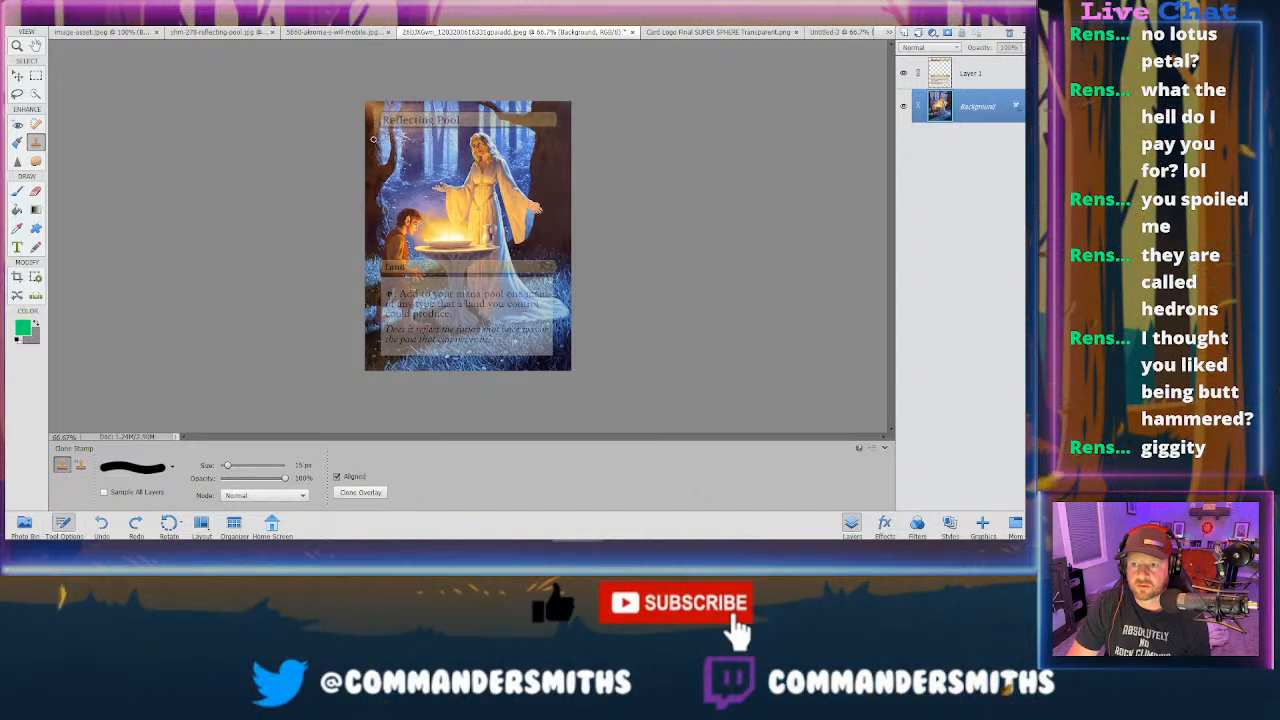
- Set the Clone Stamp to a soft-edged brush at 30 px and review the Background artwork at 100% zoom
key(bracketright)
key(bracketright)
key(bracketright)
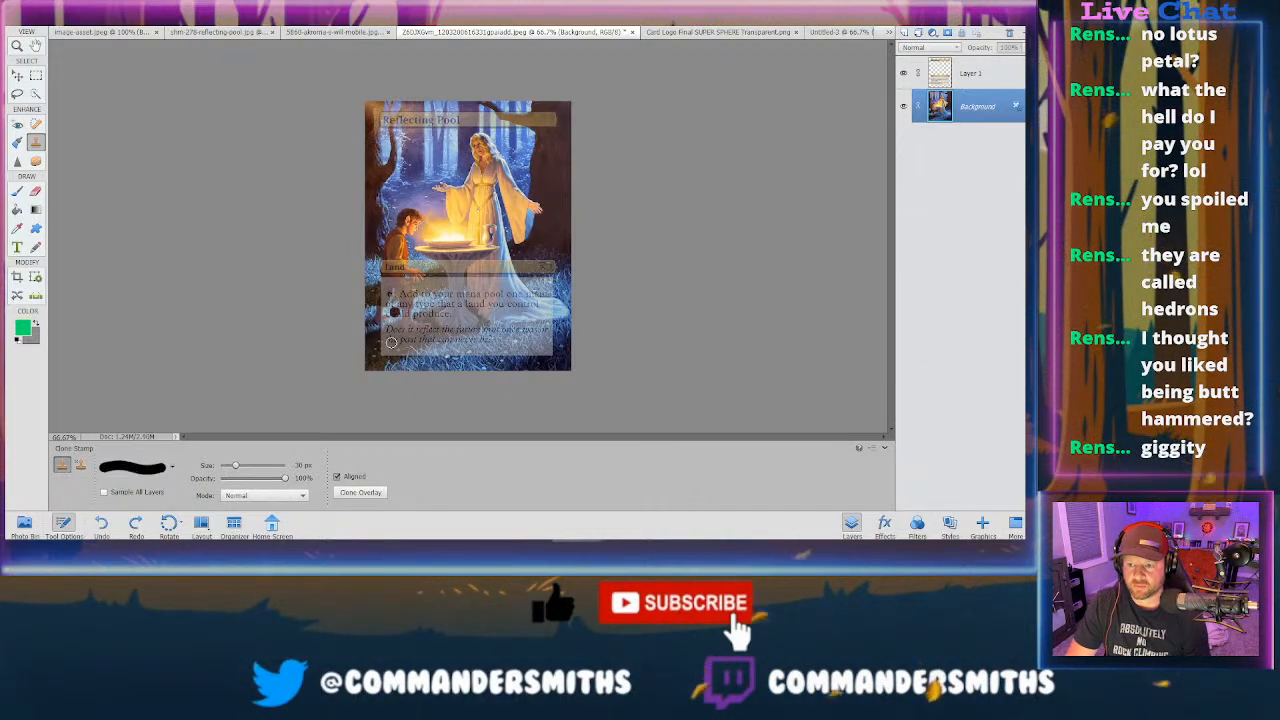
click(168, 468)
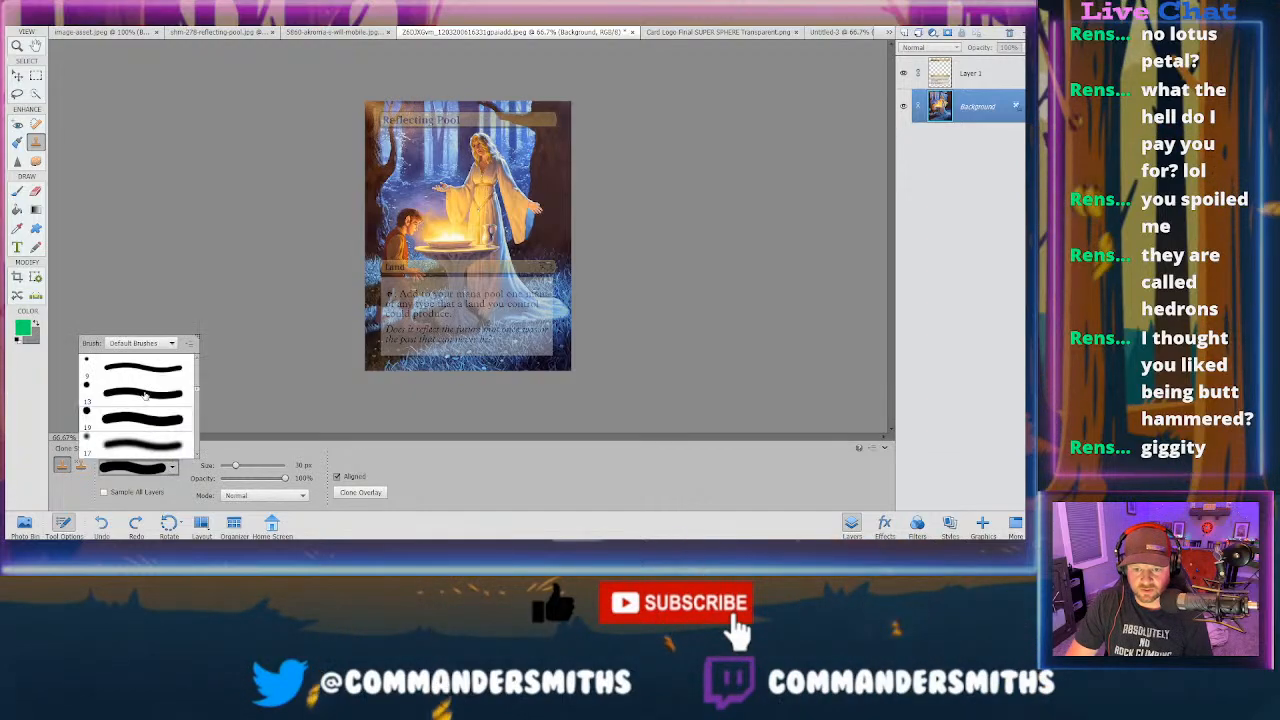
click(269, 479)
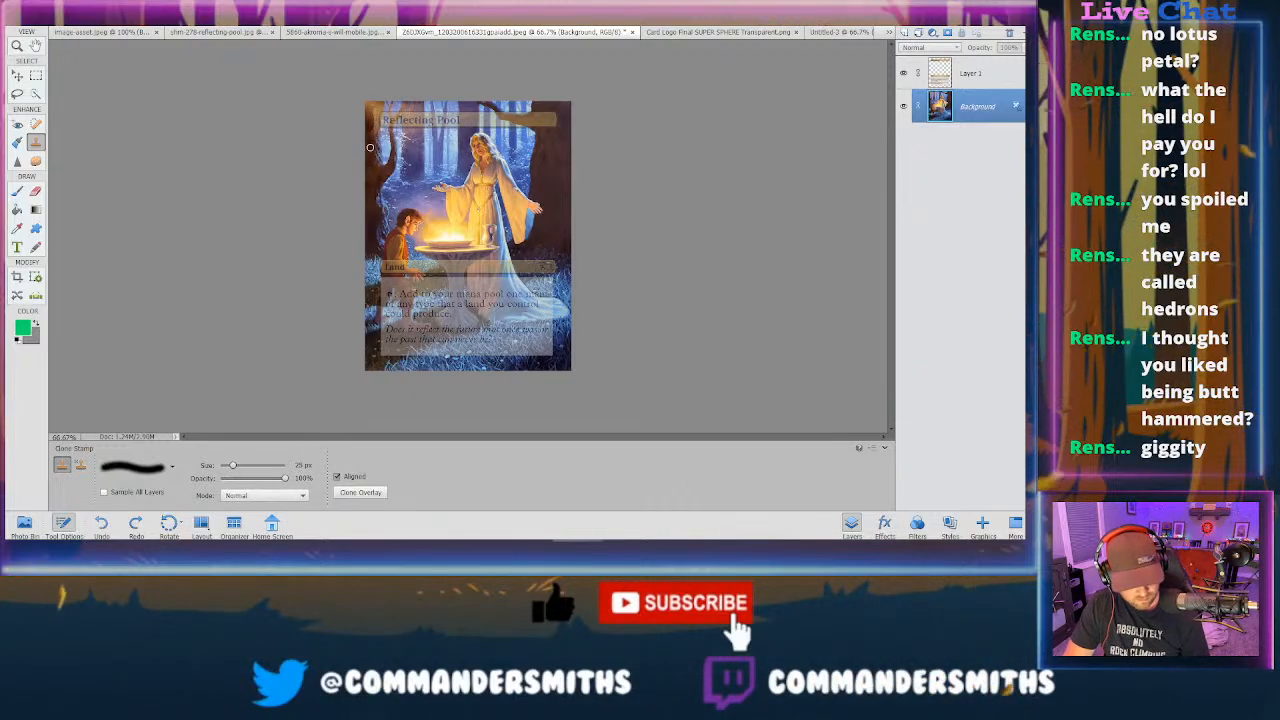
key(bracketright)
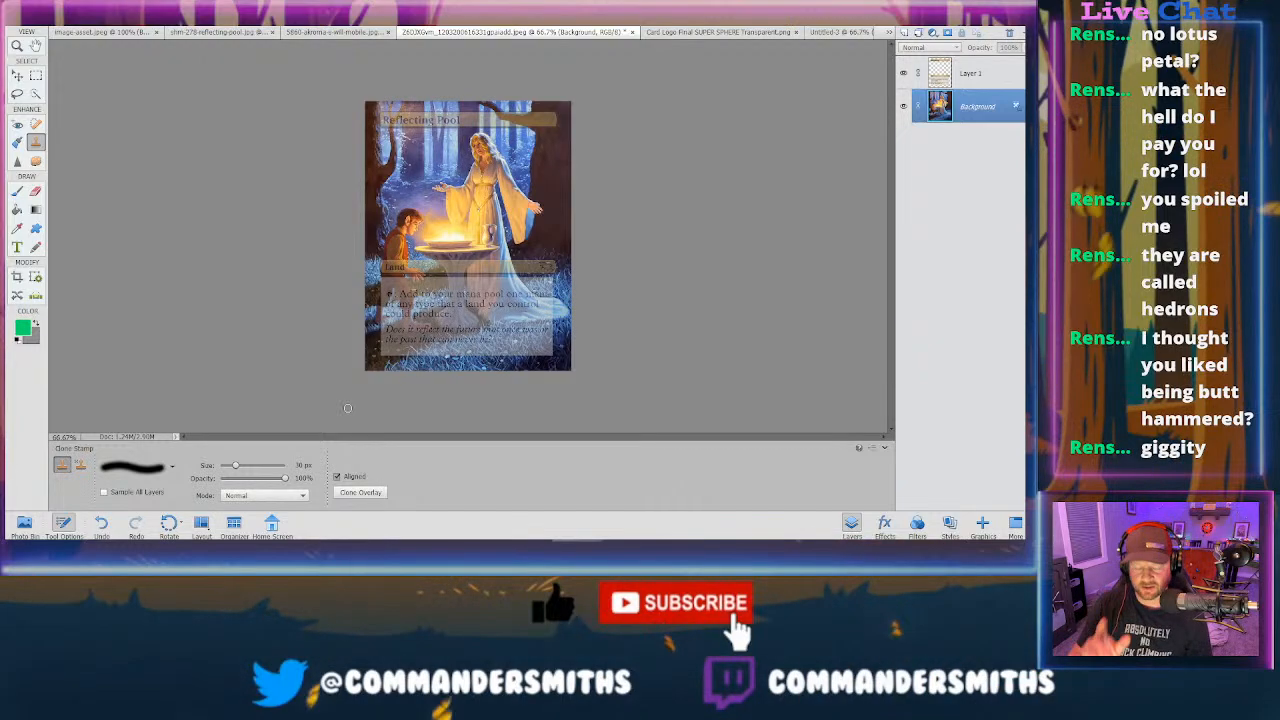
key(ctrl+equal)
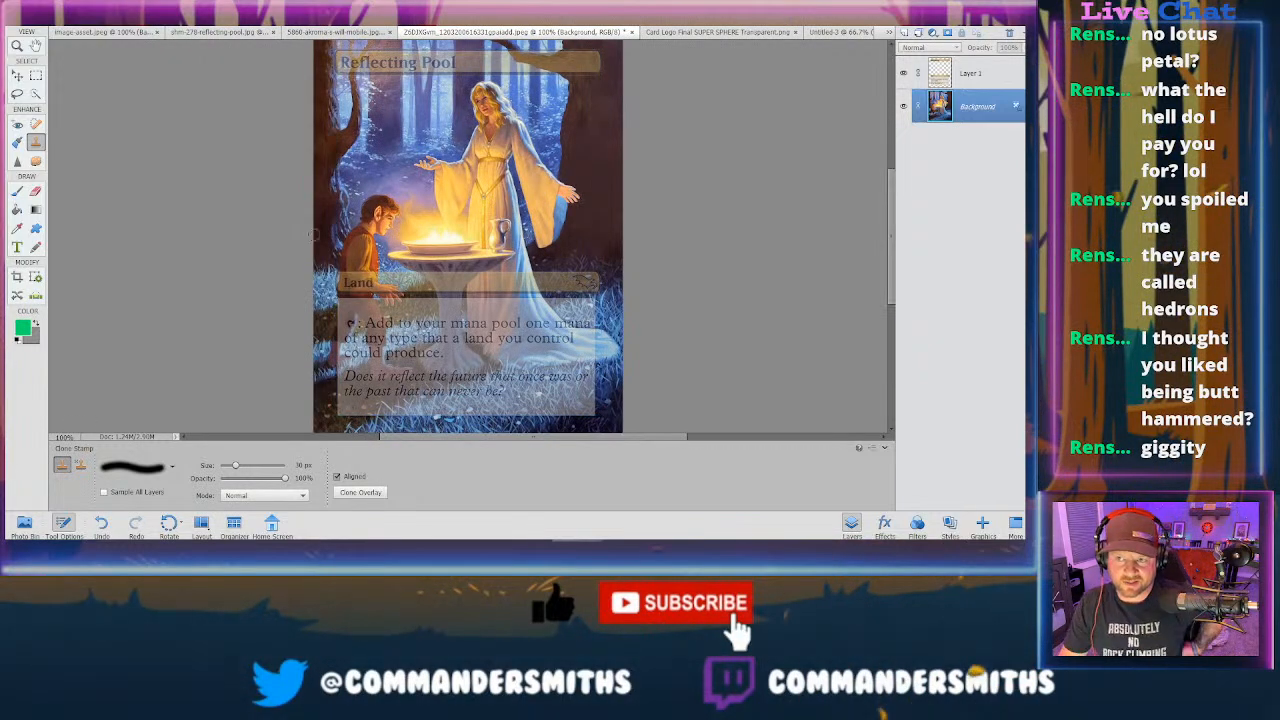
scroll(468, 240, up, 3)
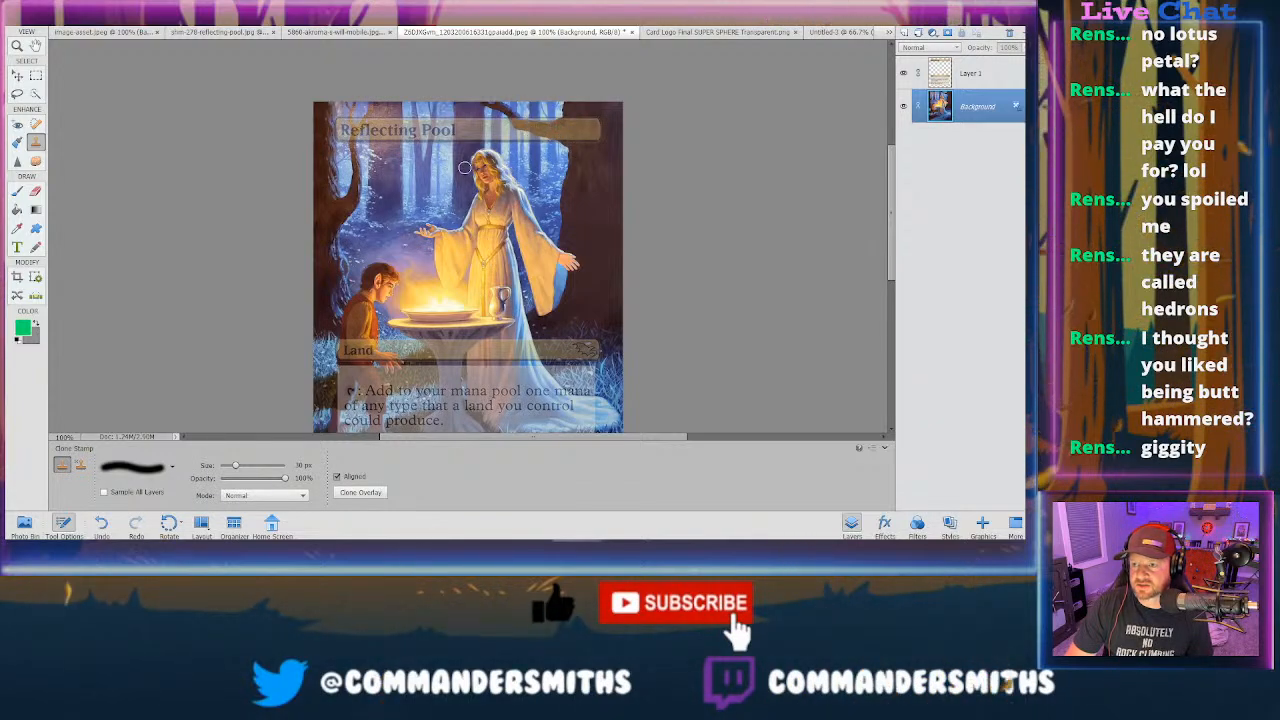
scroll(371, 175, down, 3)
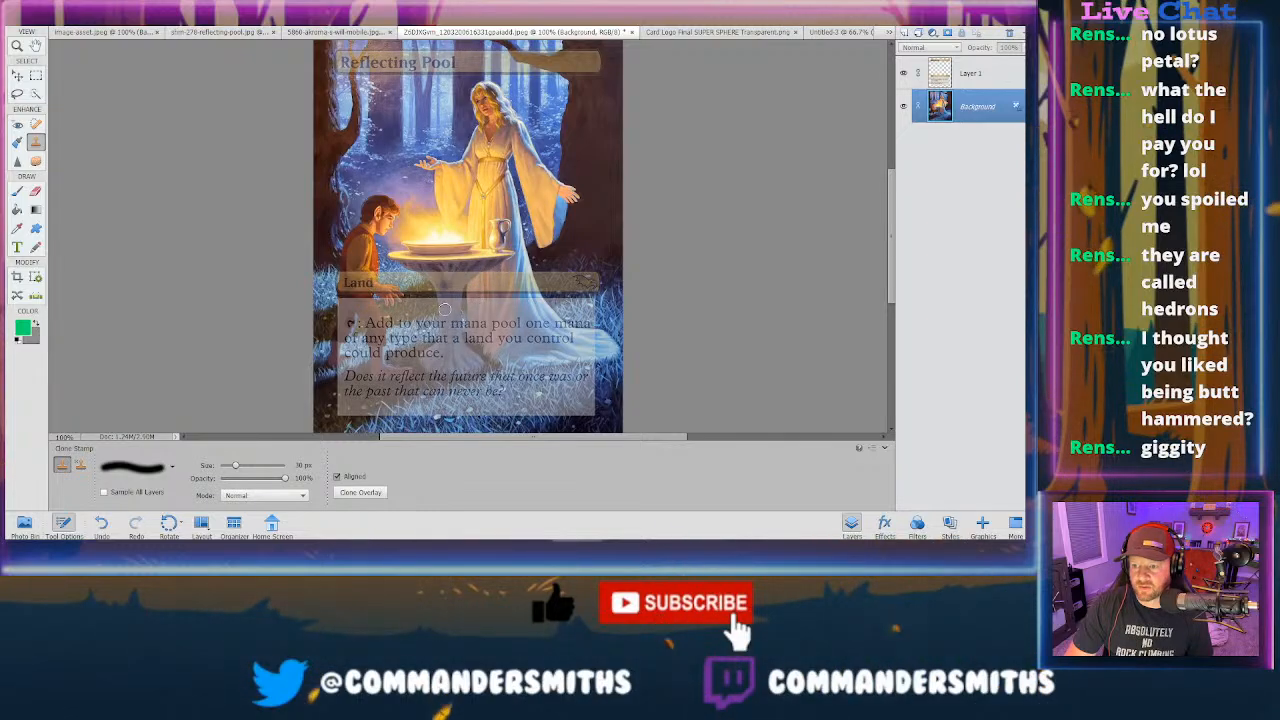
scroll(468, 238, up, 3)
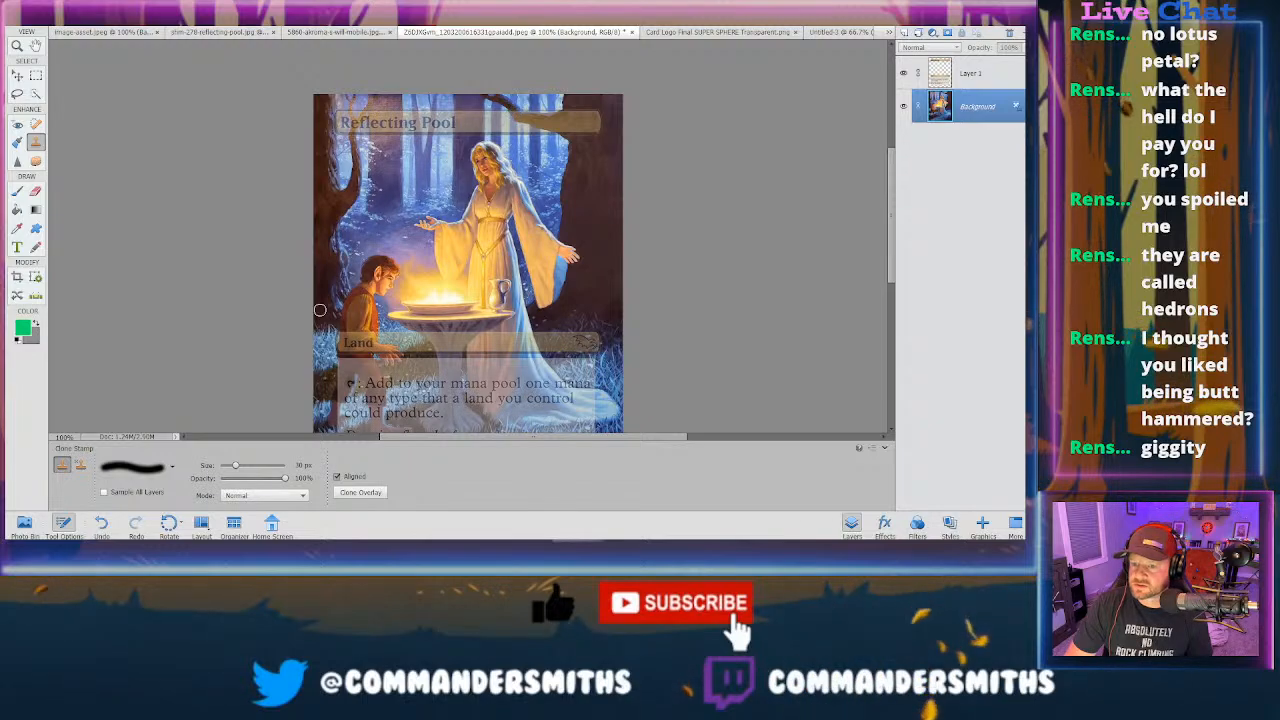
- Using the hard 13 px Clone Stamp brush on Layer 1, clear the title bar where it crosses the branch and right tree trunk
click(163, 465)
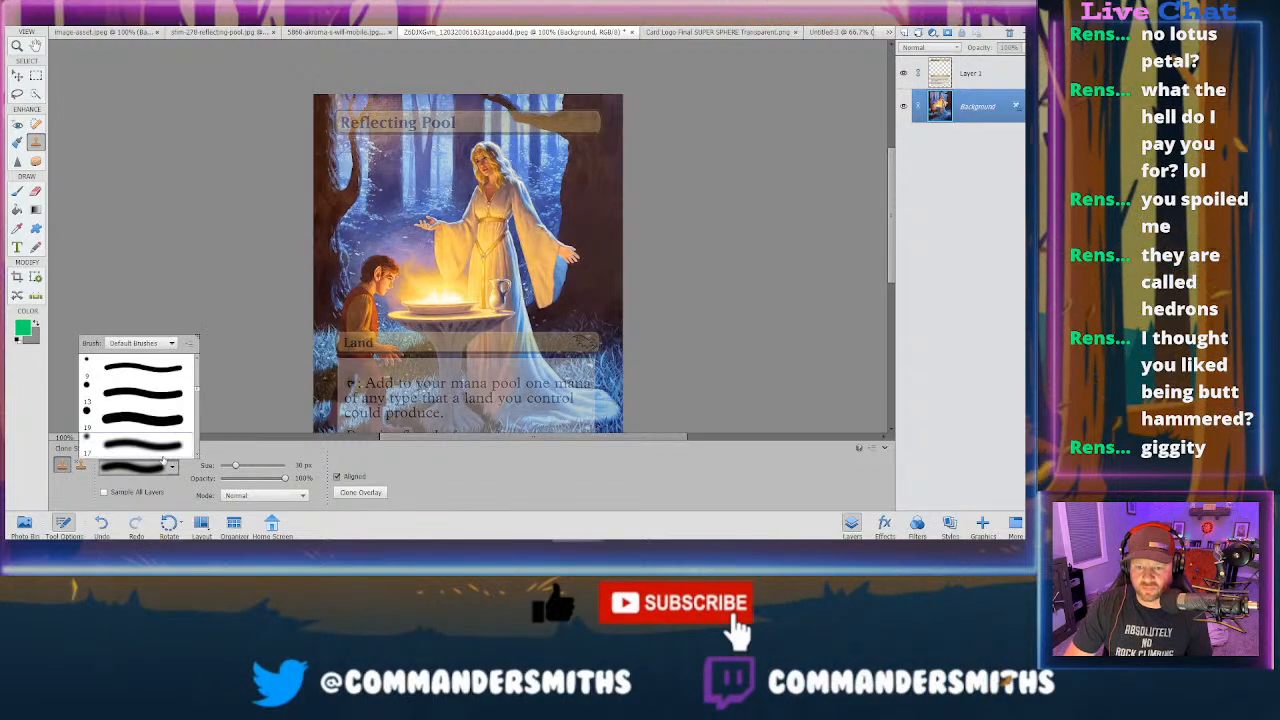
click(152, 393)
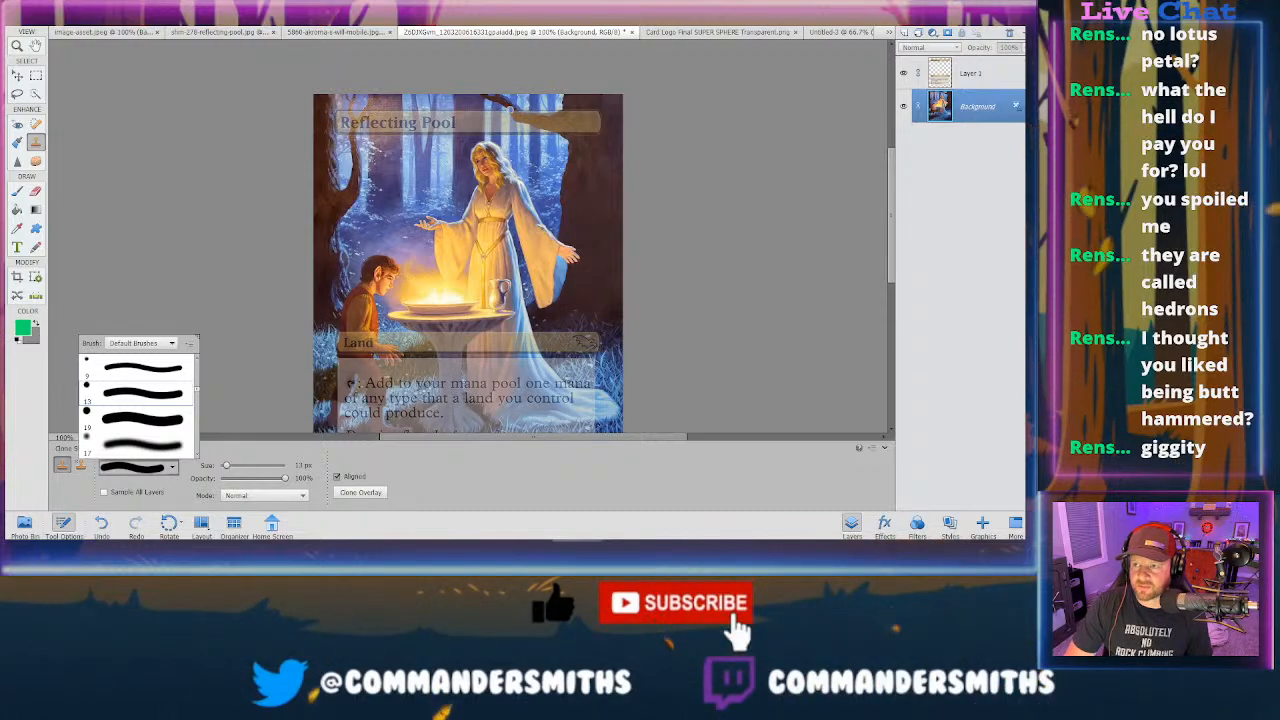
key(Escape)
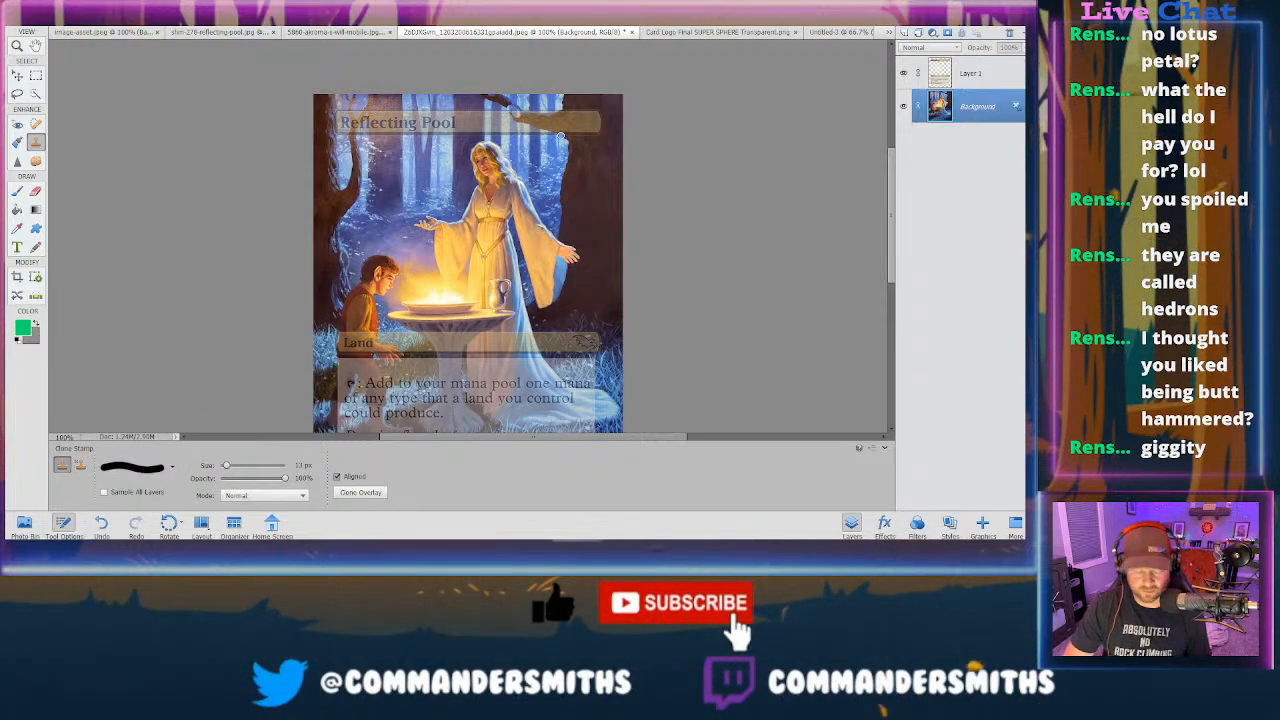
key(ctrl+z)
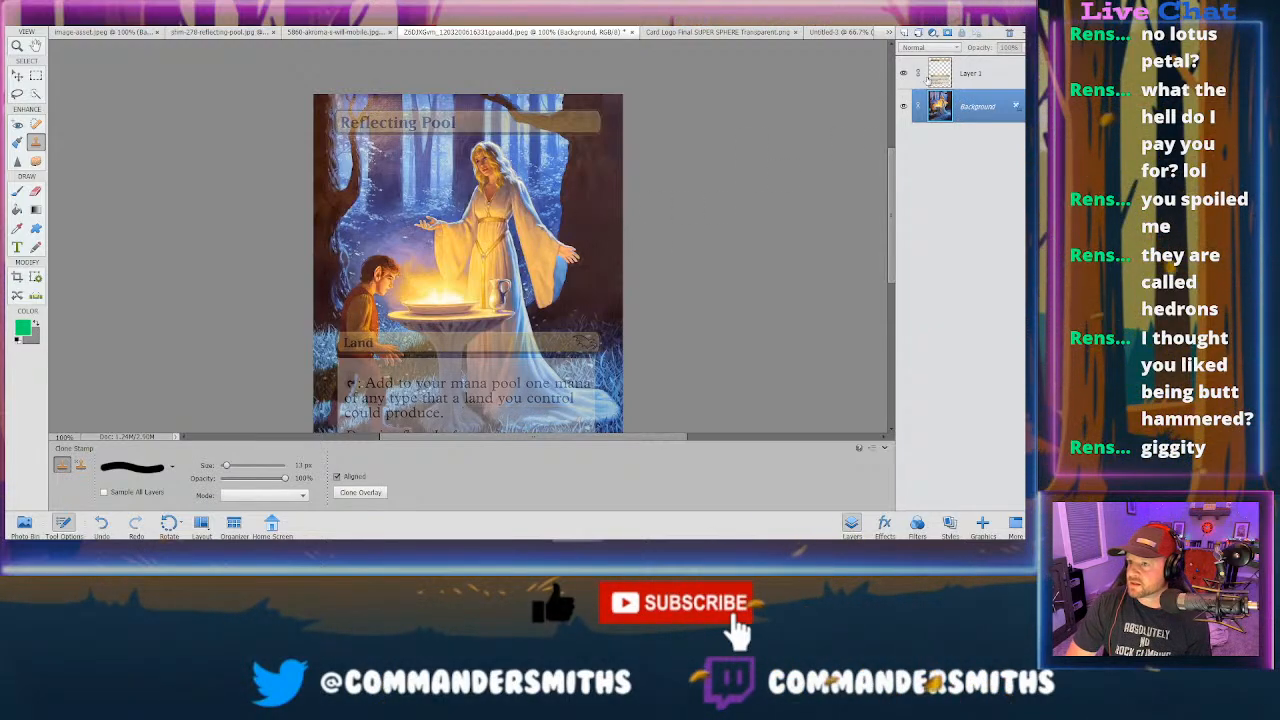
key(alt+bracketright)
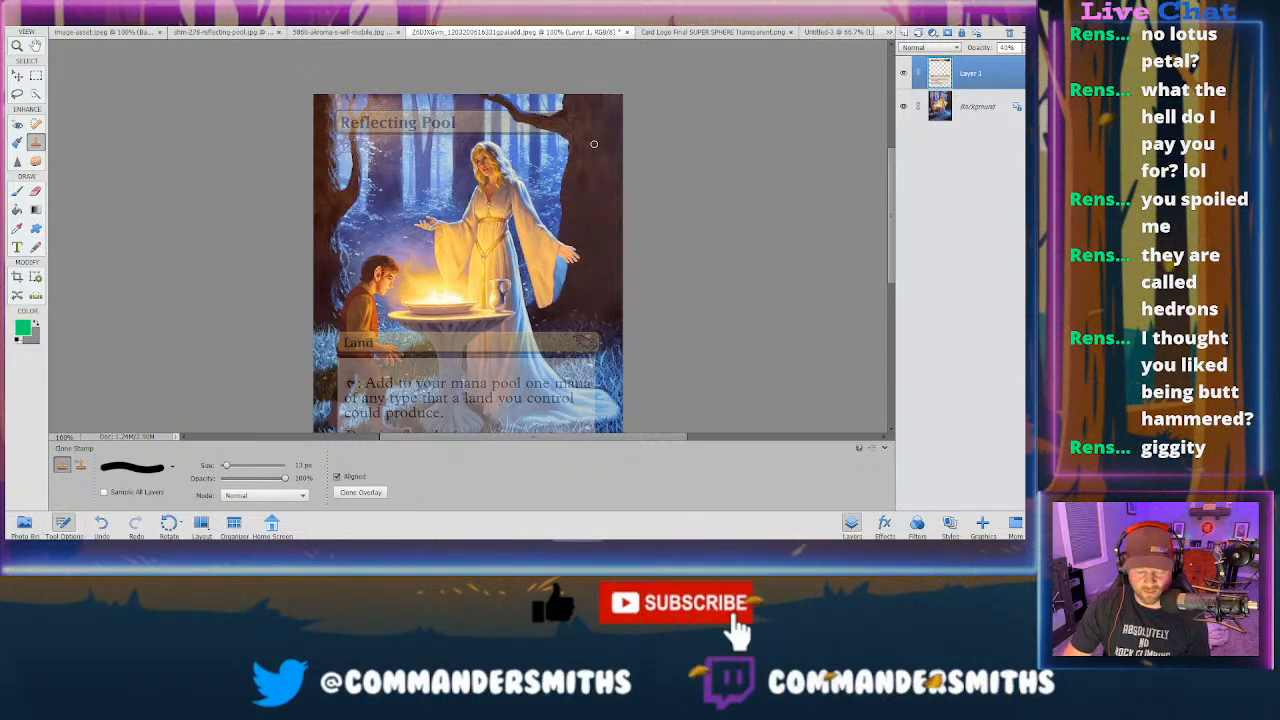
key(ctrl+plus)
key(ctrl+plus)
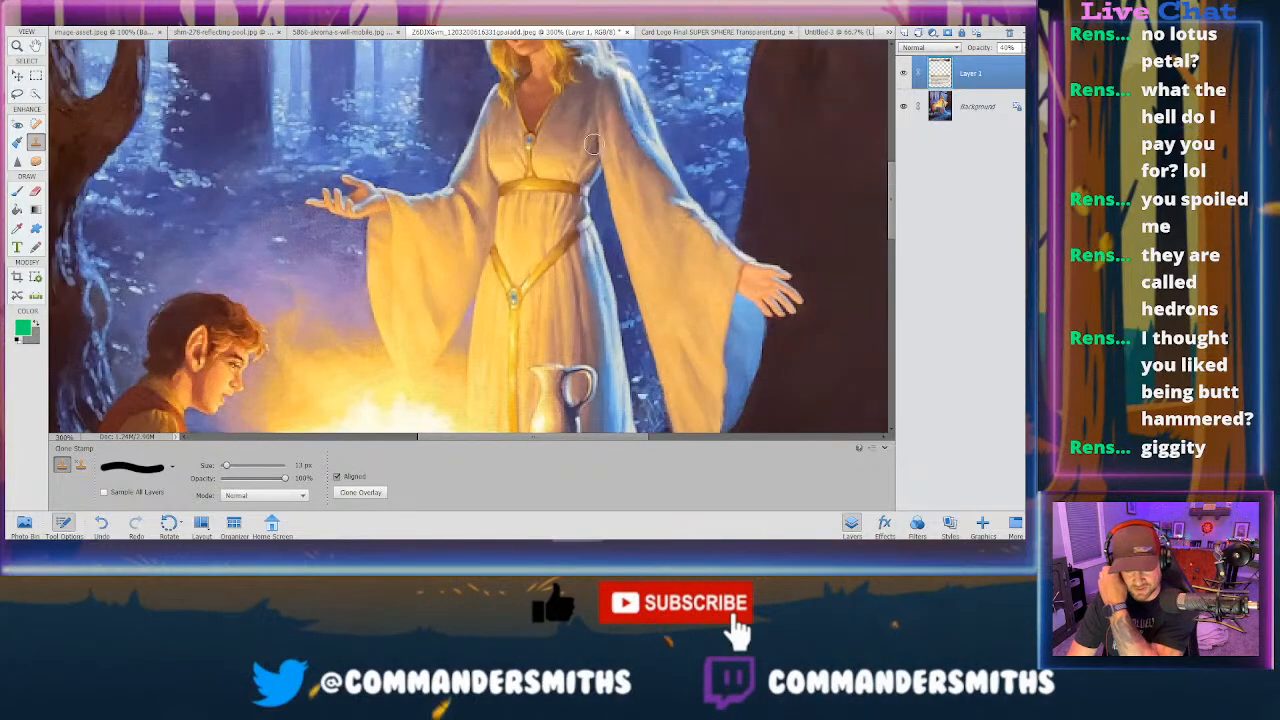
drag(892, 207, 893, 148)
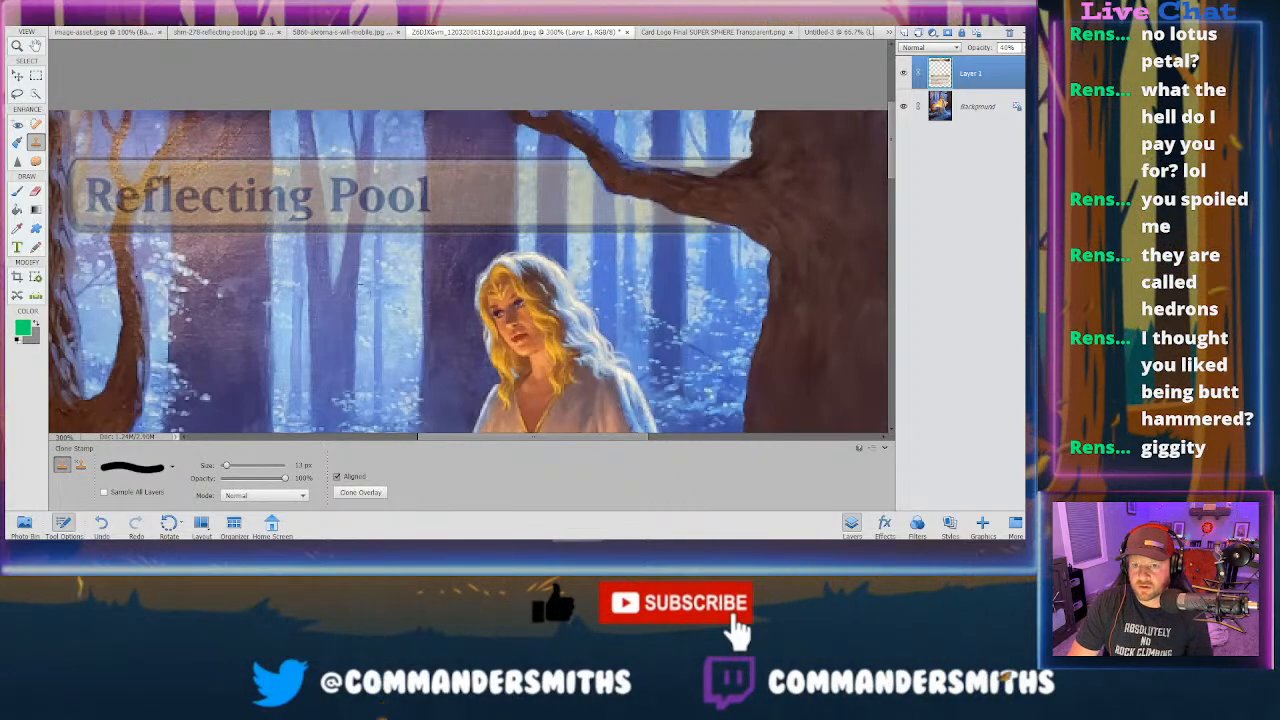
scroll(372, 142, left, 3)
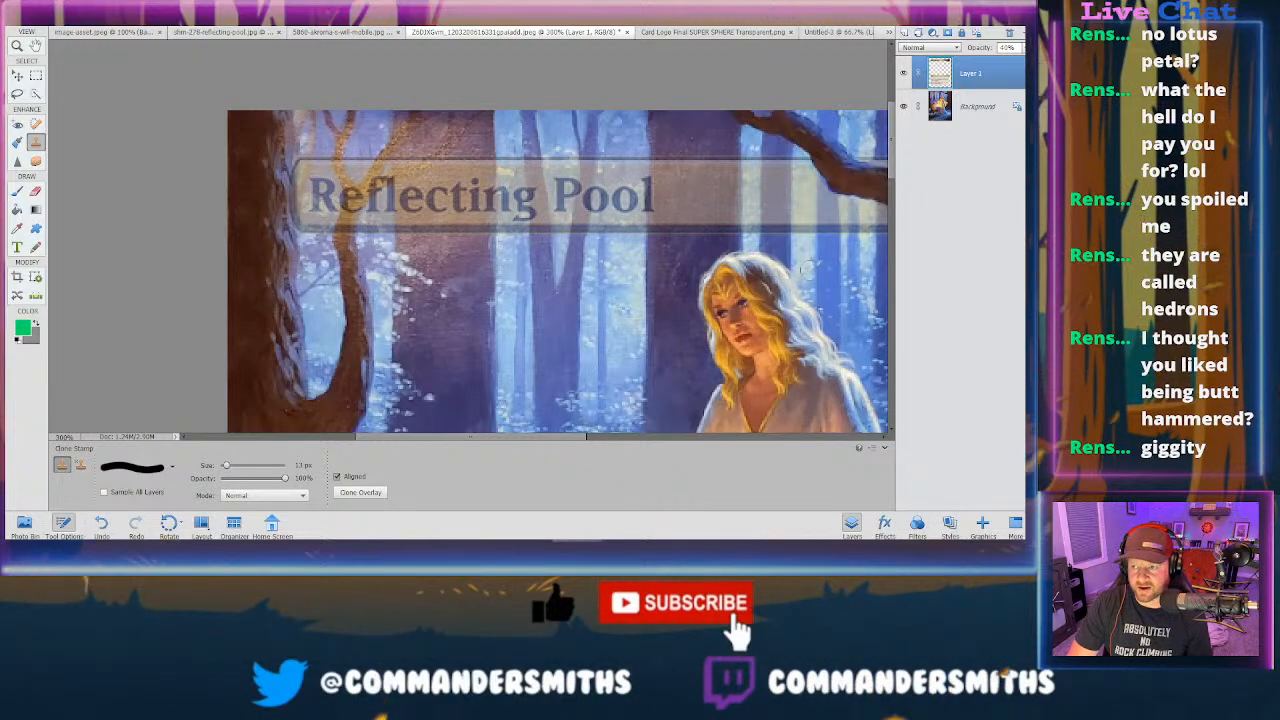
key(ctrl+minus)
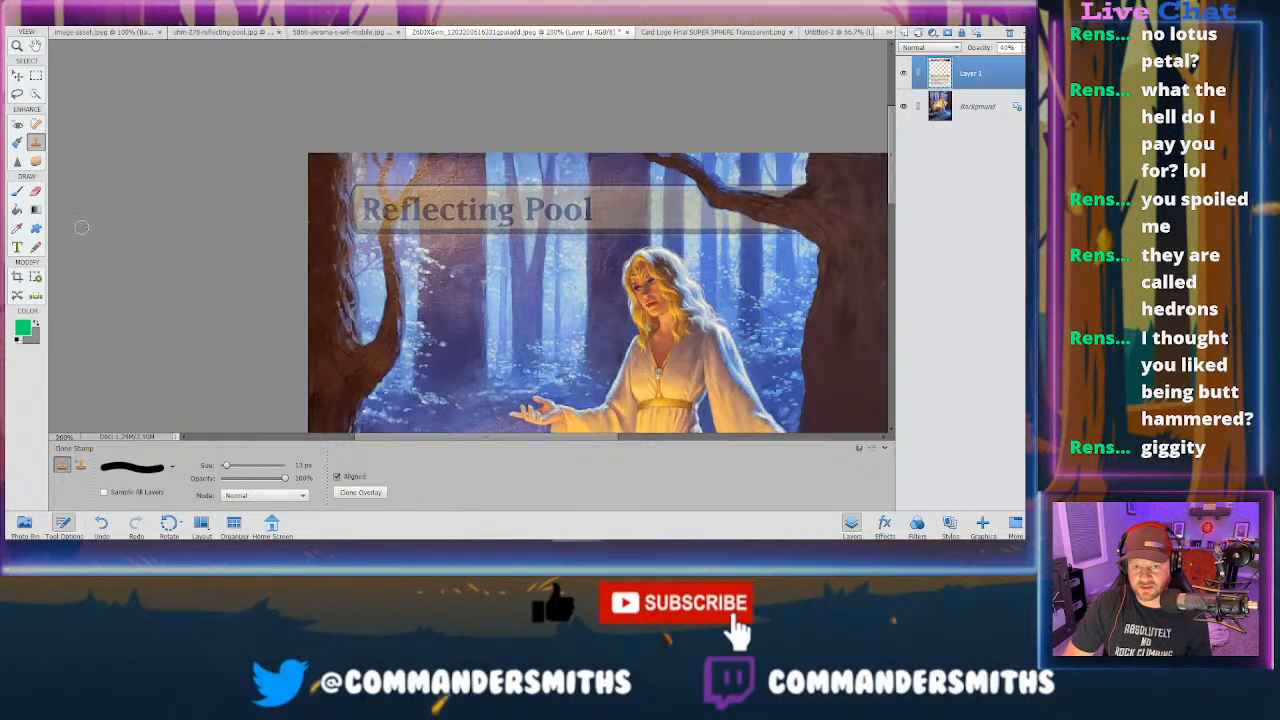
- Select a rectangular strip directly beneath the title bar and clean up the bar's lower edge inside it with the Clone Stamp
click(35, 76)
drag(842, 345, 805, 233)
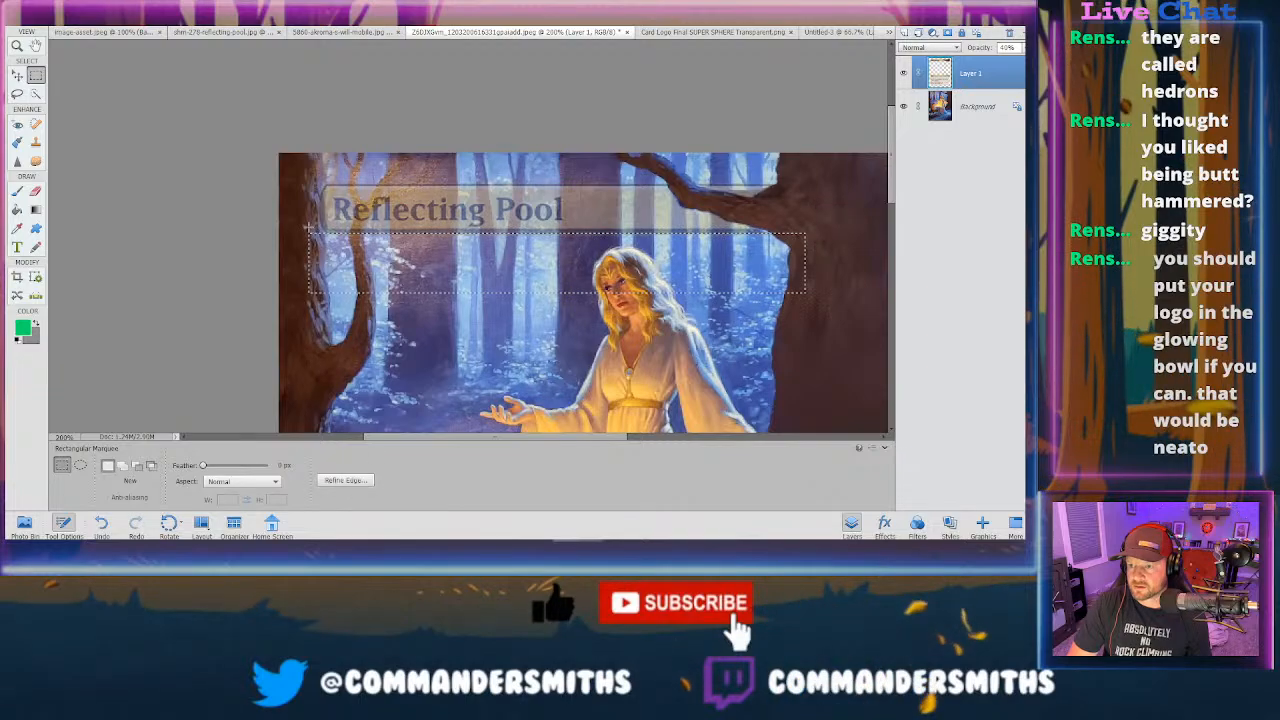
key(s)
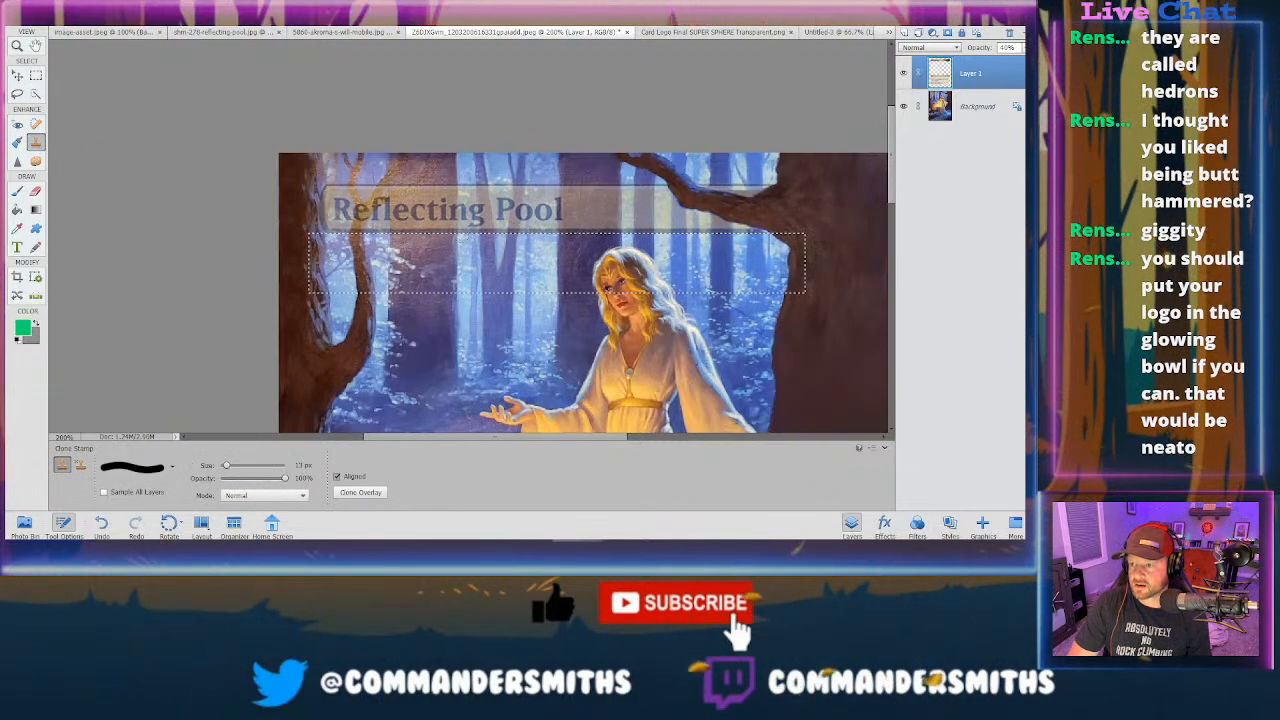
- Select a thin strip just above the title bar, clean up the bar's upper edge inside it with the Clone Stamp, and deselect
key(m)
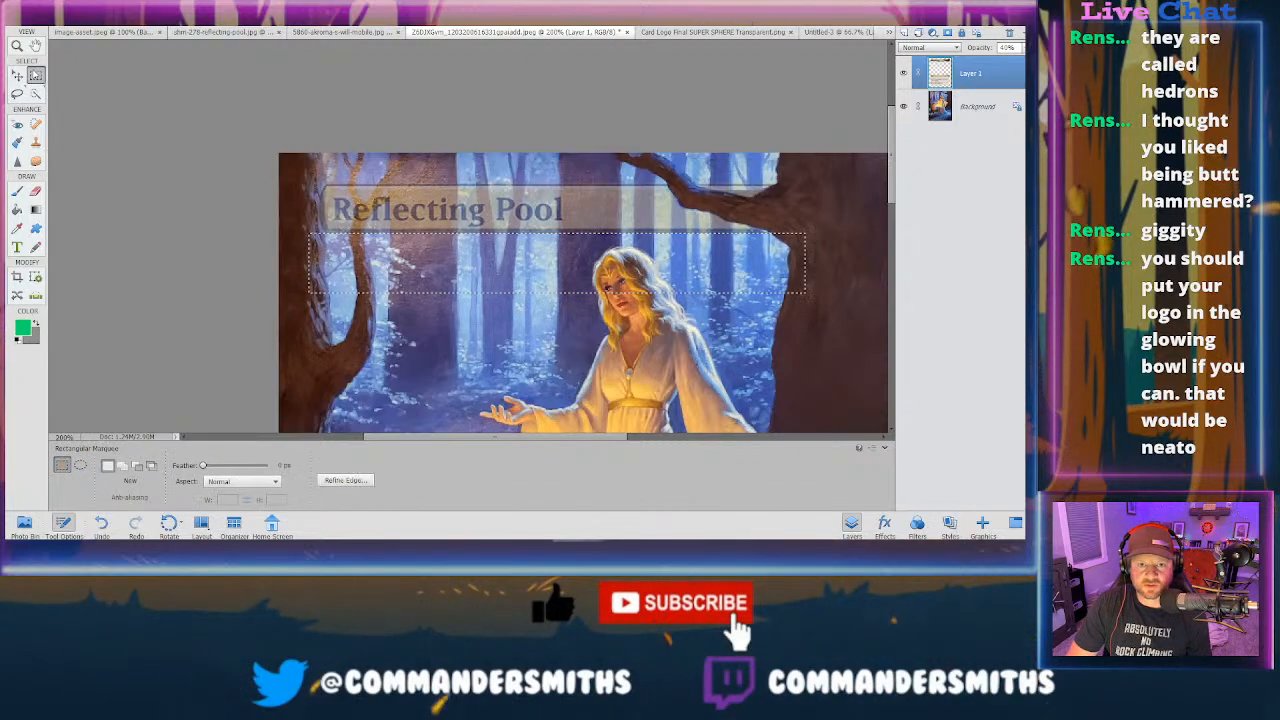
mouse_move(310, 163)
mouse_down()
mouse_move(587, 213)
mouse_move(820, 197)
mouse_up()
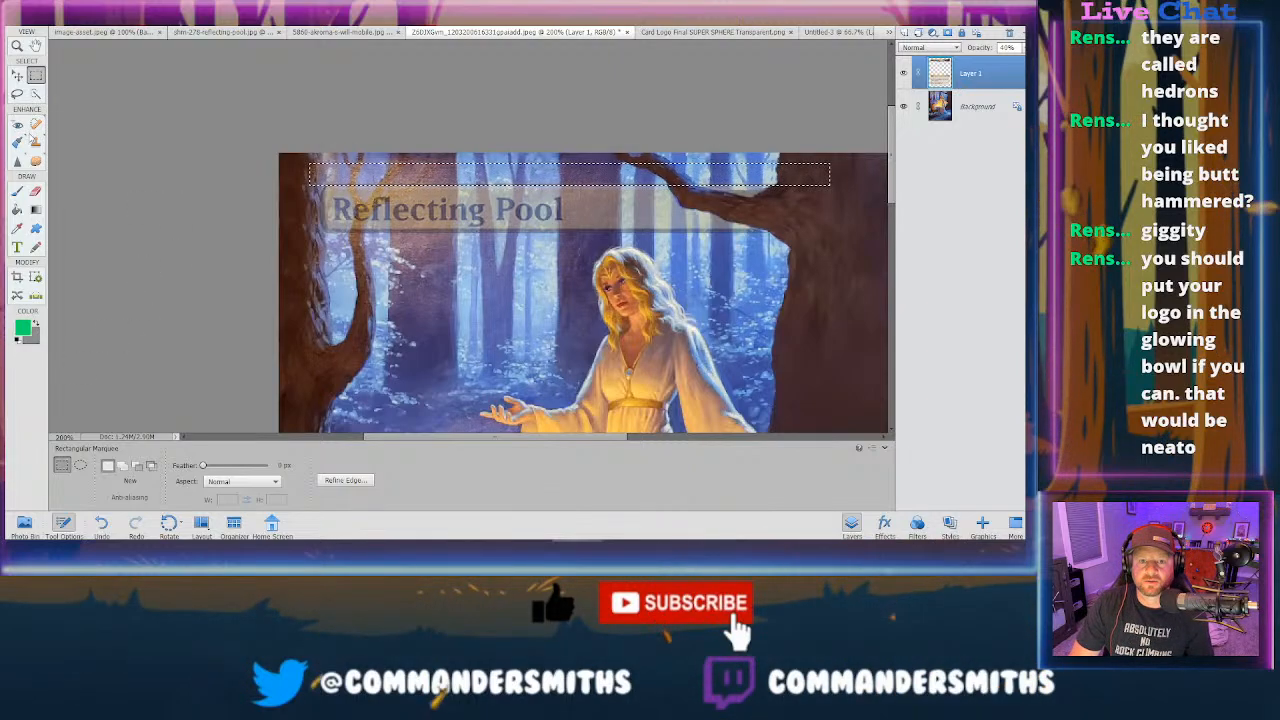
key(s)
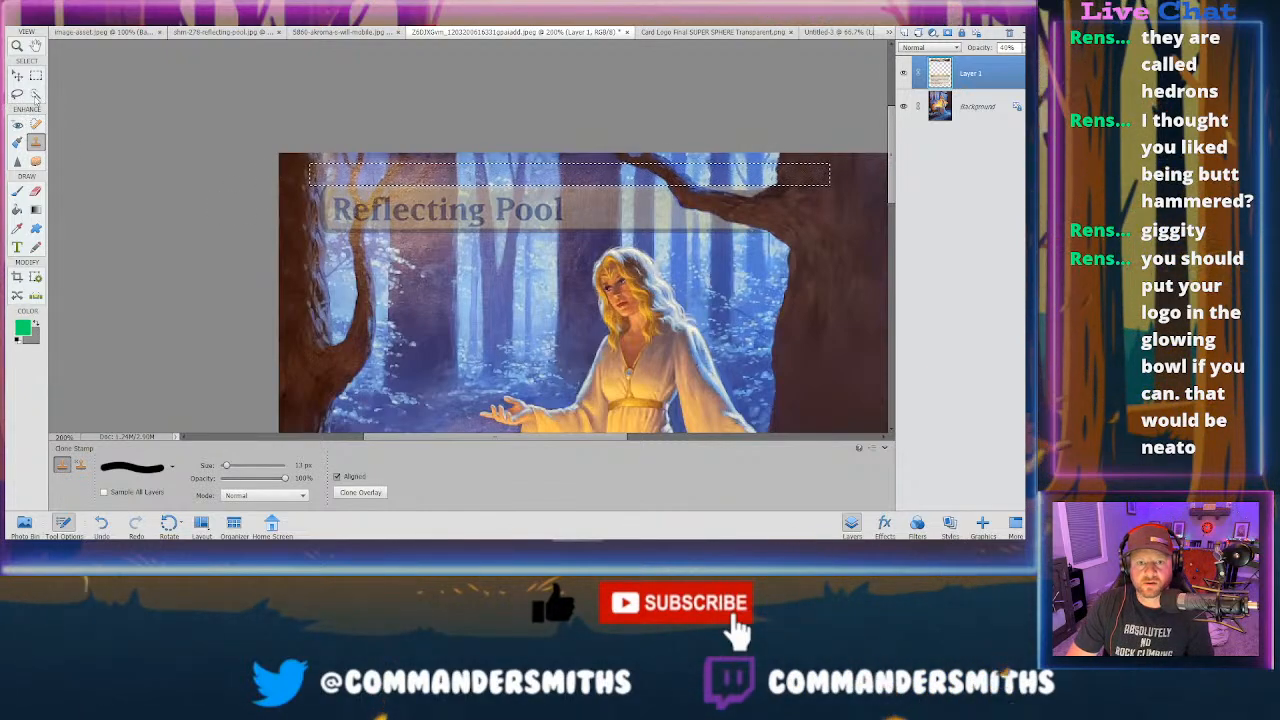
key(m)
right_click(422, 208)
click(440, 217)
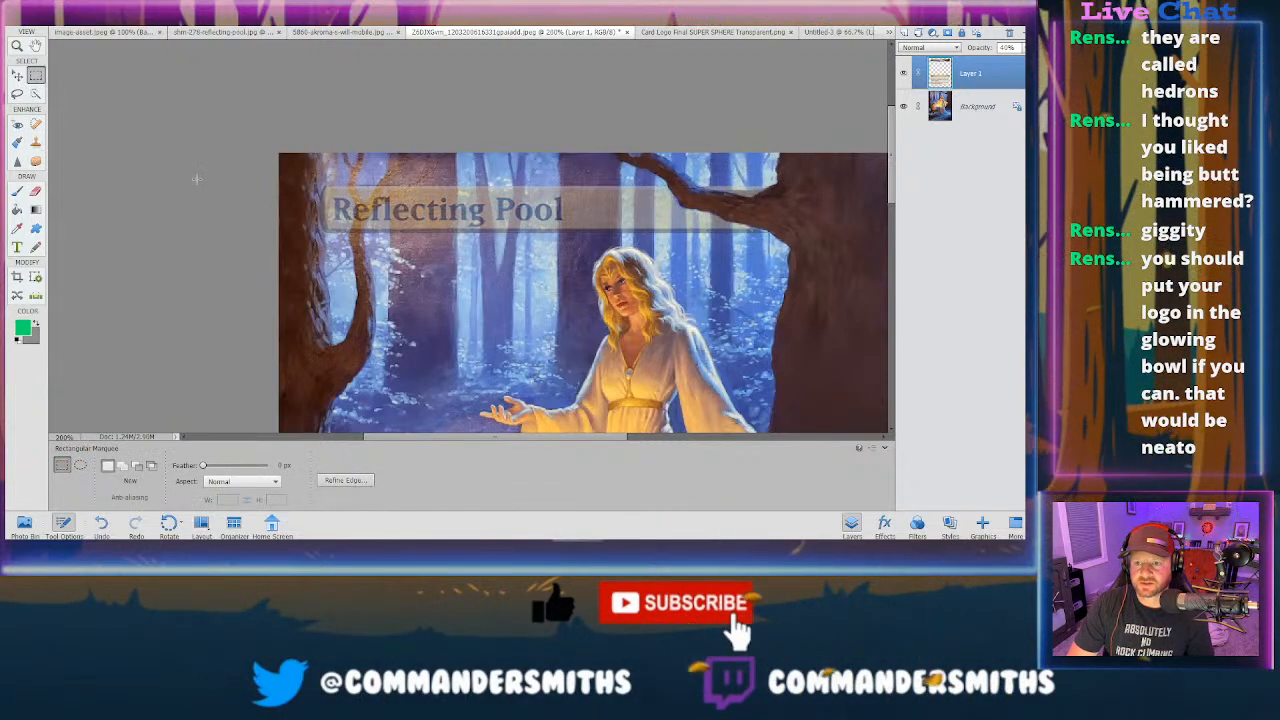
key(s)
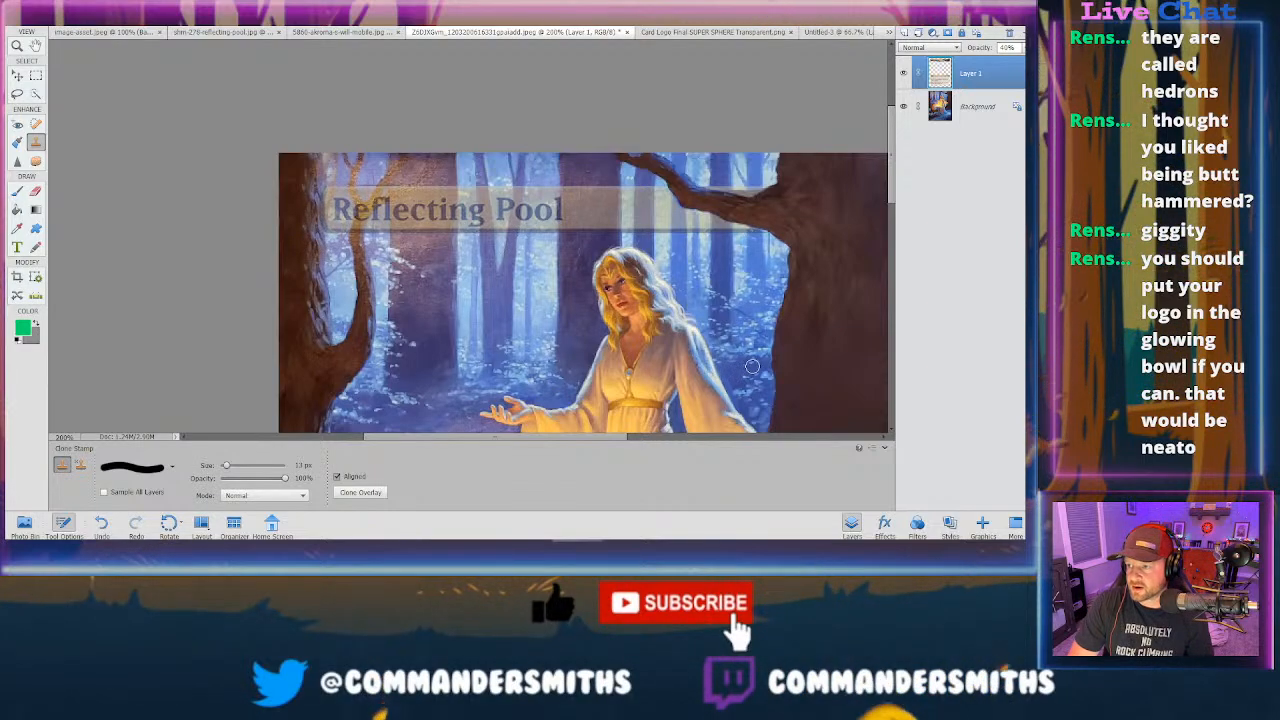
- Select the narrow strip between the type bar and the text box, clean it up with the Clone Stamp, and deselect
drag(897, 168, 879, 261)
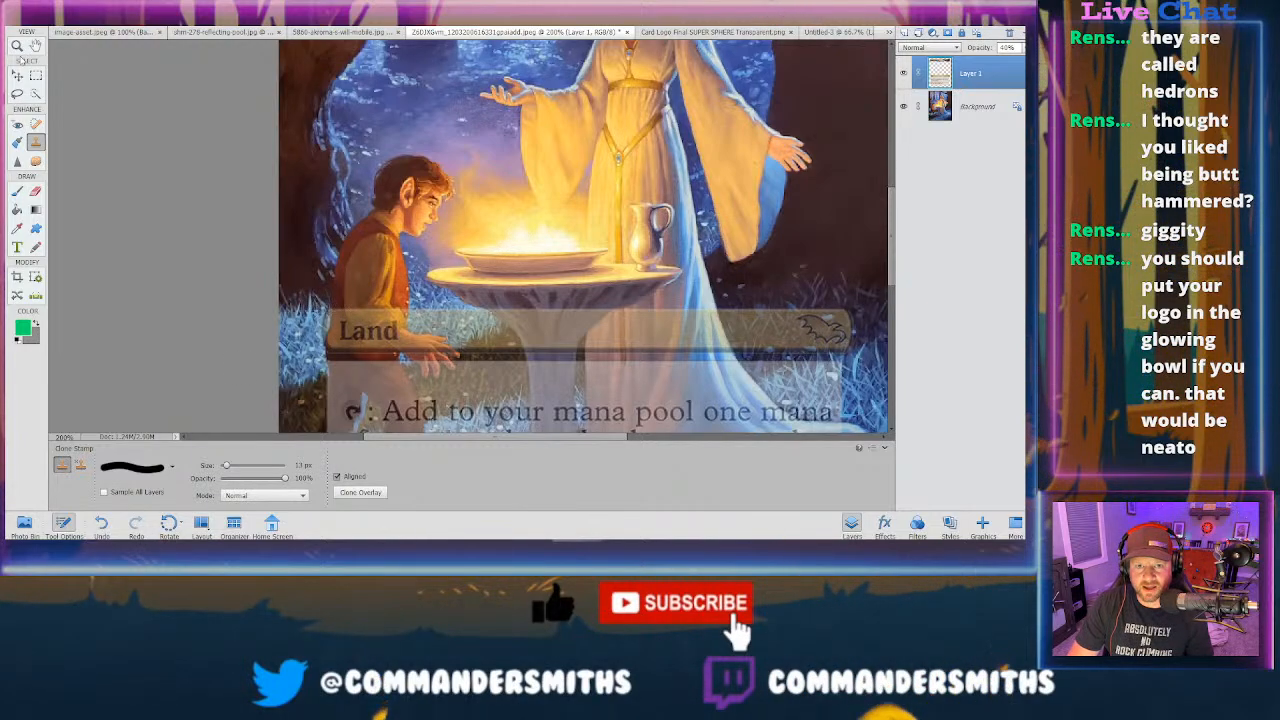
key(m)
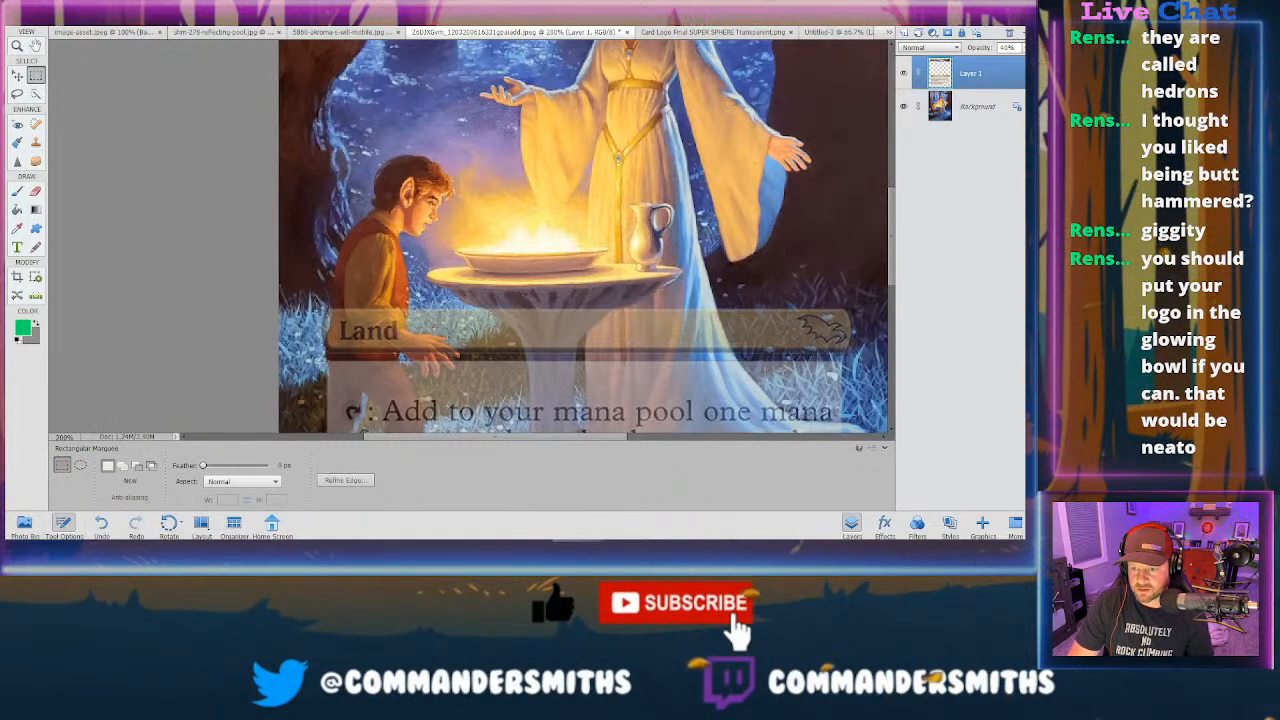
drag(549, 371, 858, 355)
click(35, 142)
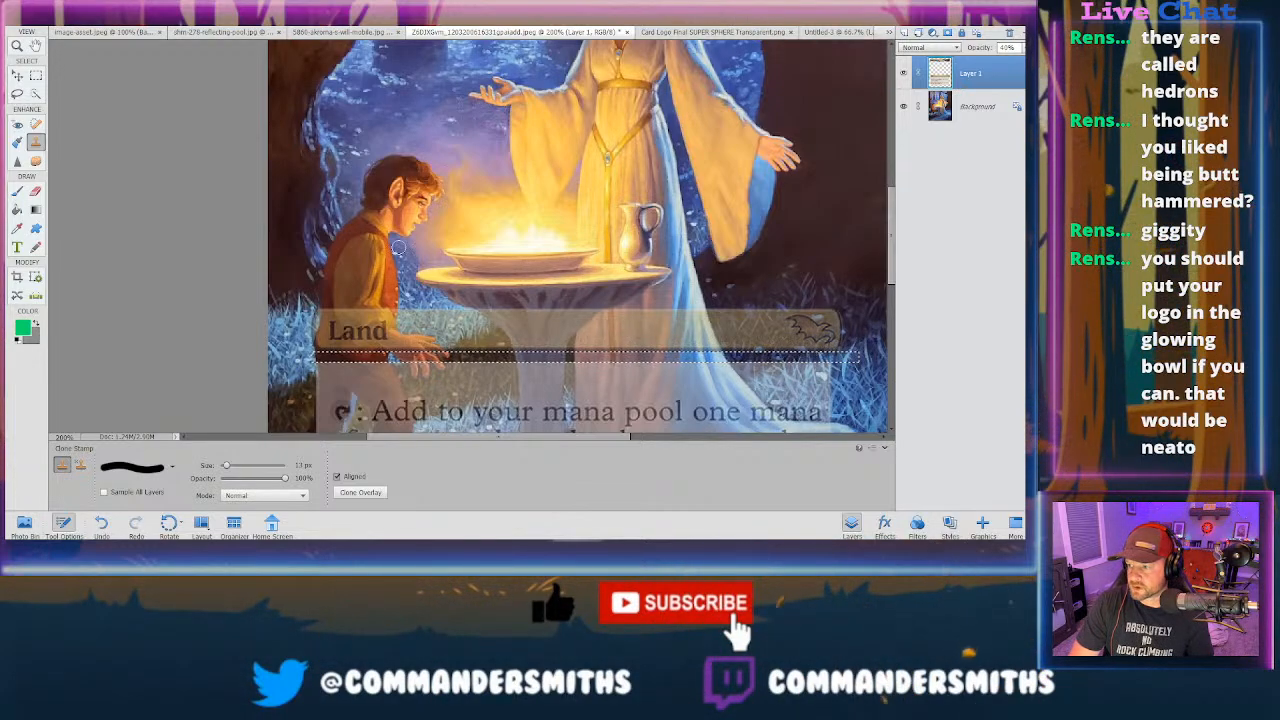
key(m)
right_click(840, 361)
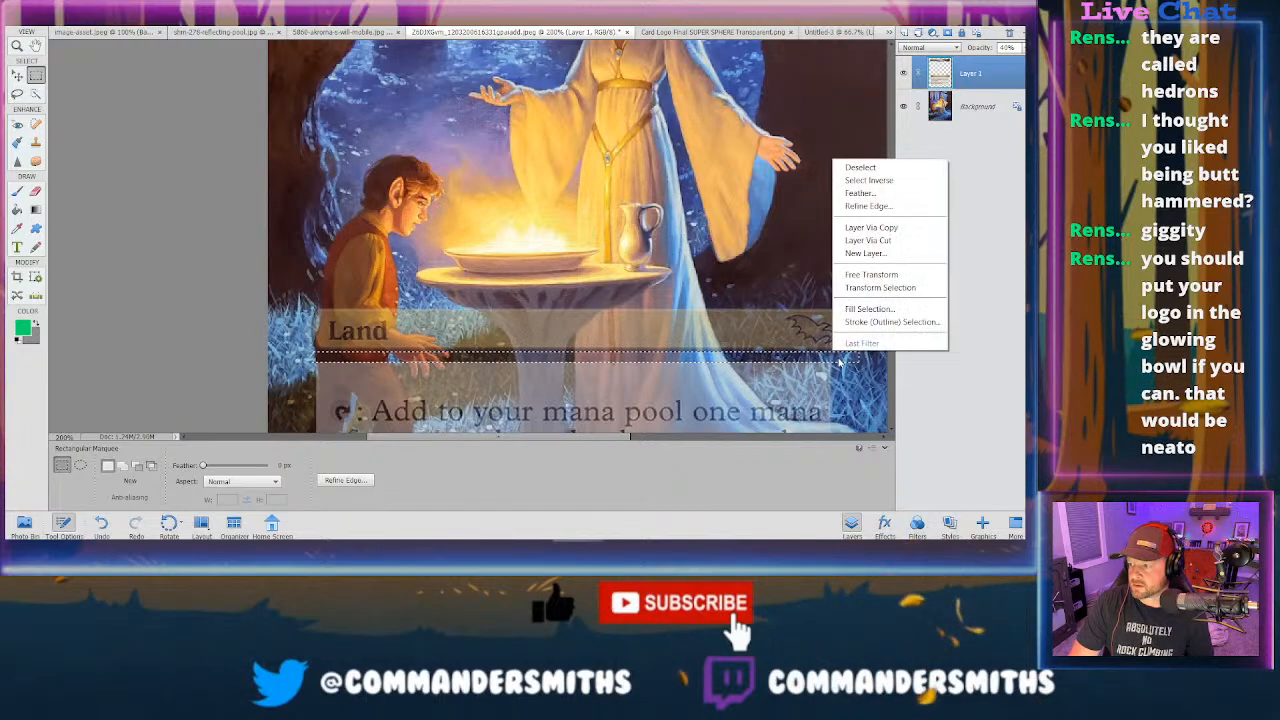
right_click(730, 358)
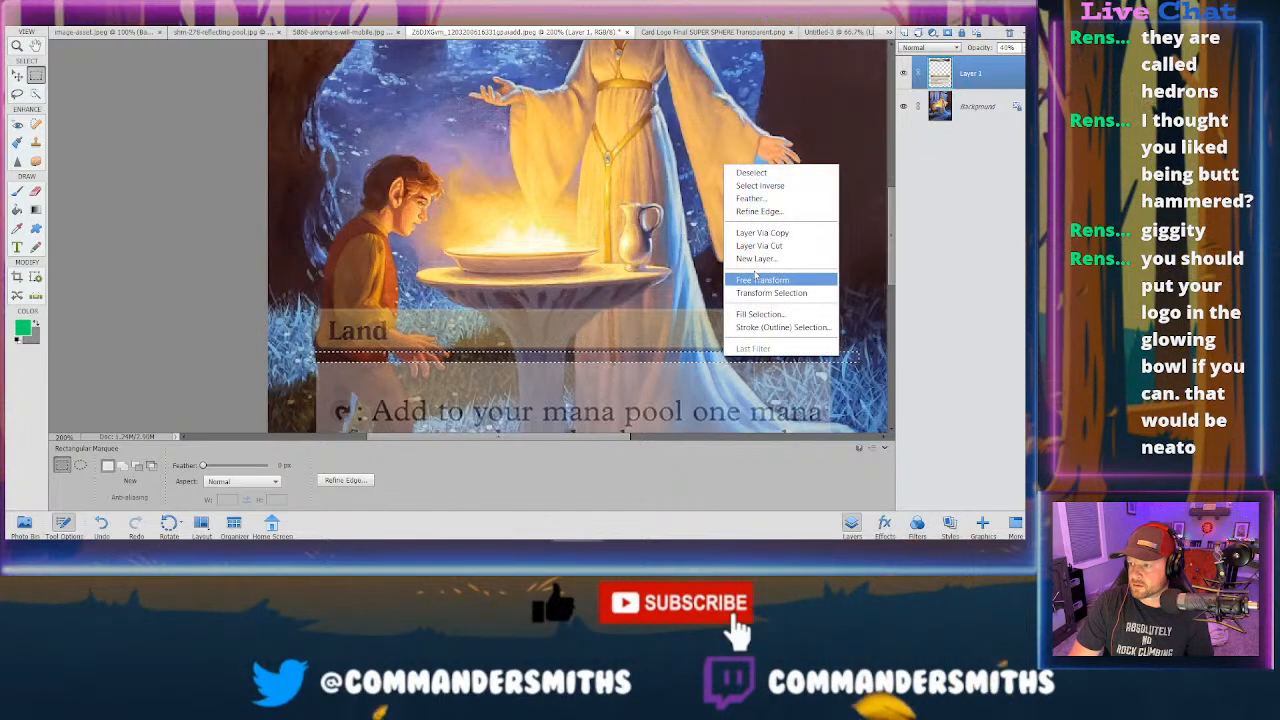
right_click(329, 200)
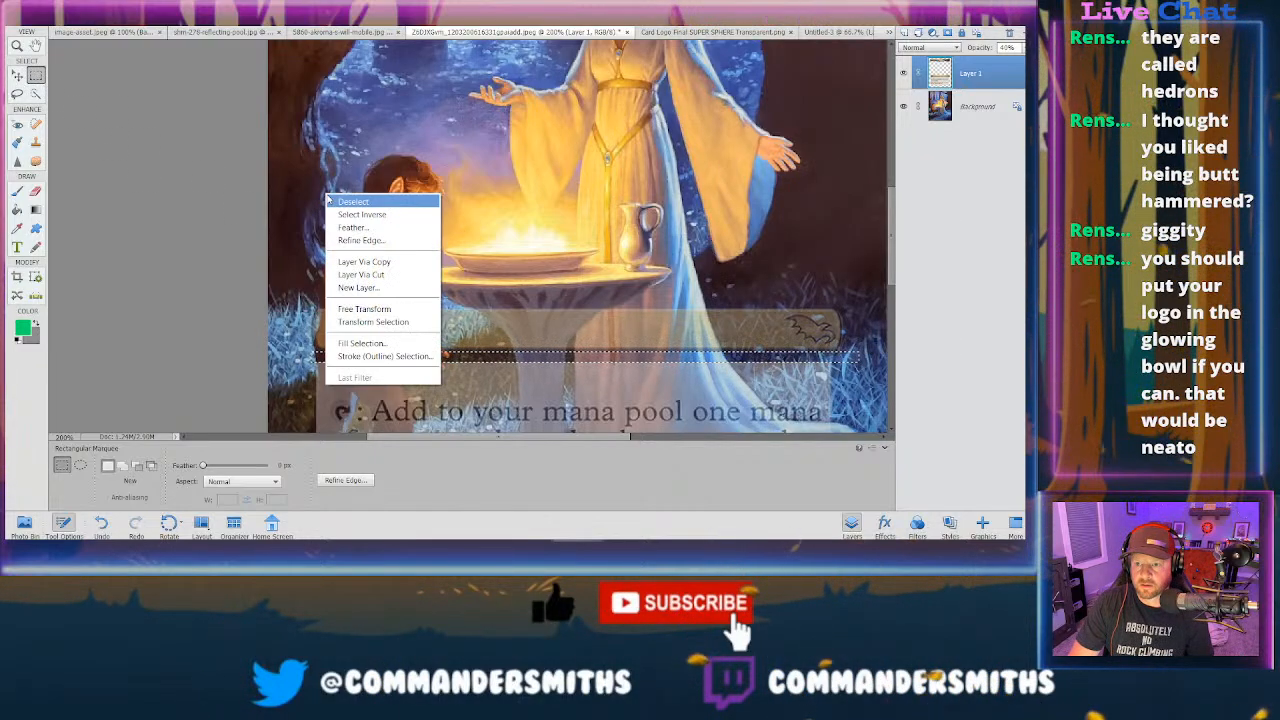
click(350, 202)
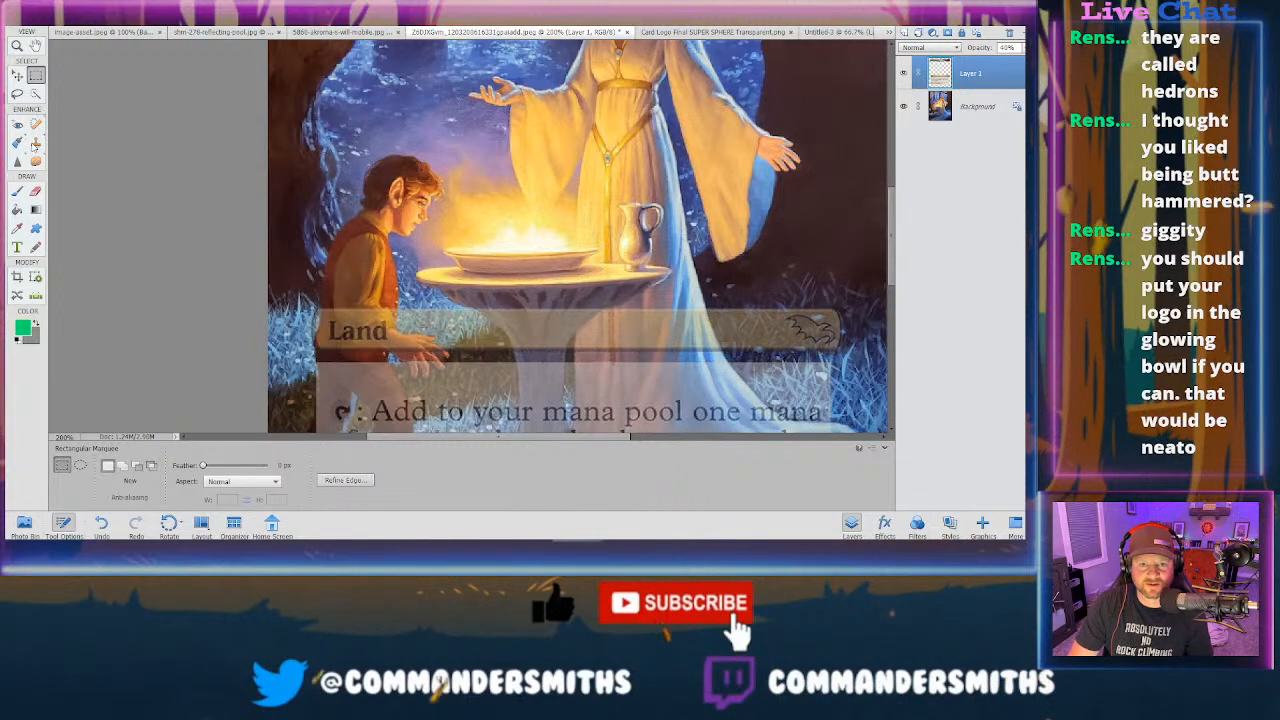
- Try a Clone Stamp stroke on the type bar's outer corner near the bat-shaped set symbol, and undo it
key(s)
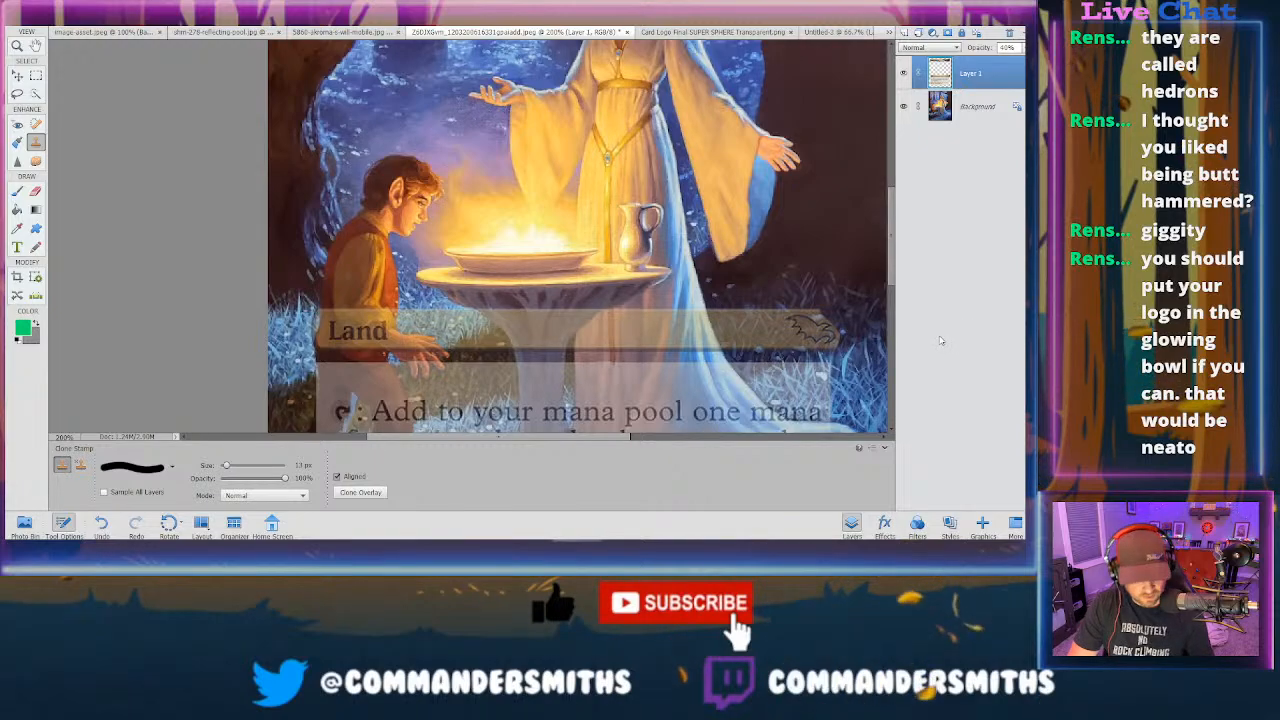
key(ctrl+z)
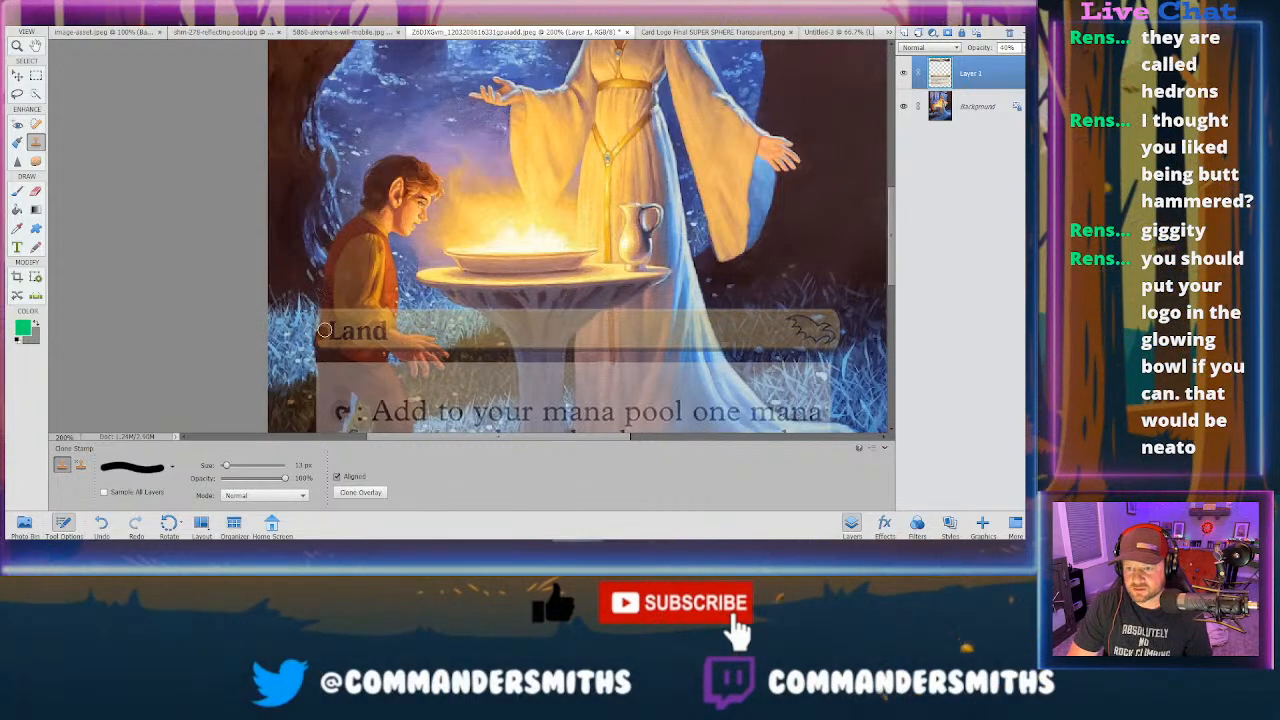
- Clear the "Land" text and type bar off the boy's body with the Clone Stamp, using a 5 px brush around his hand
scroll(344, 293, down, 5)
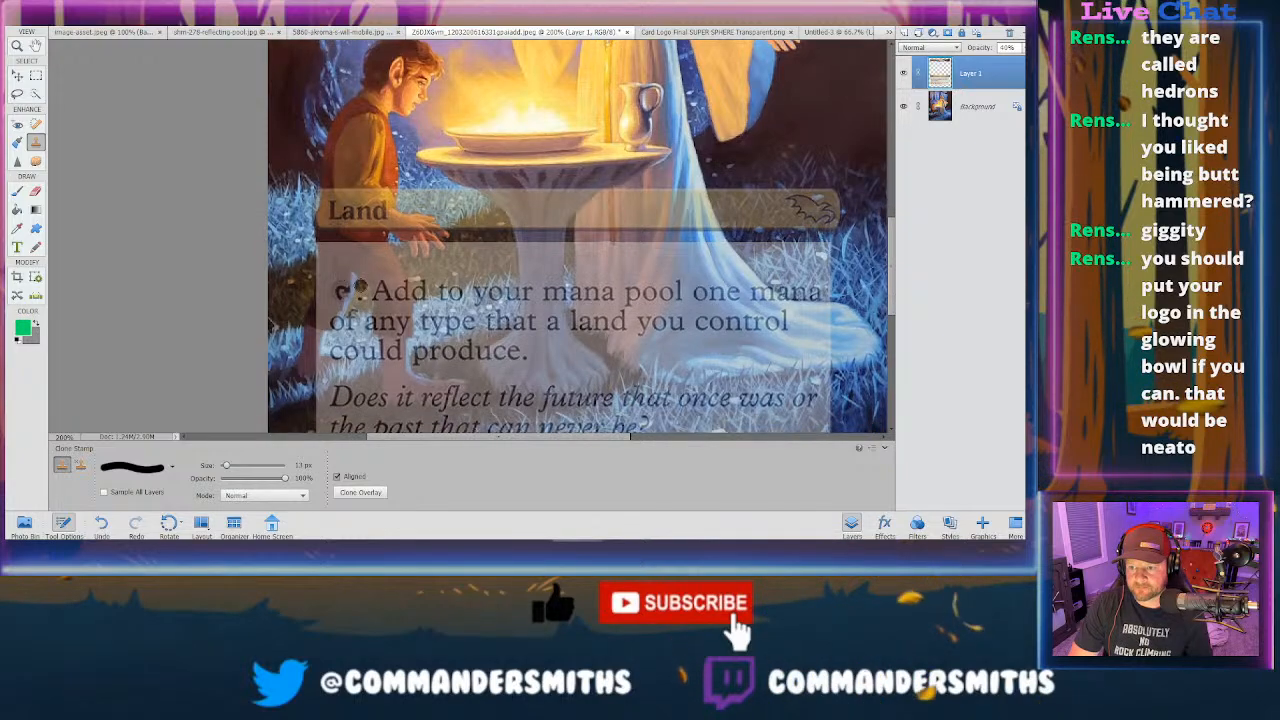
mouse_move(333, 204)
mouse_down()
mouse_move(384, 220)
mouse_move(389, 184)
mouse_move(384, 214)
mouse_up()
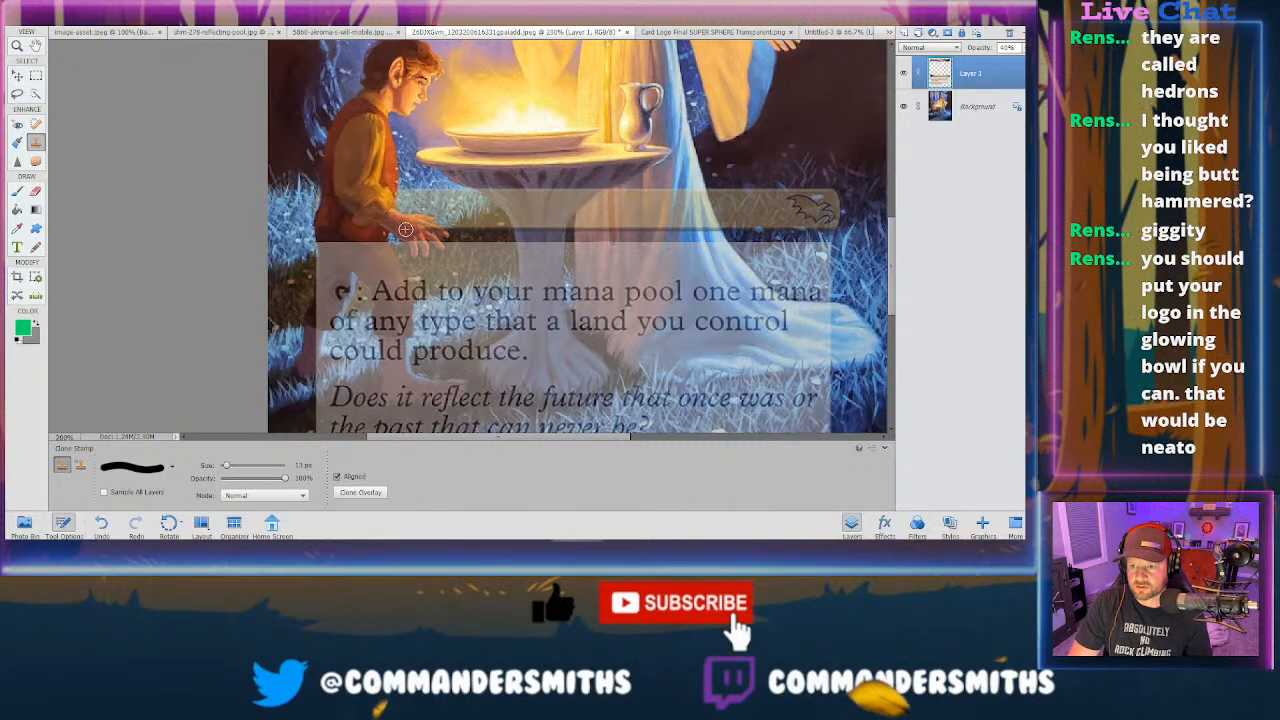
key(bracketleft)
key(bracketleft)
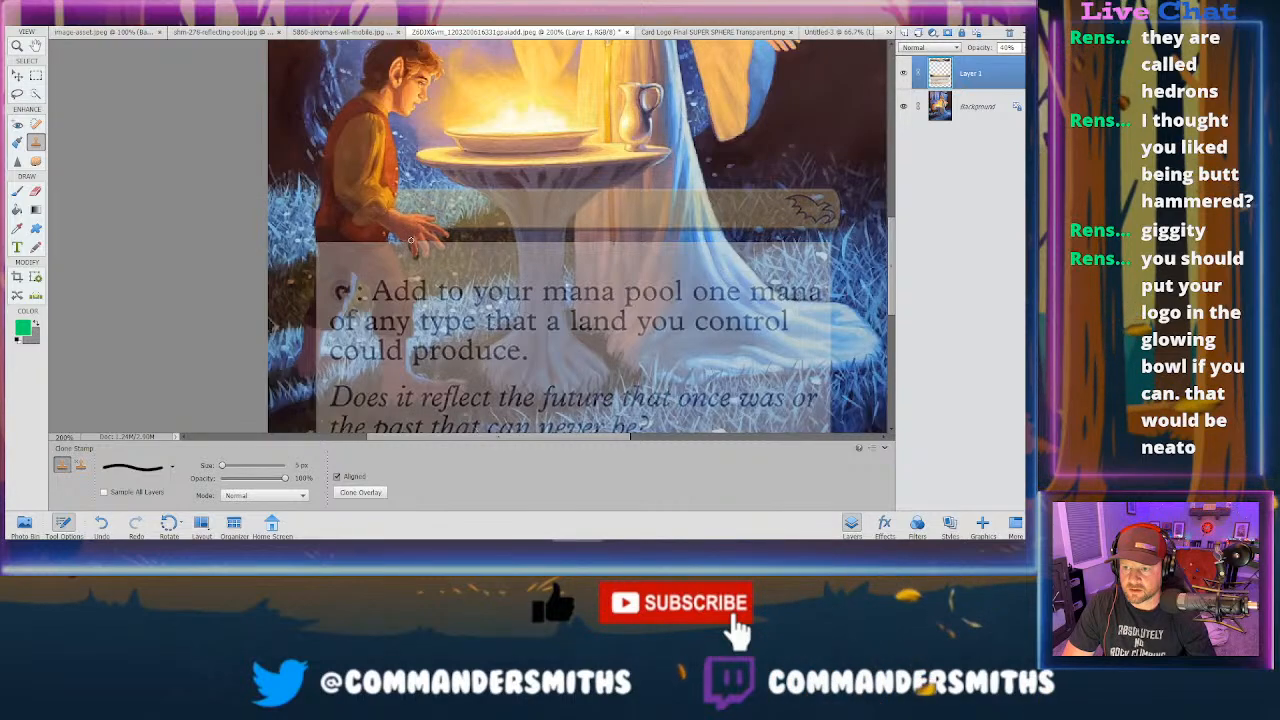
key(ctrl+z)
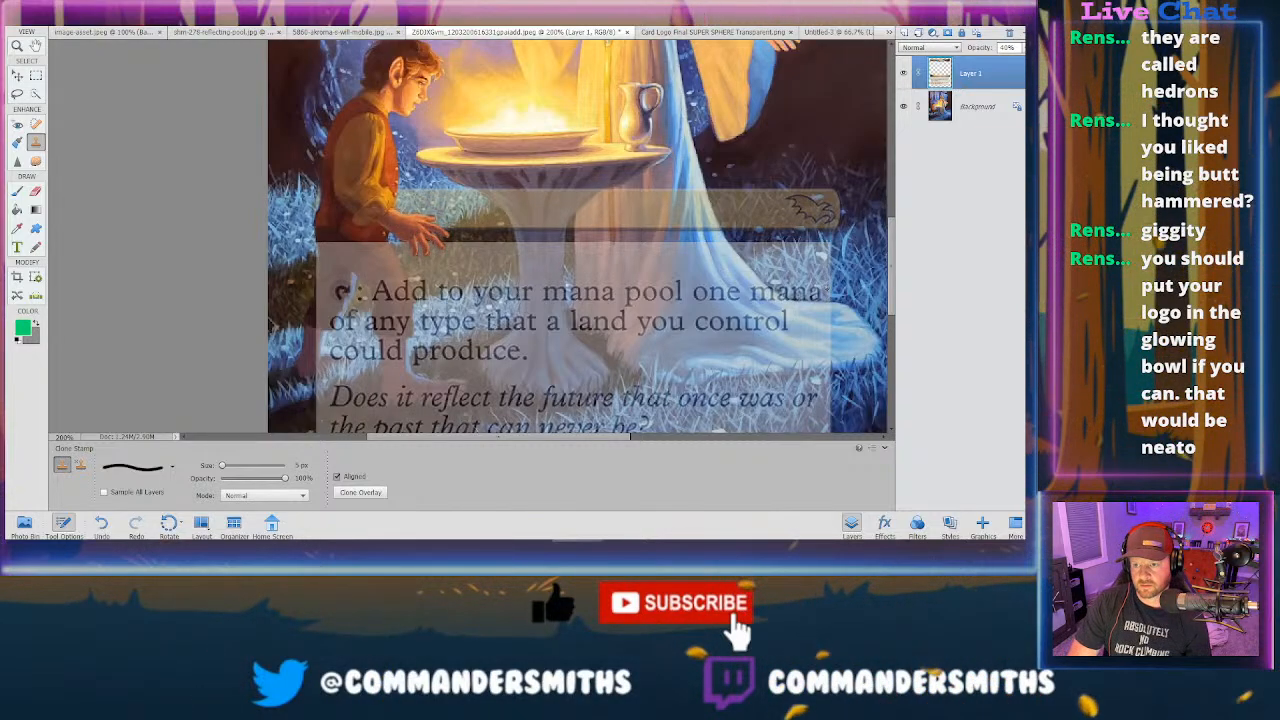
- Raise the opacity of Layer 1 to 72% so the card frame stands out more against the painting
key(ctrl+minus)
key(ctrl+minus)
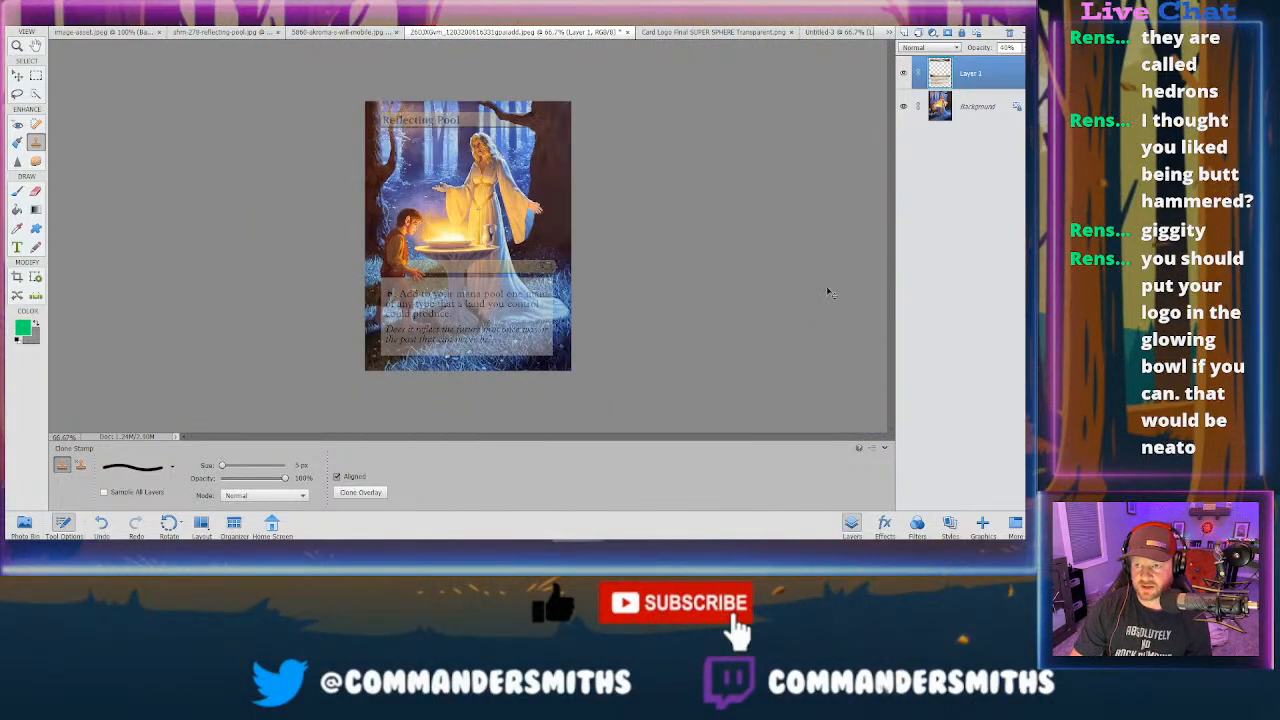
click(1018, 47)
drag(993, 60, 1015, 62)
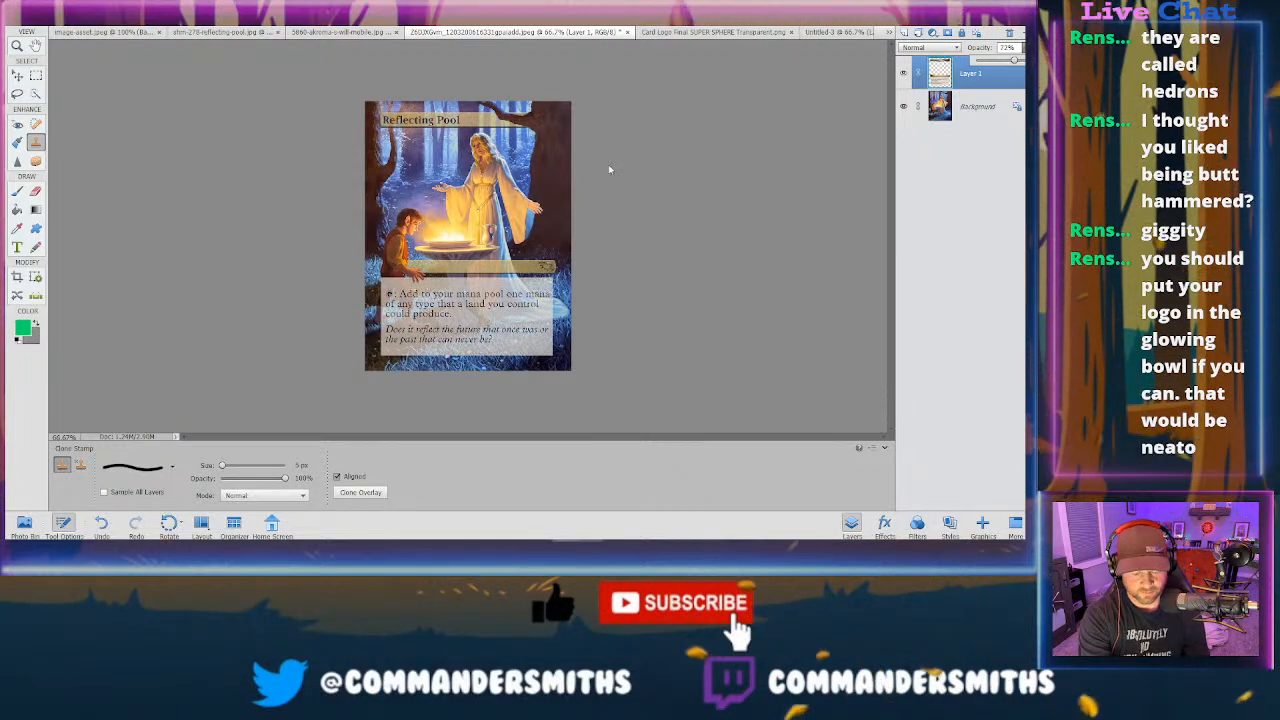
- Examine the title bar around the branch and the type bar around the boy's arm up close, and check the whole card
key(ctrl+equal)
key(ctrl+equal)
scroll(468, 236, up, 4)
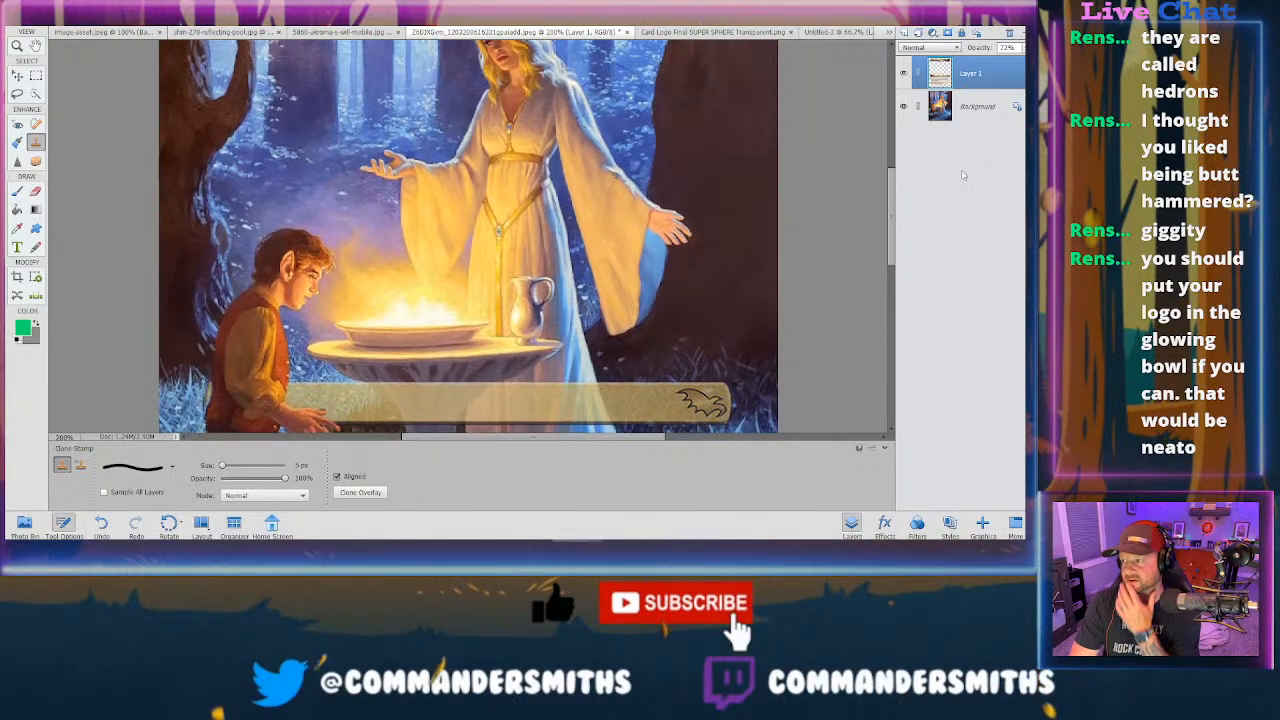
drag(893, 204, 887, 168)
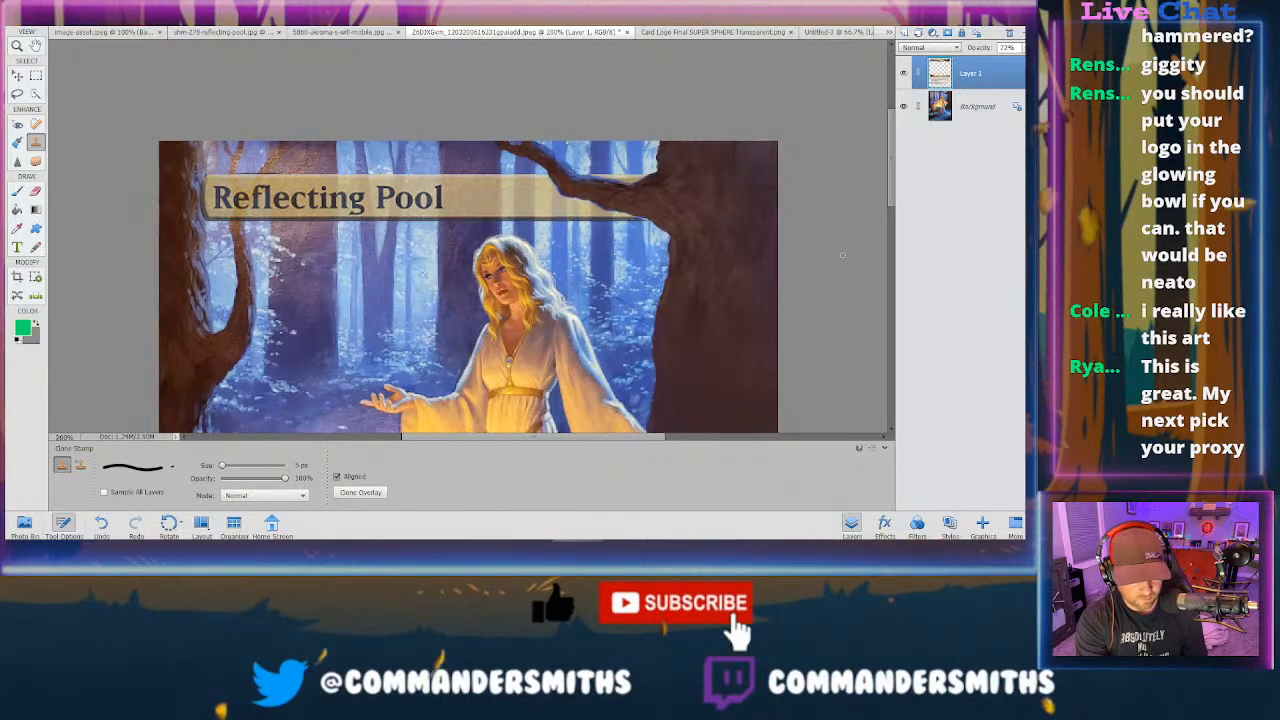
key(ctrl+minus)
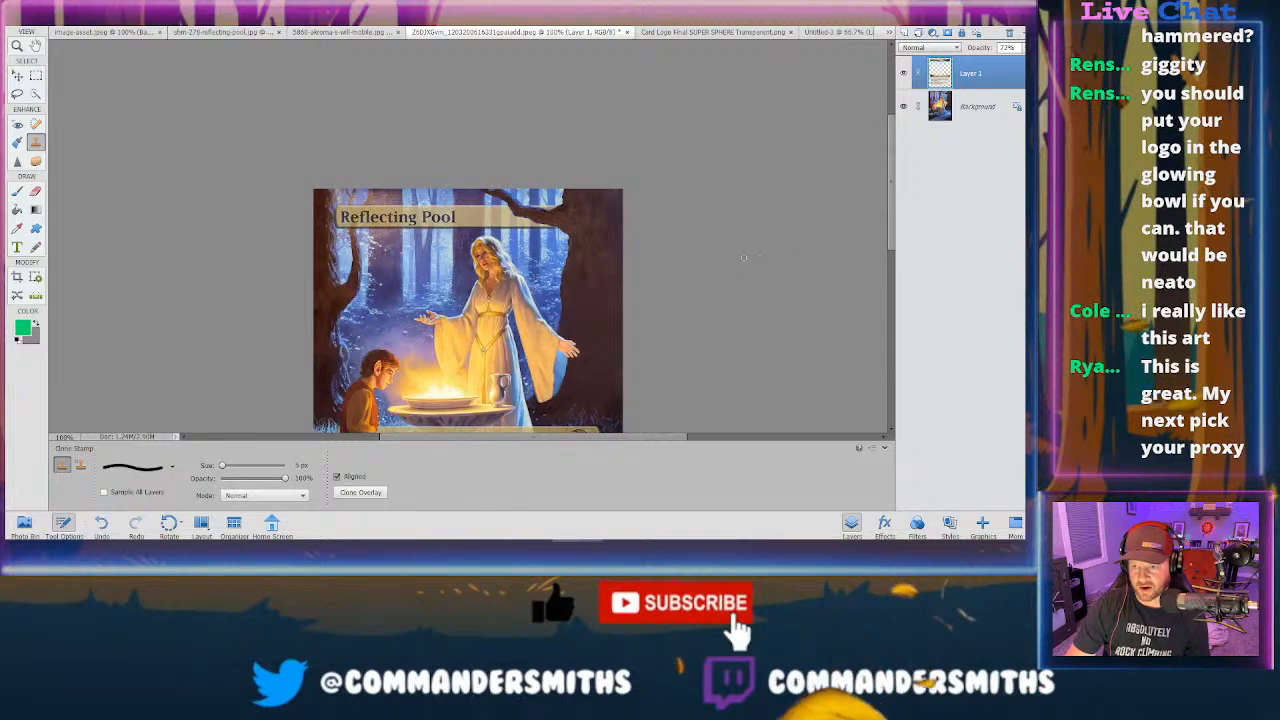
scroll(468, 250, down, 5)
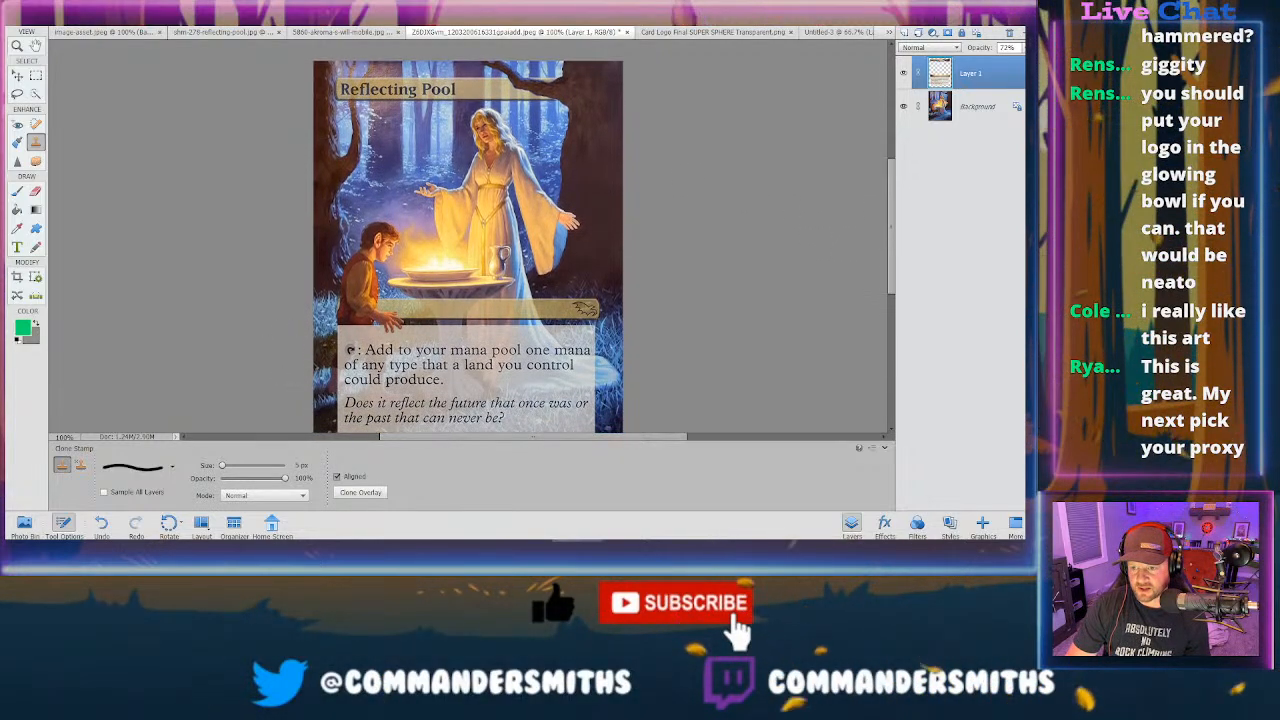
key(ctrl+plus)
key(ctrl+plus)
key(ctrl+plus)
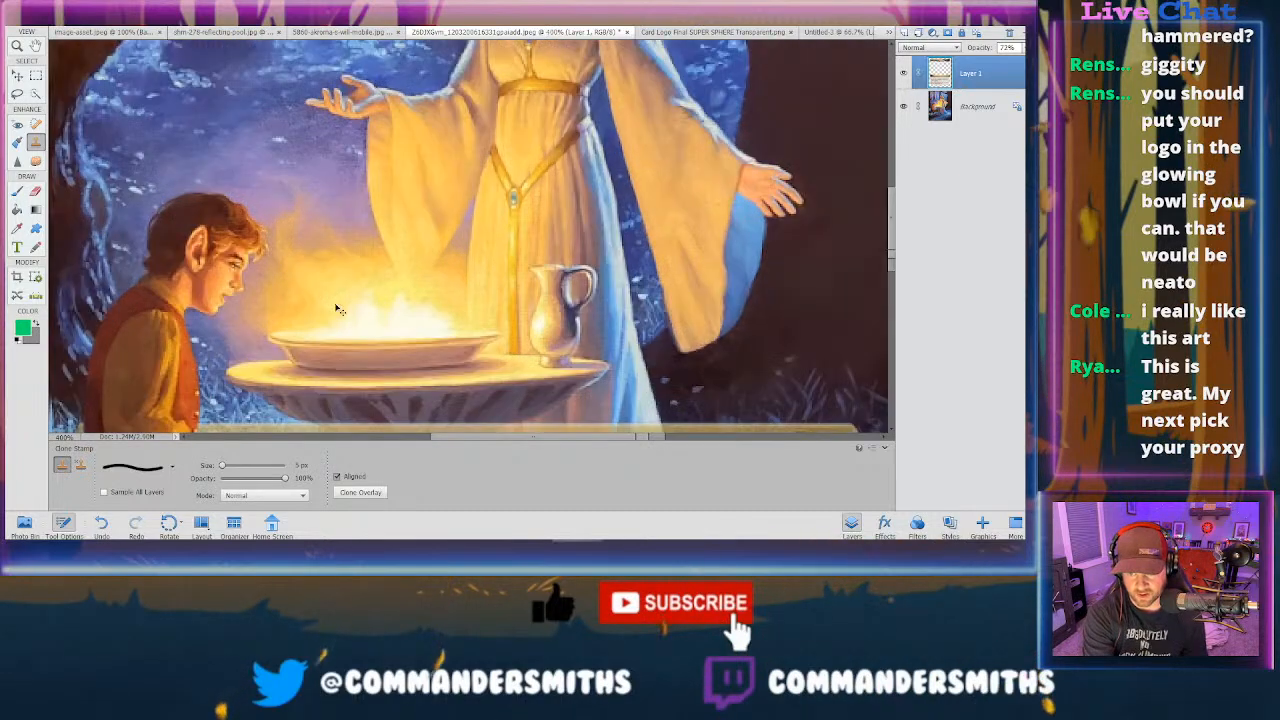
drag(473, 436, 338, 436)
scroll(622, 371, down, 2)
scroll(622, 371, down, 1)
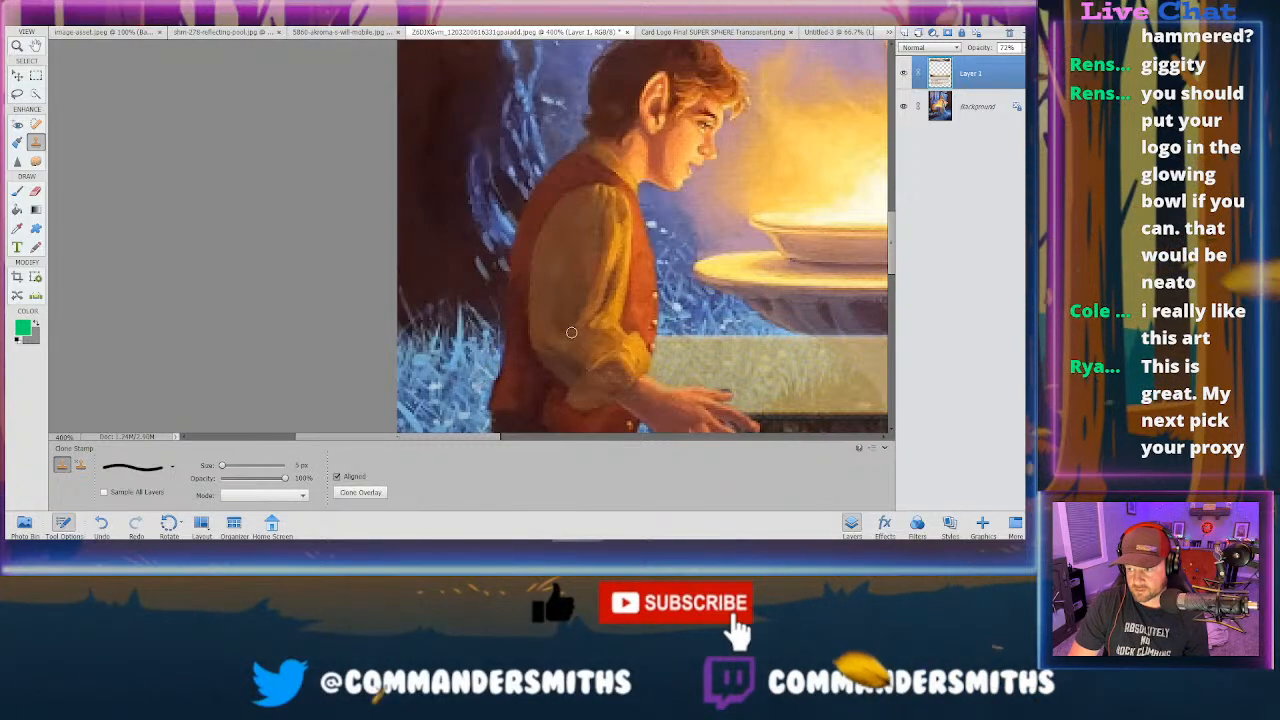
key(ctrl+alt+0)
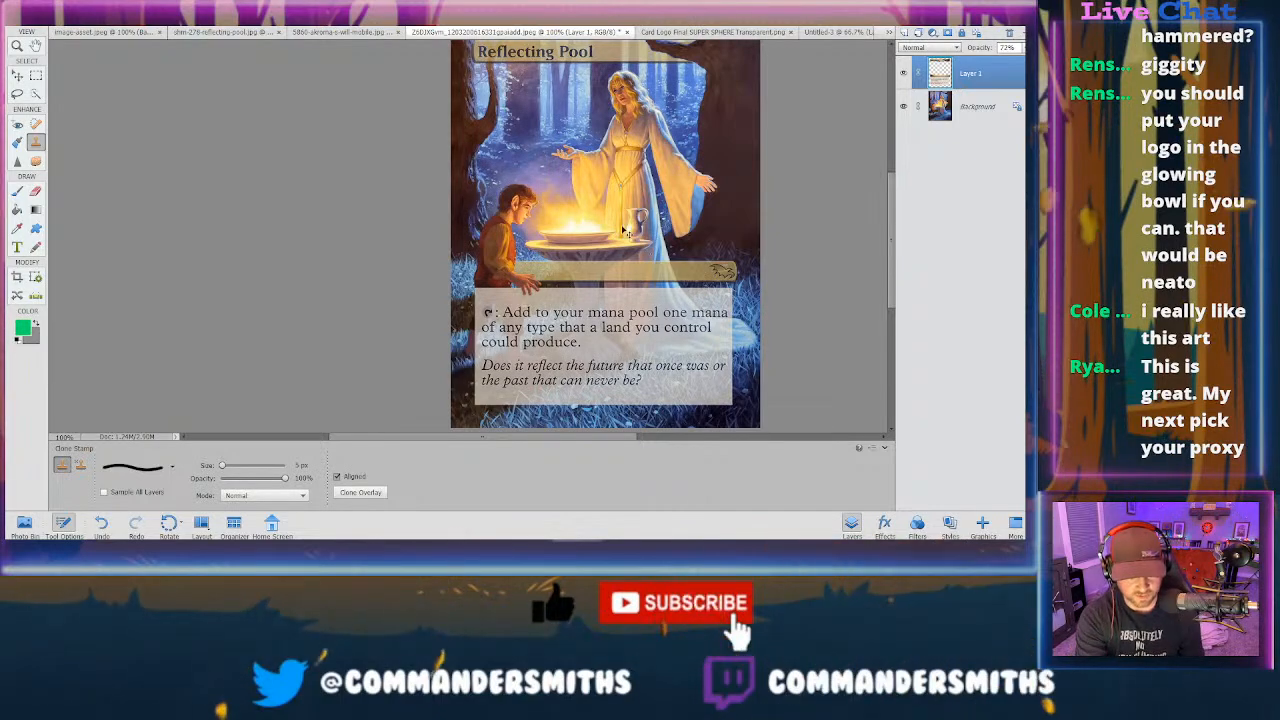
key(ctrl+minus)
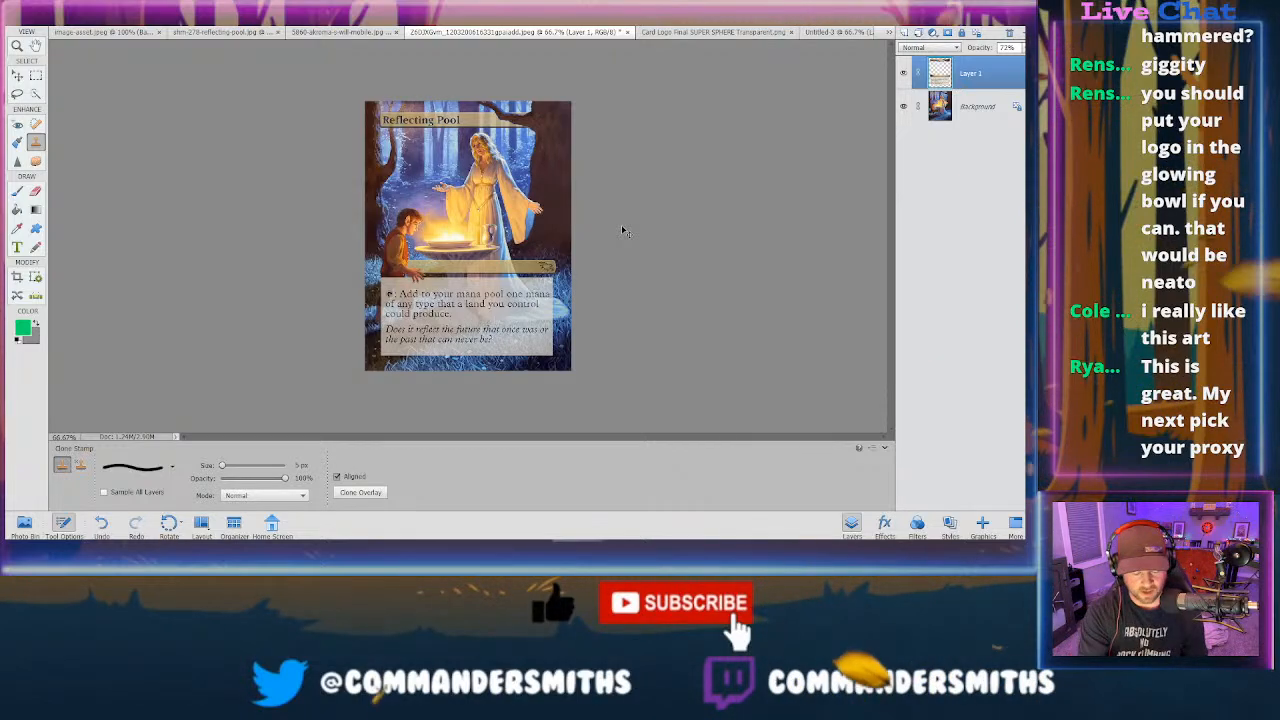
- Enlarge the Clone Stamp brush to 20 px for work on the type bar beside the set symbol
key(ctrl+equal)
key(ctrl+equal)
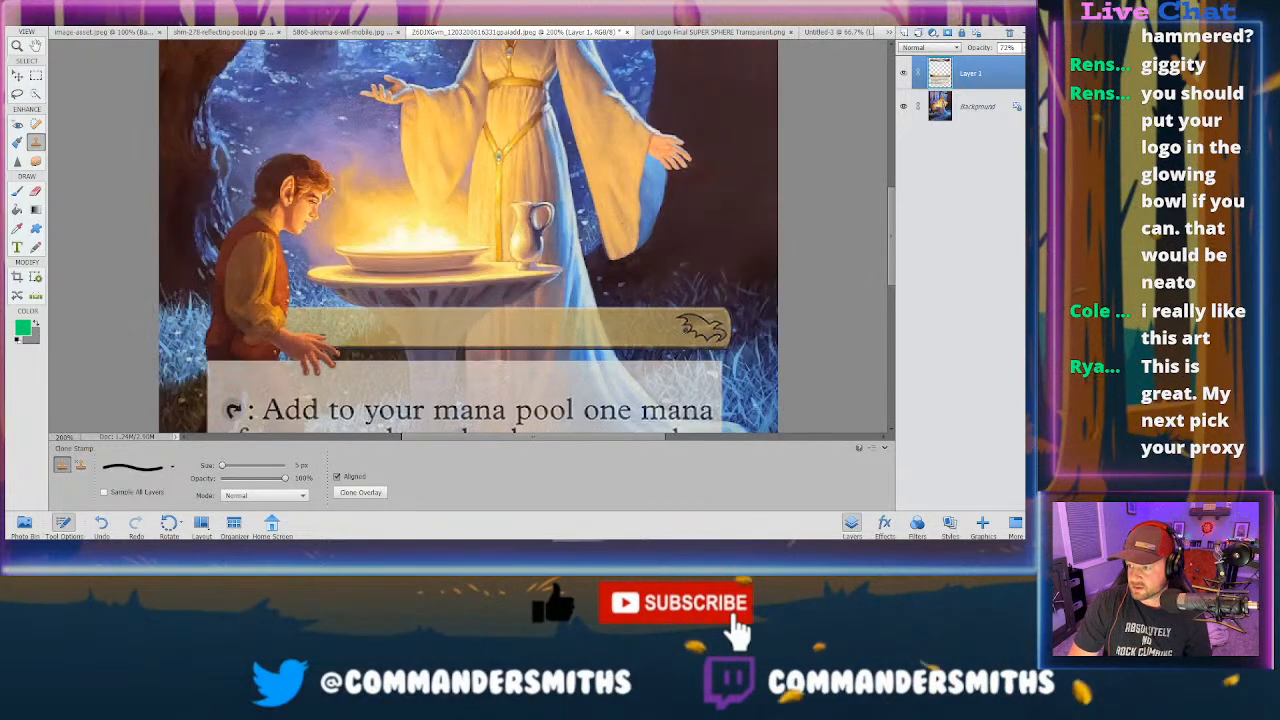
key(bracketright)
key(bracketright)
key(bracketright)
key(bracketright)
key(bracketright)
key(bracketright)
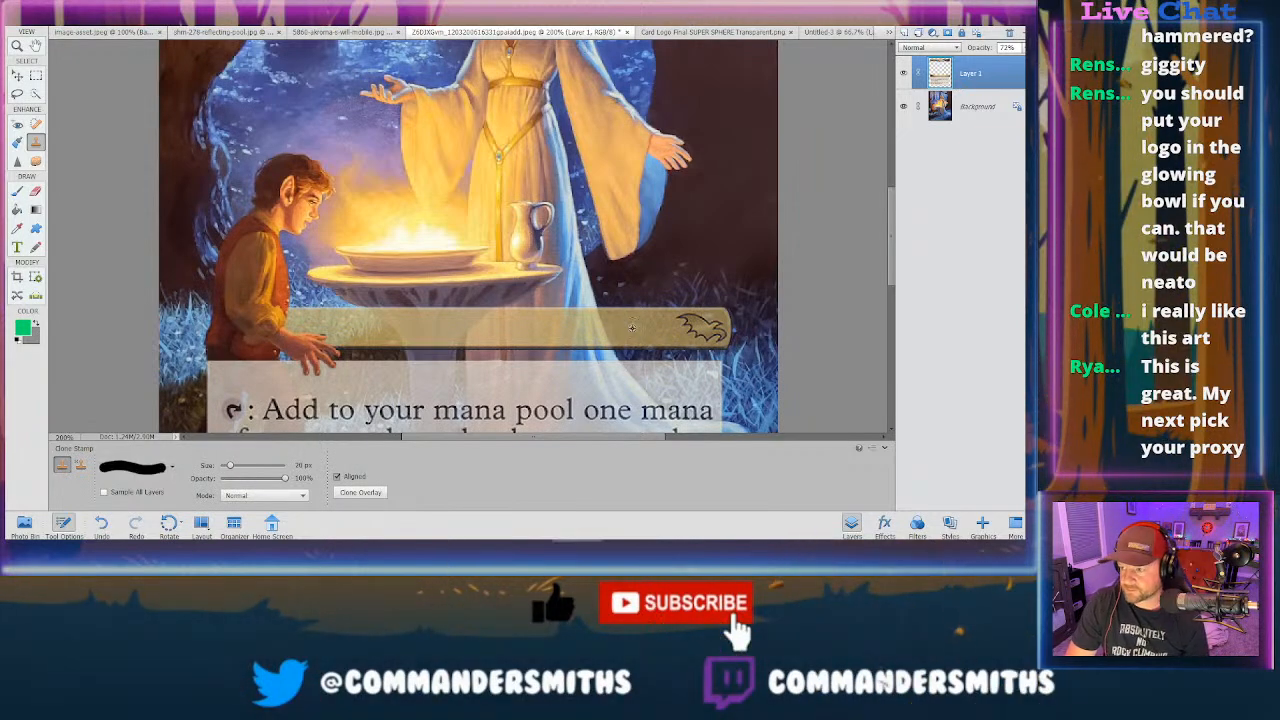